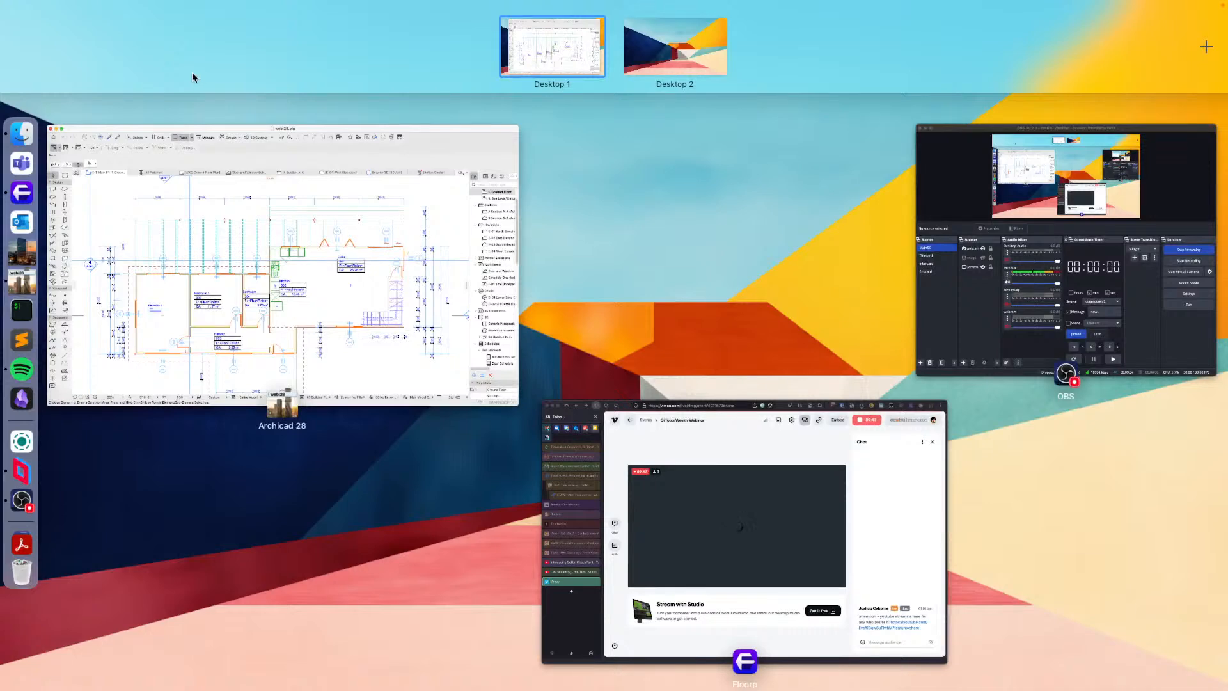
mouse_move(0, 0)
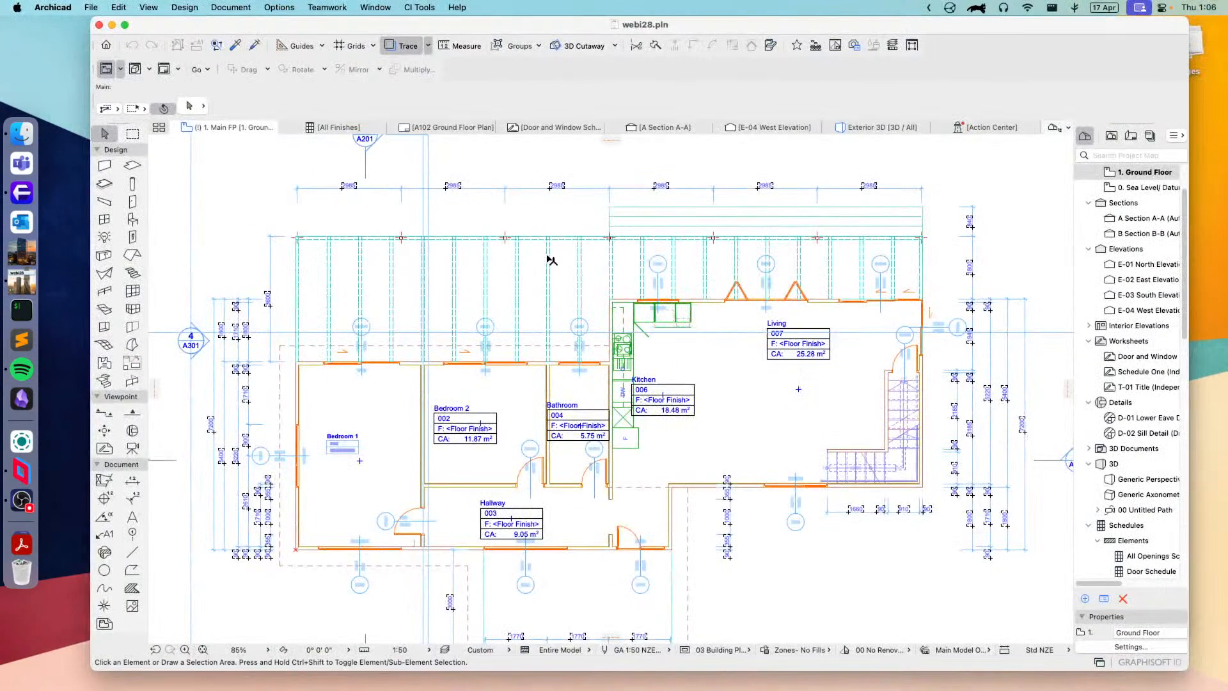
mouse_move(546, 258)
middle_drag(450, 199, 446, 209)
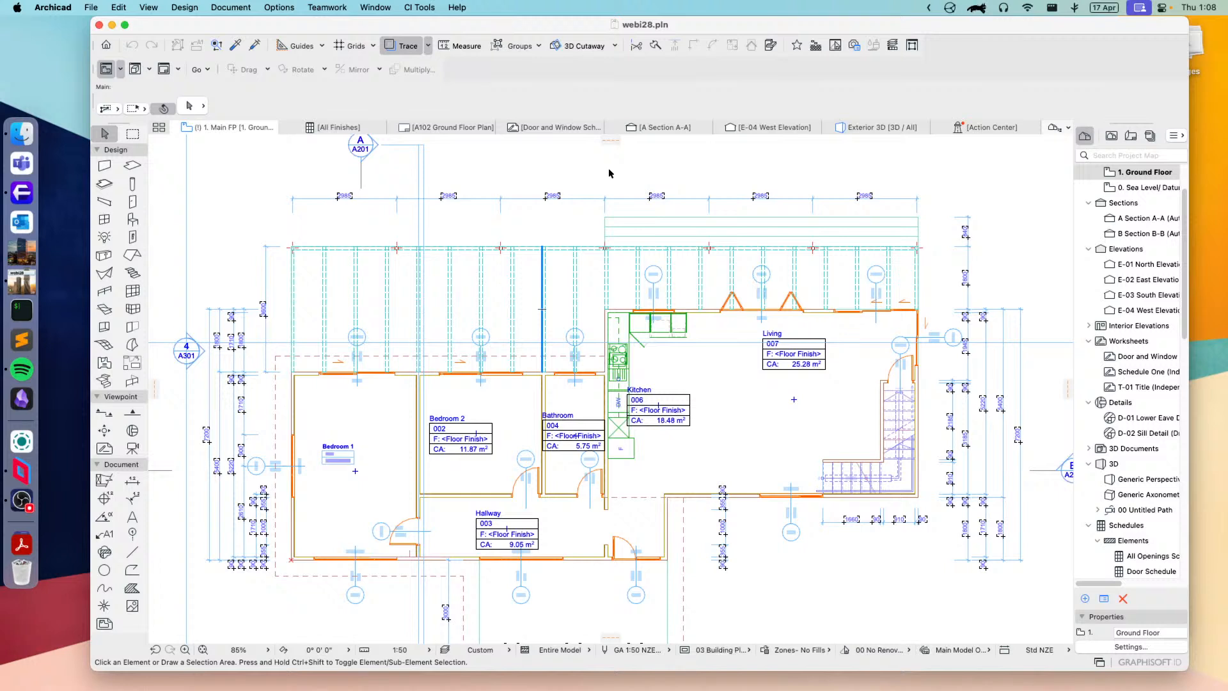
click(282, 177)
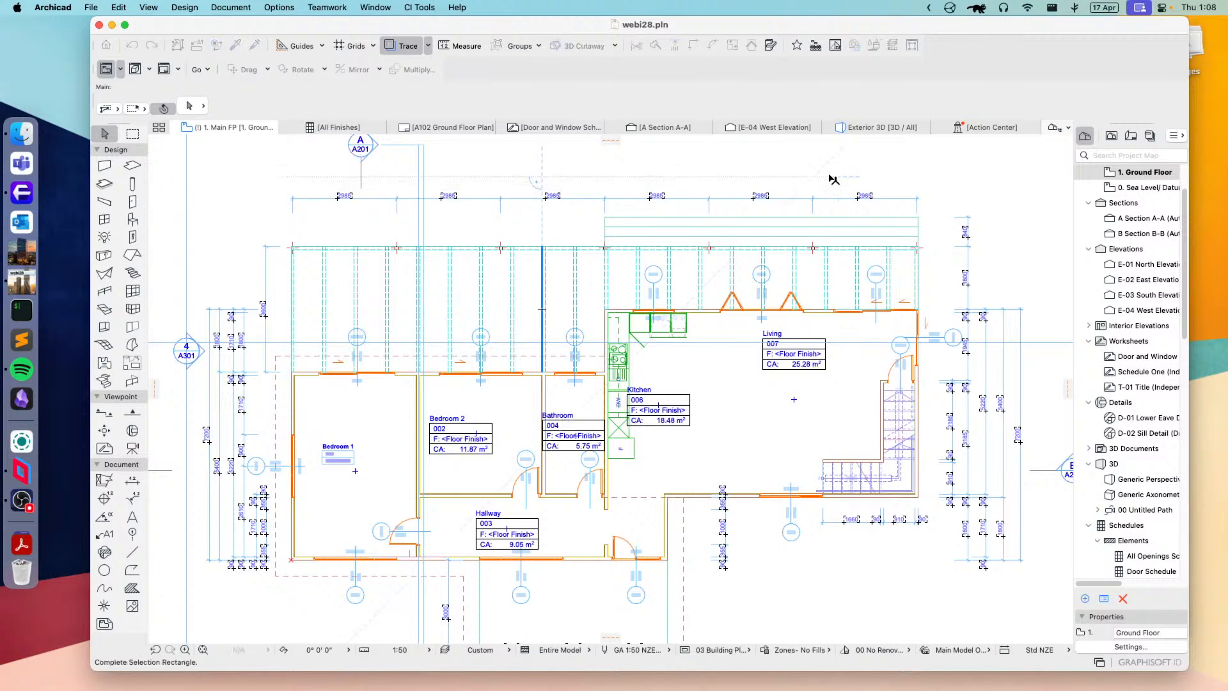
click(940, 215)
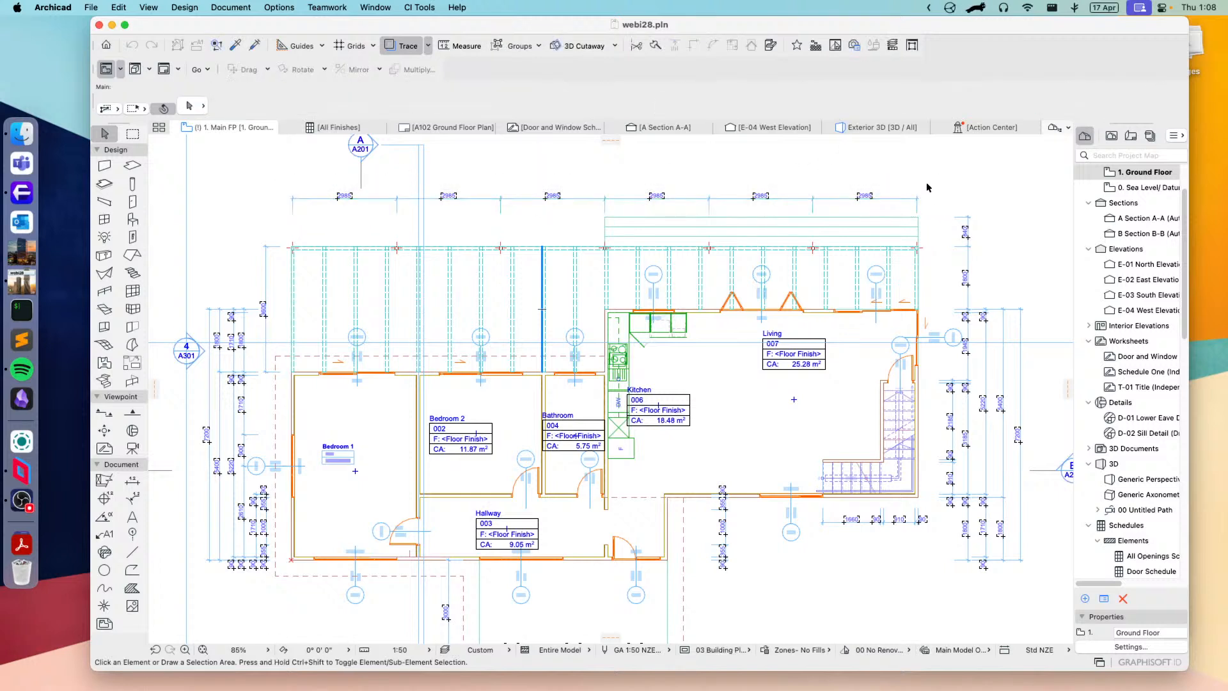
click(941, 188)
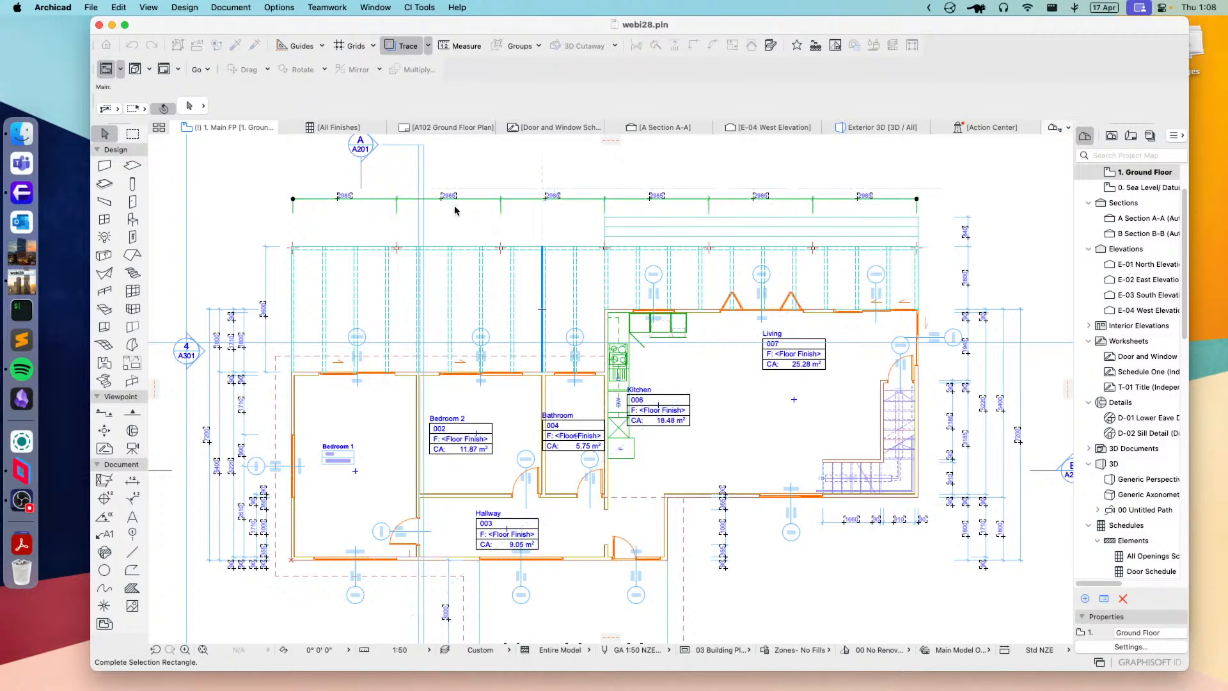
click(455, 206)
key(Escape)
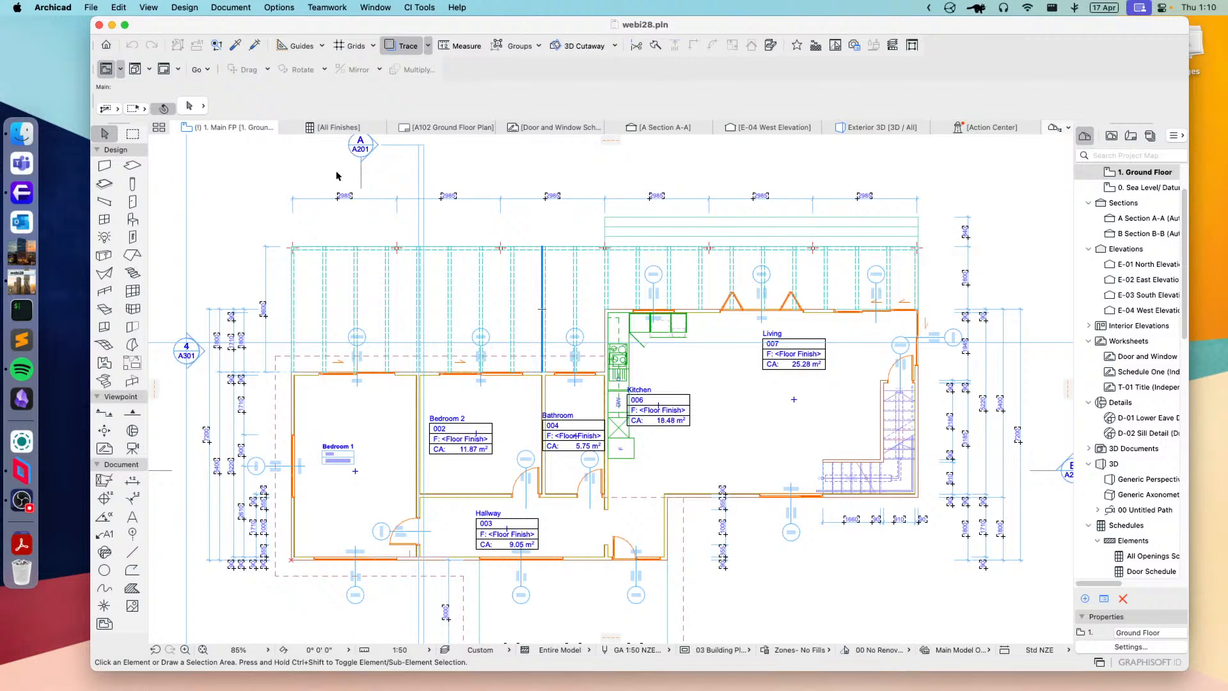
Step: Open the Toolbox scheme in the work environment settings and look through the available tools down to Corner-Window
click(279, 9)
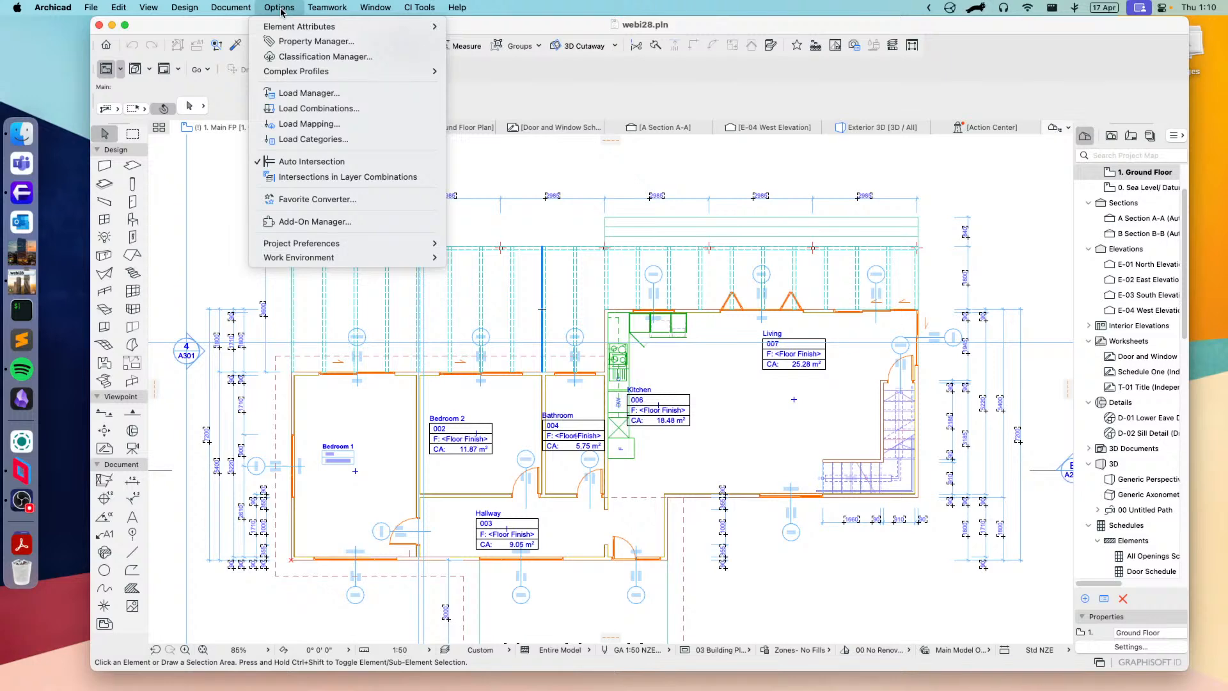
mouse_move(297, 259)
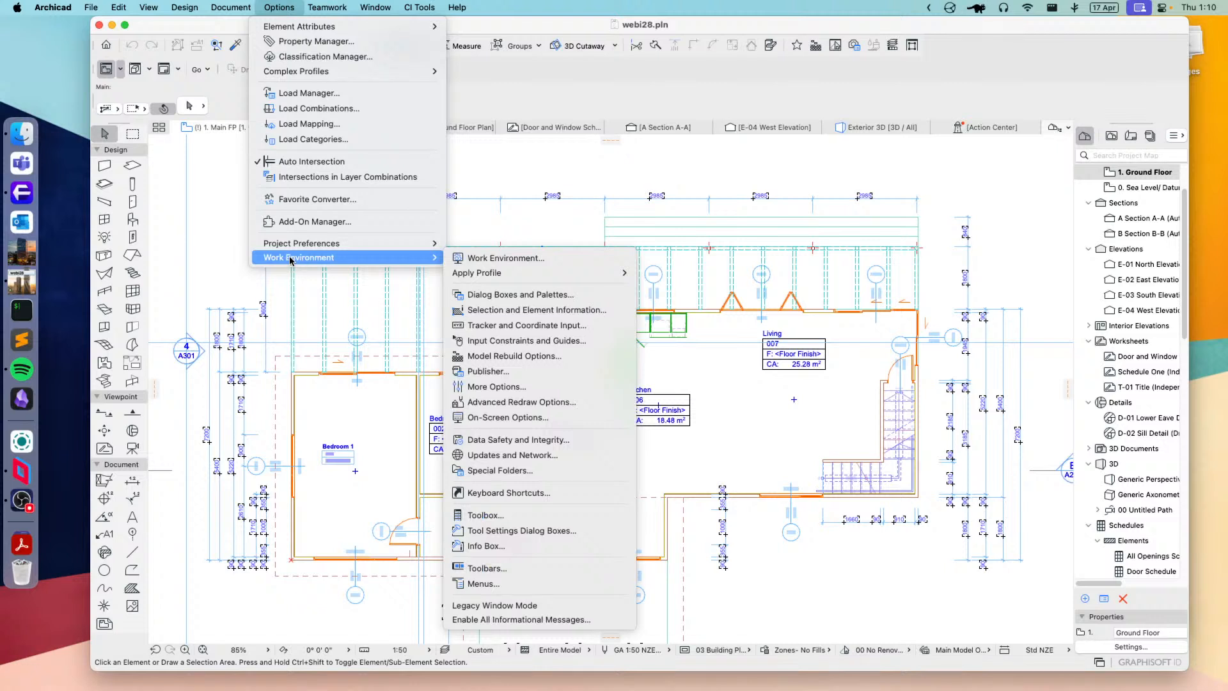
mouse_move(517, 274)
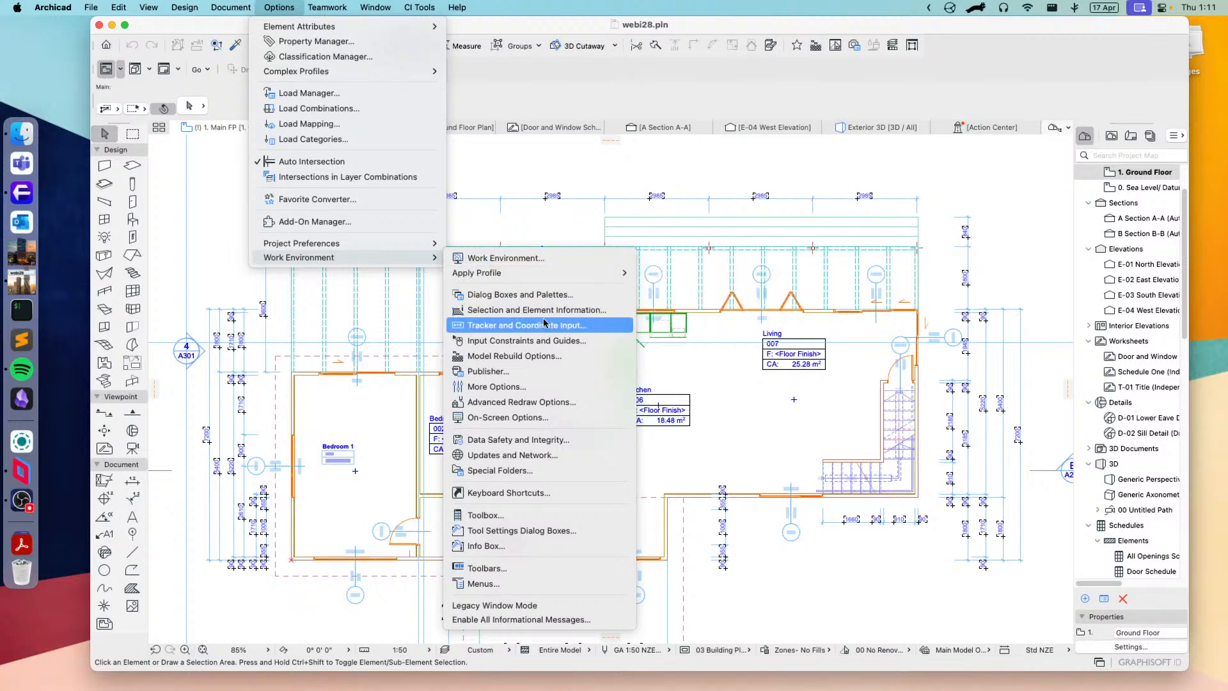
click(485, 516)
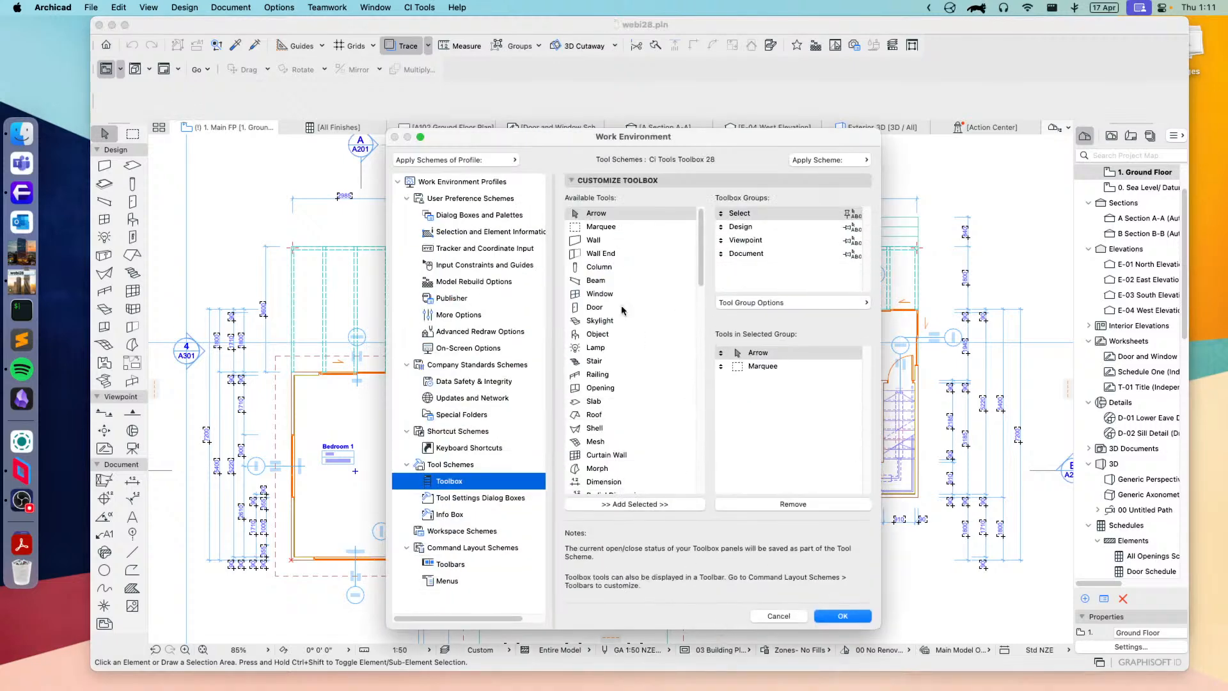
drag(702, 252, 694, 368)
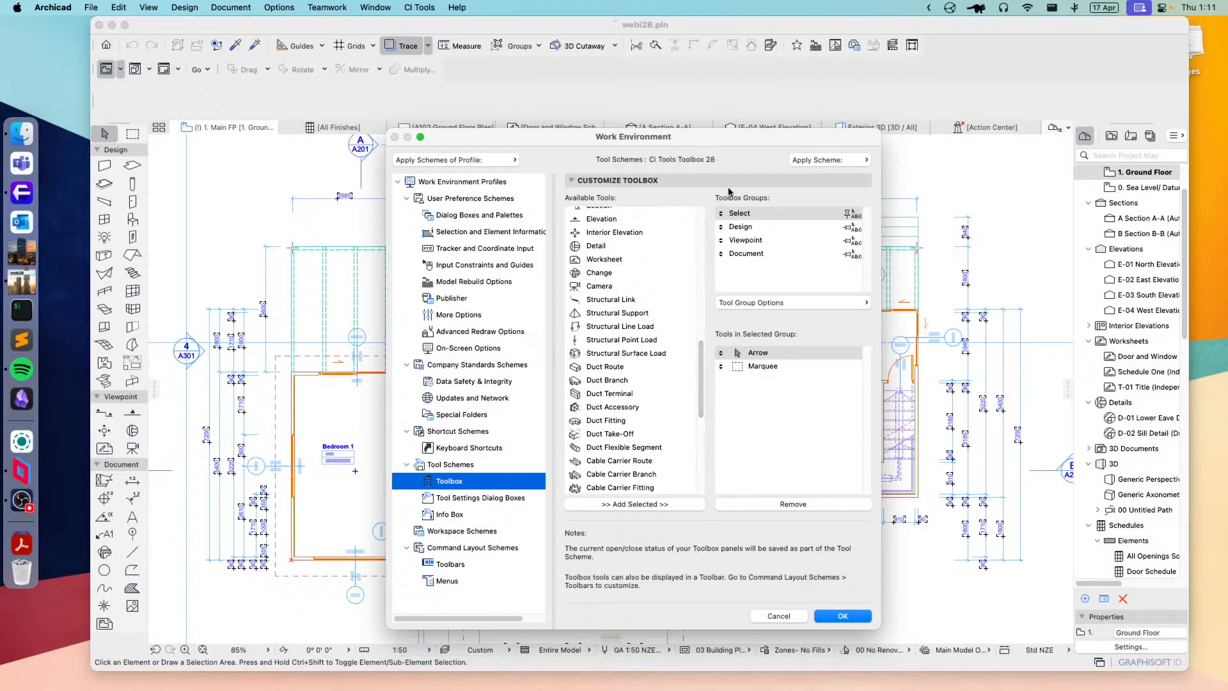
scroll(634, 365, down, 5)
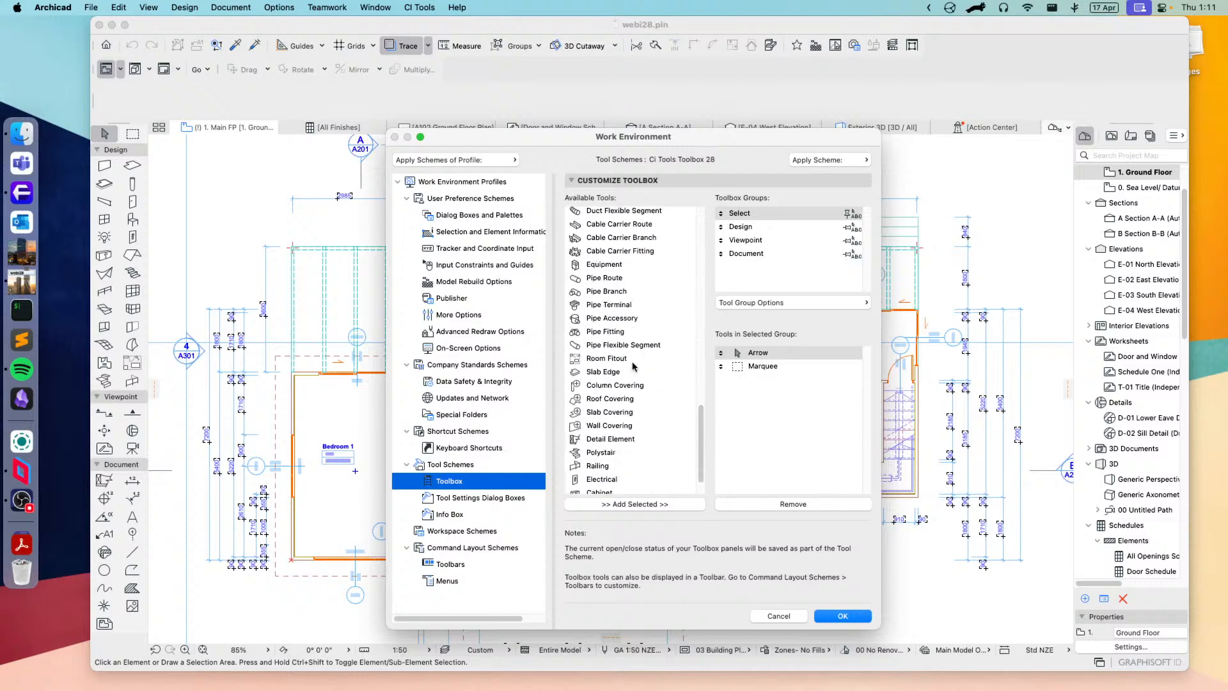
scroll(634, 366, down, 2)
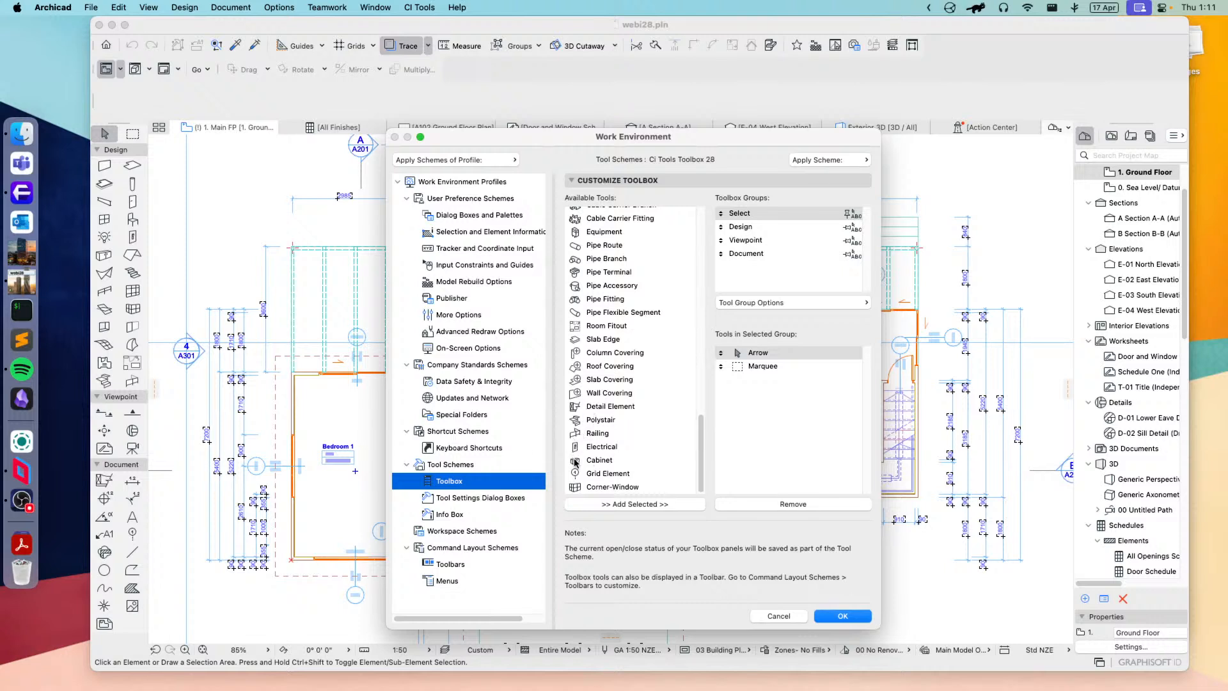
Step: Check the Design, Viewpoint and Document toolbox groups for the Detail Element tool, then close the settings without saving
click(592, 409)
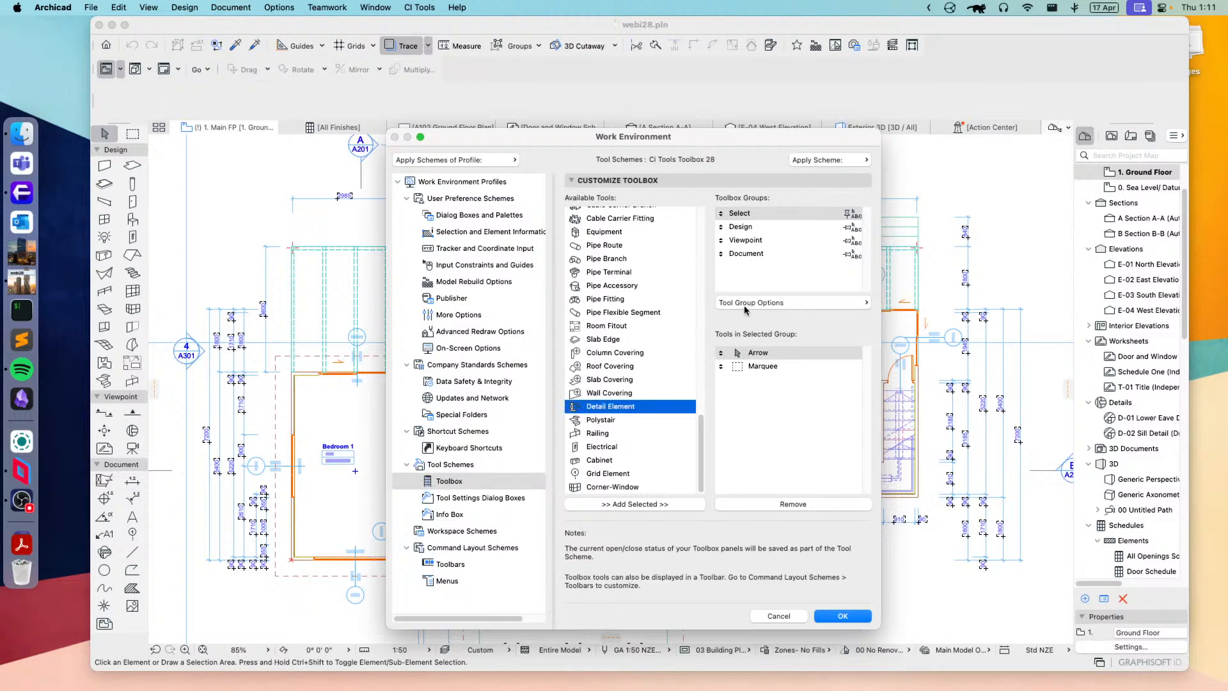
click(740, 232)
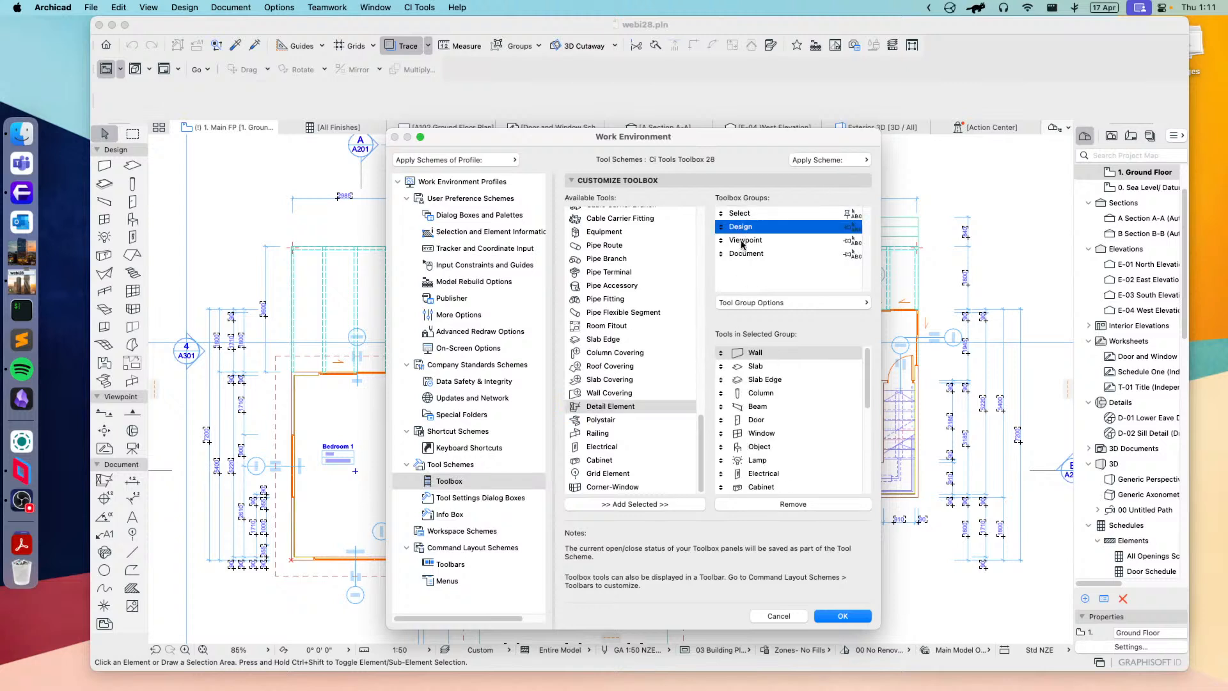
click(744, 244)
click(752, 256)
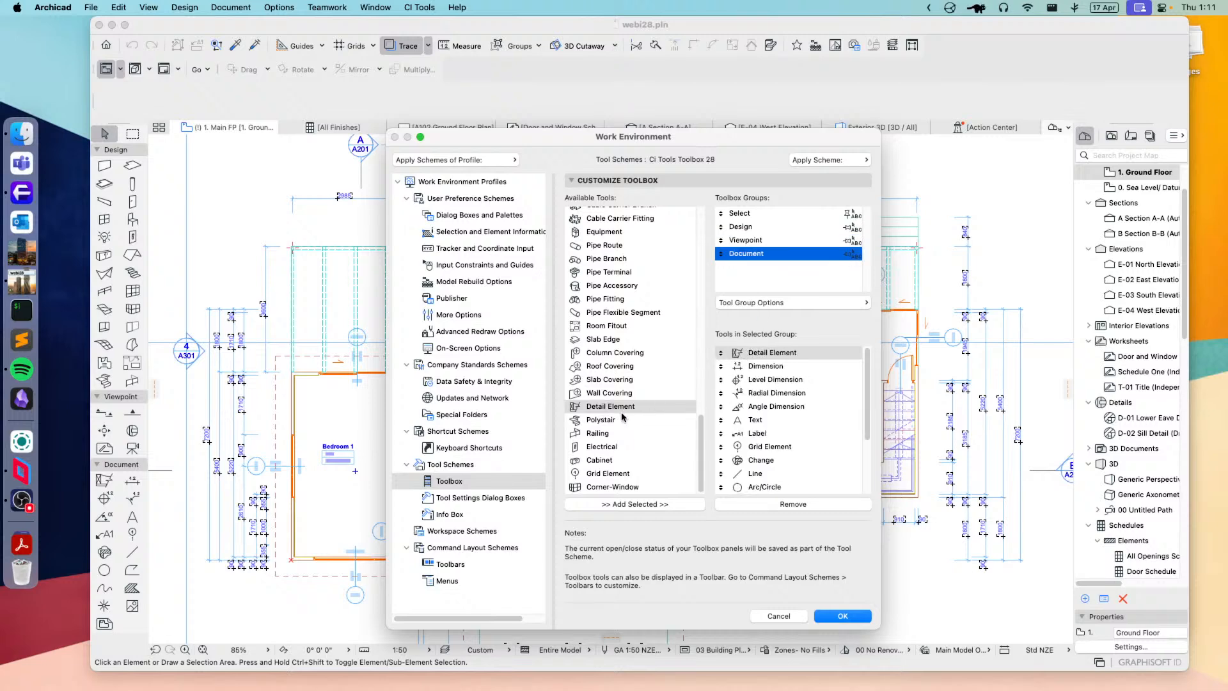
click(778, 616)
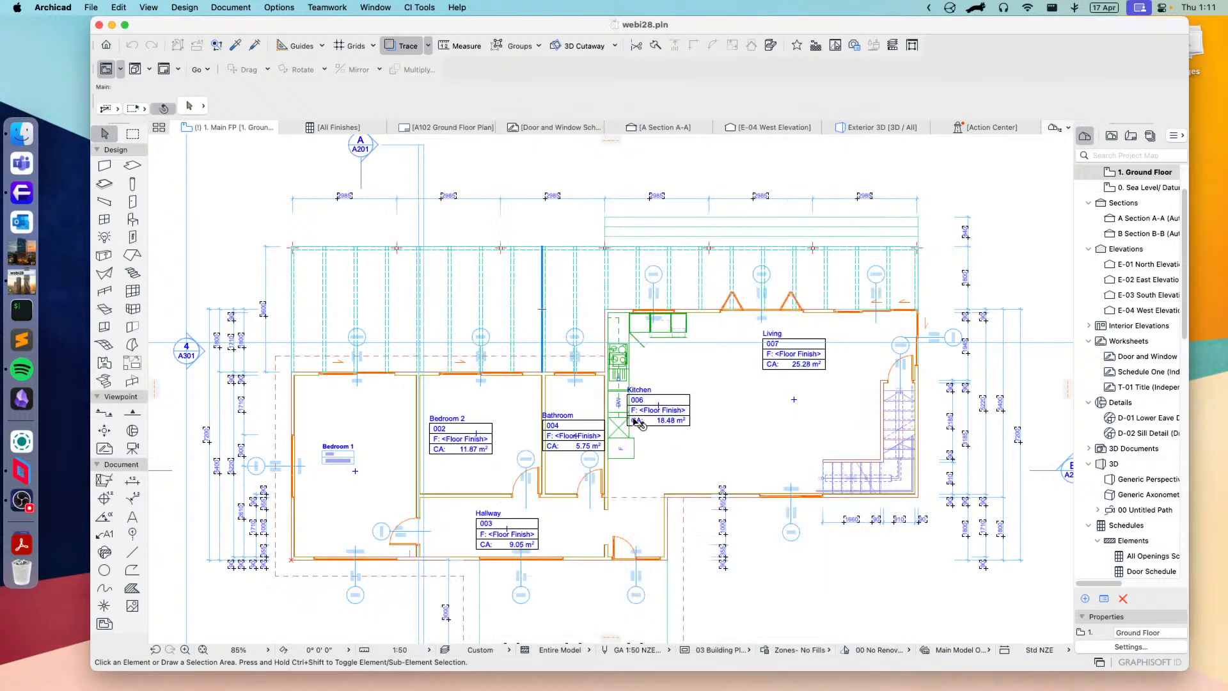
Step: Open the default Detail Element settings and choose CI Tools Custom Profile 2D from the 01 General folder of the Detail Elements library
scroll(502, 366, down, 2)
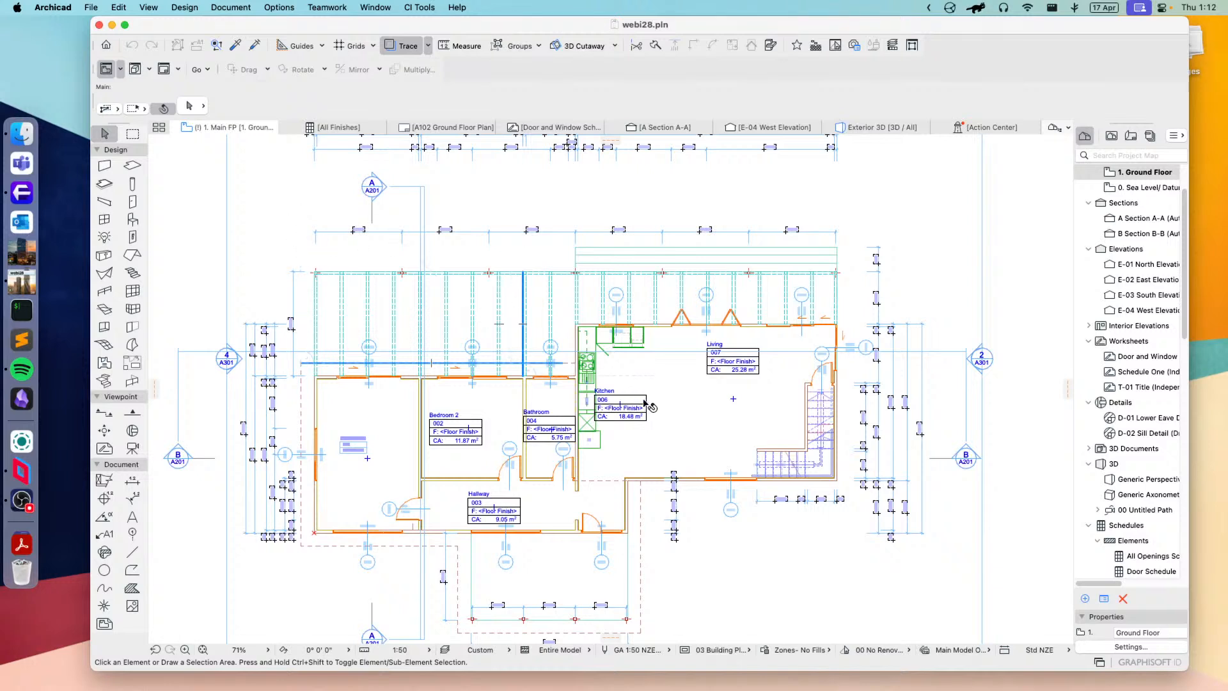
scroll(720, 535, down, 5)
scroll(720, 536, right, 3)
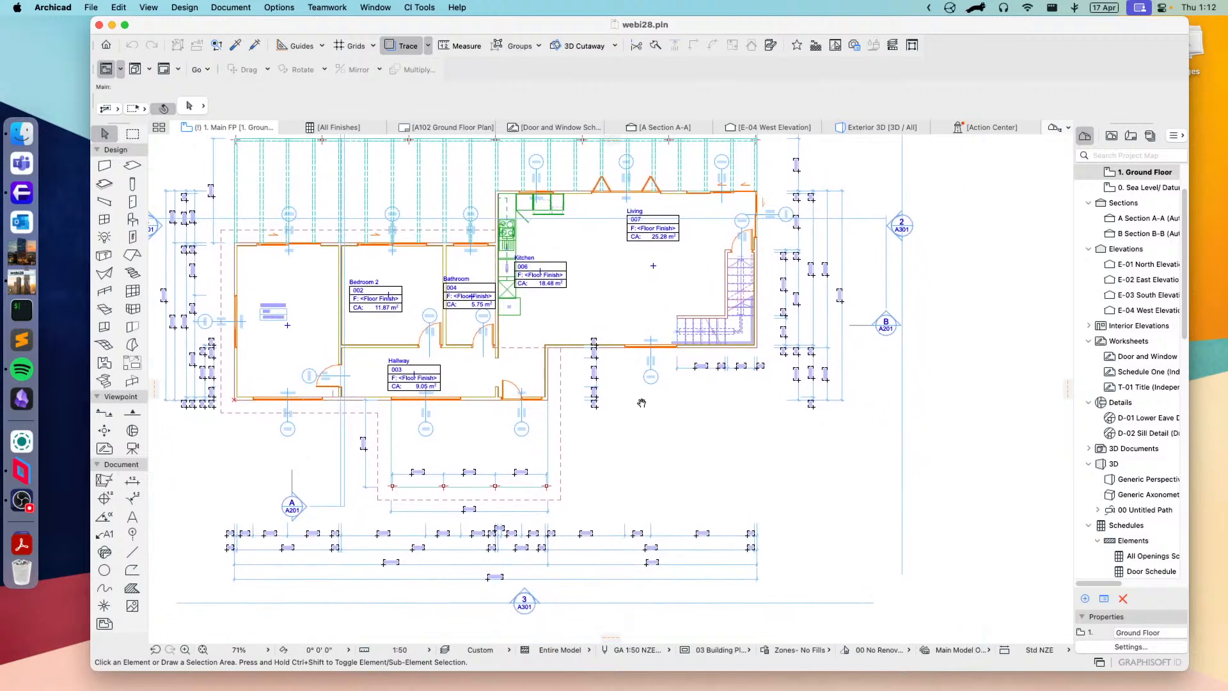
scroll(740, 425, down, 1)
scroll(740, 425, right, 1)
scroll(758, 475, up, 10)
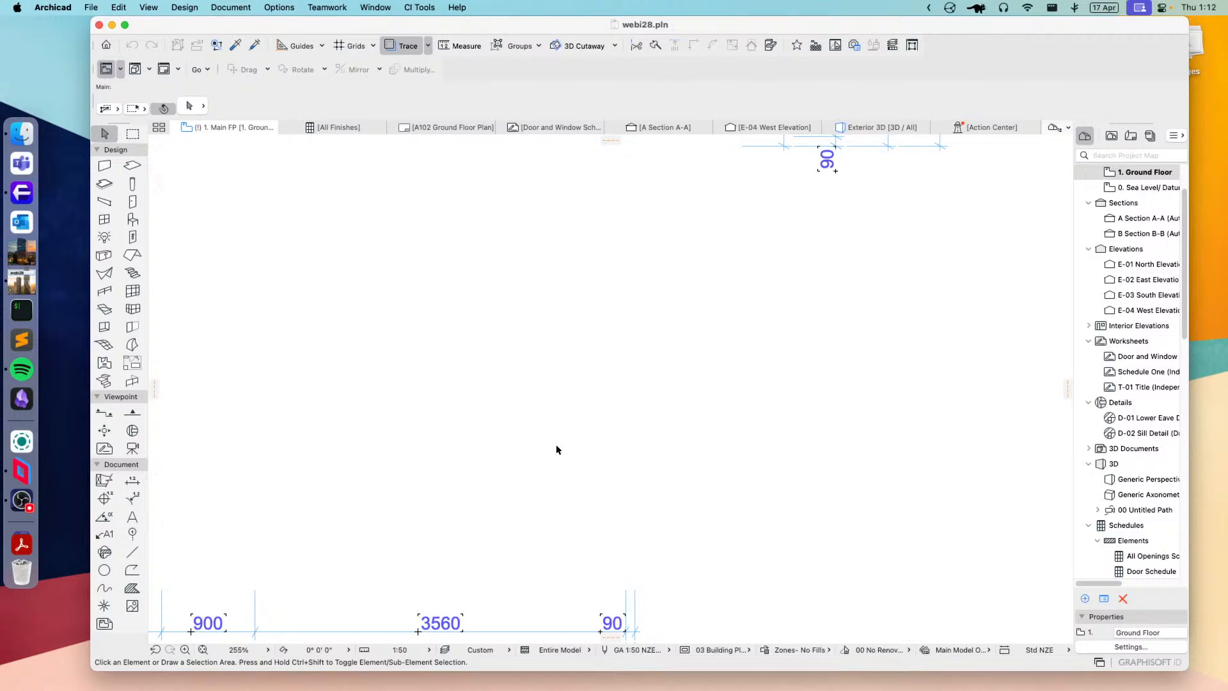
double_click(103, 480)
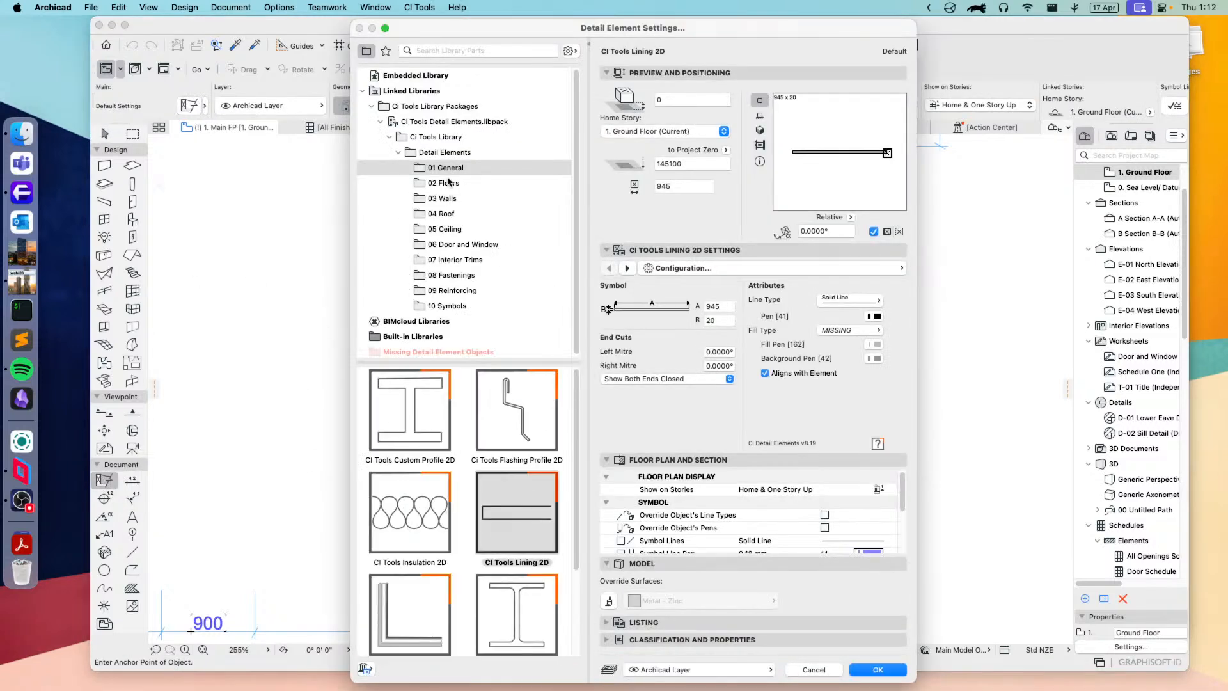
click(445, 156)
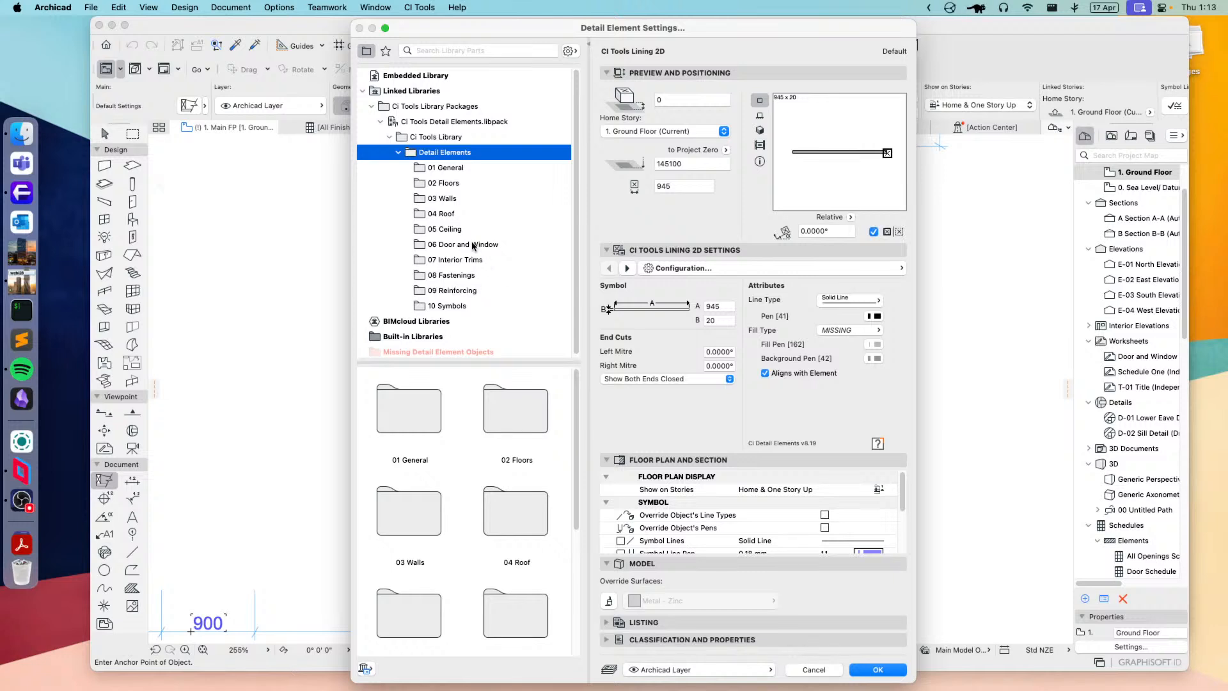
click(435, 169)
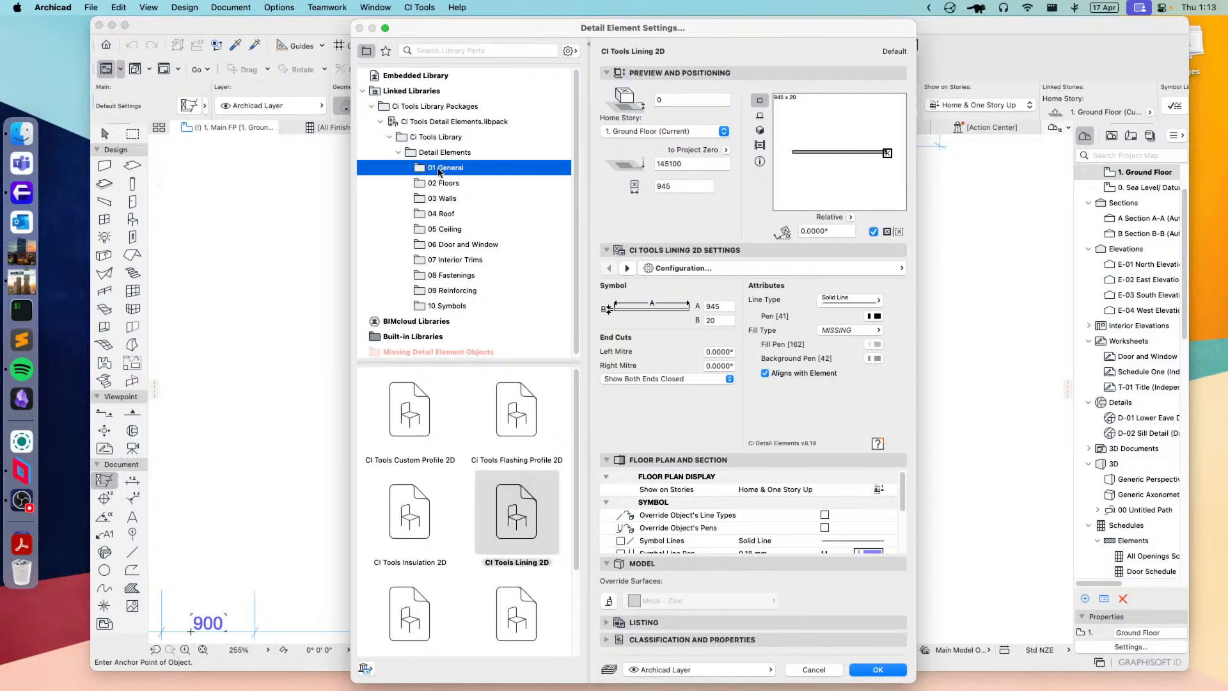
click(412, 418)
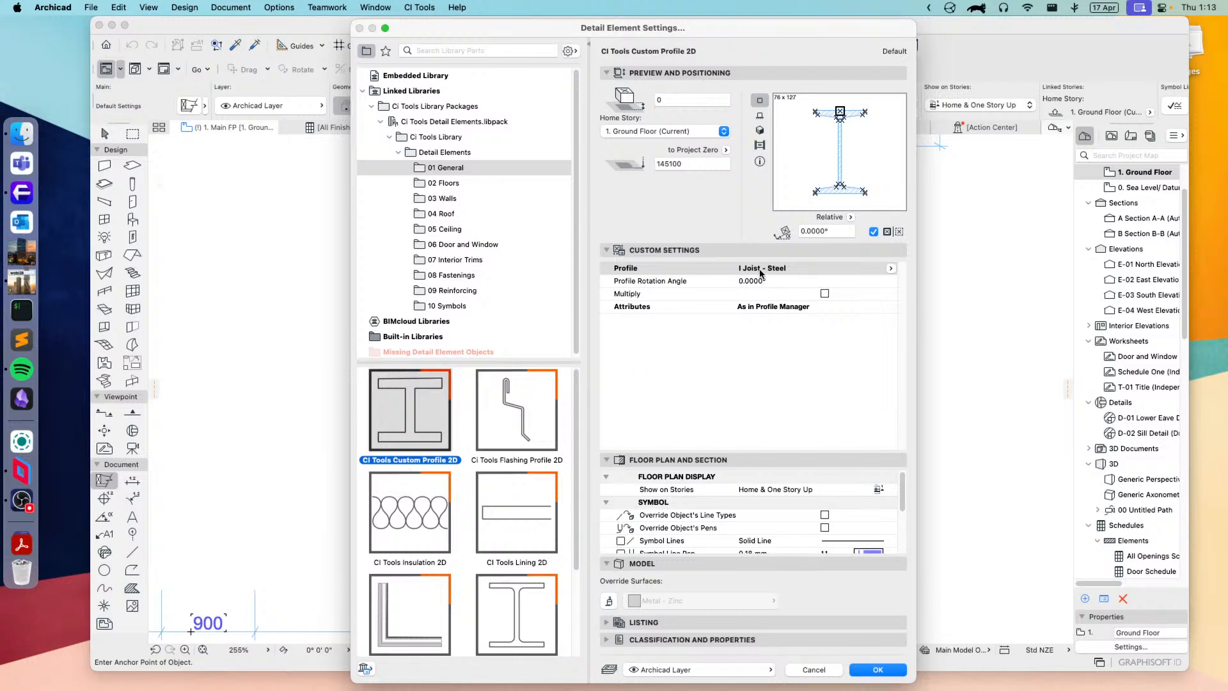
Step: Set the custom profile detail element's profile to Rail Wood on Steel
click(775, 270)
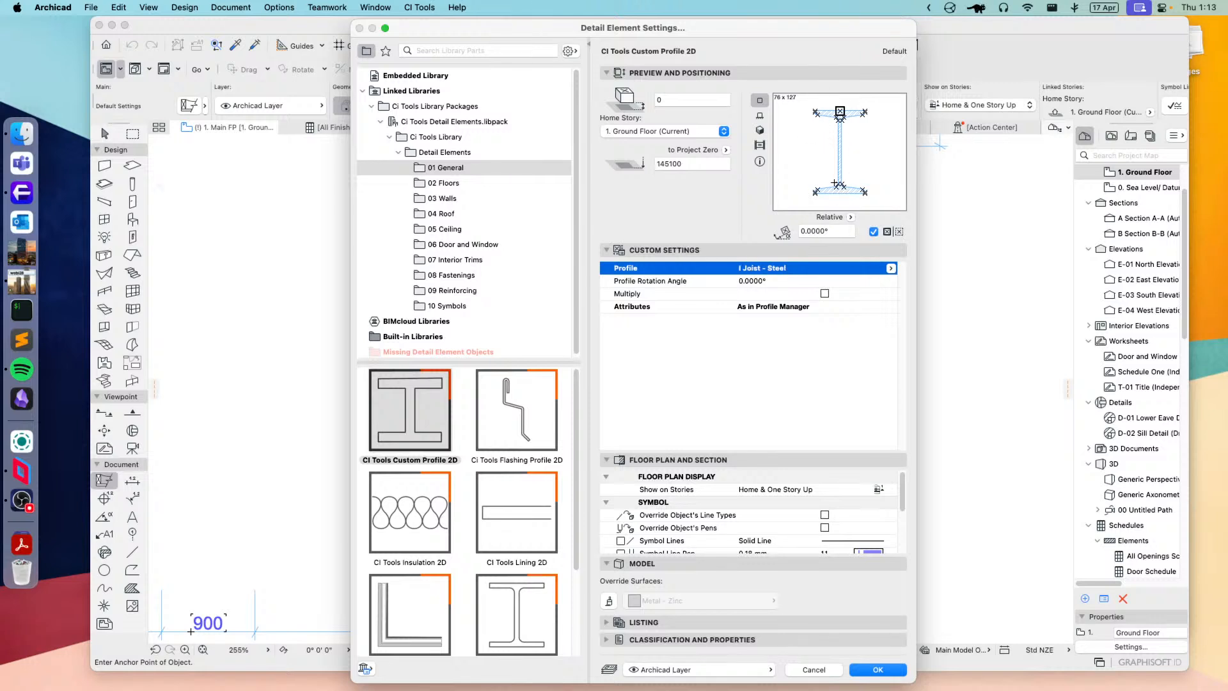
click(891, 268)
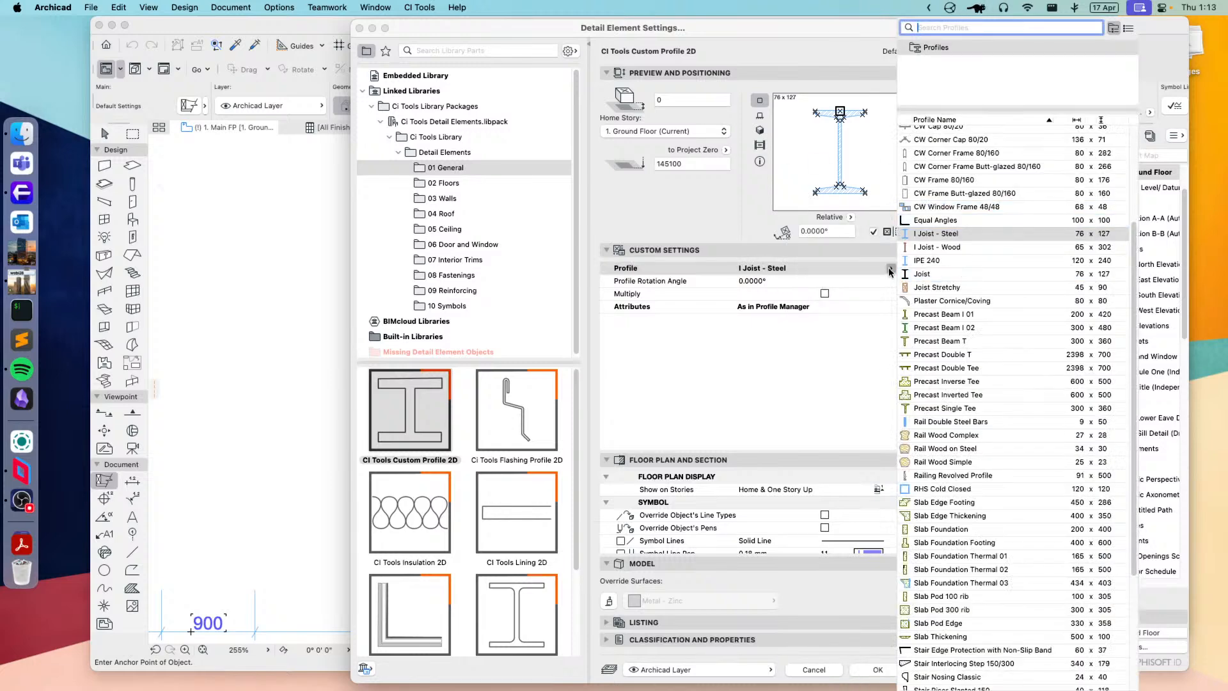
click(1005, 505)
scroll(1004, 505, down, 3)
click(937, 344)
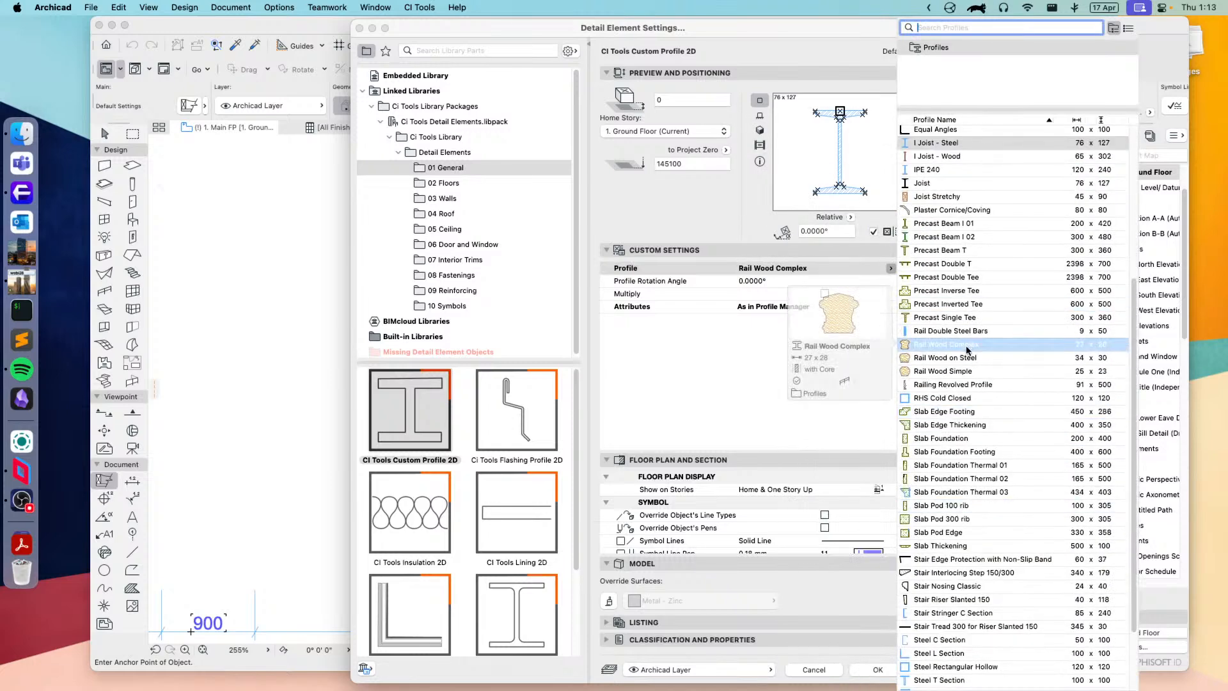
click(936, 359)
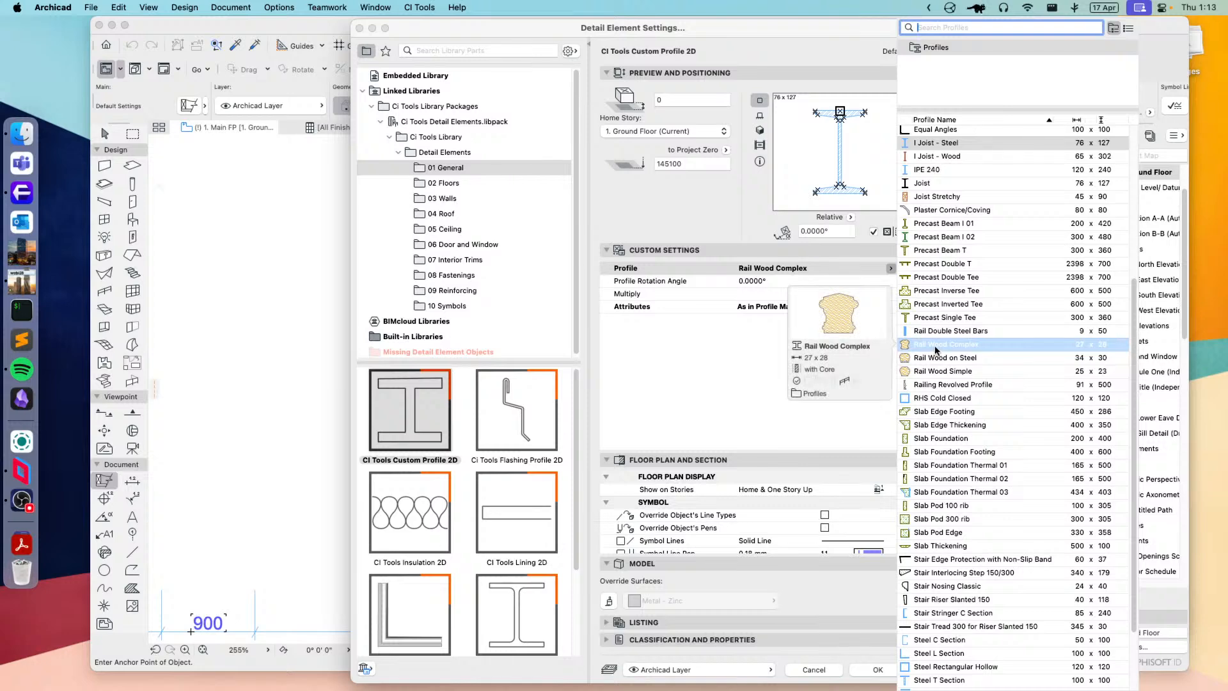
double_click(936, 359)
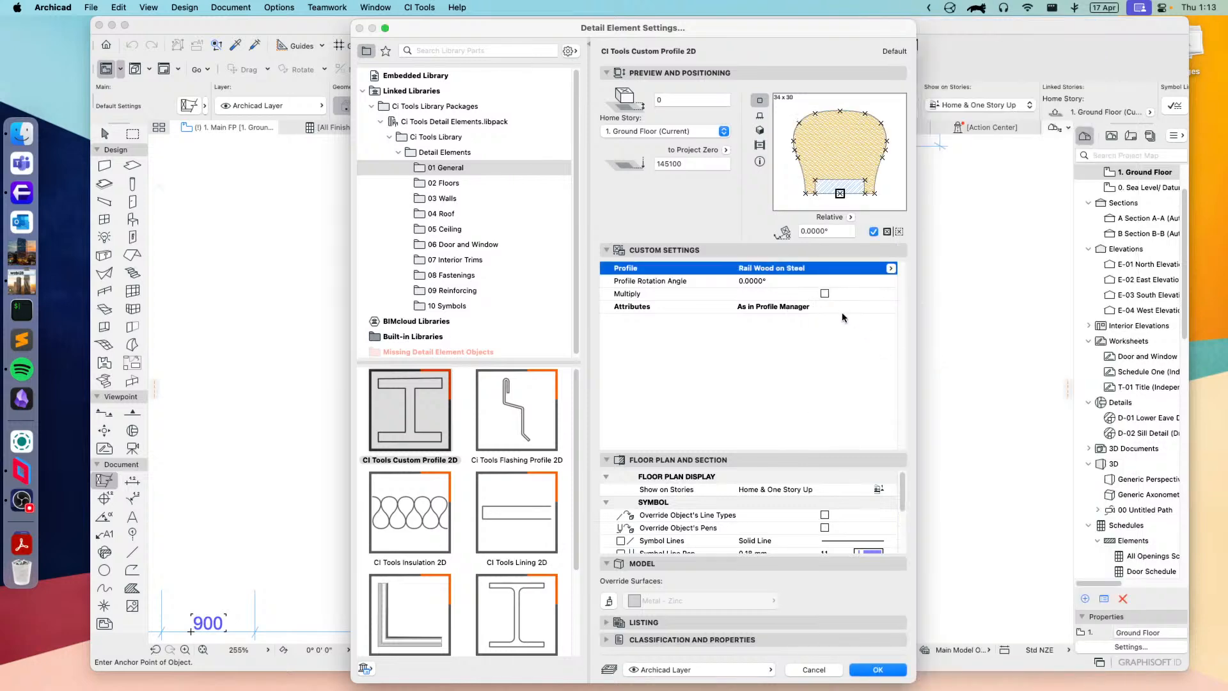
Step: Try Custom attributes for the profile, then return them to As in Profile Manager
click(763, 267)
click(743, 309)
click(890, 307)
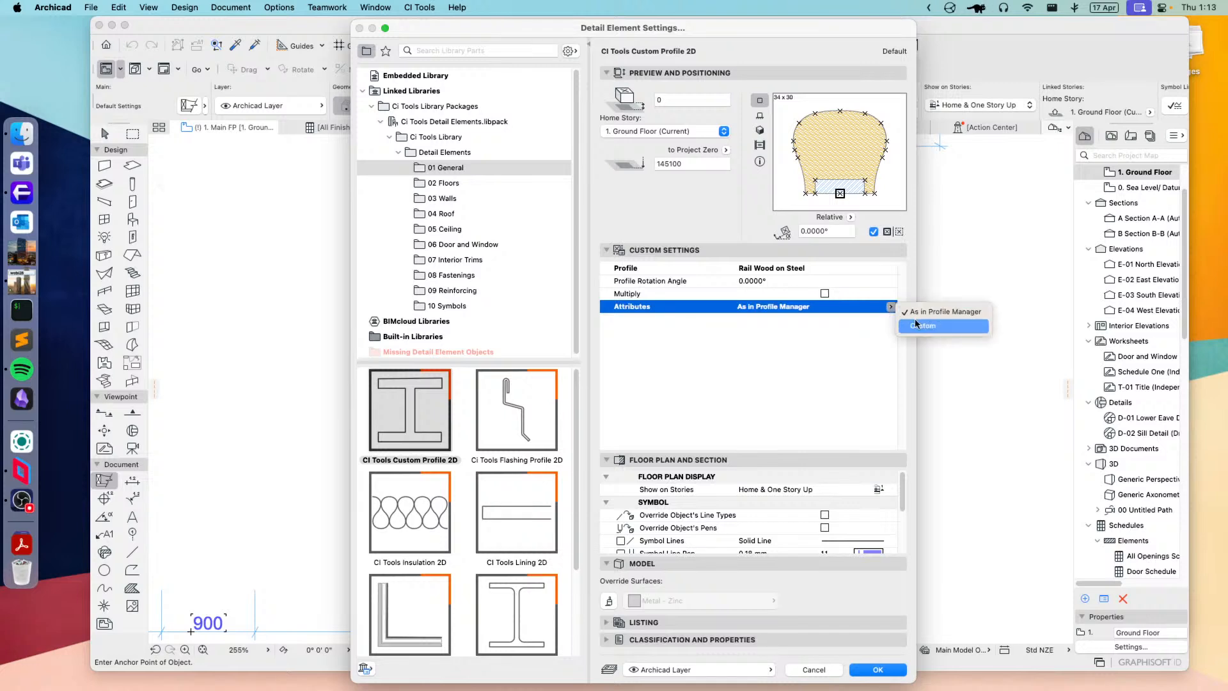
click(920, 324)
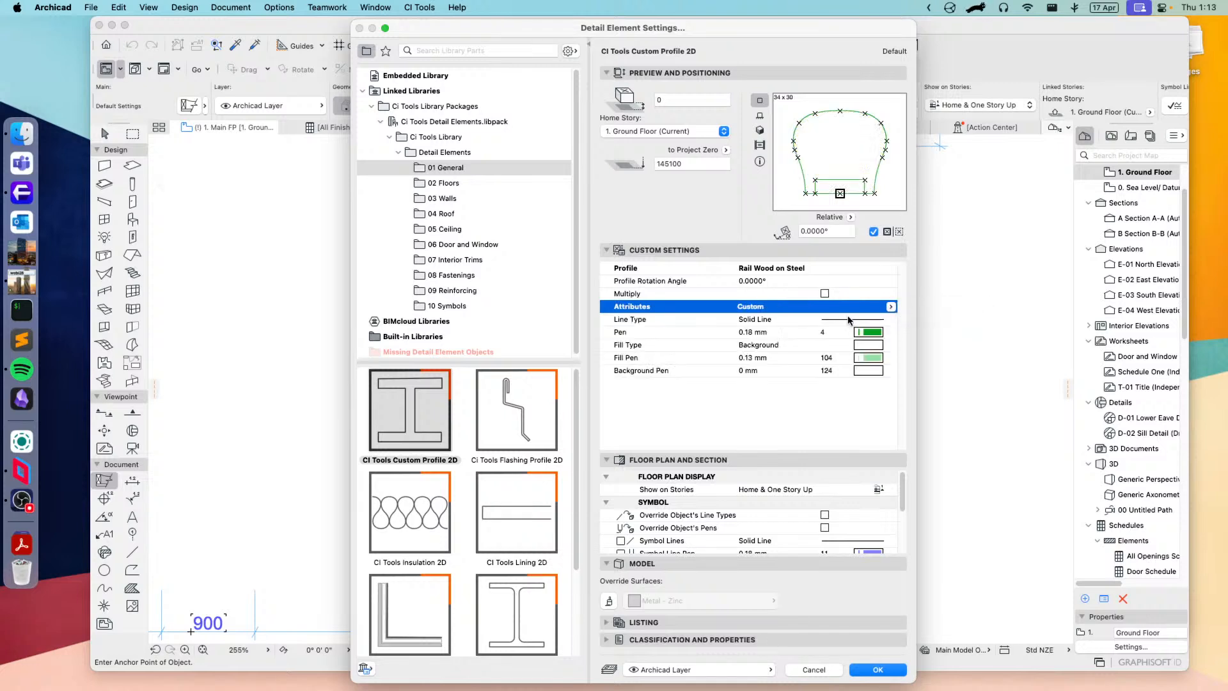
click(890, 307)
click(923, 312)
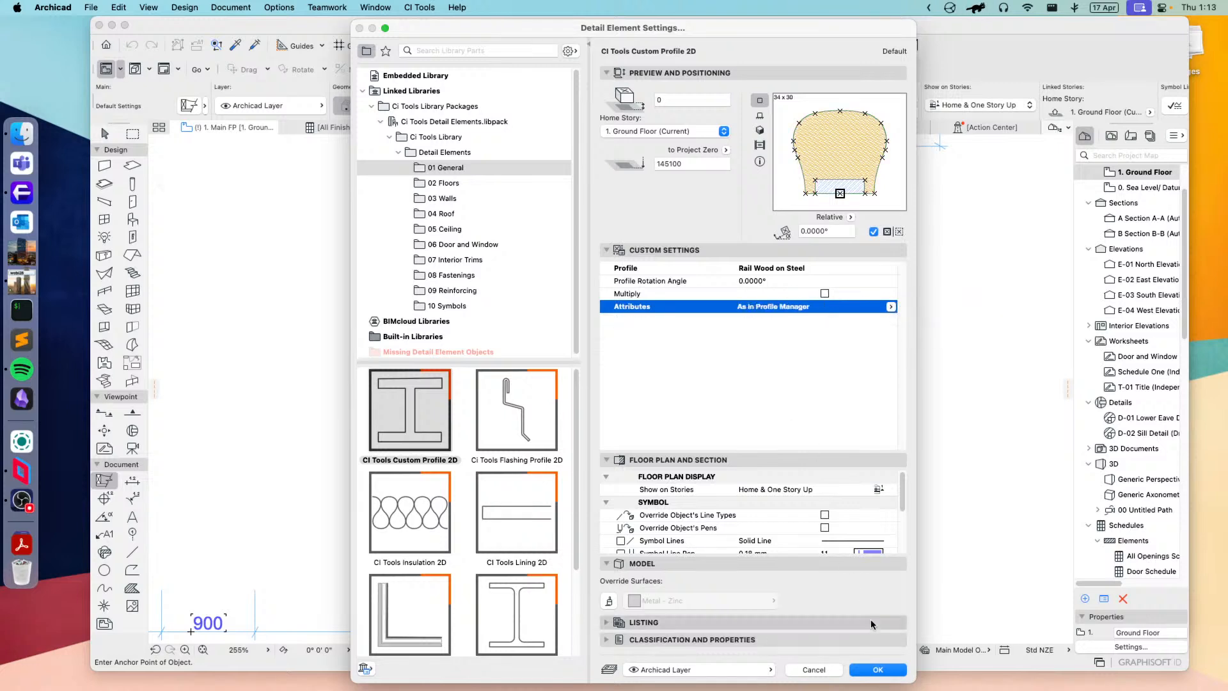
Step: Accept the detail element settings and place the profile in an empty area of the ground floor plan
click(876, 670)
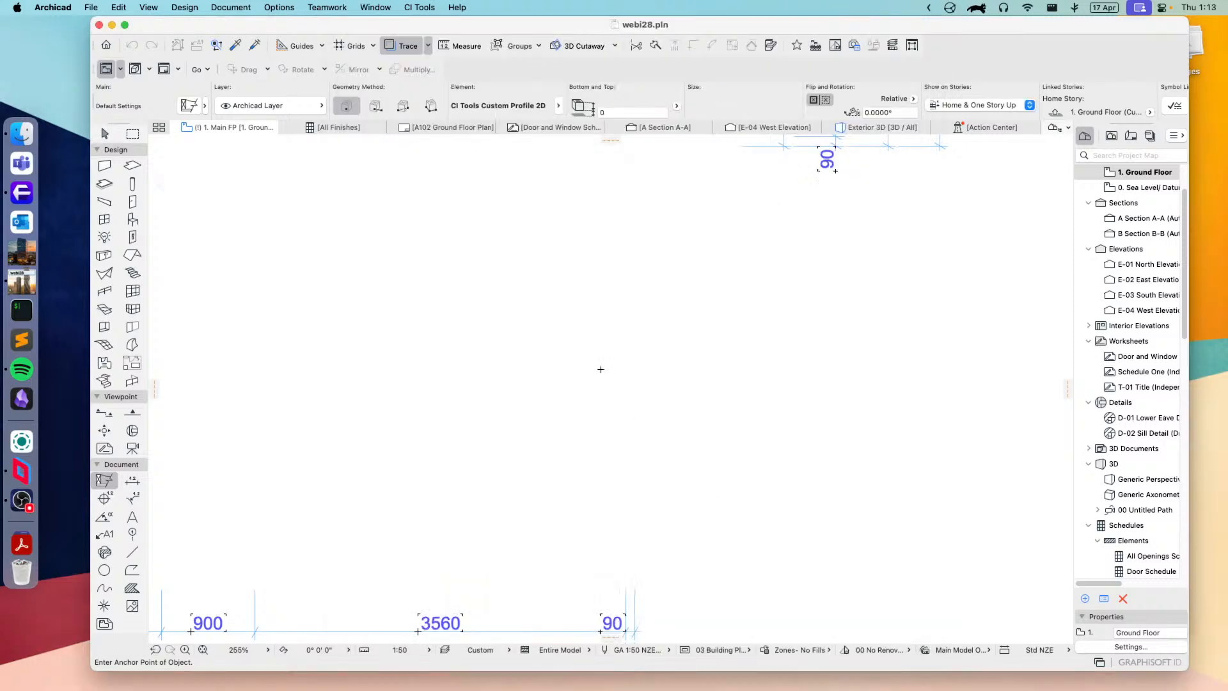
scroll(600, 369, up, 10)
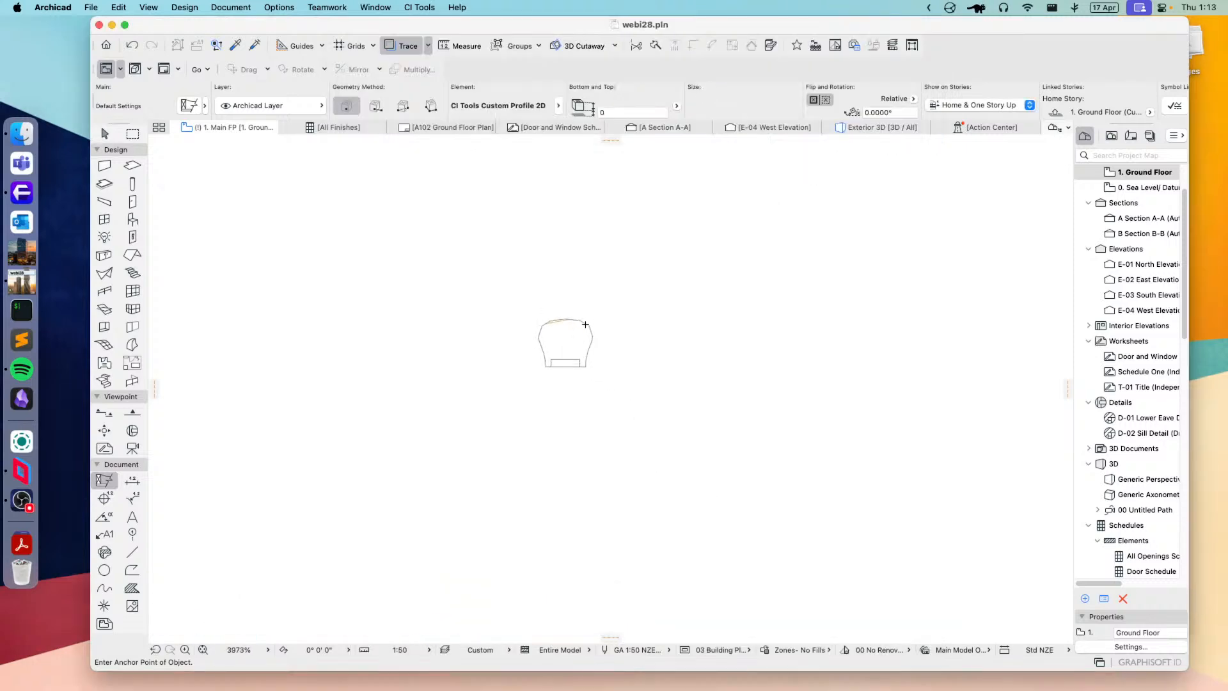
scroll(585, 325, up, 5)
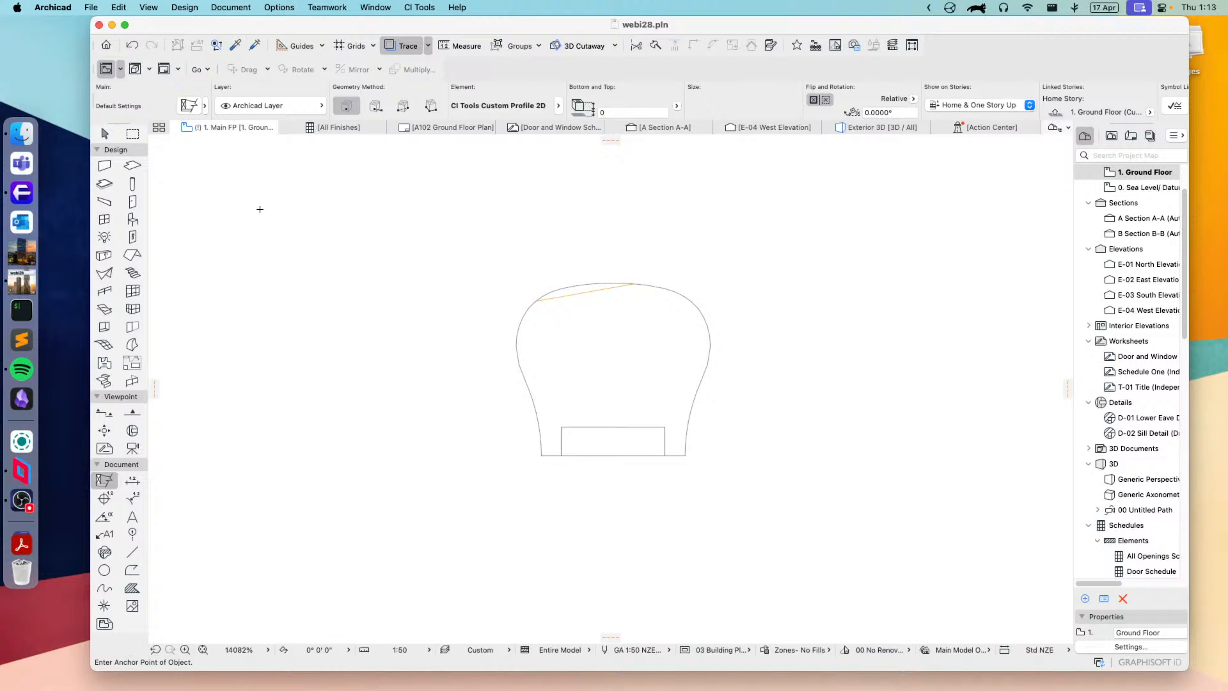
Step: Select the placed custom profile, open its Detail Element settings and enlarge the preview area of the 01 General library parts
click(104, 133)
click(635, 356)
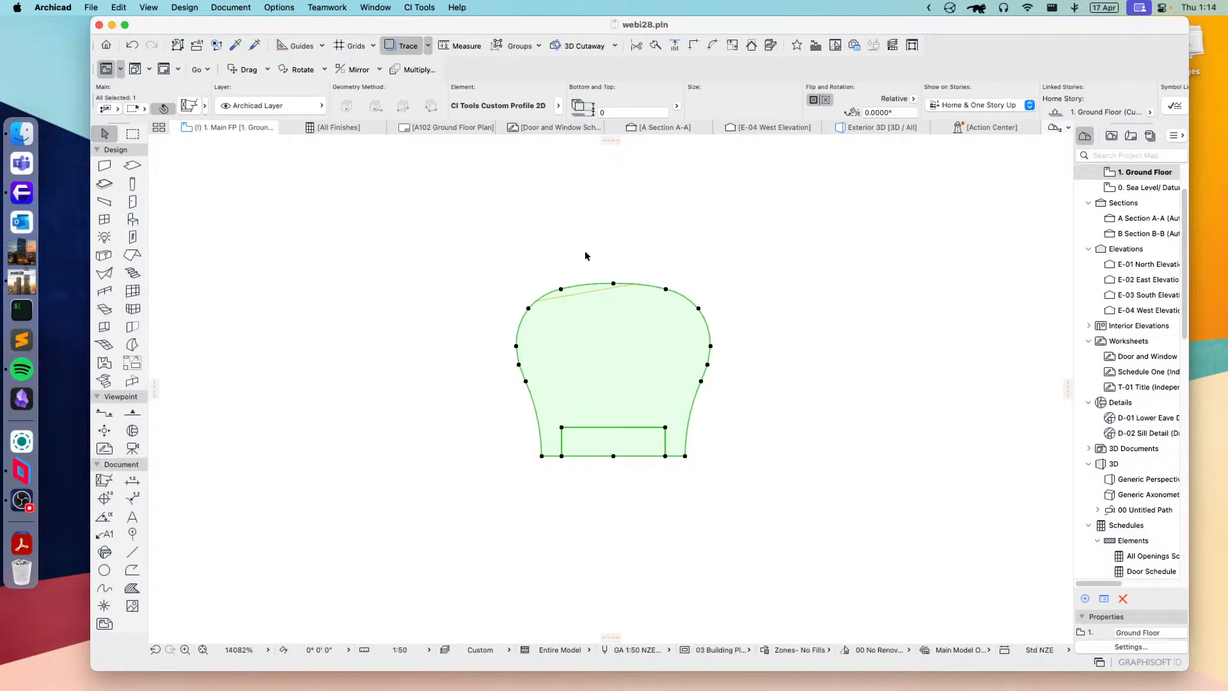
middle_drag(617, 255, 525, 272)
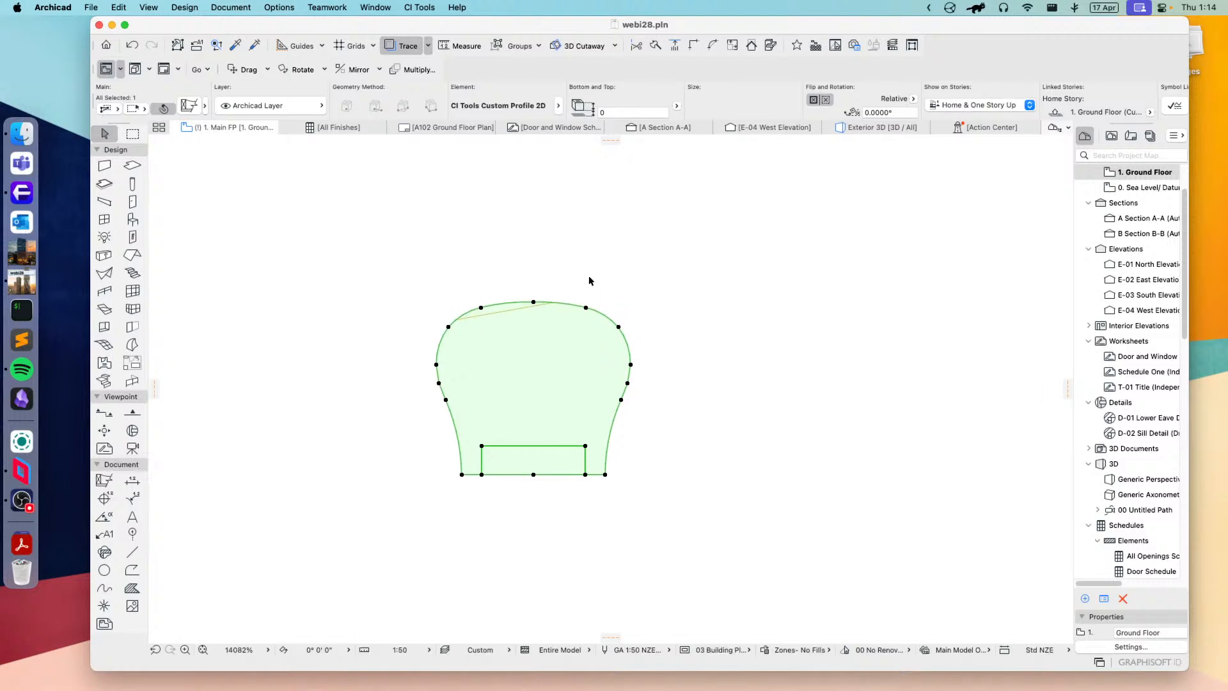
click(190, 107)
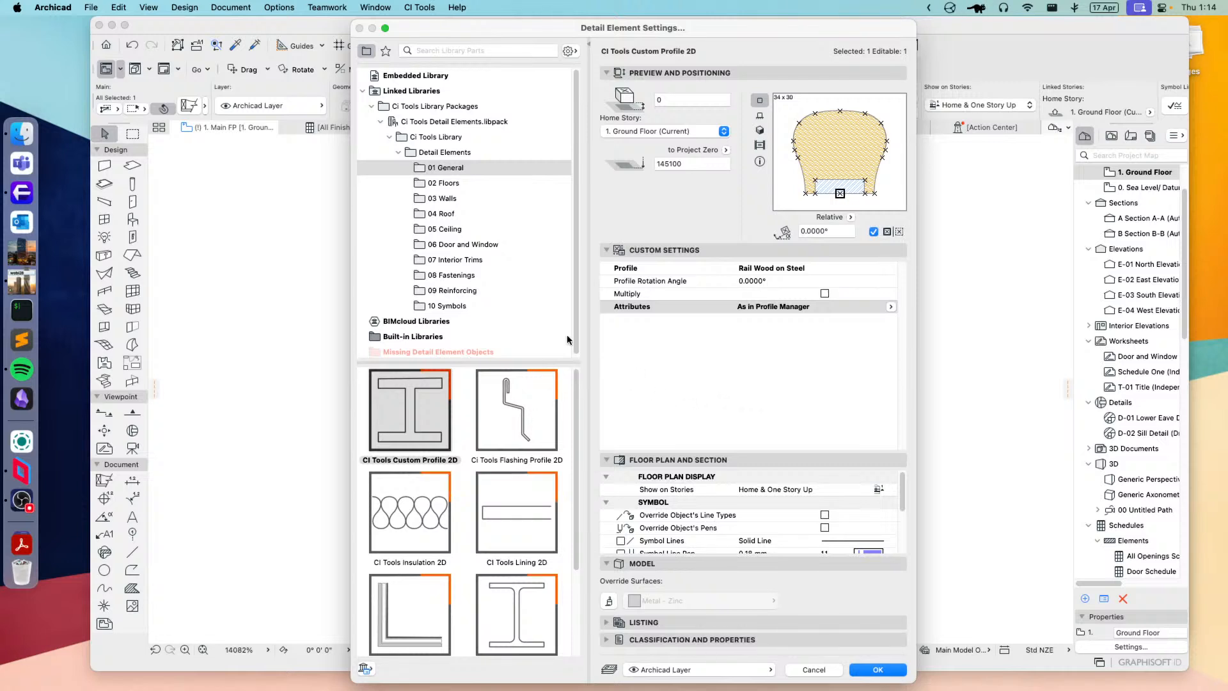
scroll(576, 332, down, 1)
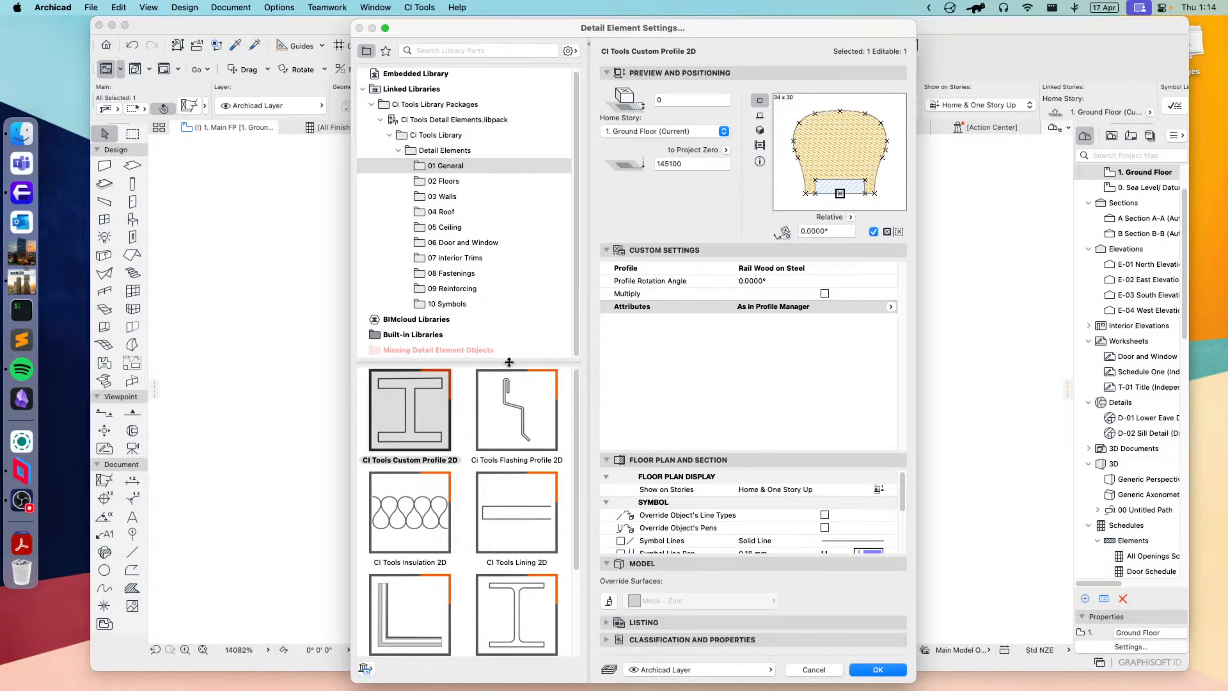
drag(512, 361, 518, 318)
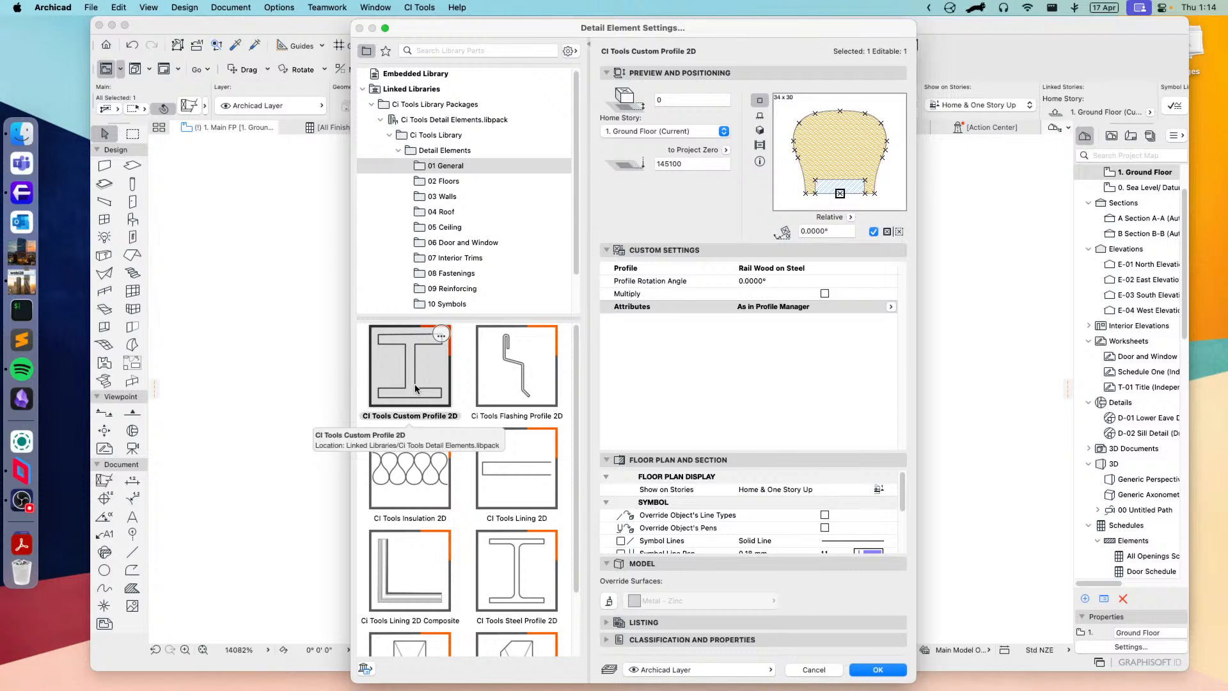
scroll(493, 550, down, 3)
scroll(487, 484, up, 3)
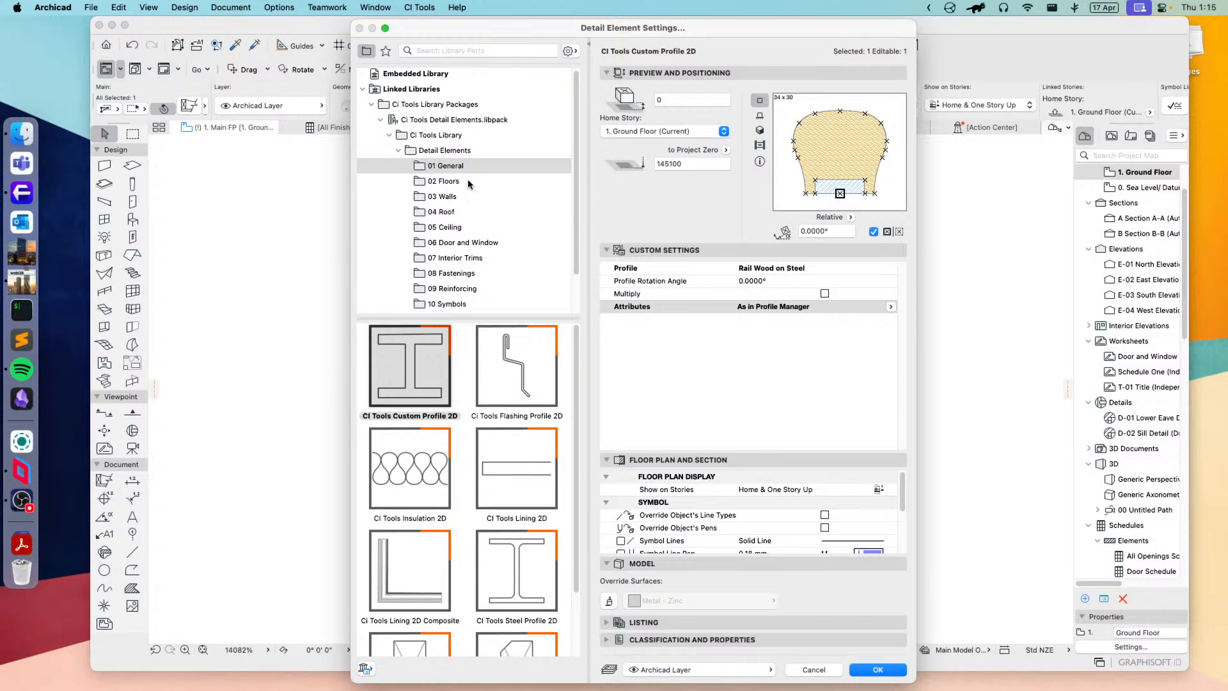
Step: Change the selected detail element to CI Tools Flashing Profile 2D and apply it to the ground floor plan
mouse_move(454, 372)
click(497, 398)
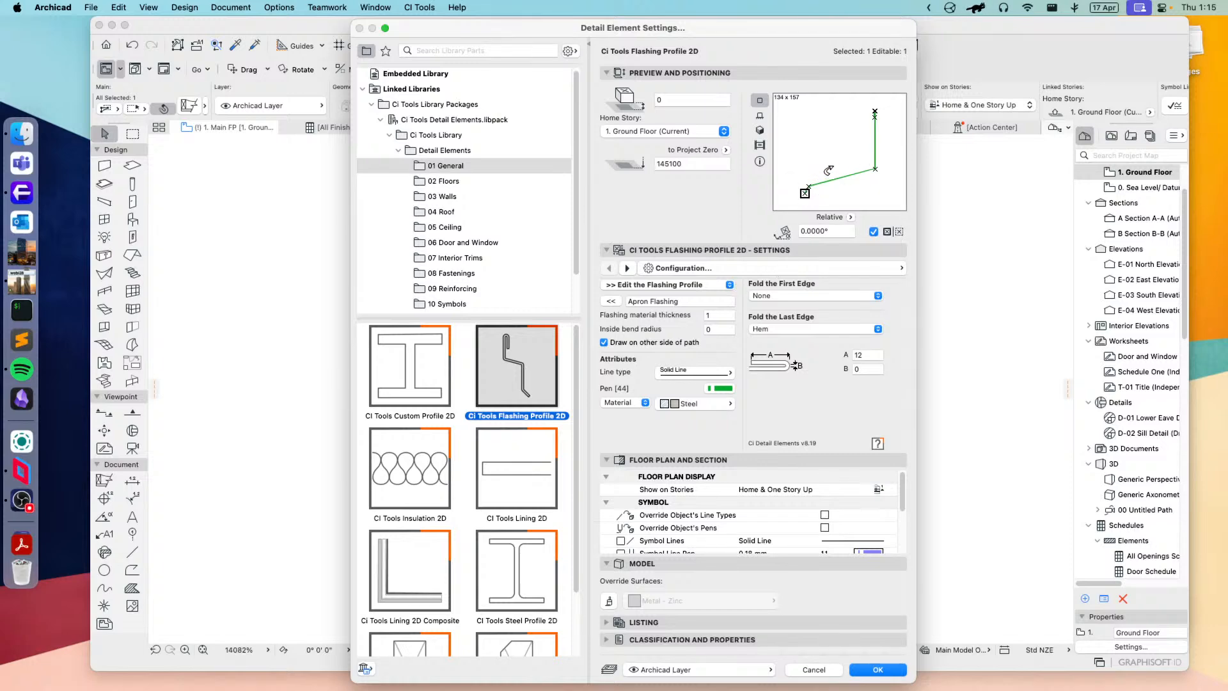
click(889, 667)
middle_drag(809, 379, 661, 413)
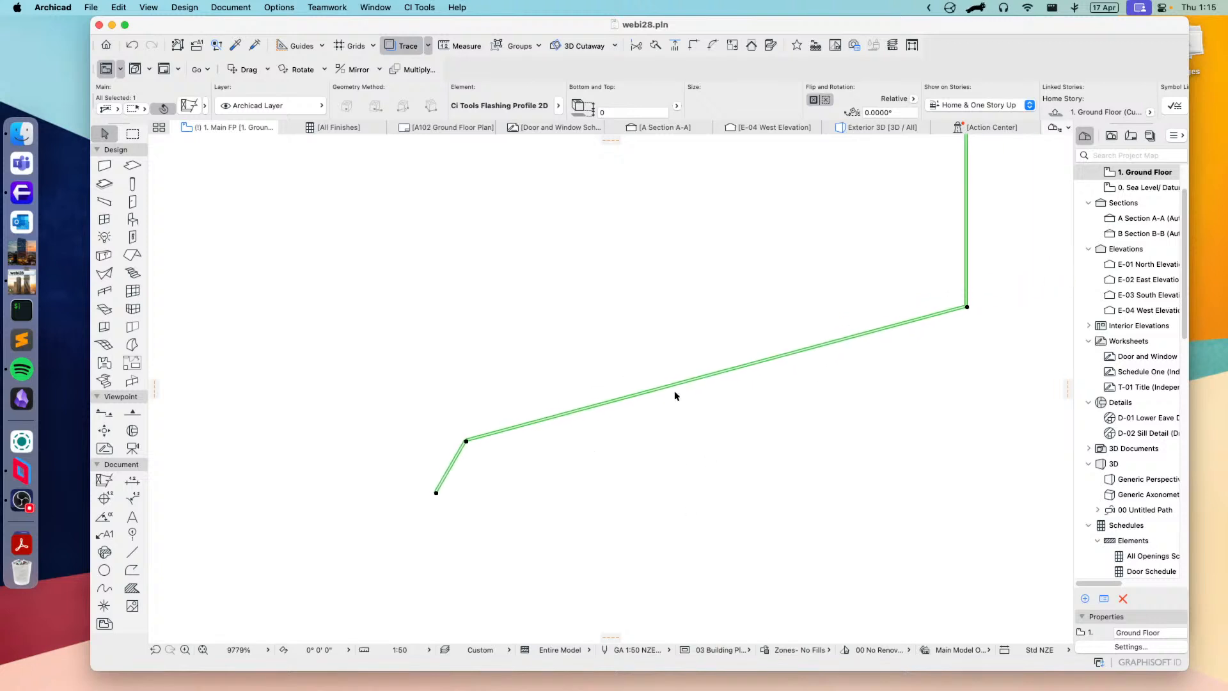
middle_drag(724, 358, 698, 463)
middle_drag(749, 374, 749, 532)
scroll(749, 491, down, 3)
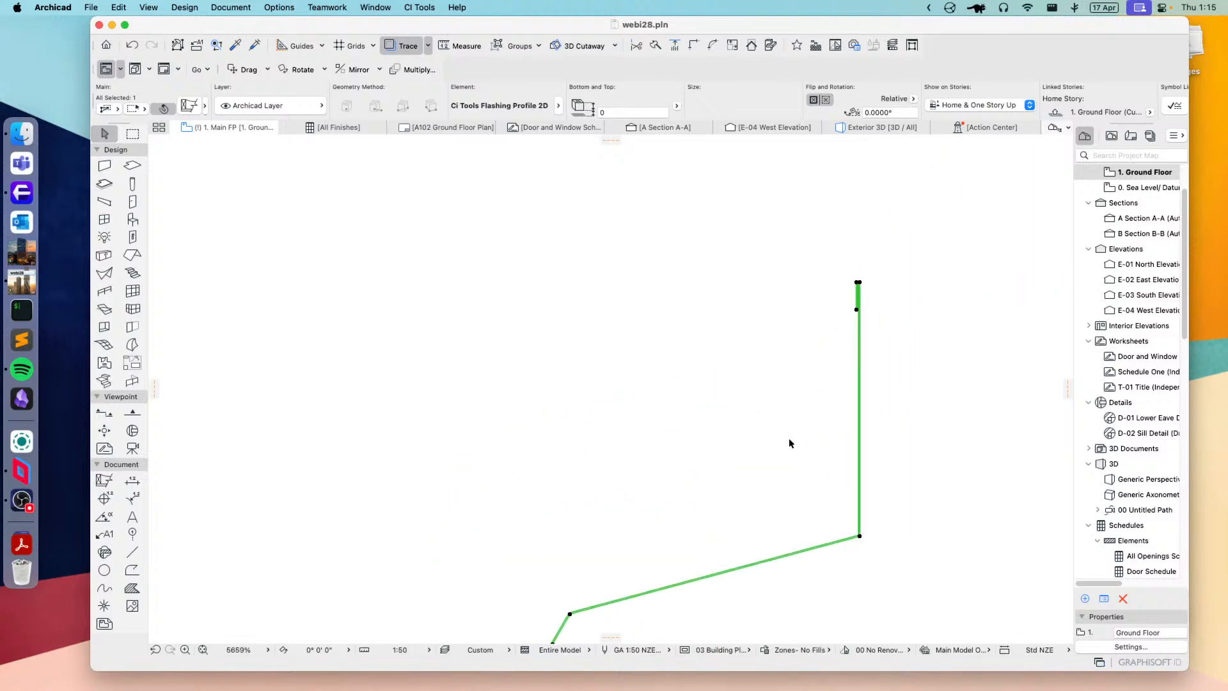
middle_drag(789, 441, 784, 400)
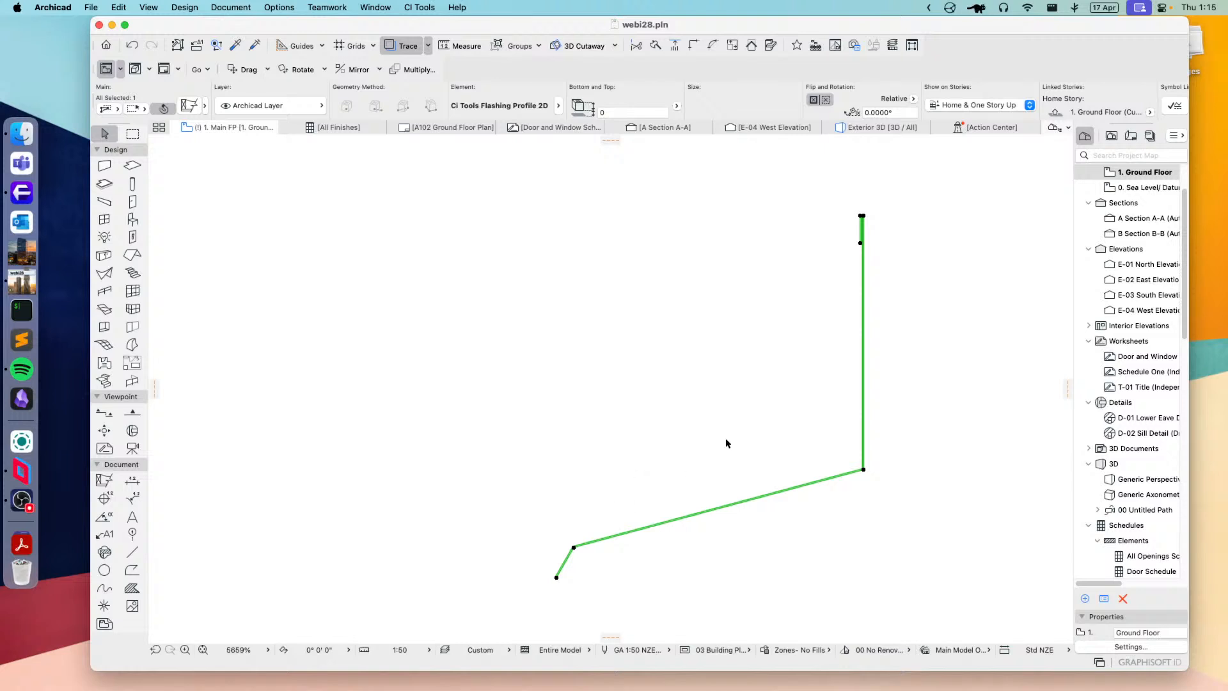
scroll(902, 219, up, 6)
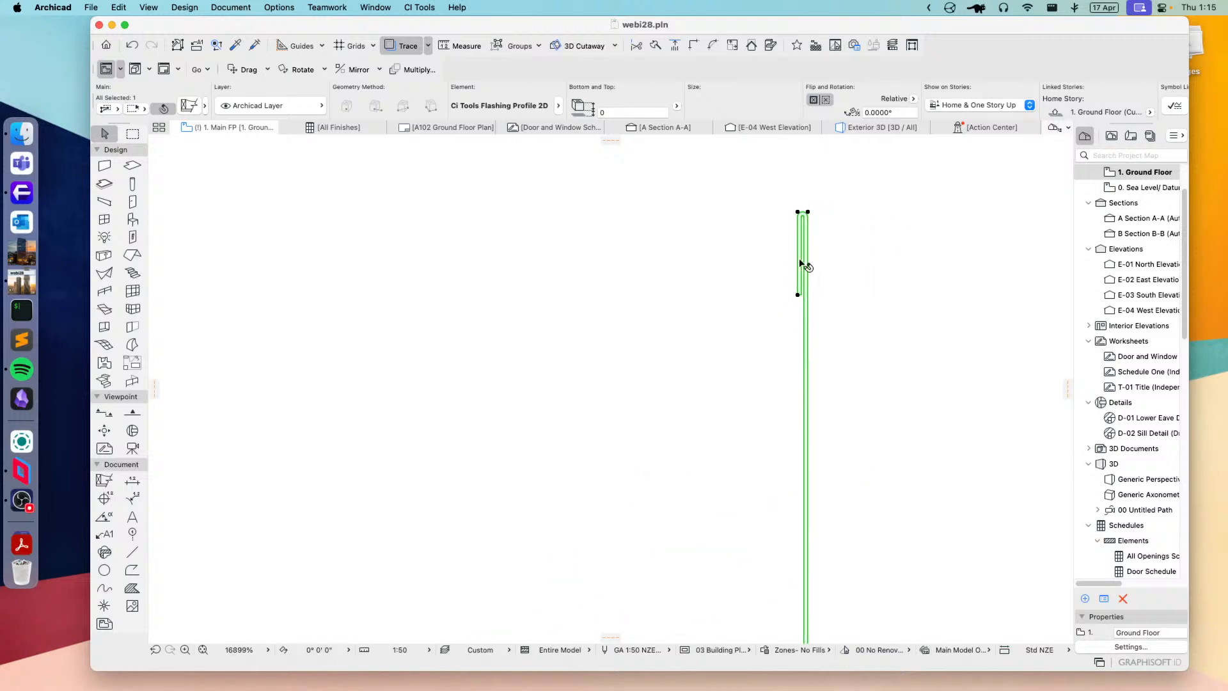
click(797, 295)
scroll(771, 325, down, 4)
scroll(772, 326, down, 4)
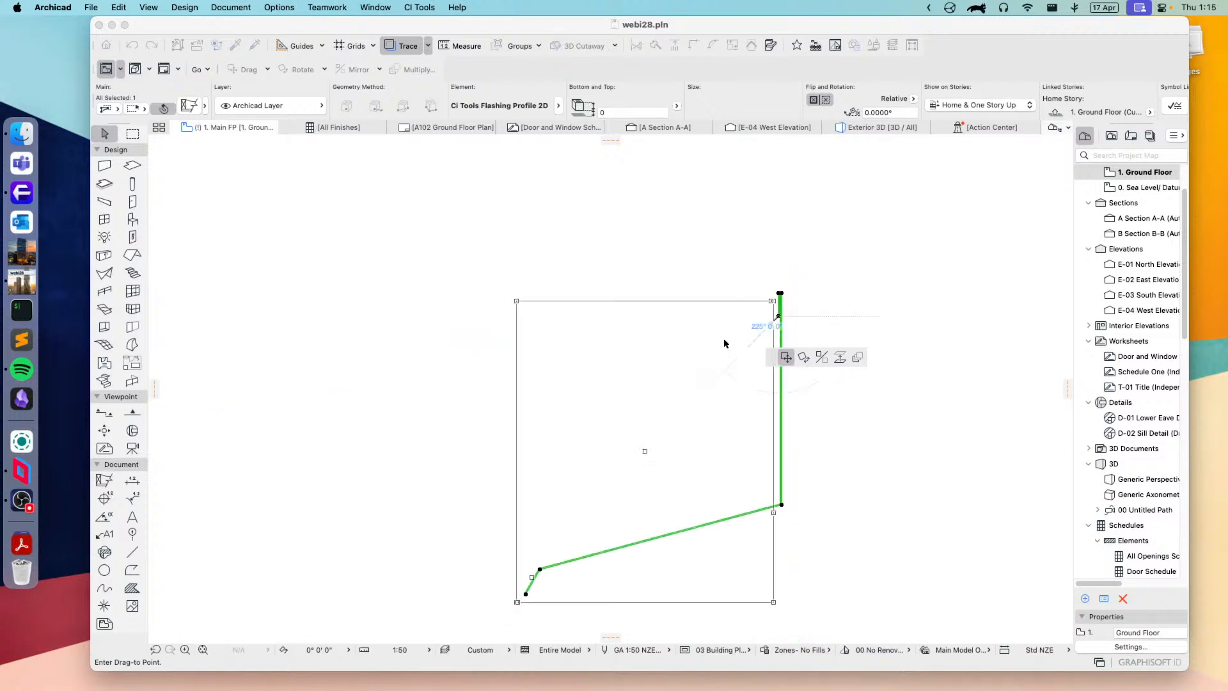
click(700, 323)
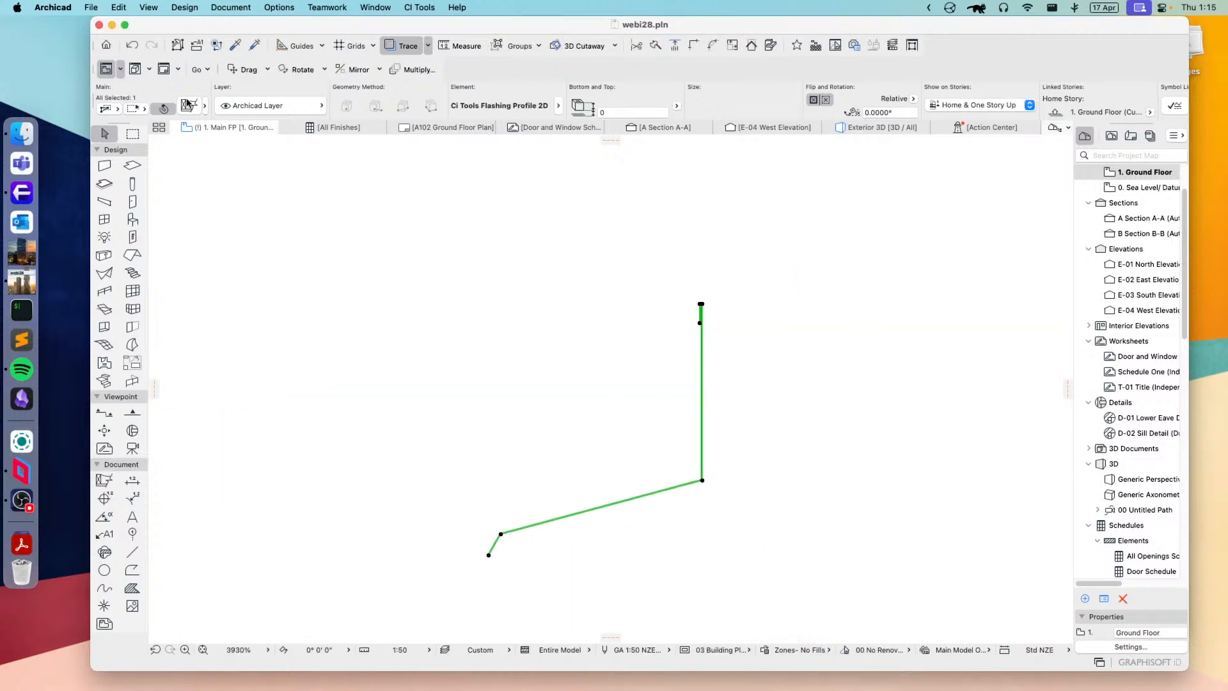
Step: Set the apron flashing's material thickness to 3 and apply the change
click(190, 105)
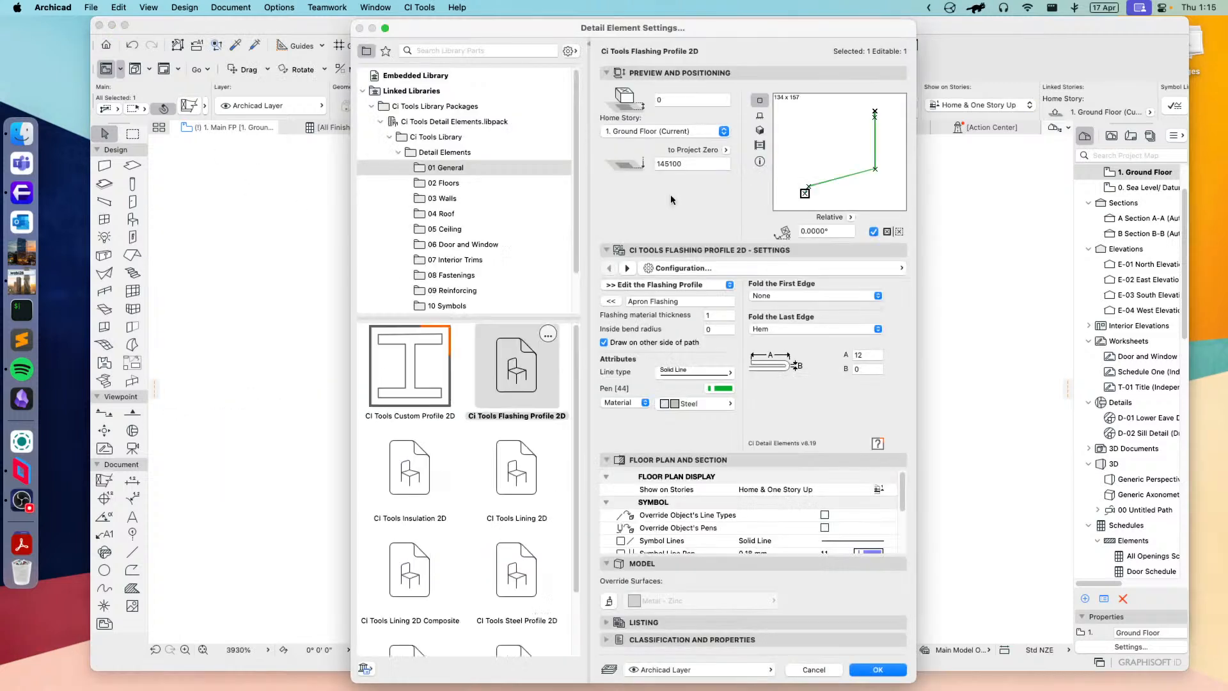
click(717, 314)
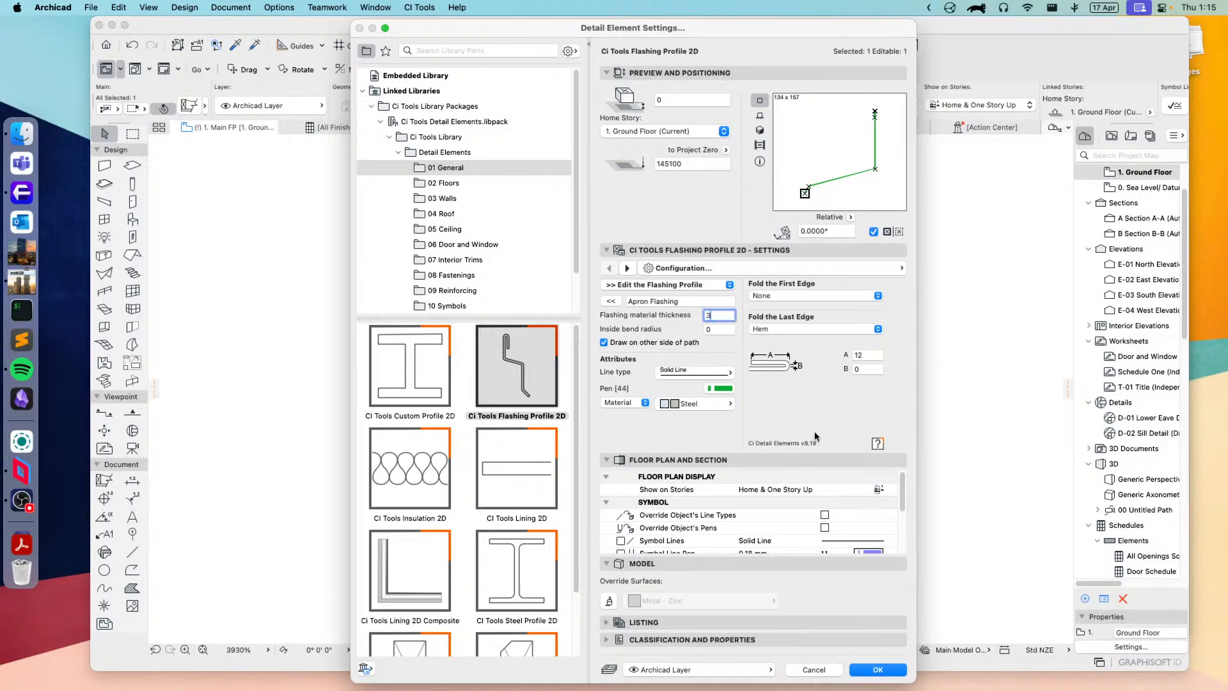
click(883, 669)
scroll(633, 516, up, 5)
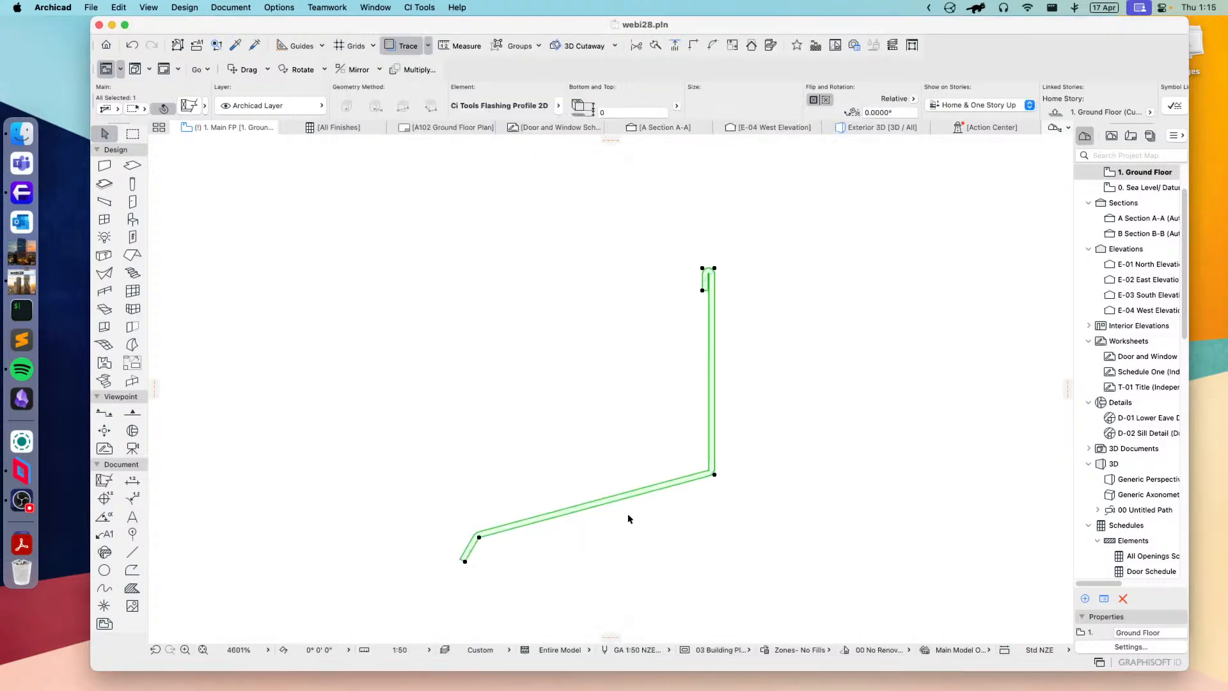
scroll(718, 321, left, 3)
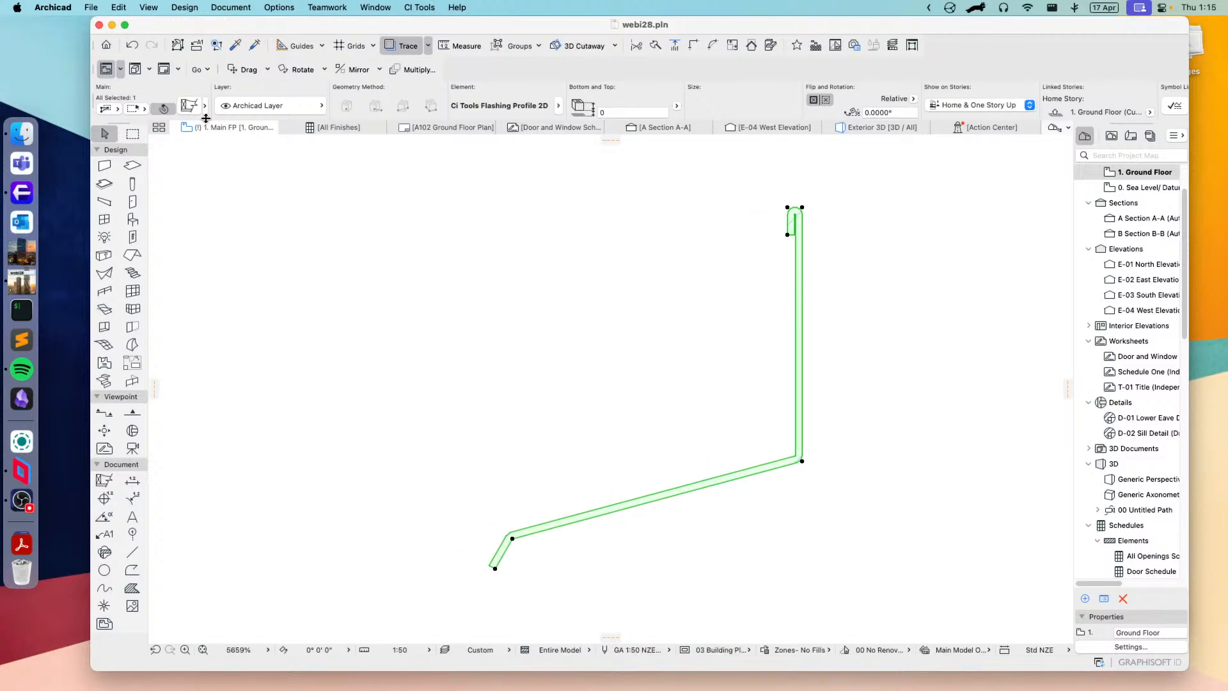
Step: Fold the flashing's first edge as Birds-beak and its last edge as Kick-out, apply the changes and deselect the flashing
click(189, 105)
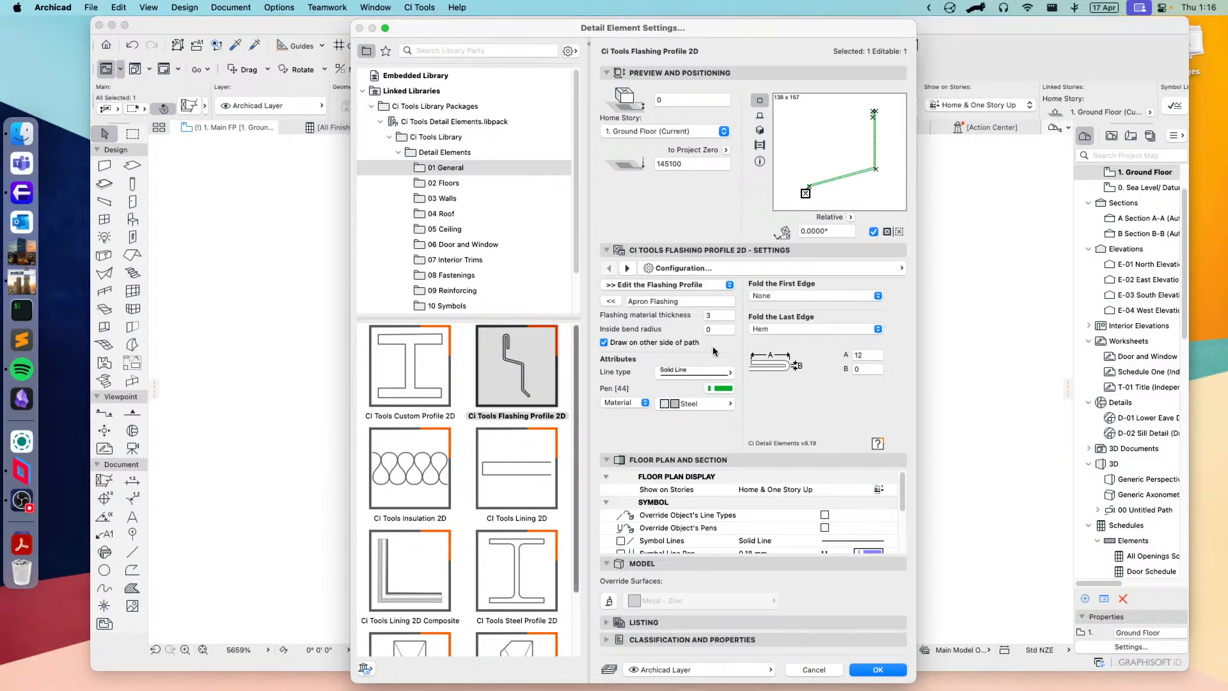
click(808, 296)
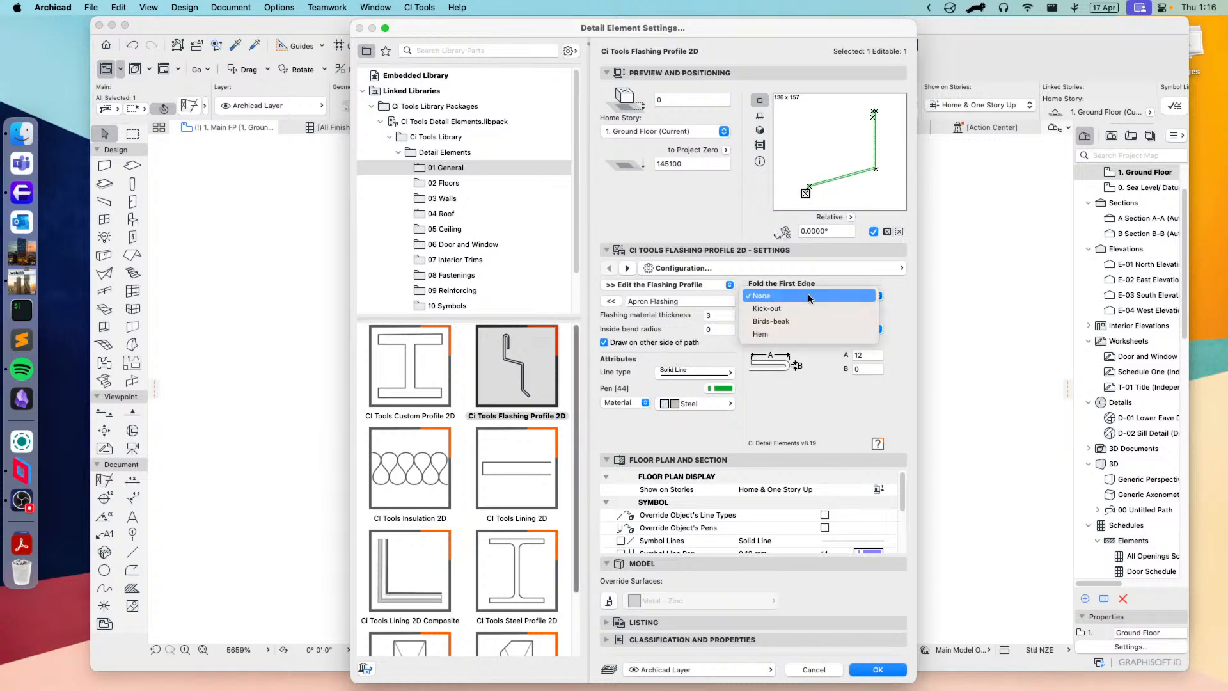
click(809, 321)
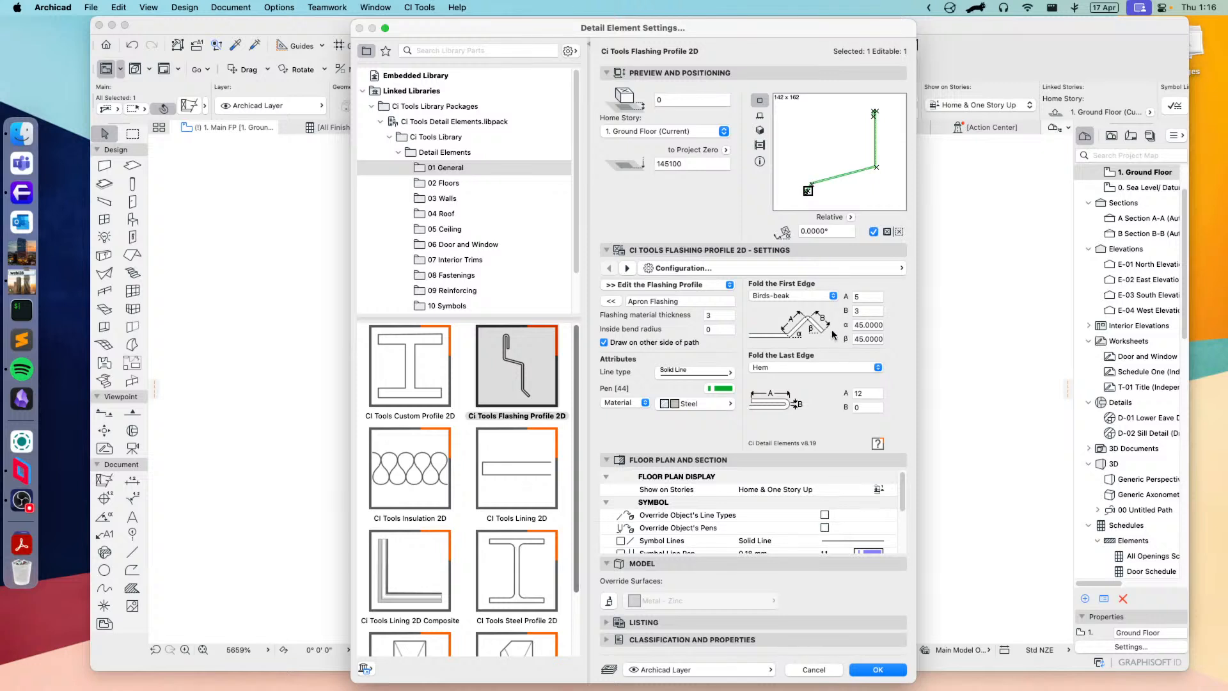
click(781, 368)
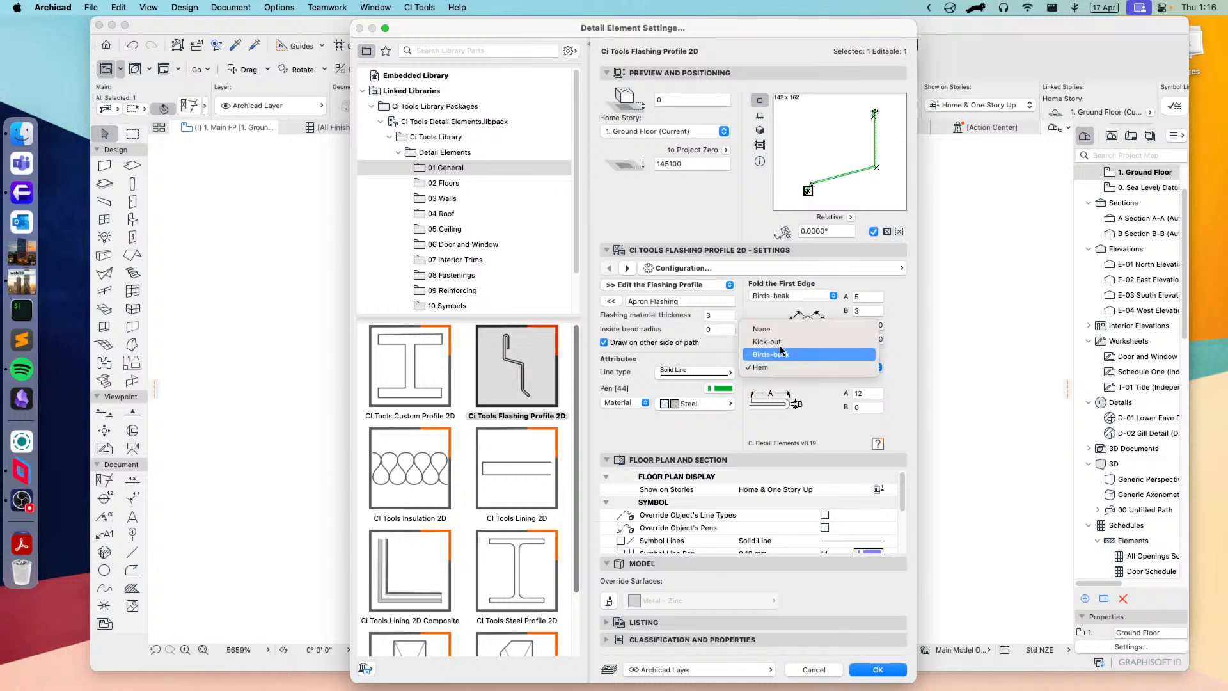
click(776, 345)
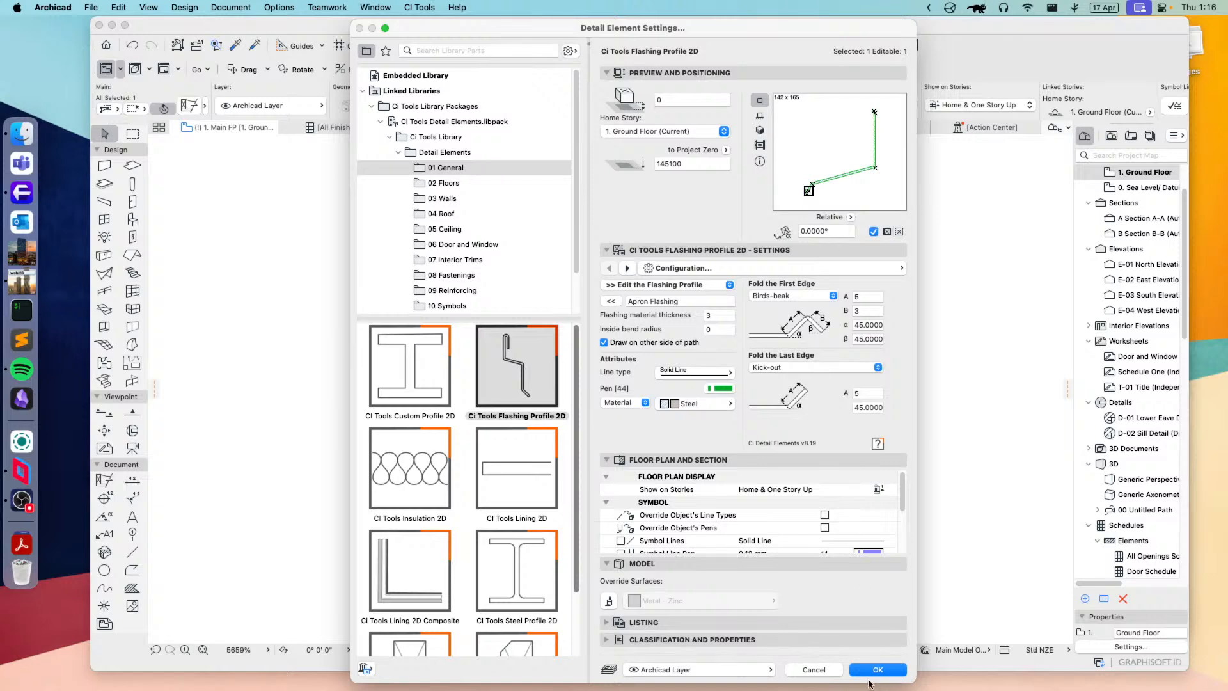
click(876, 668)
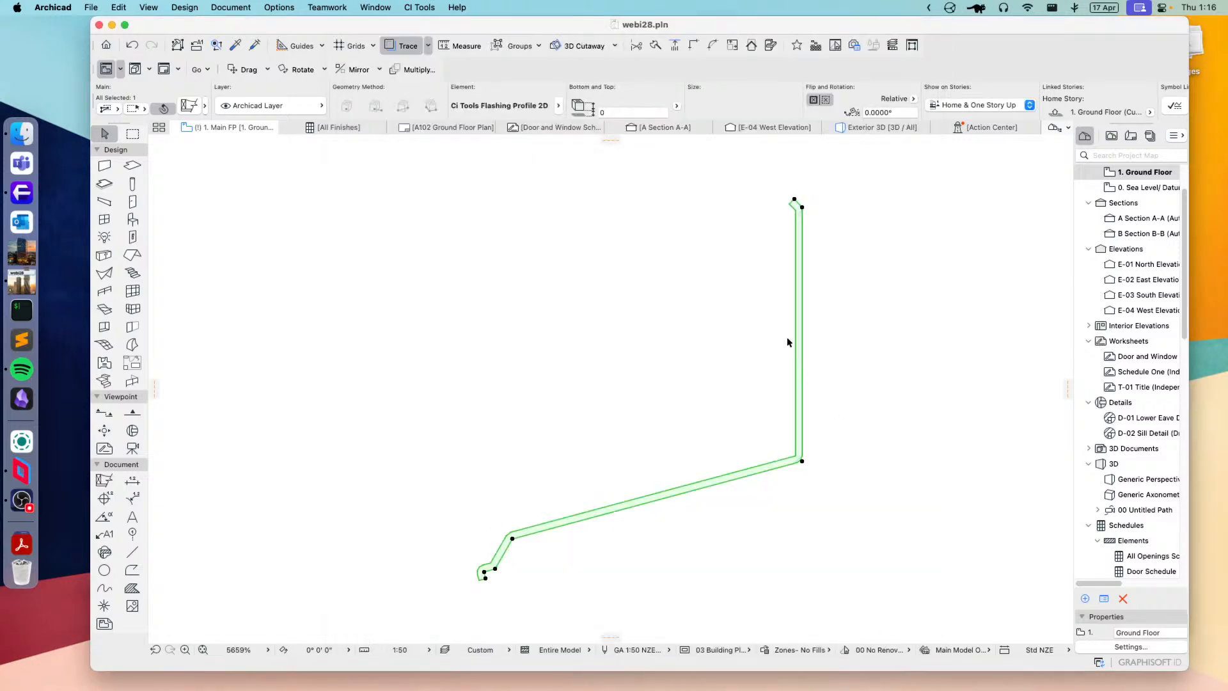
click(560, 588)
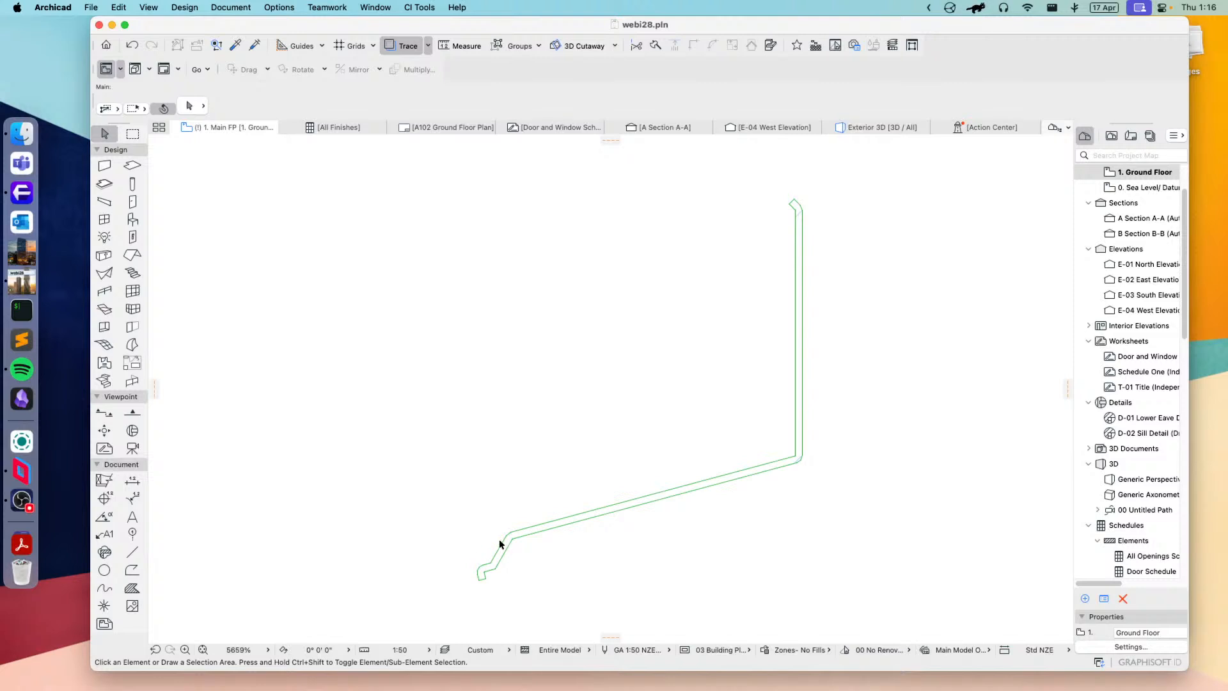
Step: Reselect the flashing and change it to CI Tools Insulation 2D, keeping the Batts/ Fibre Insulation symbol
click(525, 536)
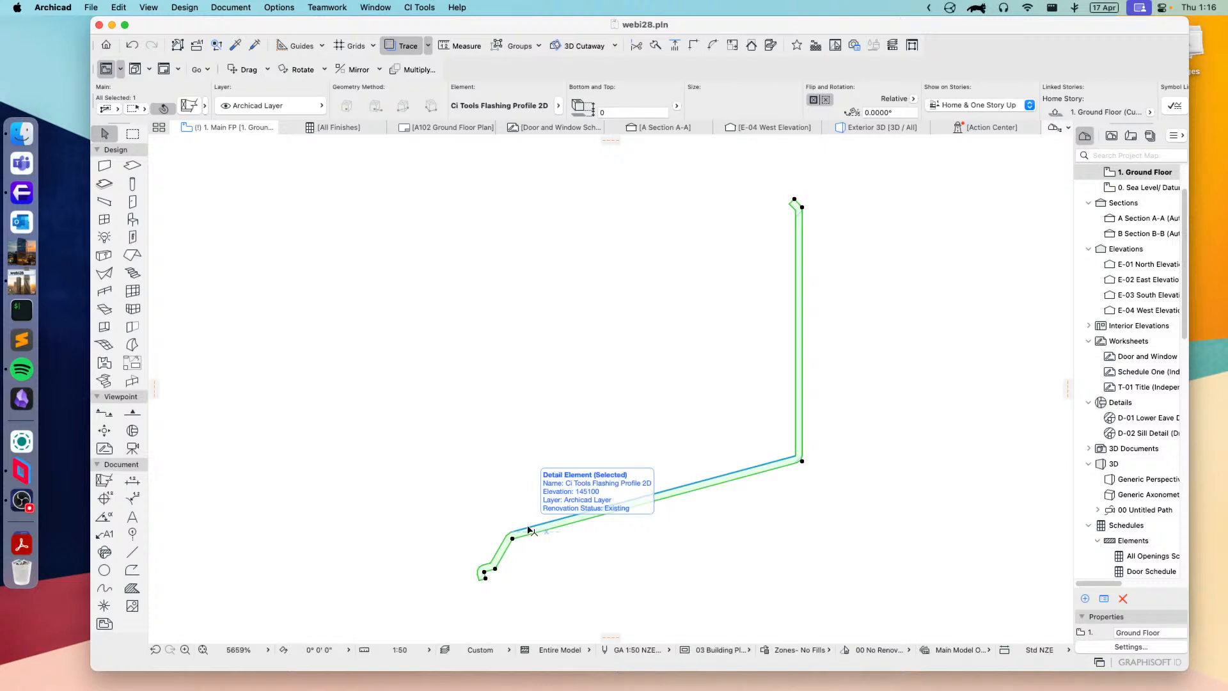
click(187, 106)
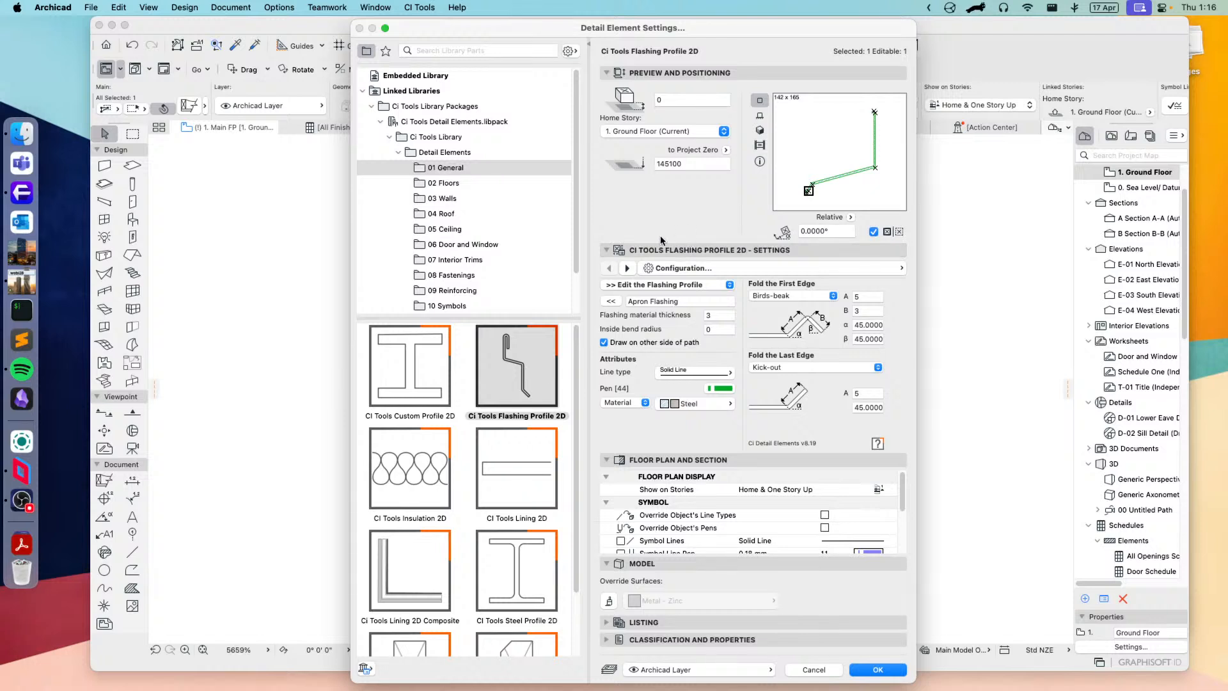
click(407, 481)
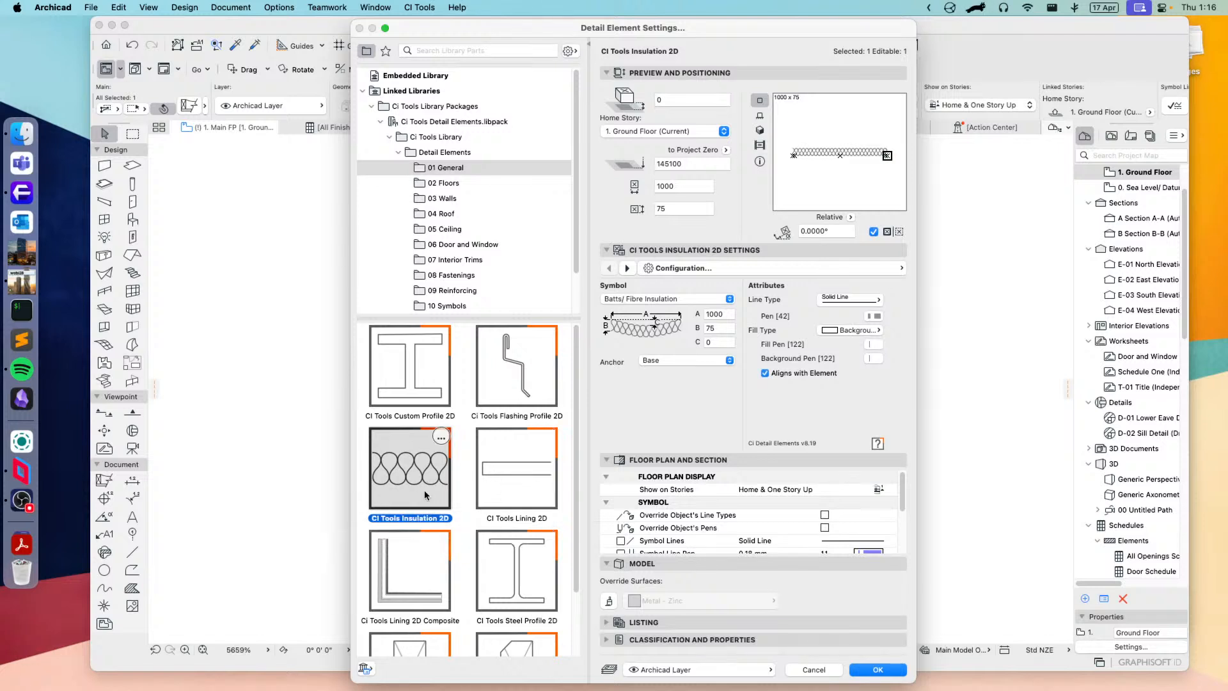
click(646, 305)
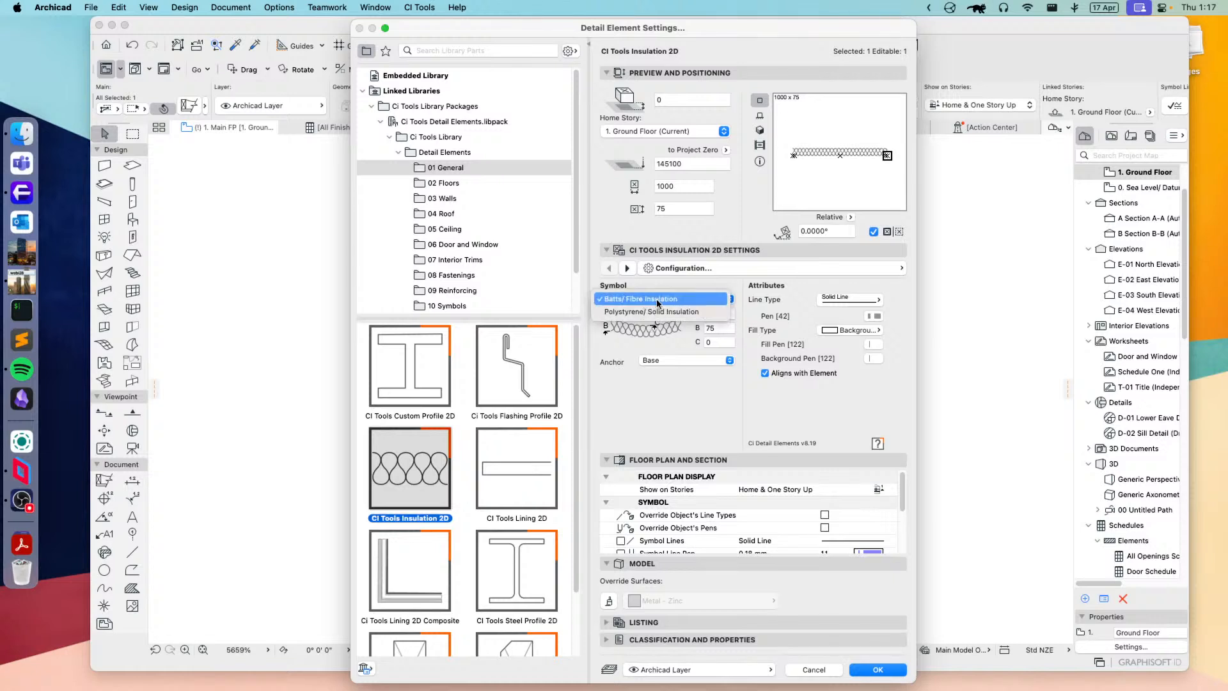
click(652, 299)
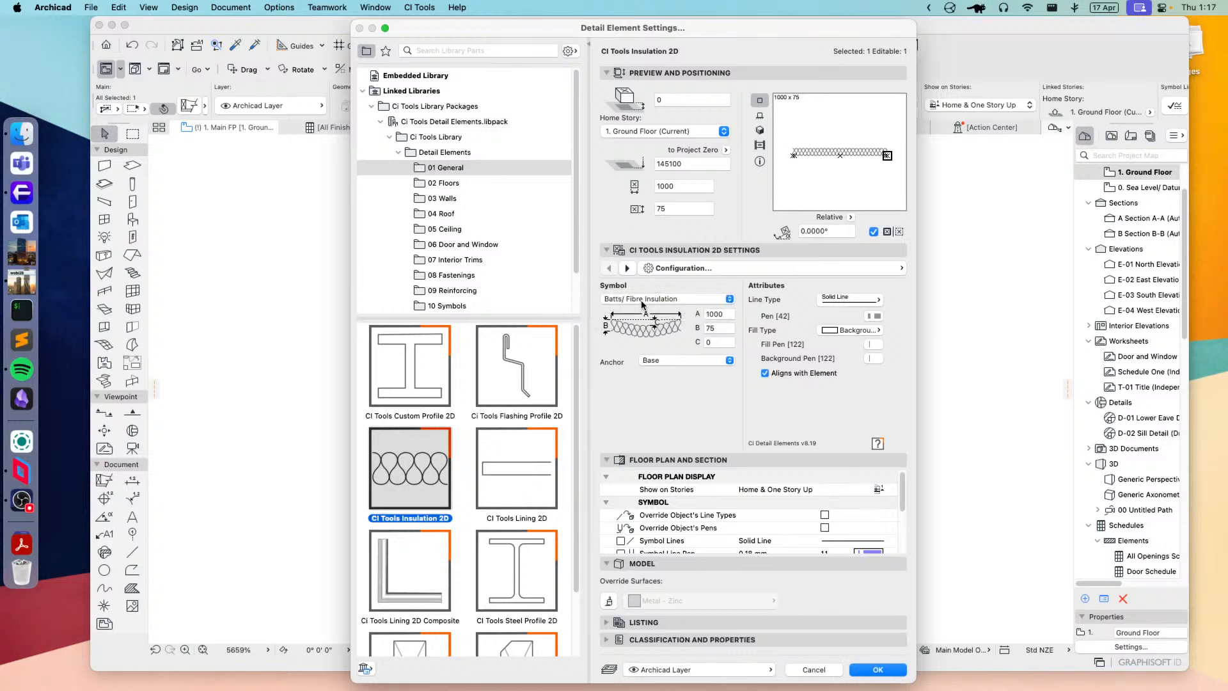
Step: Set the insulation's curve dimension C to 200, keep the Base anchor and apply the settings to the plan
click(723, 343)
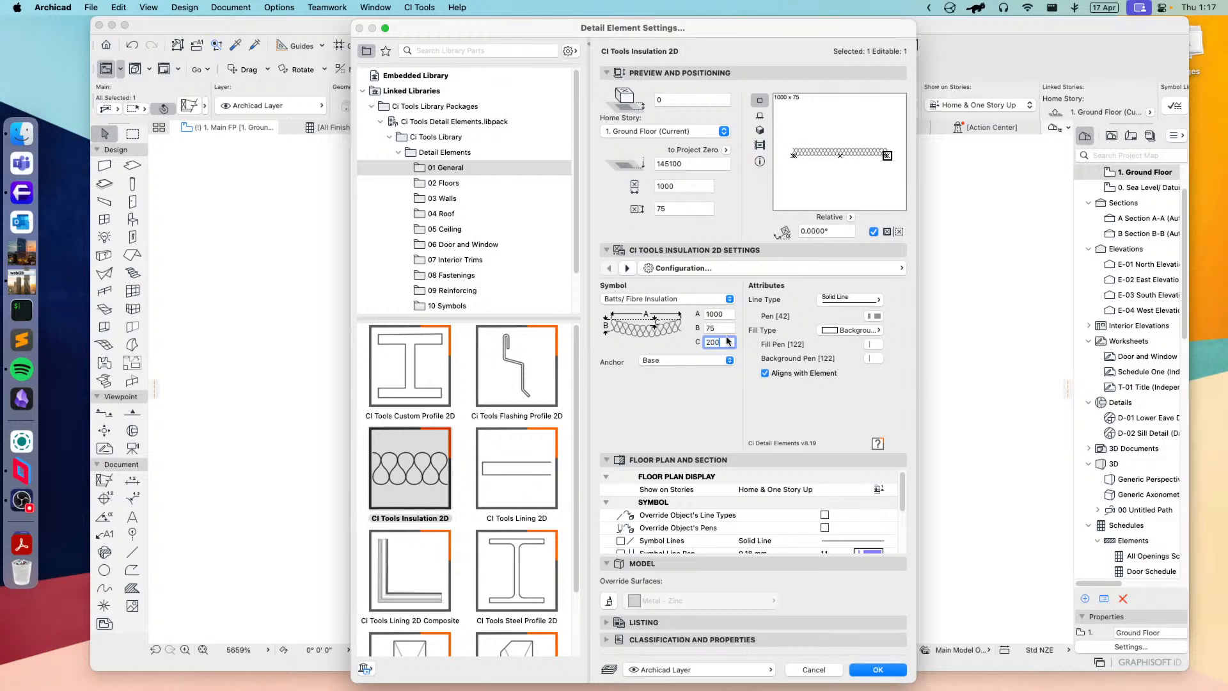
click(728, 329)
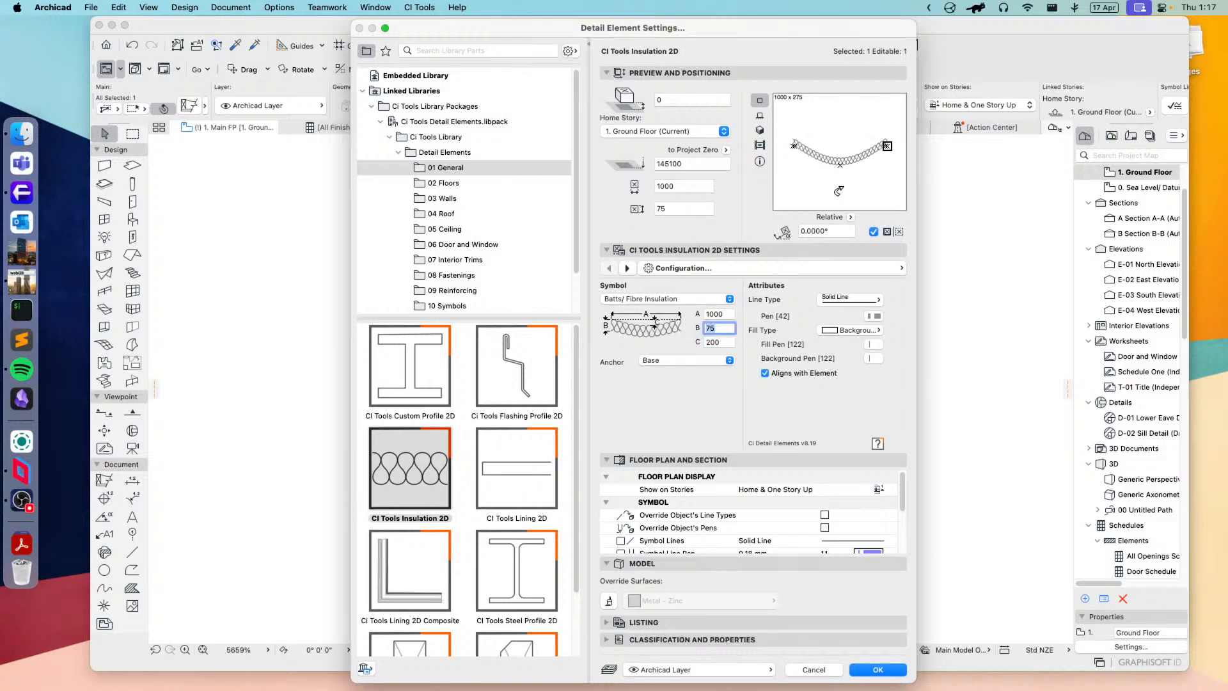
click(669, 363)
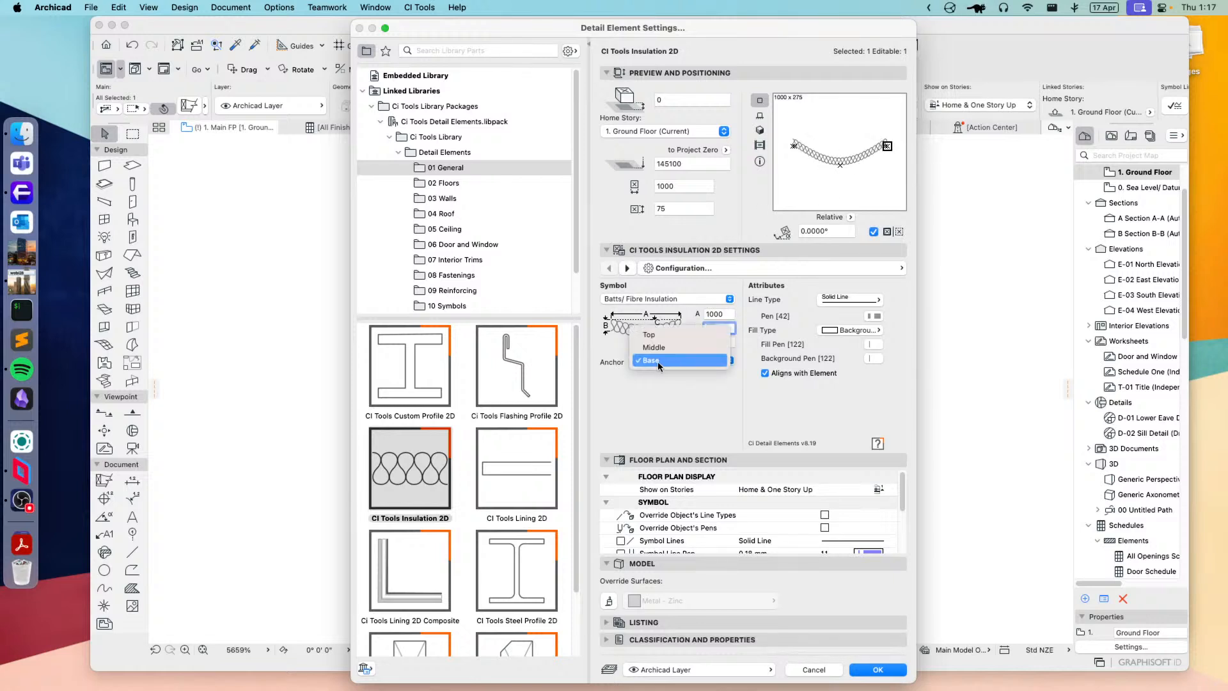
click(705, 413)
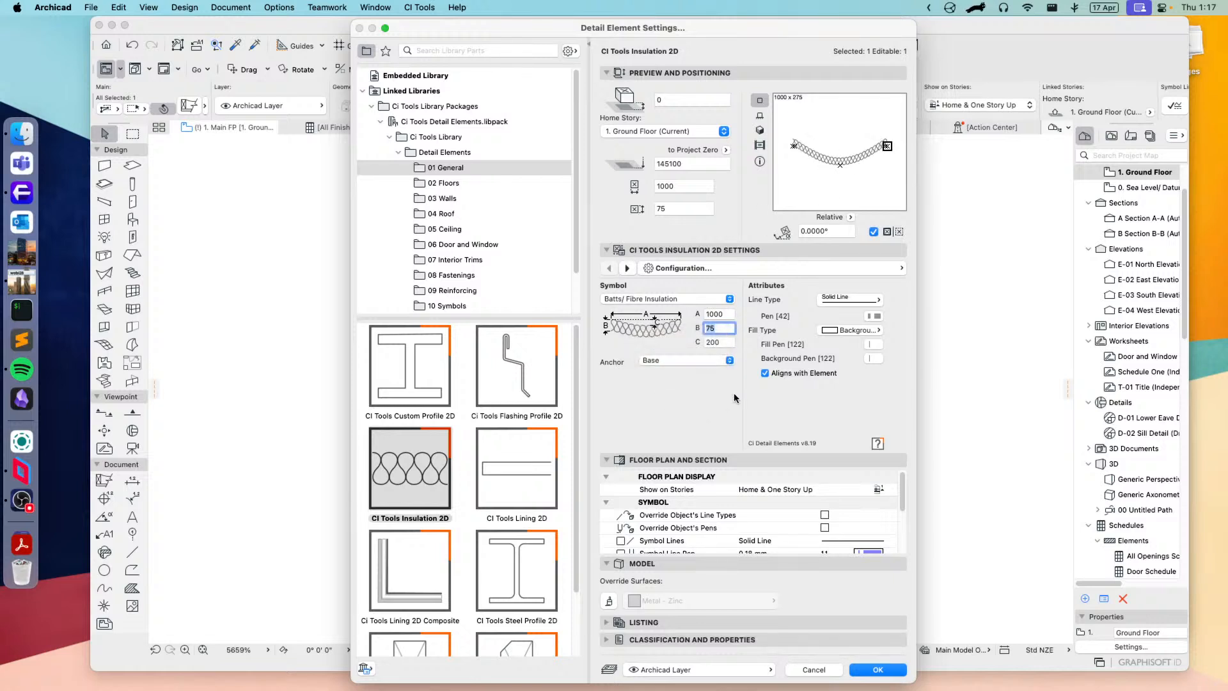
click(839, 265)
click(839, 265)
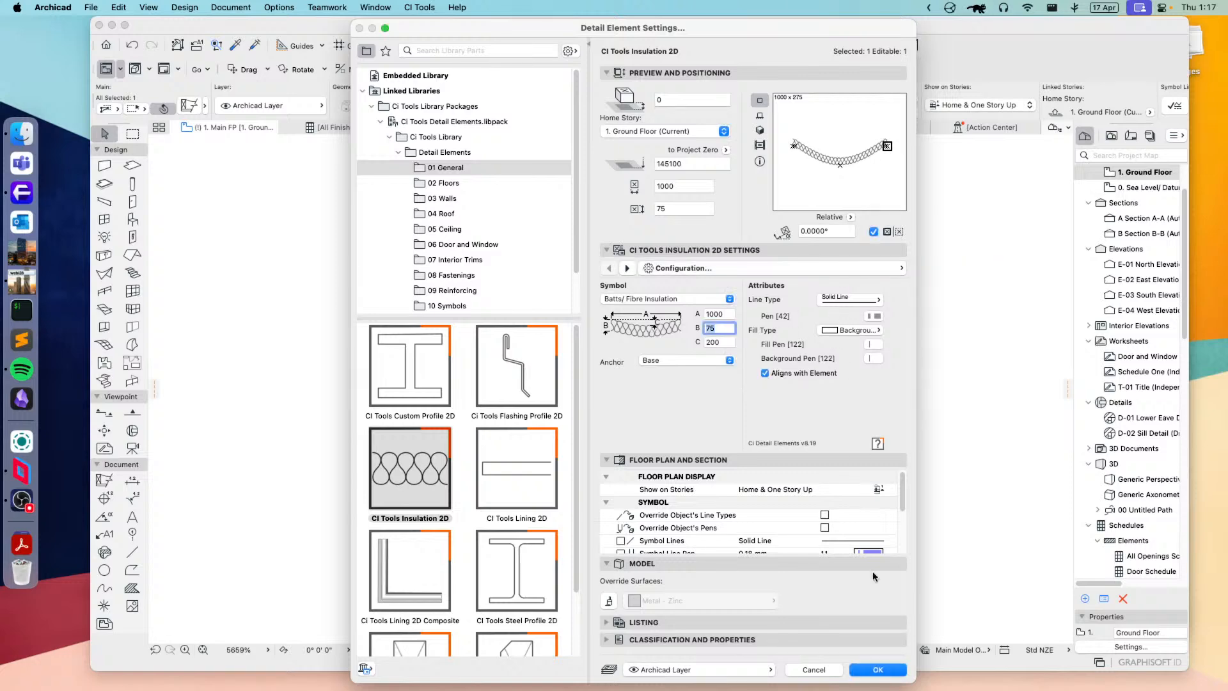
click(878, 670)
scroll(555, 494, down, 3)
scroll(555, 498, down, 3)
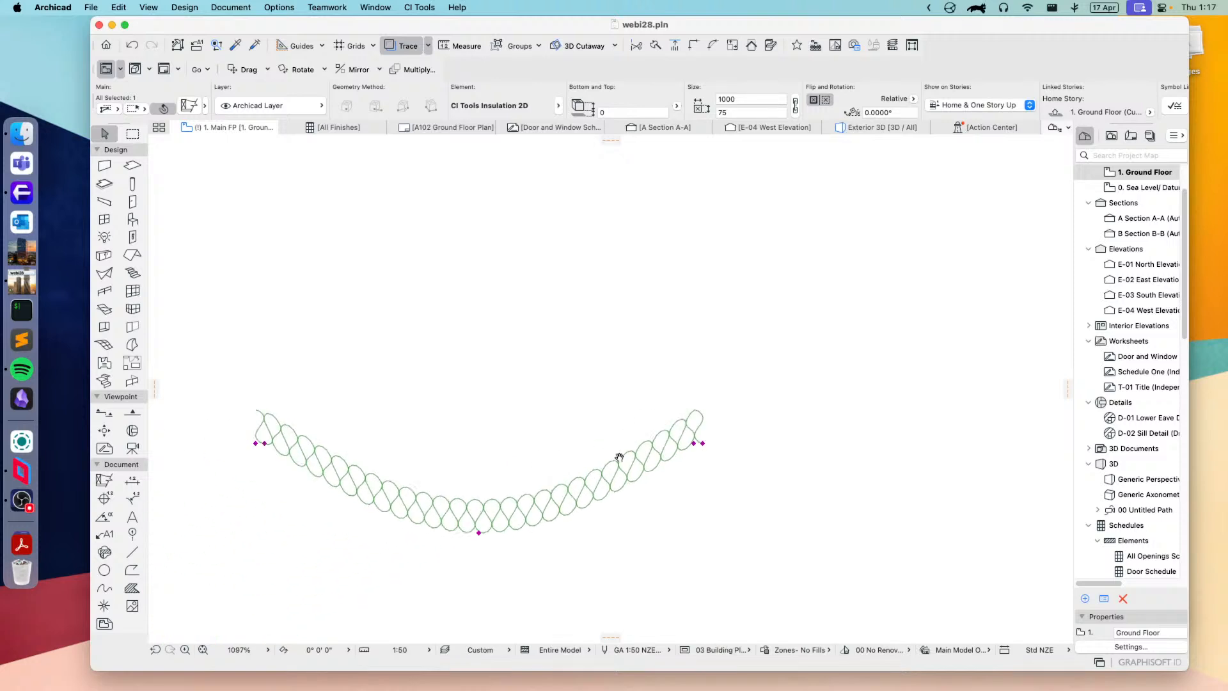
scroll(591, 407, left, 2)
scroll(616, 480, up, 2)
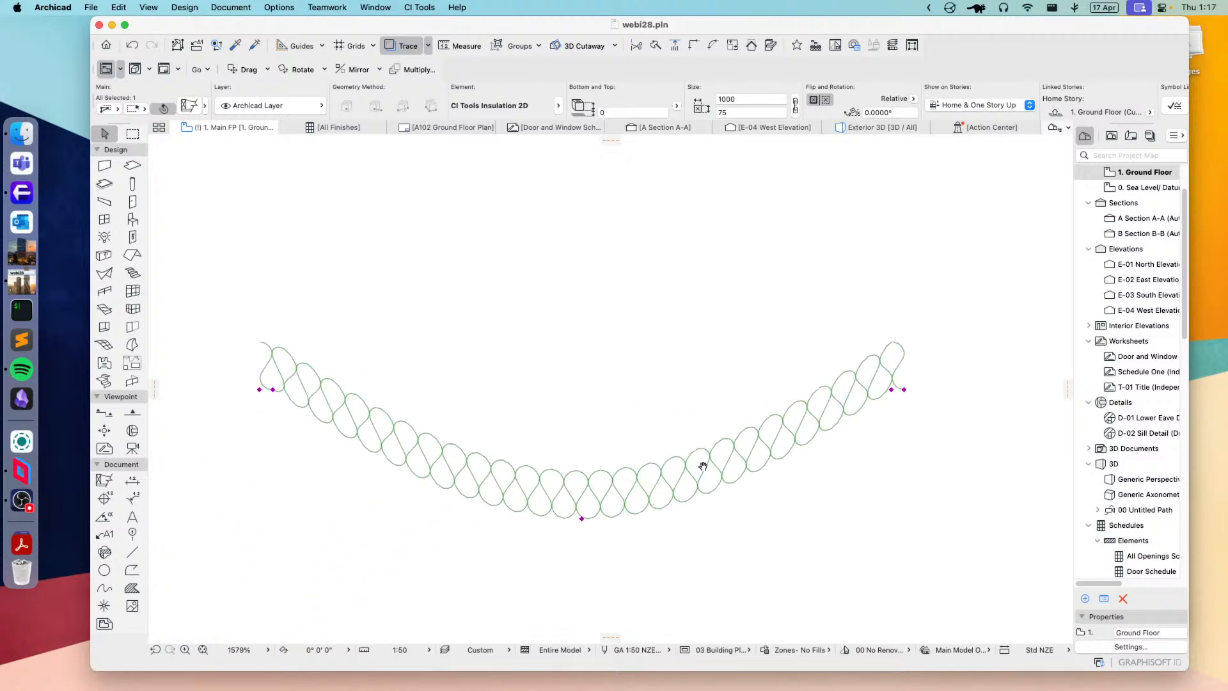
scroll(736, 434, down, 1)
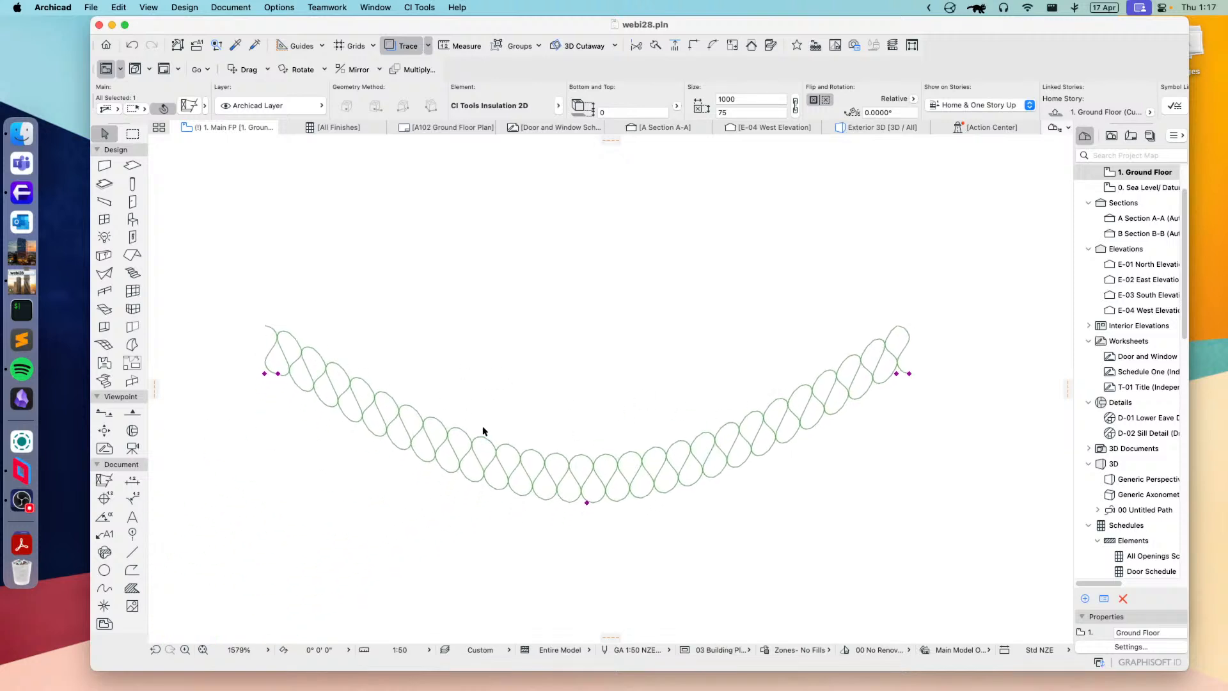
Step: Arch the insulation upward by its middle node, then pull the node back below the ends to leave a shallow sag
click(588, 503)
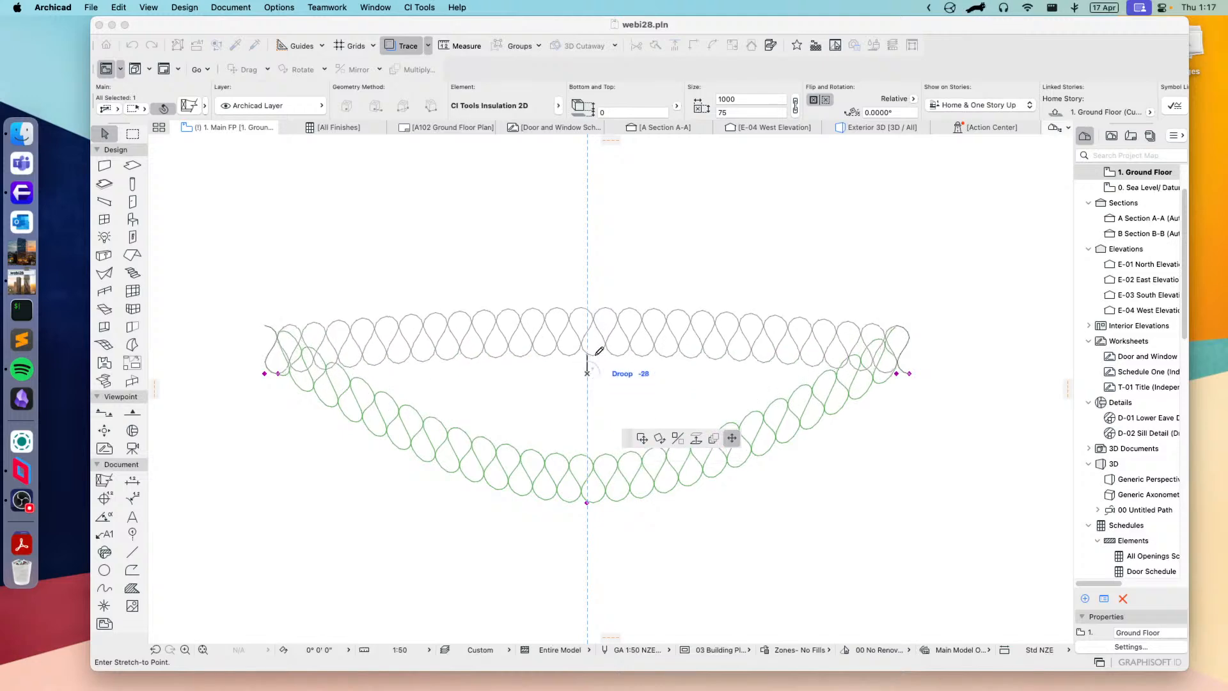
click(607, 316)
click(588, 317)
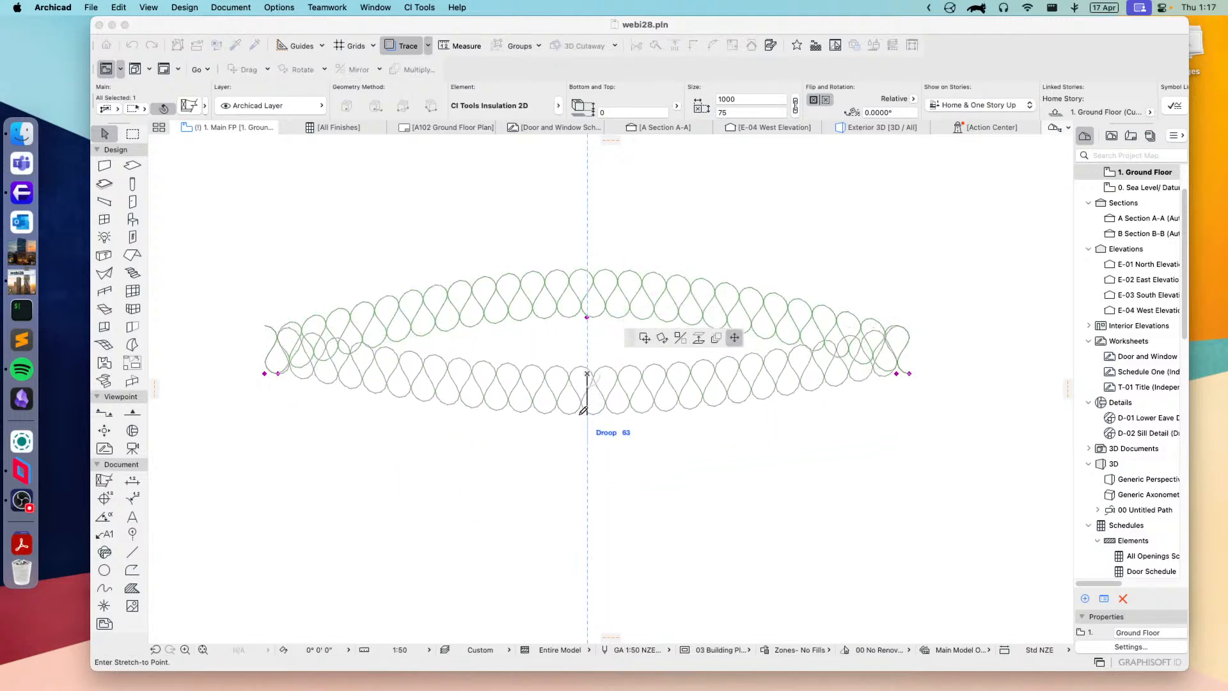
click(584, 394)
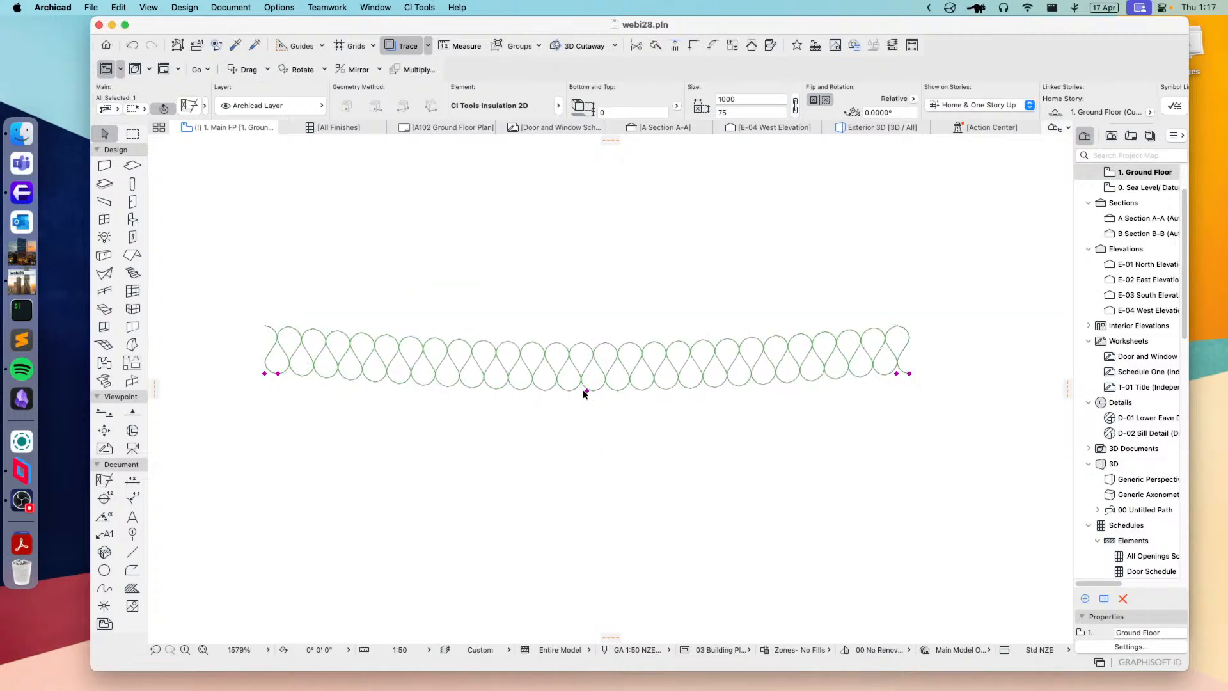
Step: Stretch the insulation's end horizontally to about 1525, then extend it further to a length of about 1681
click(909, 373)
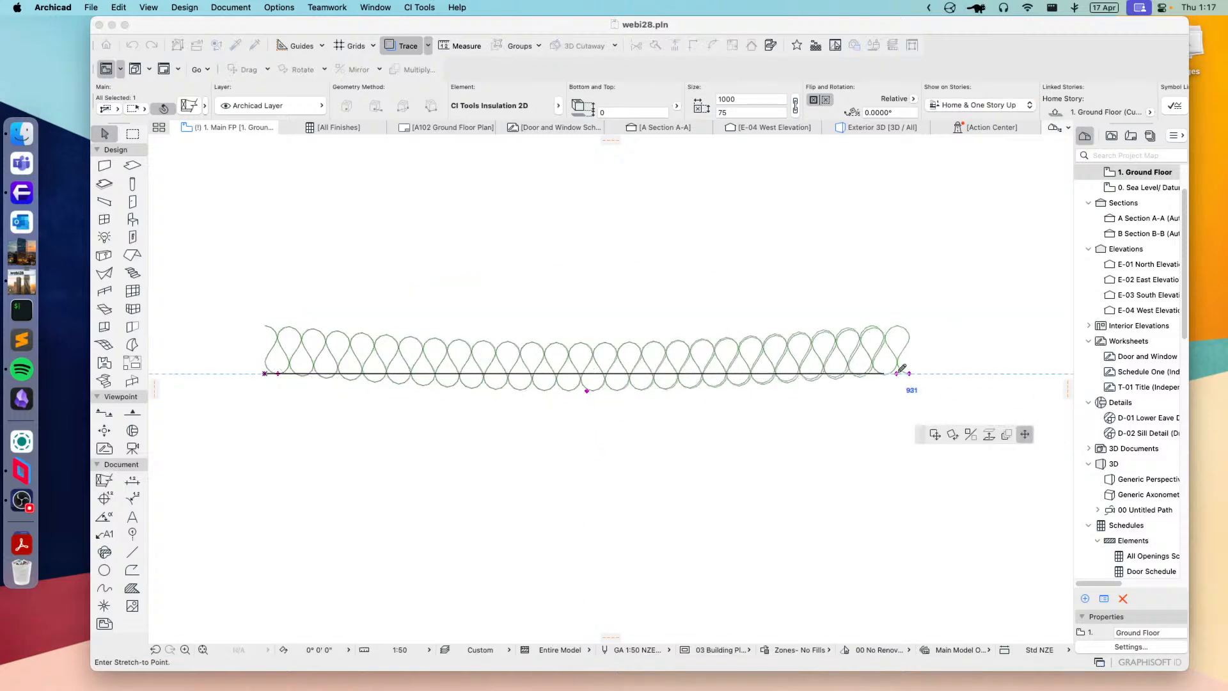
scroll(932, 373, down, 1)
middle_drag(932, 373, 795, 414)
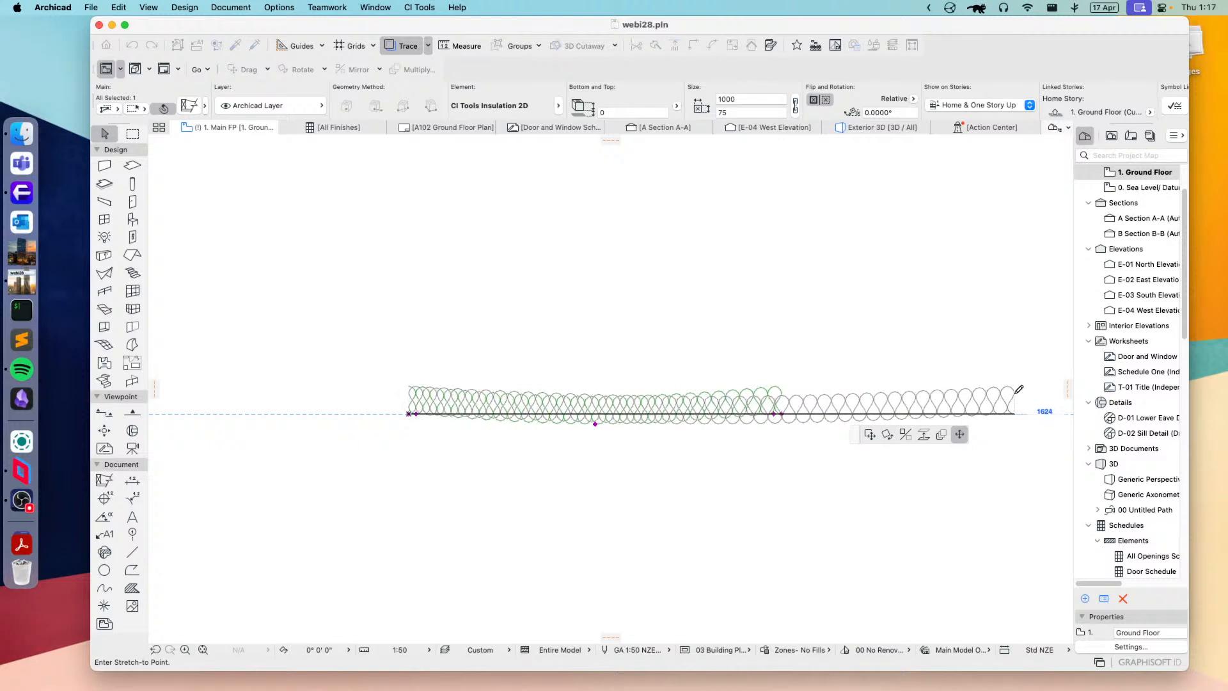
click(977, 388)
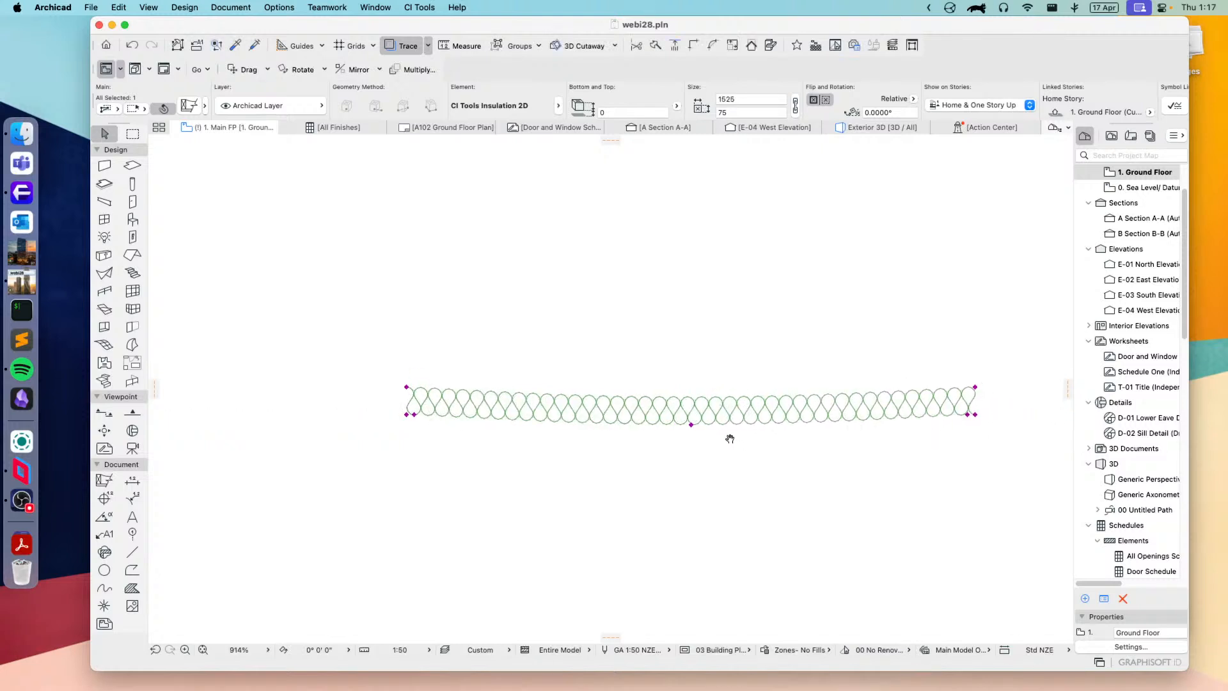
middle_drag(729, 433, 662, 437)
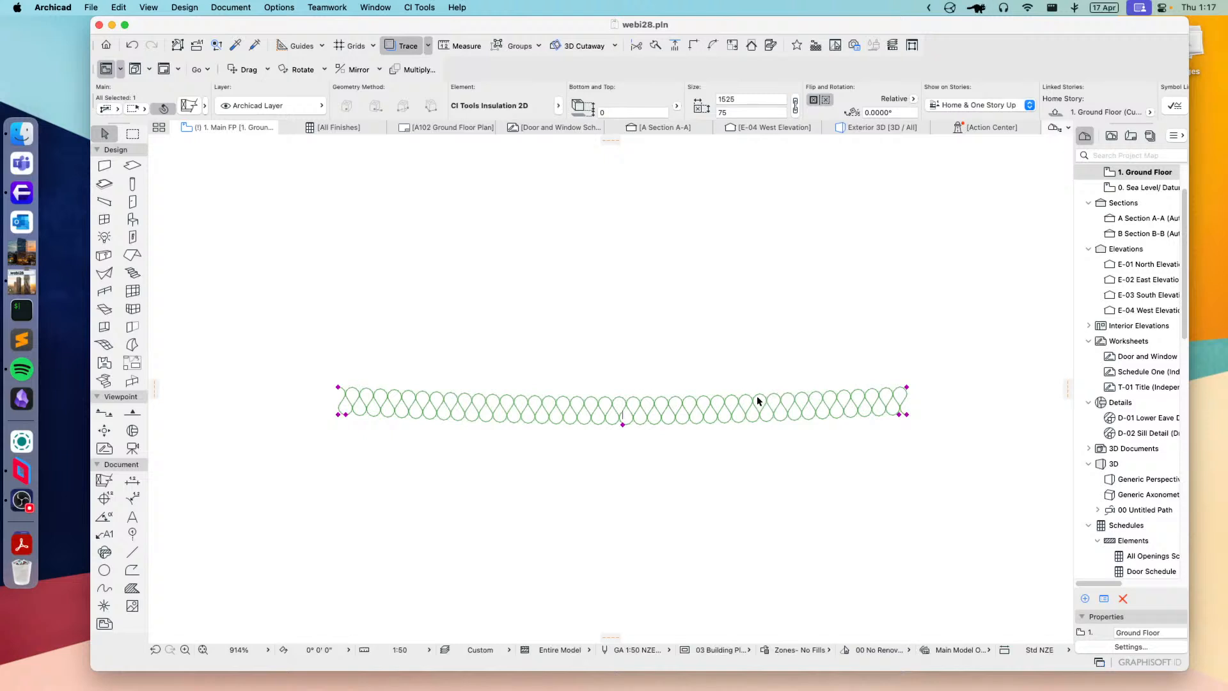
click(907, 414)
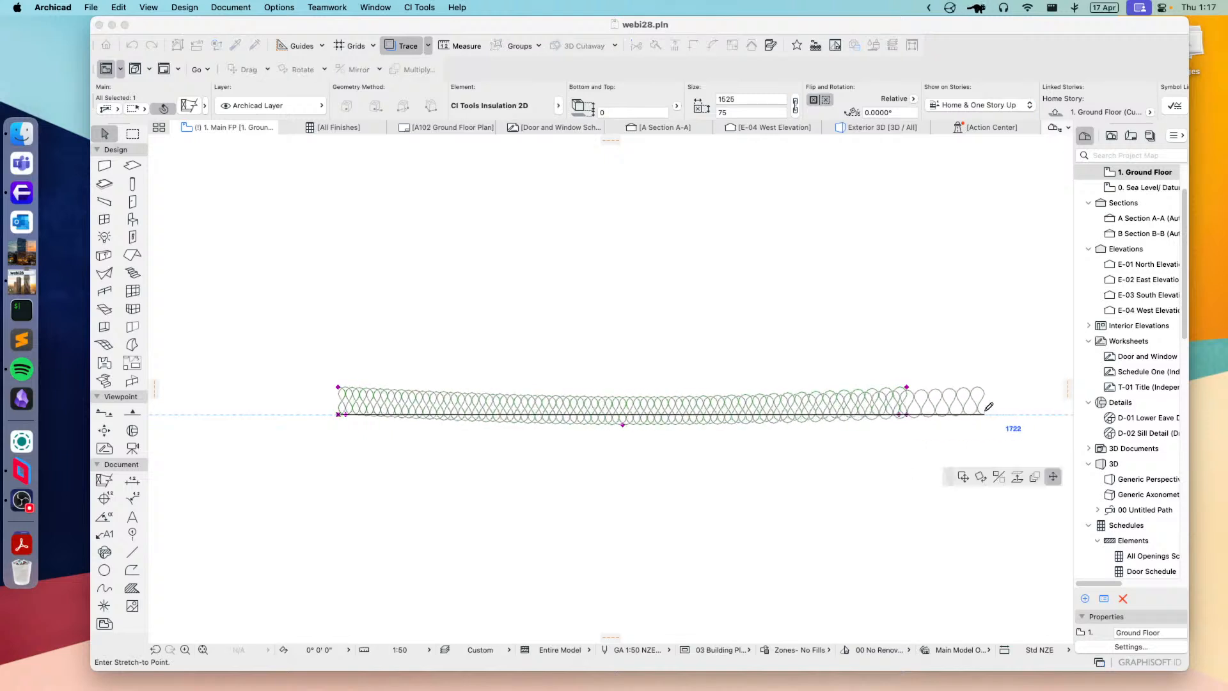
click(965, 415)
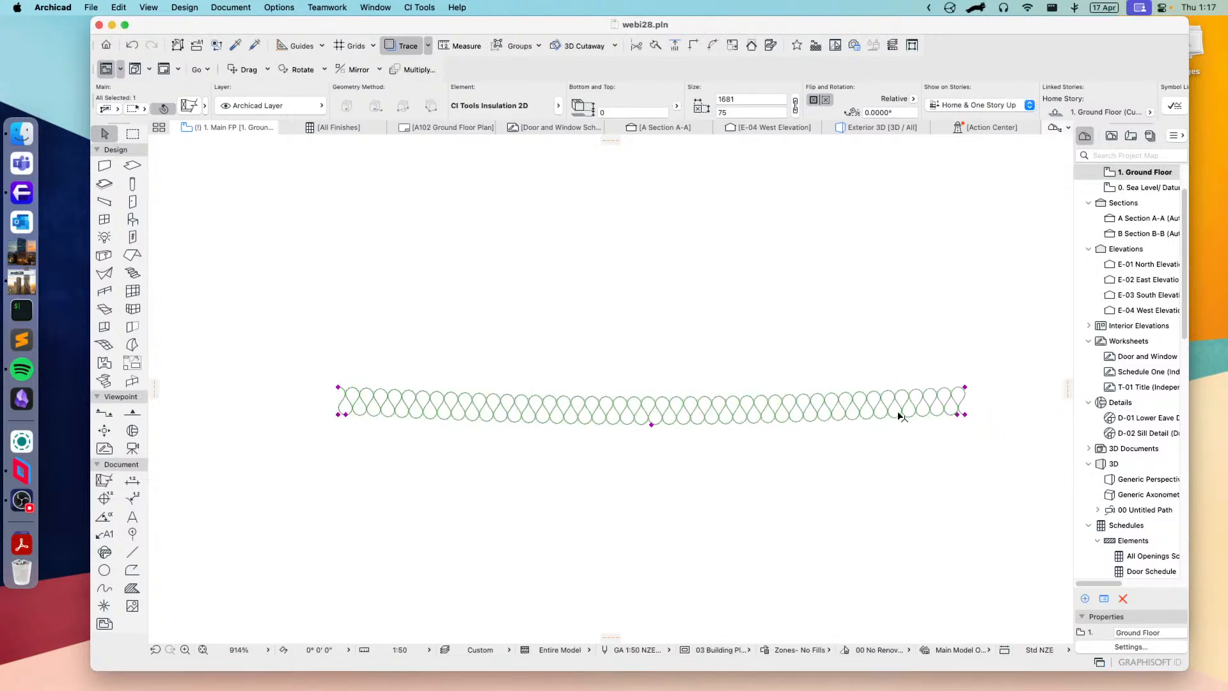
Step: Move the curve's limits inward about 450 from each end of the insulation and deepen the droop at its middle
click(963, 414)
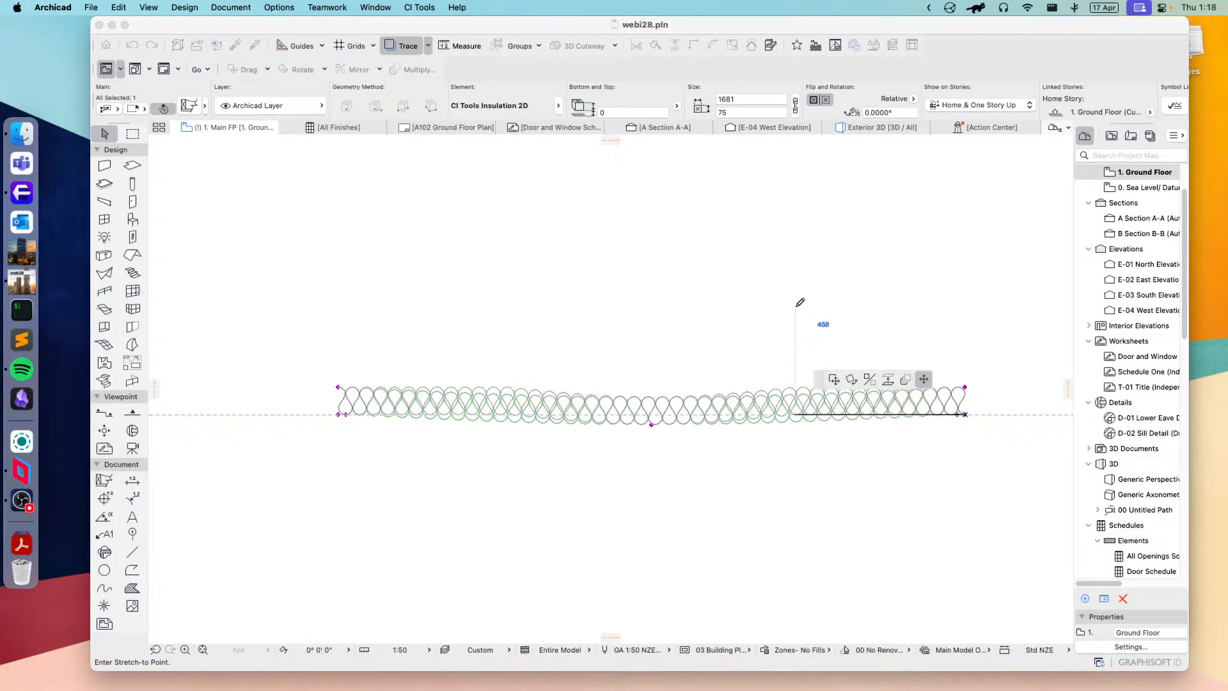
click(796, 310)
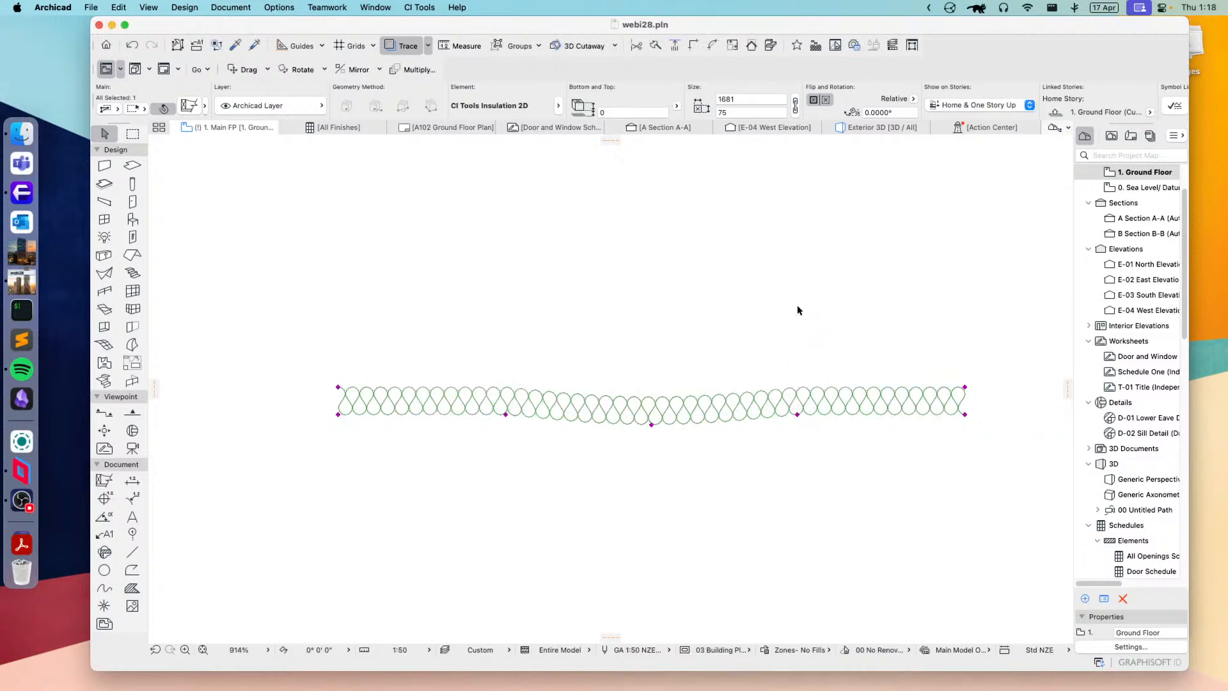
click(652, 425)
click(651, 461)
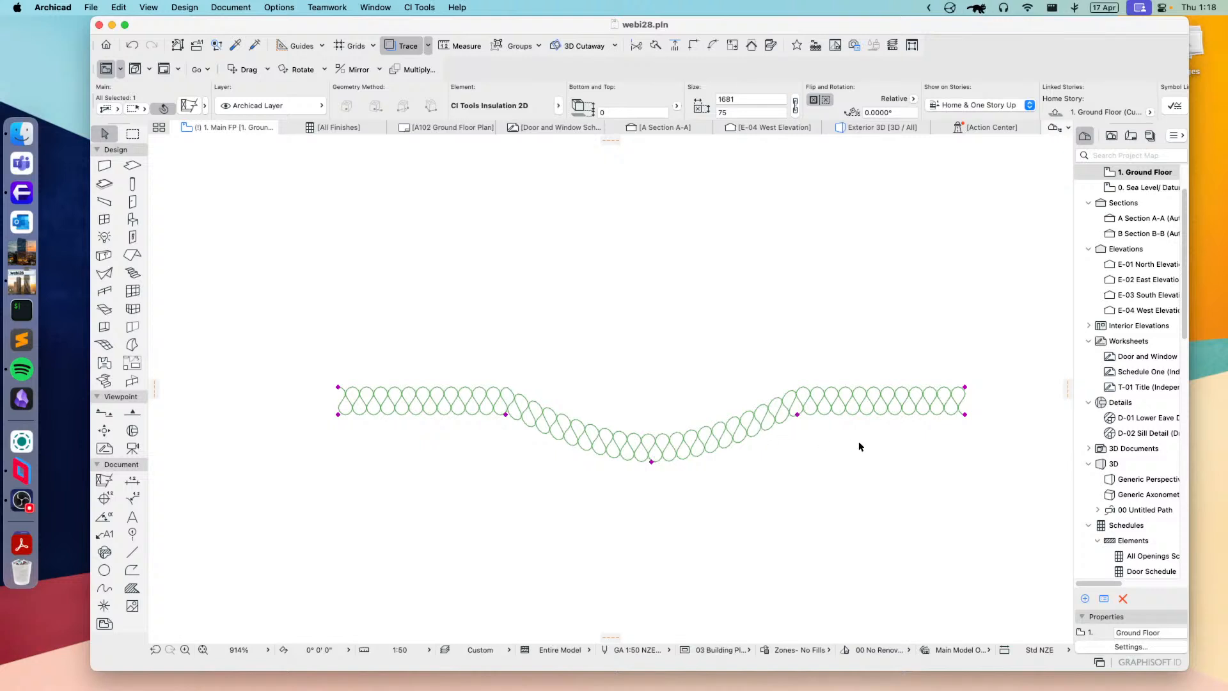
Step: Reduce the insulation's thickness to about 37 by stretching the upper node at its end
click(896, 457)
click(963, 384)
click(965, 386)
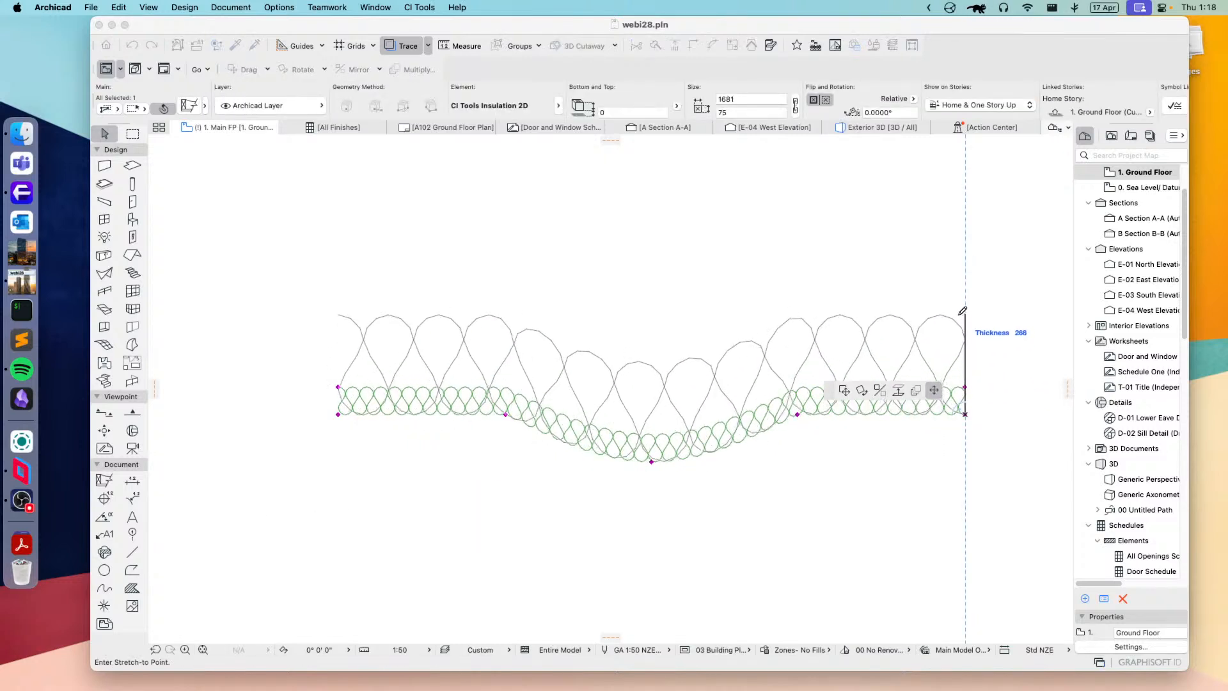
click(773, 401)
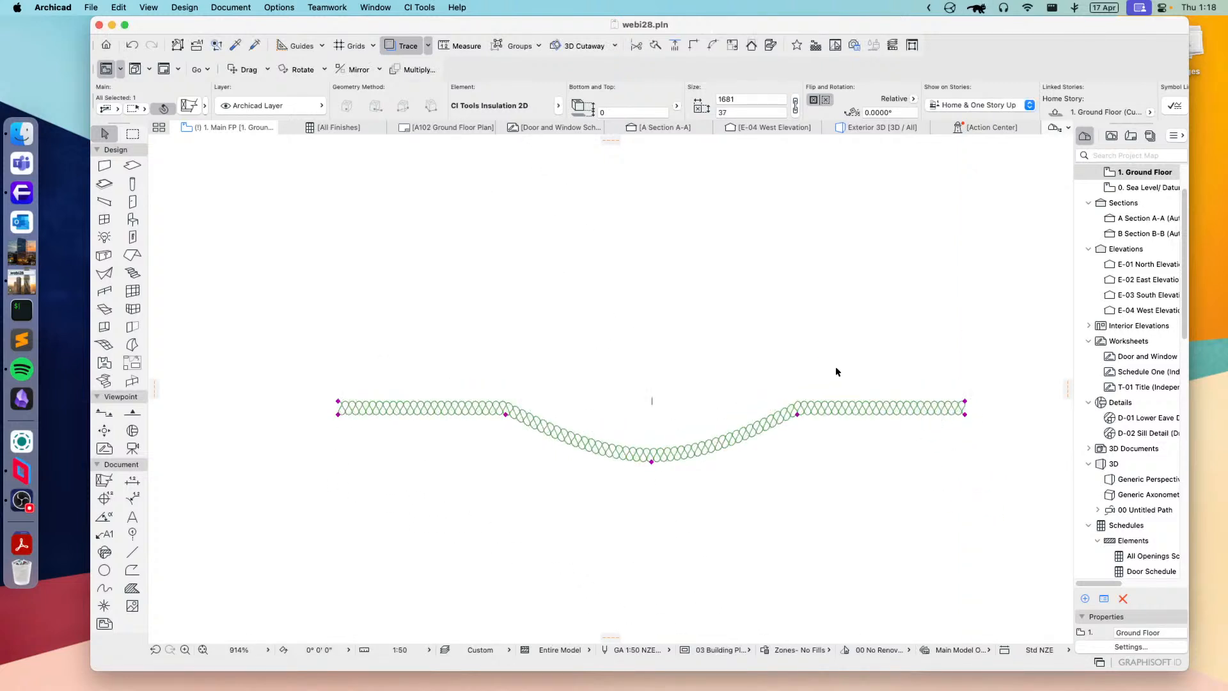
Step: Open the insulation's element settings, change it to CI Tools Lining 2D and keep Show Both Ends Closed
click(186, 106)
click(514, 485)
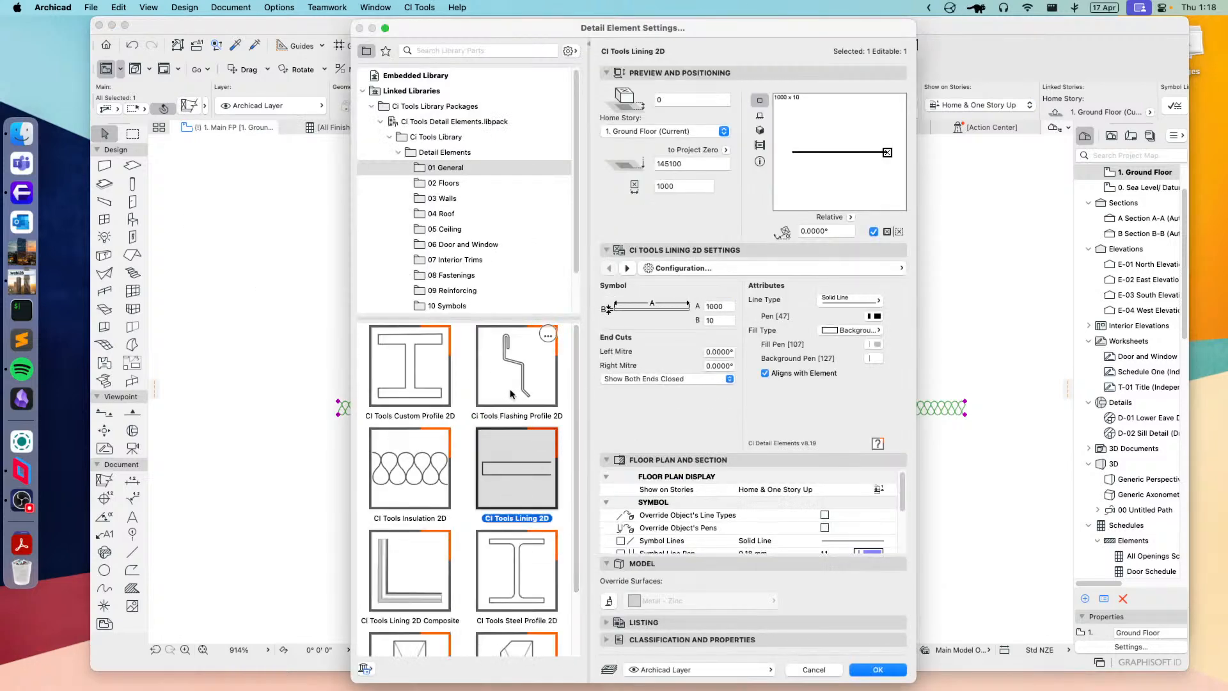
click(682, 377)
click(687, 379)
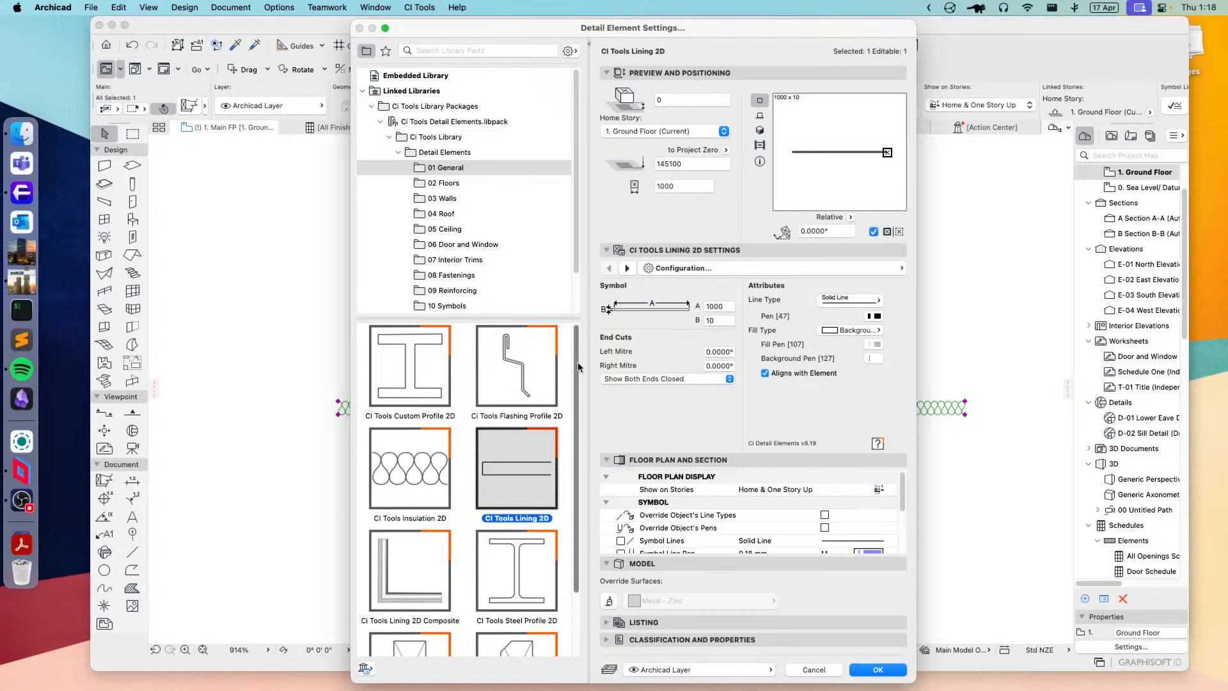
Step: Change the element to Ci Tools Lining 2D Composite, set three linings and display the settings for lining #2
scroll(578, 367, down, 3)
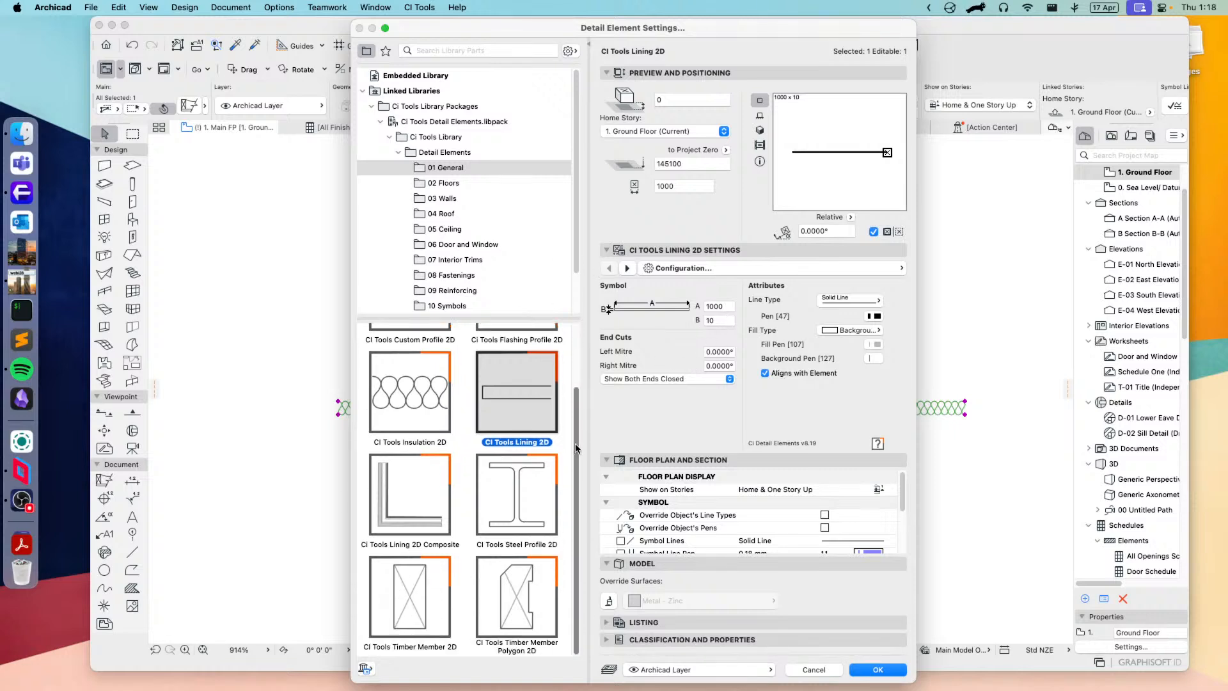
click(405, 501)
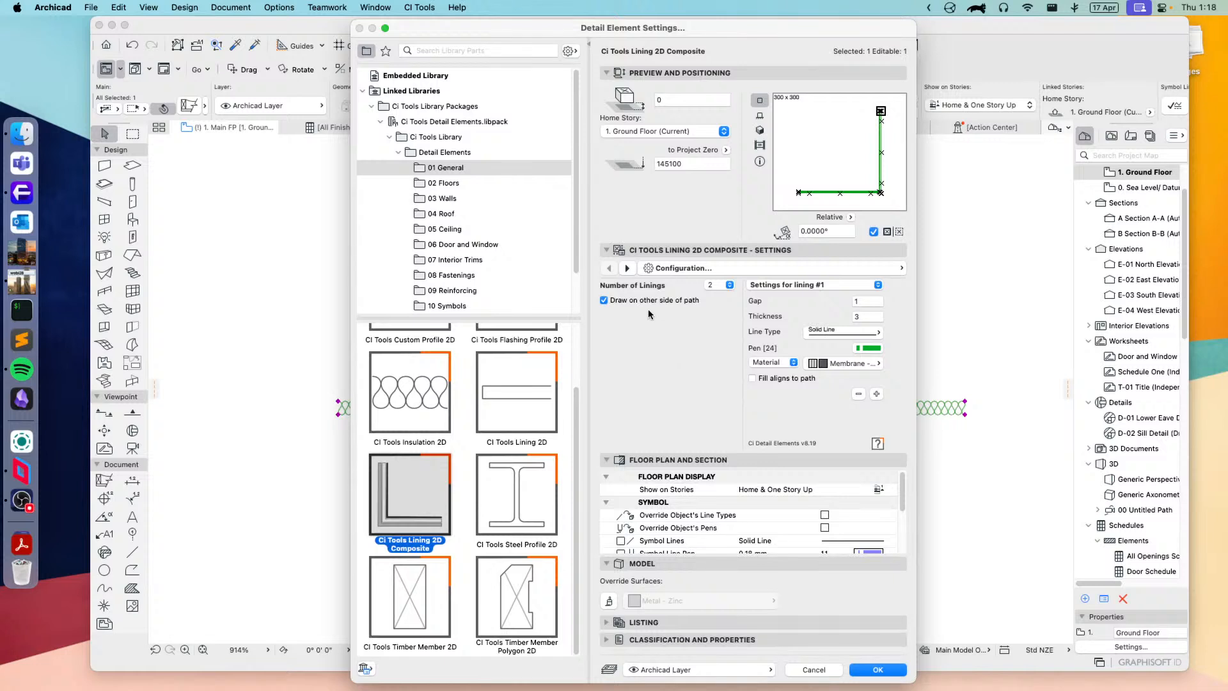
click(715, 285)
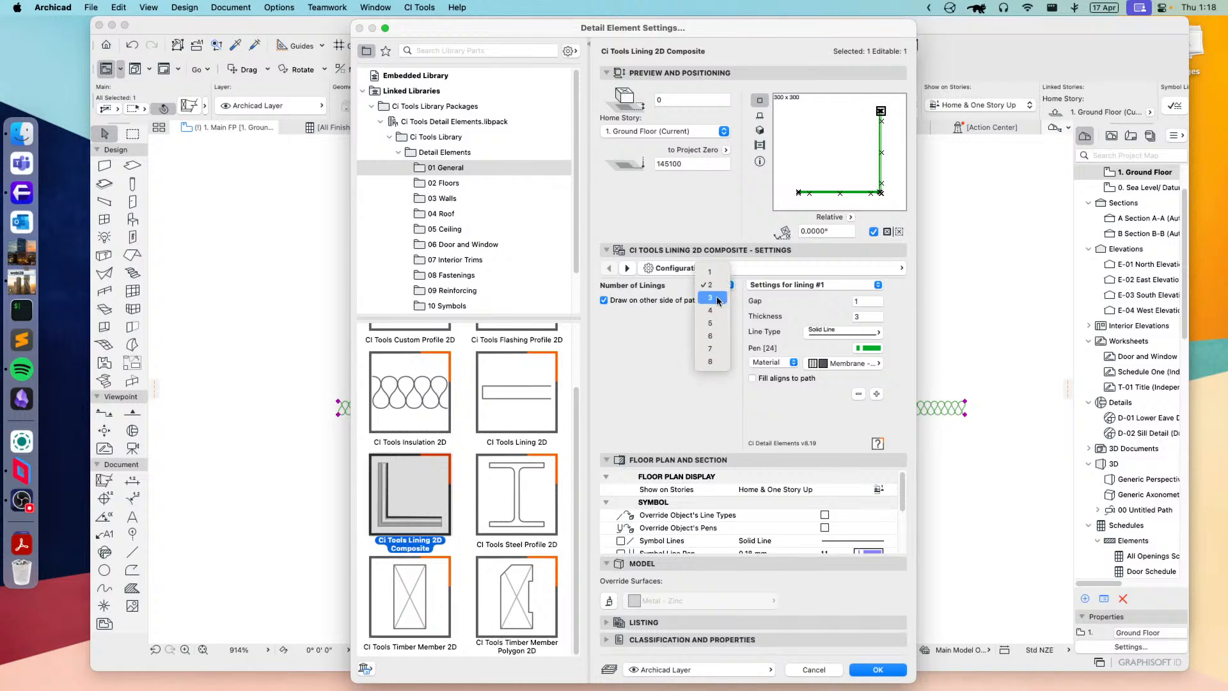
click(717, 300)
click(818, 285)
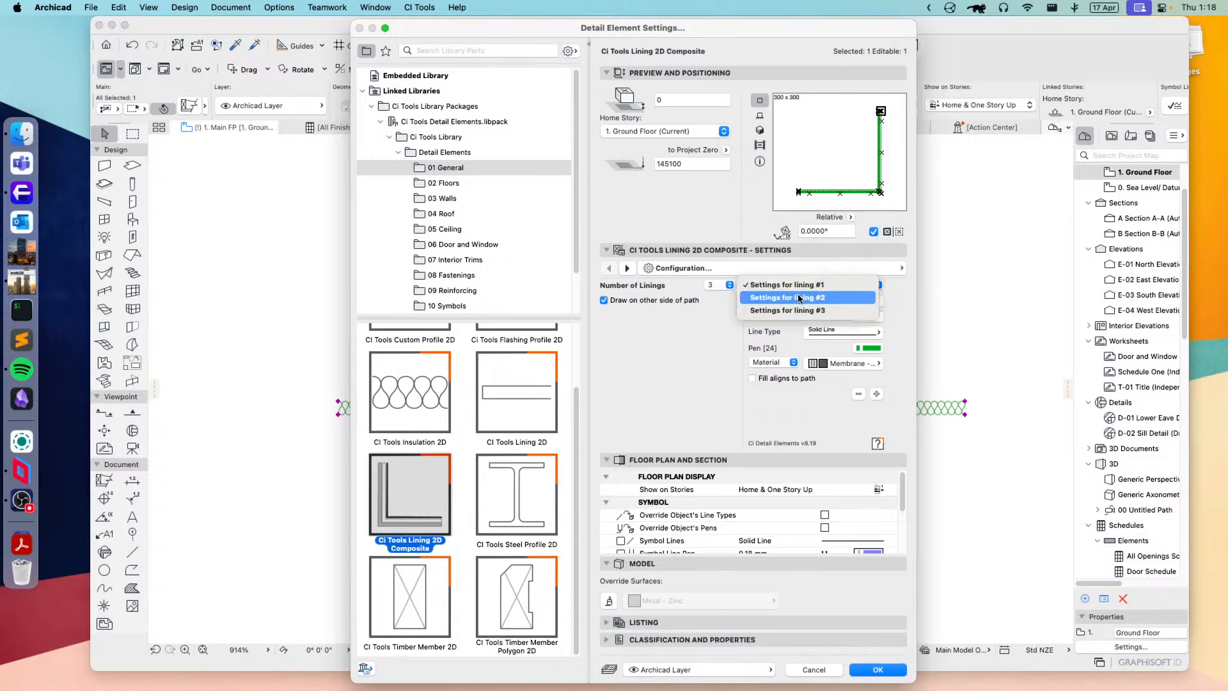
click(799, 299)
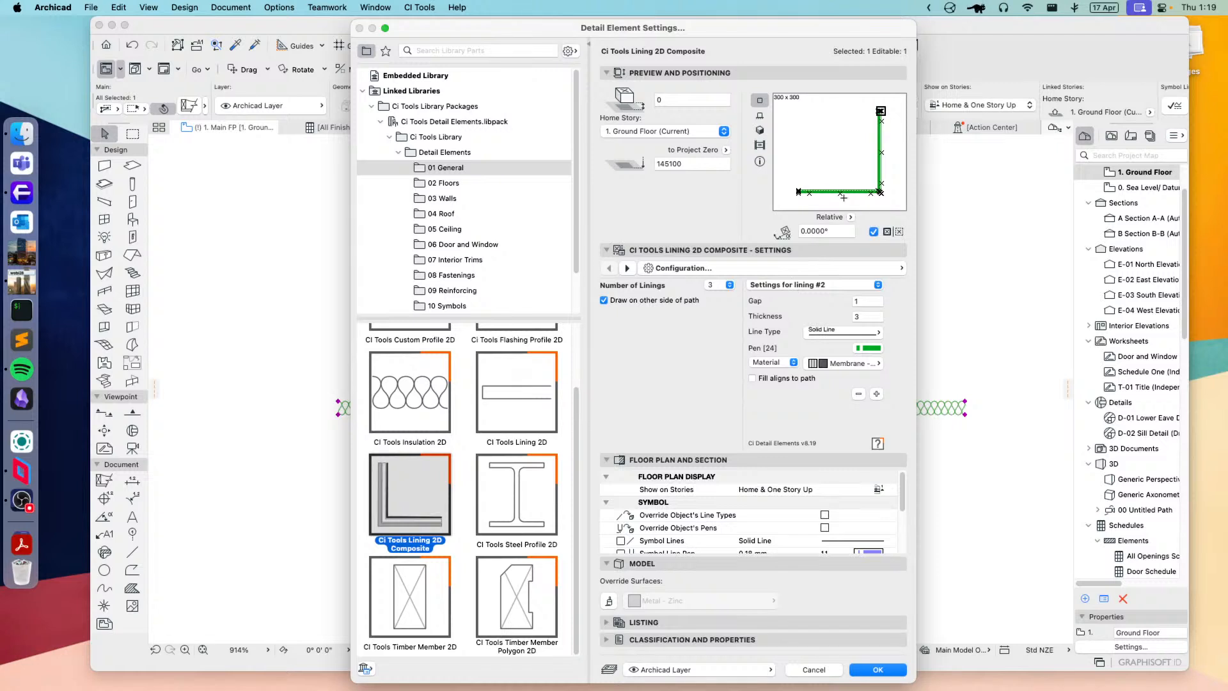
Step: Change the element to CI Tools Steel Profile 2D and configure a Parallel Flange Channel, NZ Standard PFC, size 200x75PFC
click(526, 505)
scroll(519, 517, up, 2)
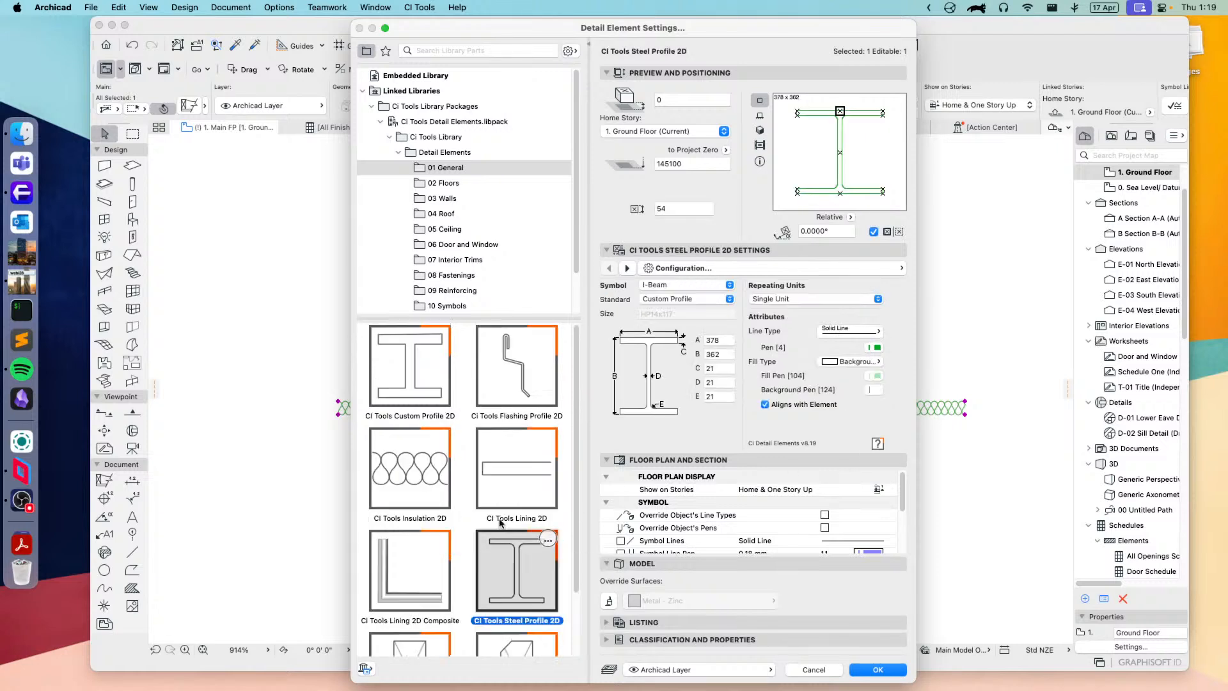
scroll(414, 386, down, 2)
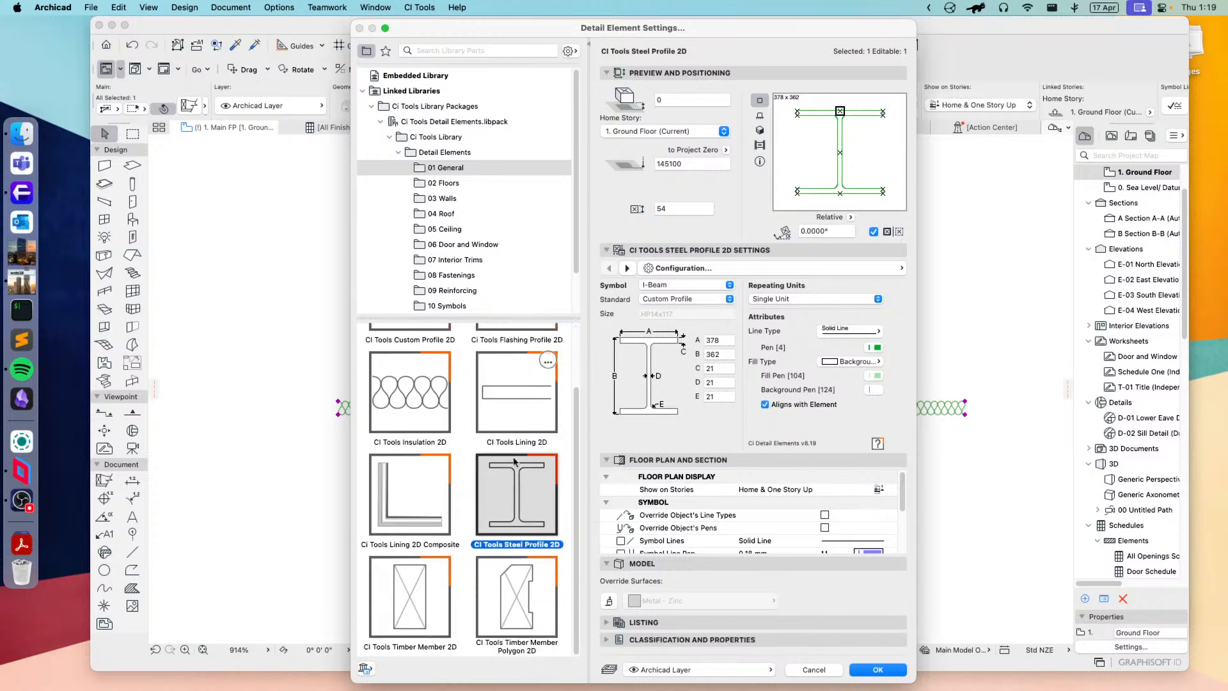
click(697, 285)
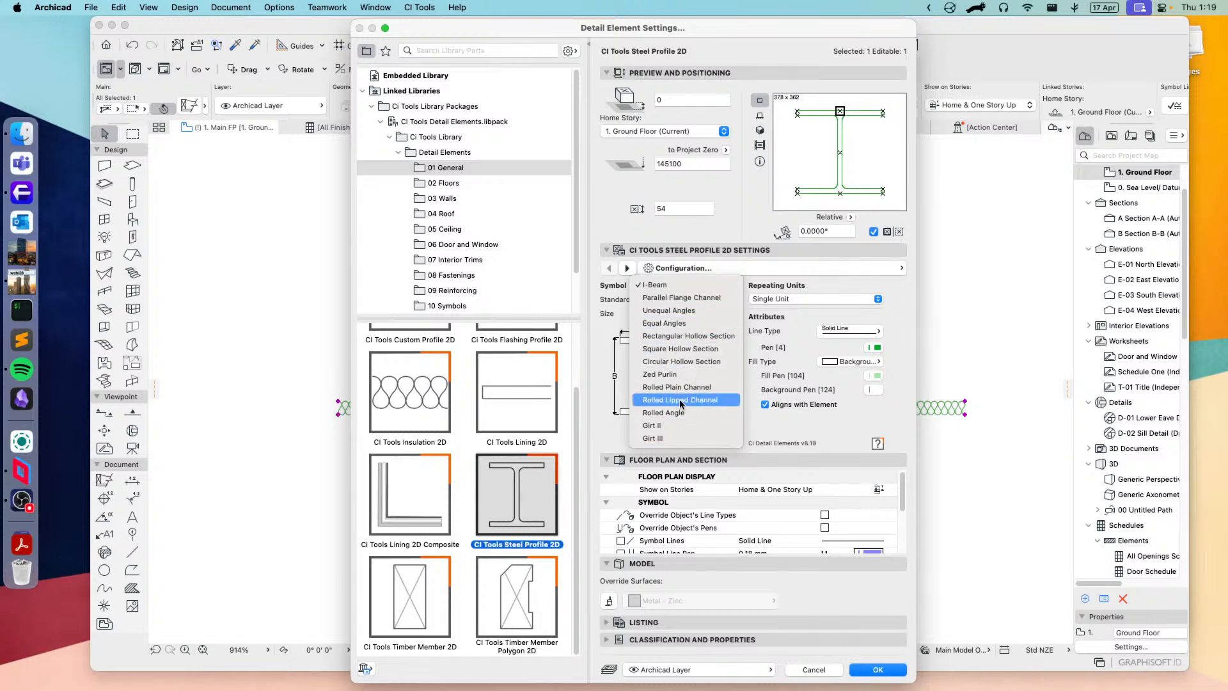
click(681, 297)
click(703, 299)
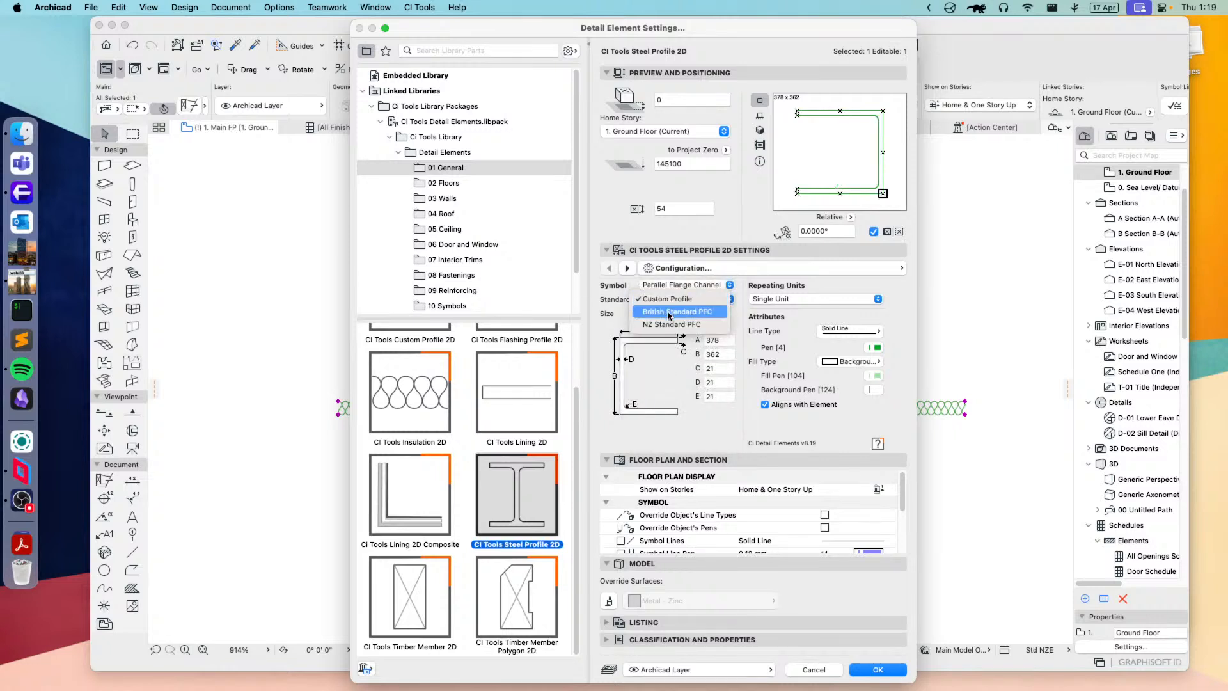
click(649, 325)
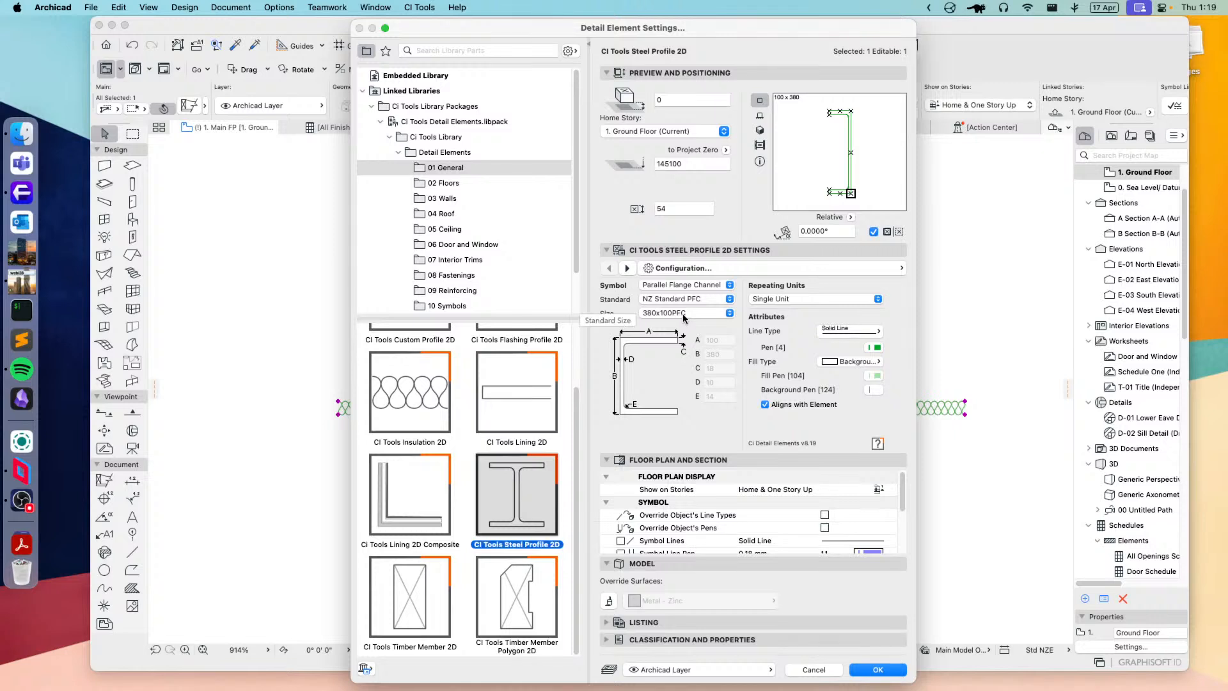
click(685, 317)
click(662, 364)
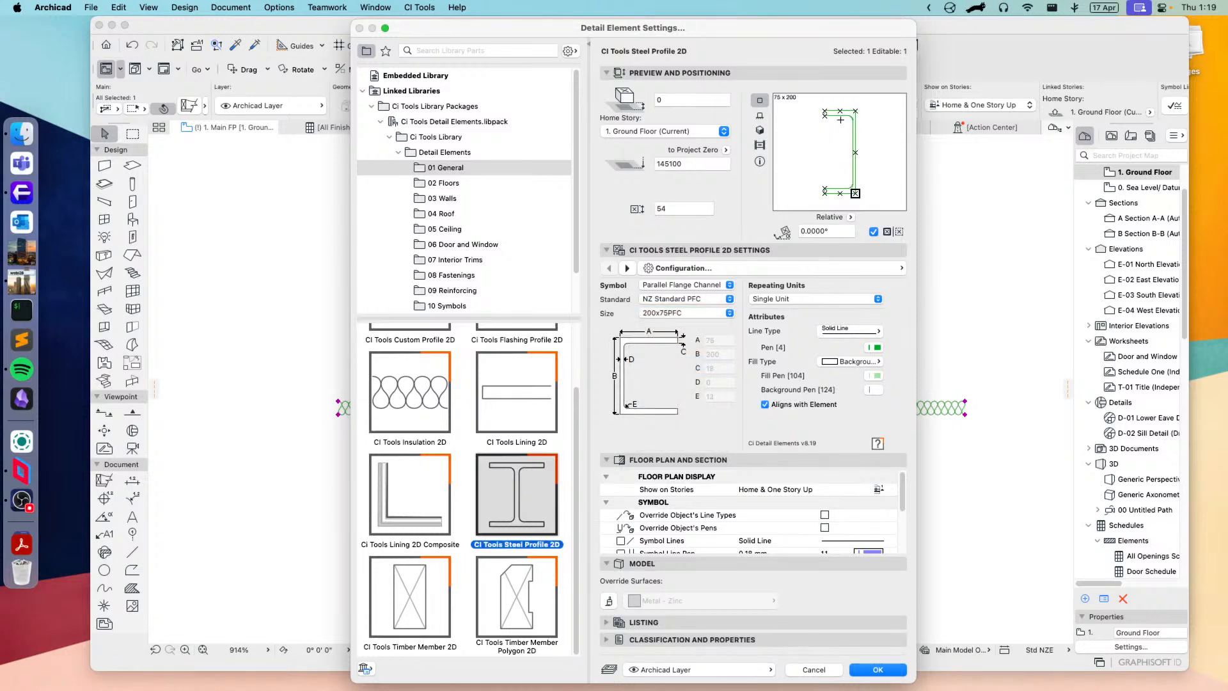
Step: Change the steel profile's symbol to Zed Purlin with the Stratco Zed Purlin standard and size Z200-15
click(676, 285)
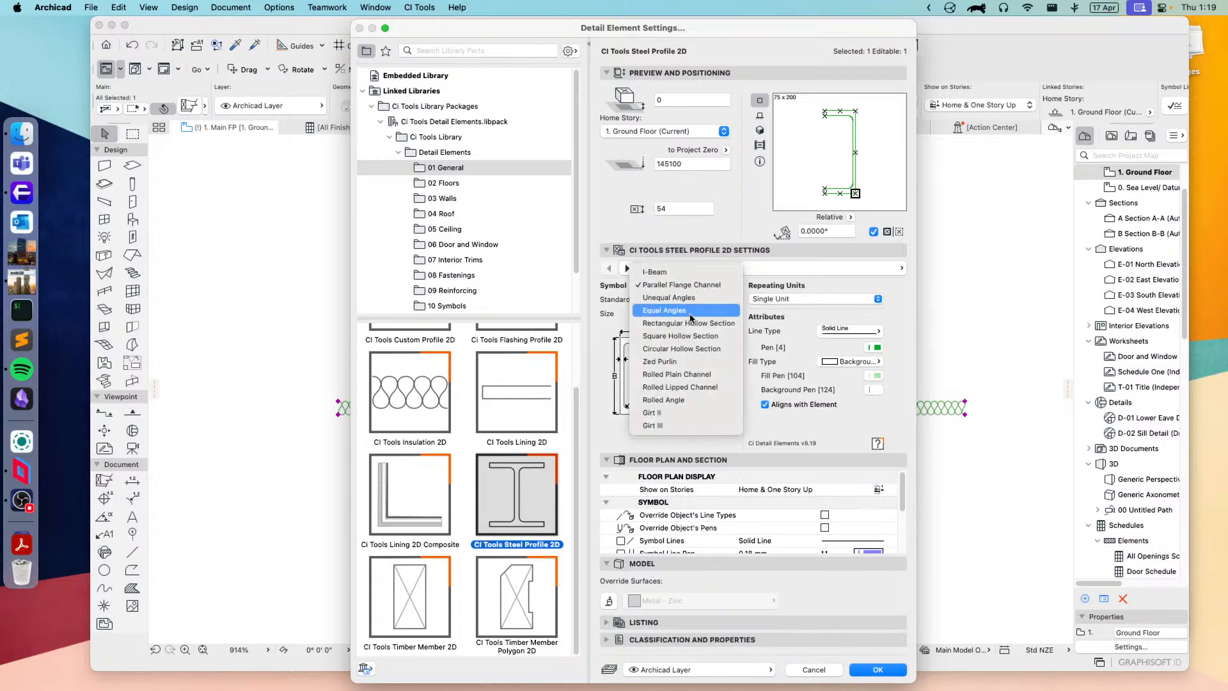
click(669, 362)
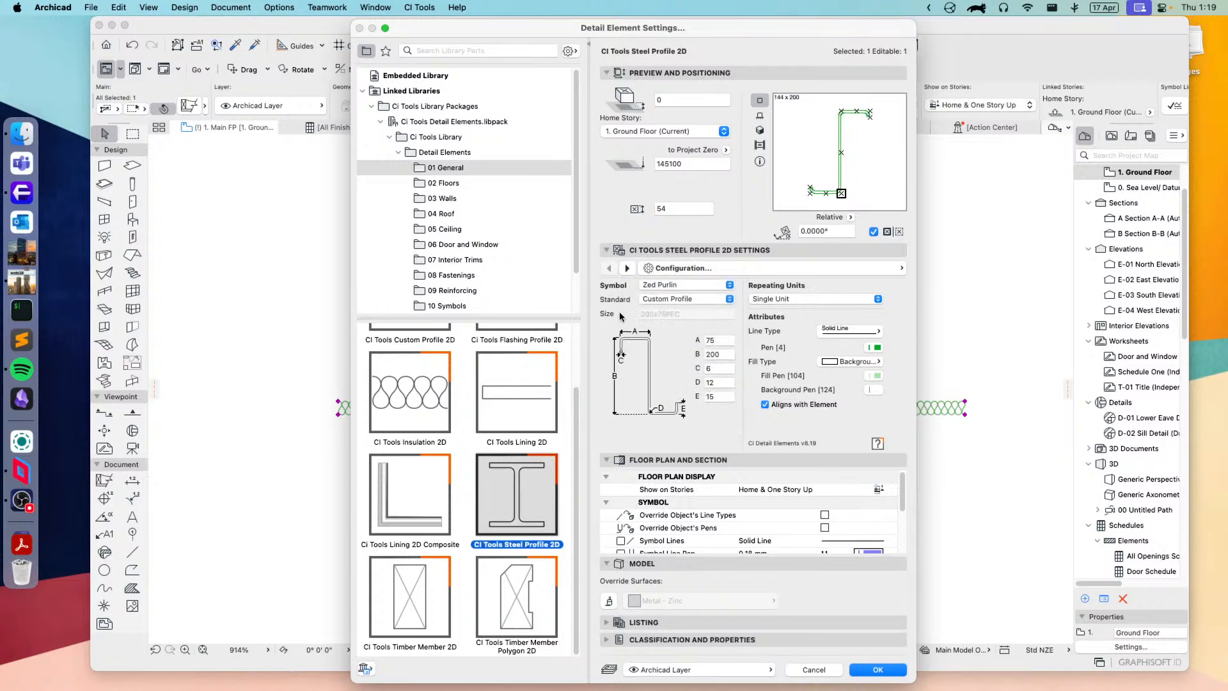
click(683, 298)
click(665, 311)
click(669, 312)
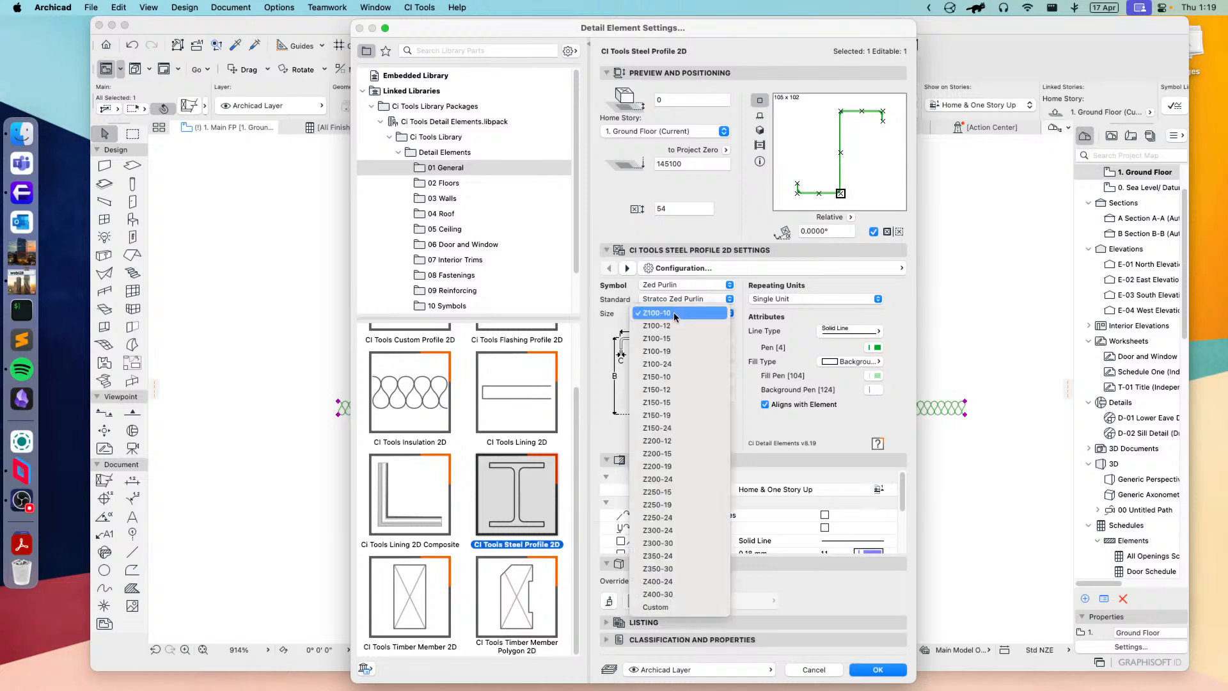
click(678, 453)
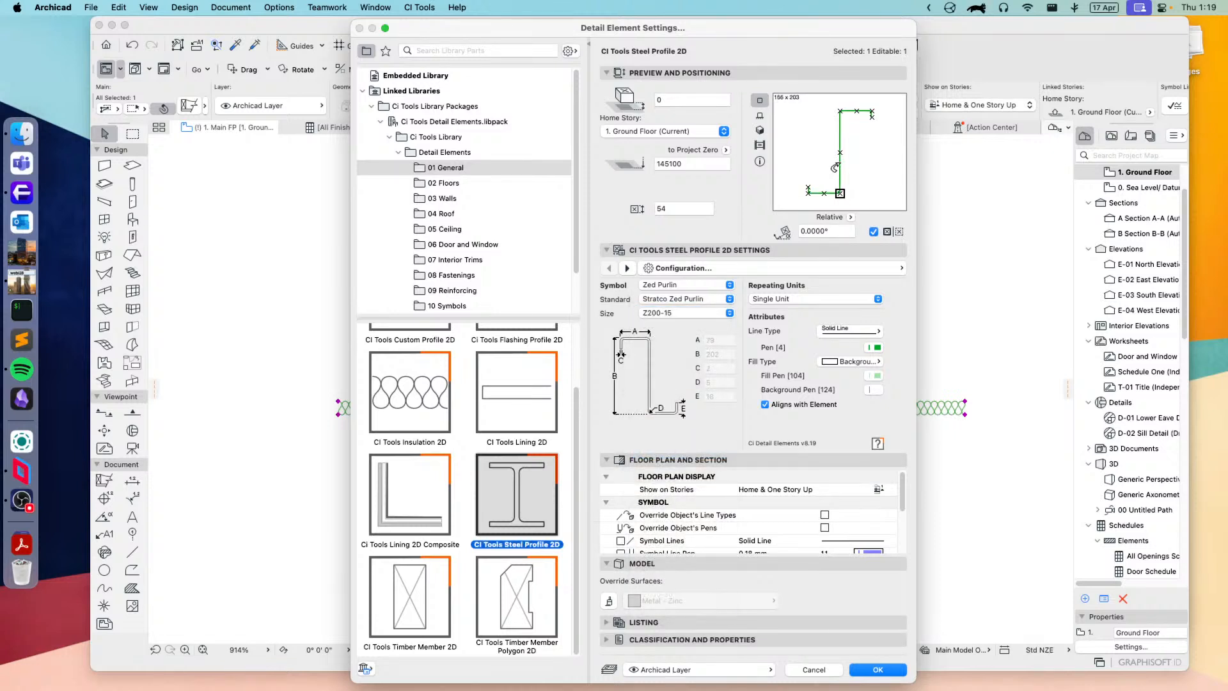
Step: Set the steel profile's standard to Custom Profile and its symbol to Rolled Angle
click(680, 286)
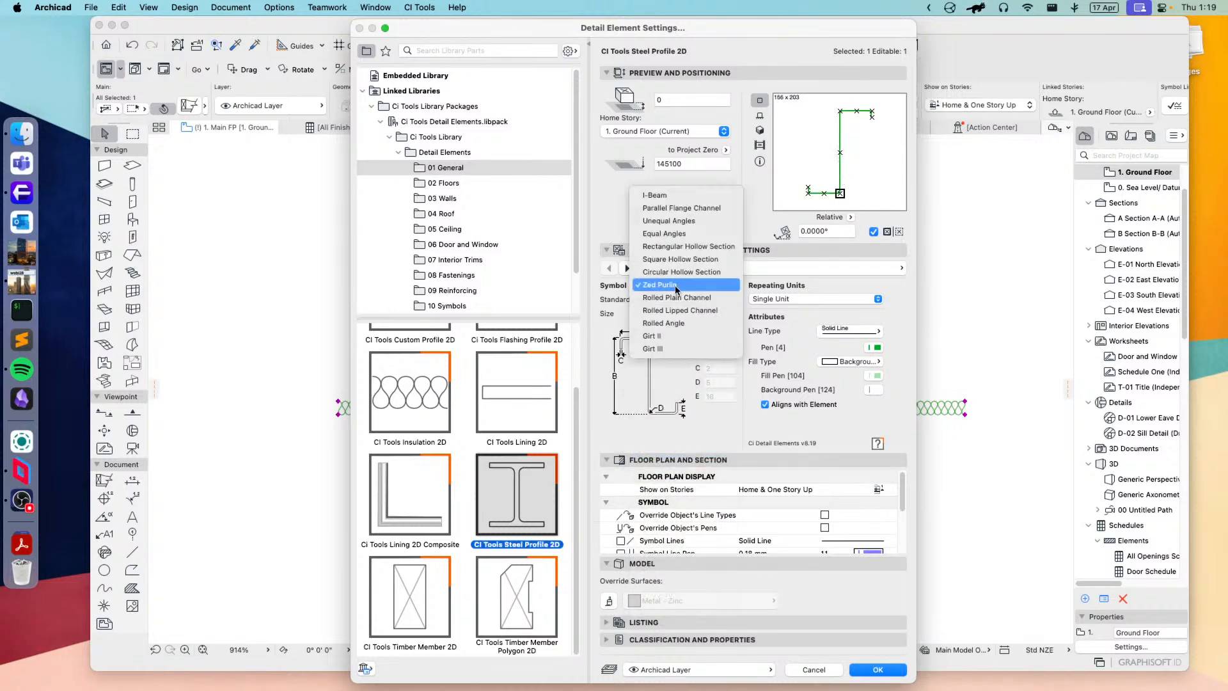
click(679, 376)
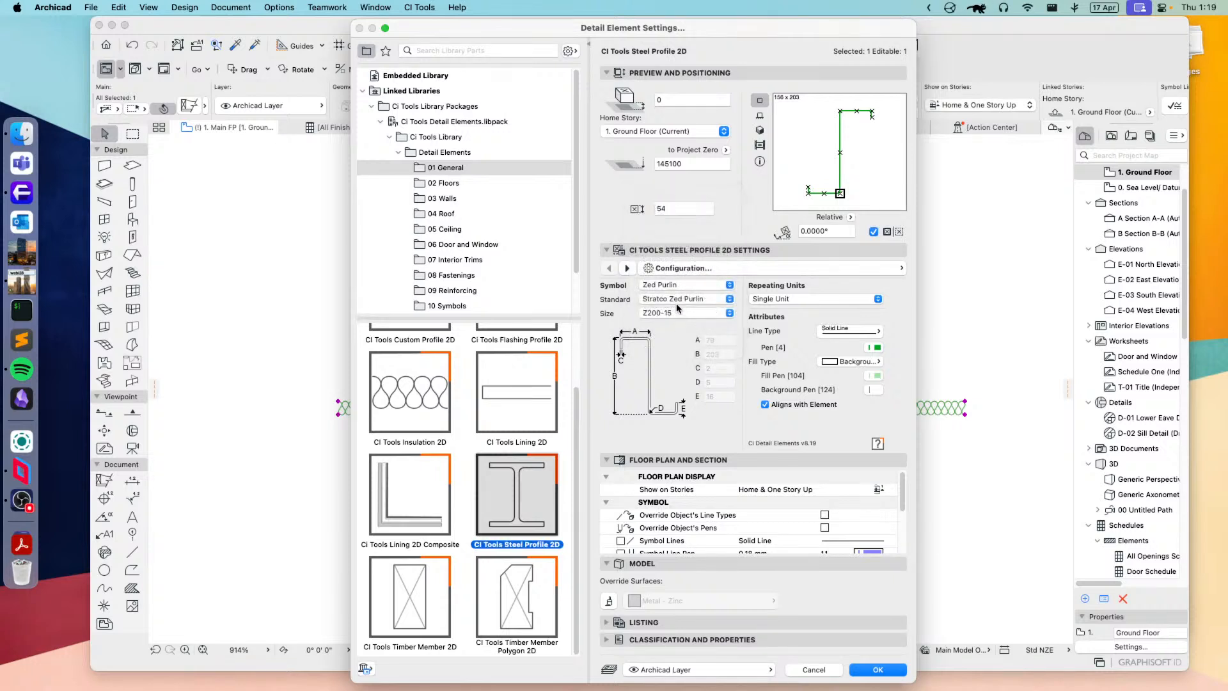
click(677, 299)
click(672, 284)
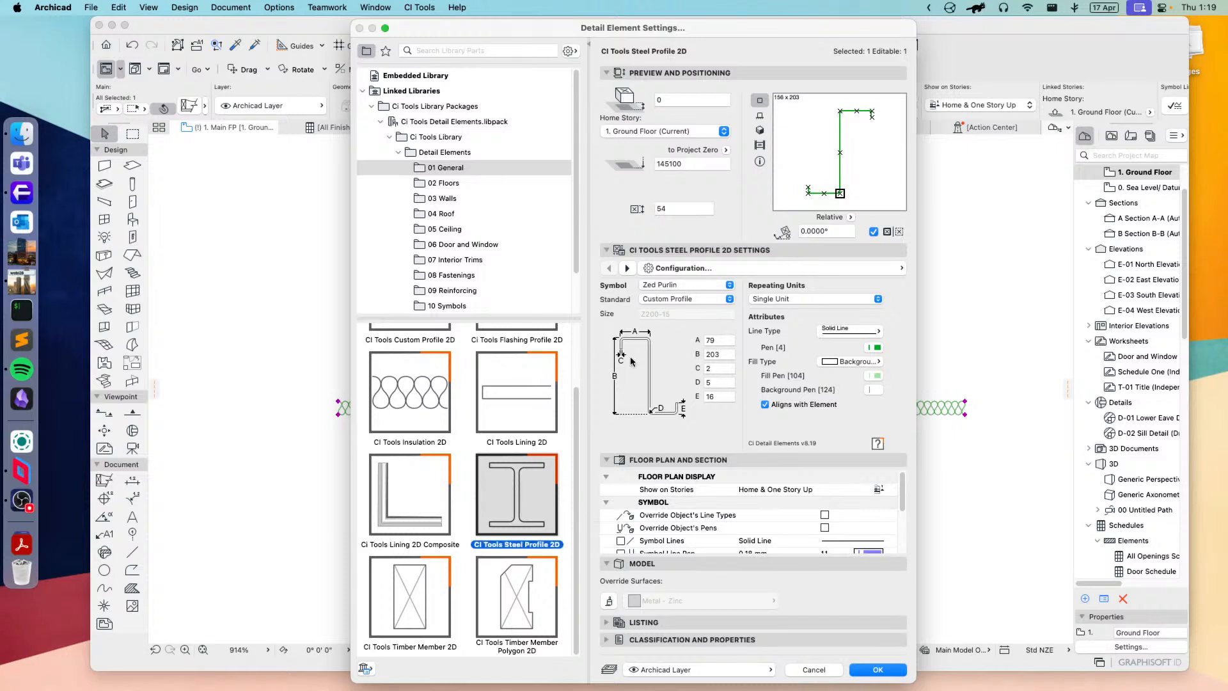
click(682, 285)
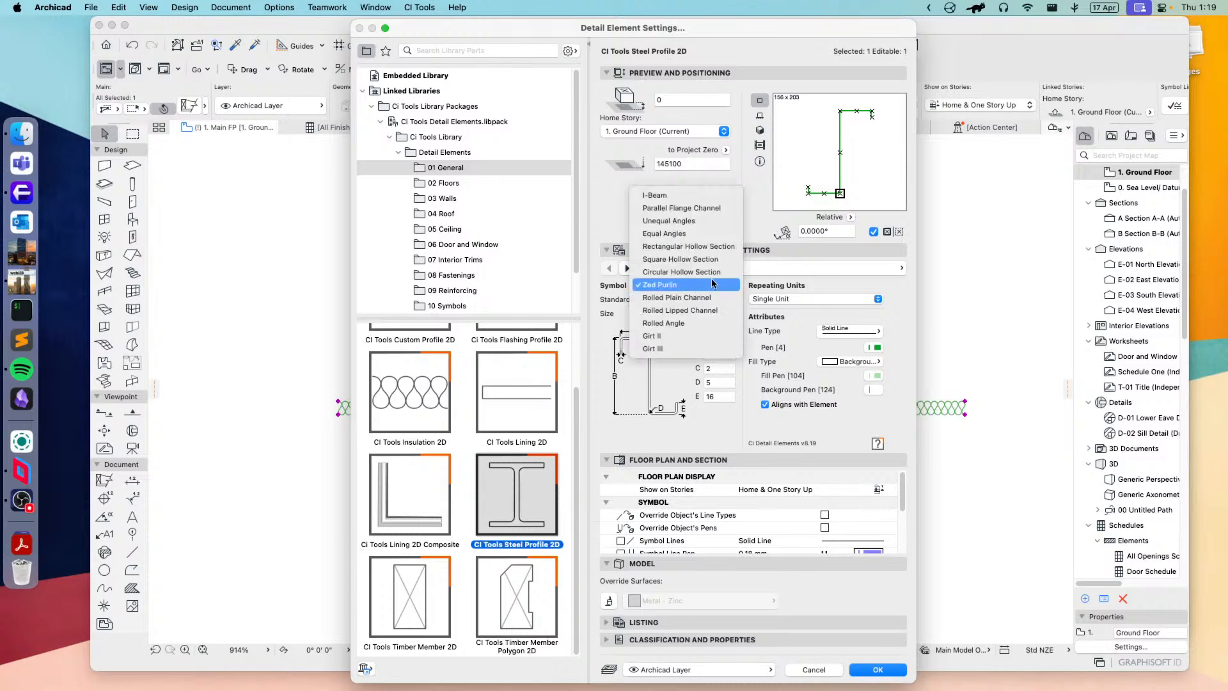
click(677, 323)
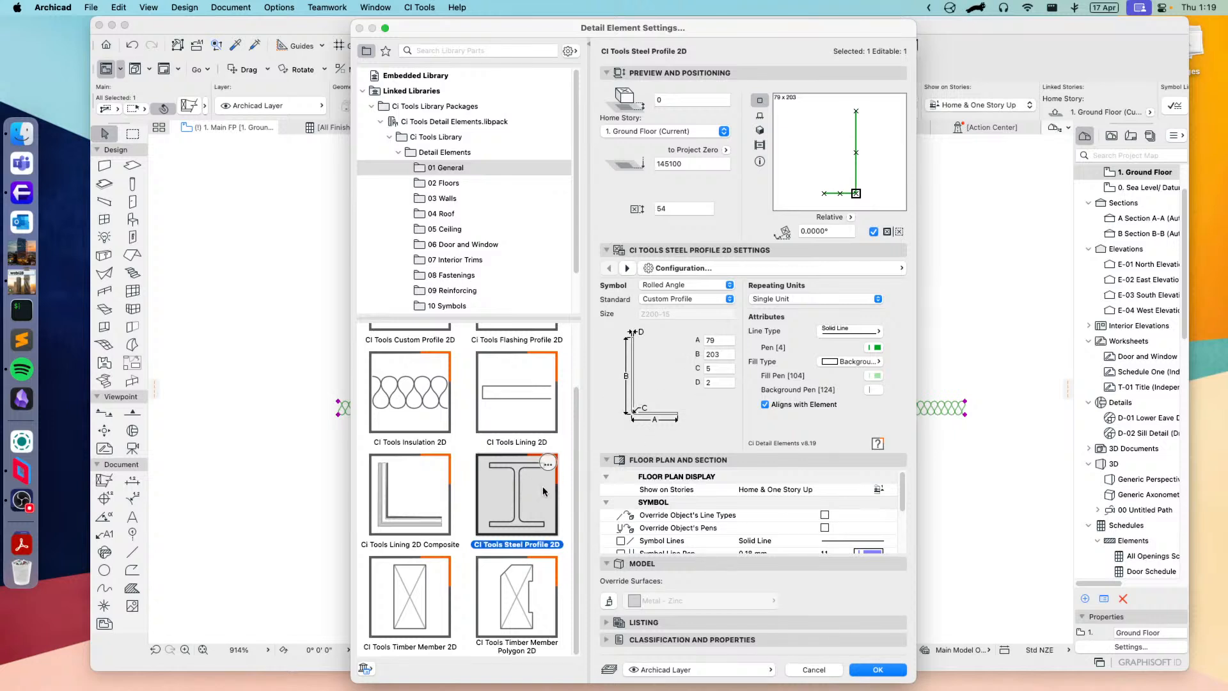
Step: Change the element to CI Tools Timber Member 2D, check its member and shape options, and switch to CI Tools Timber Member Polygon 2D
click(400, 595)
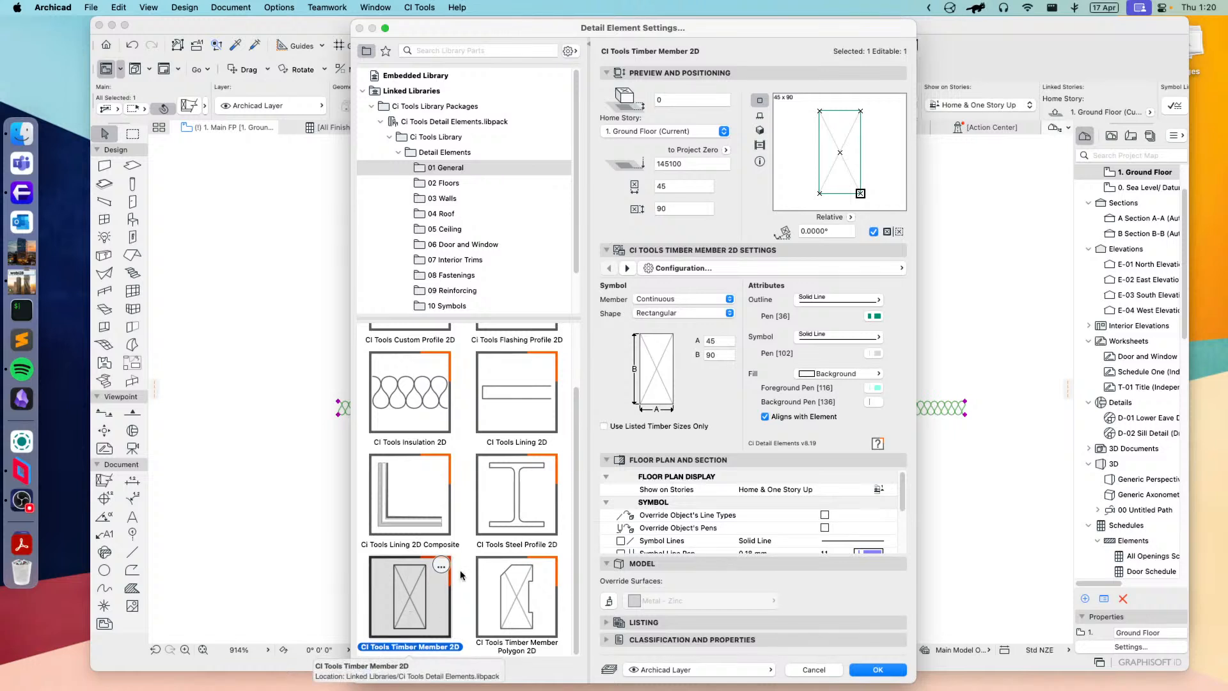
click(671, 300)
click(682, 298)
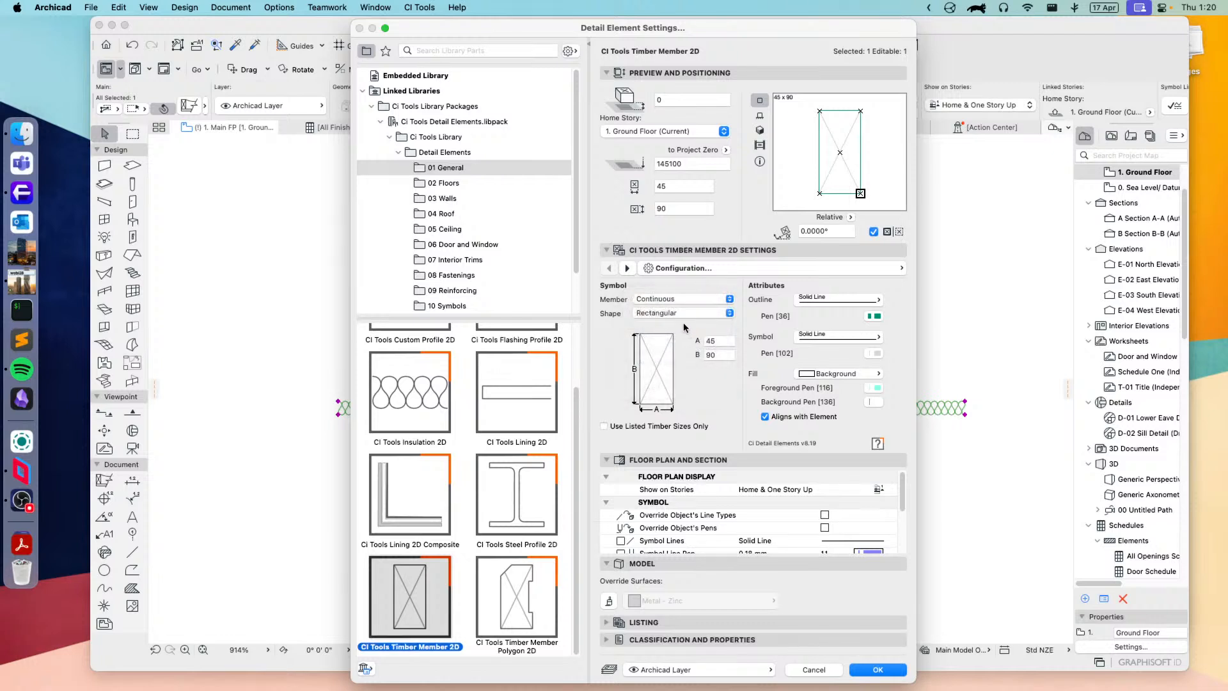
click(674, 314)
click(712, 398)
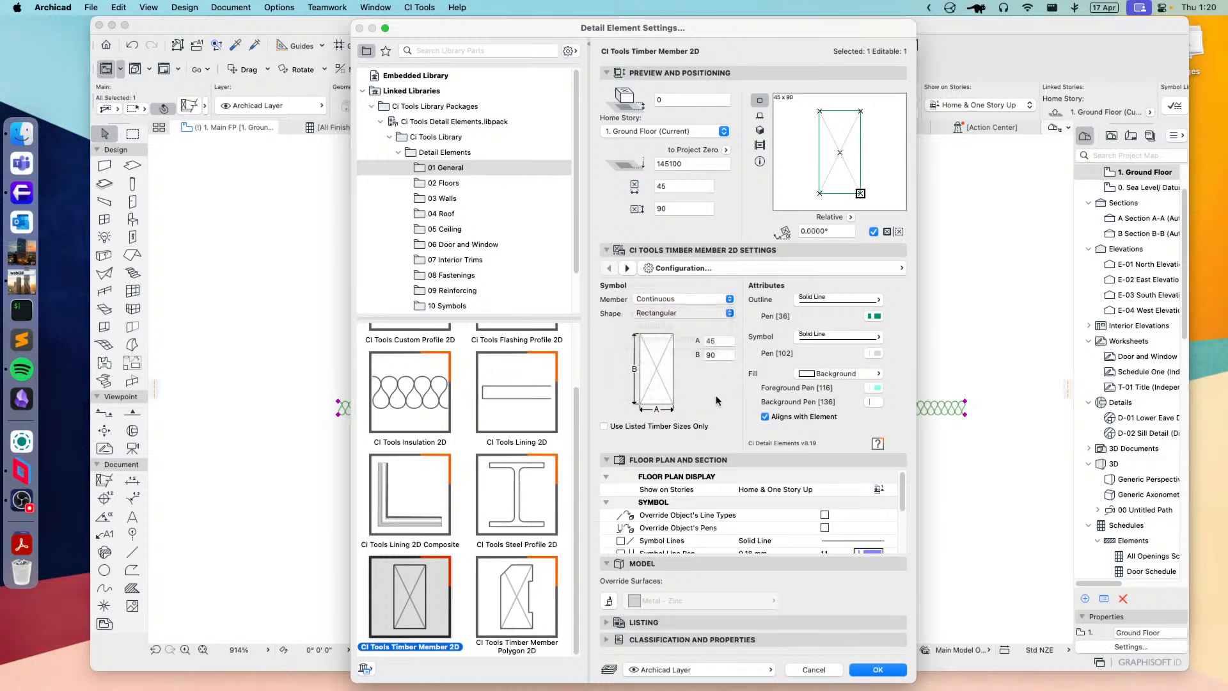
click(509, 596)
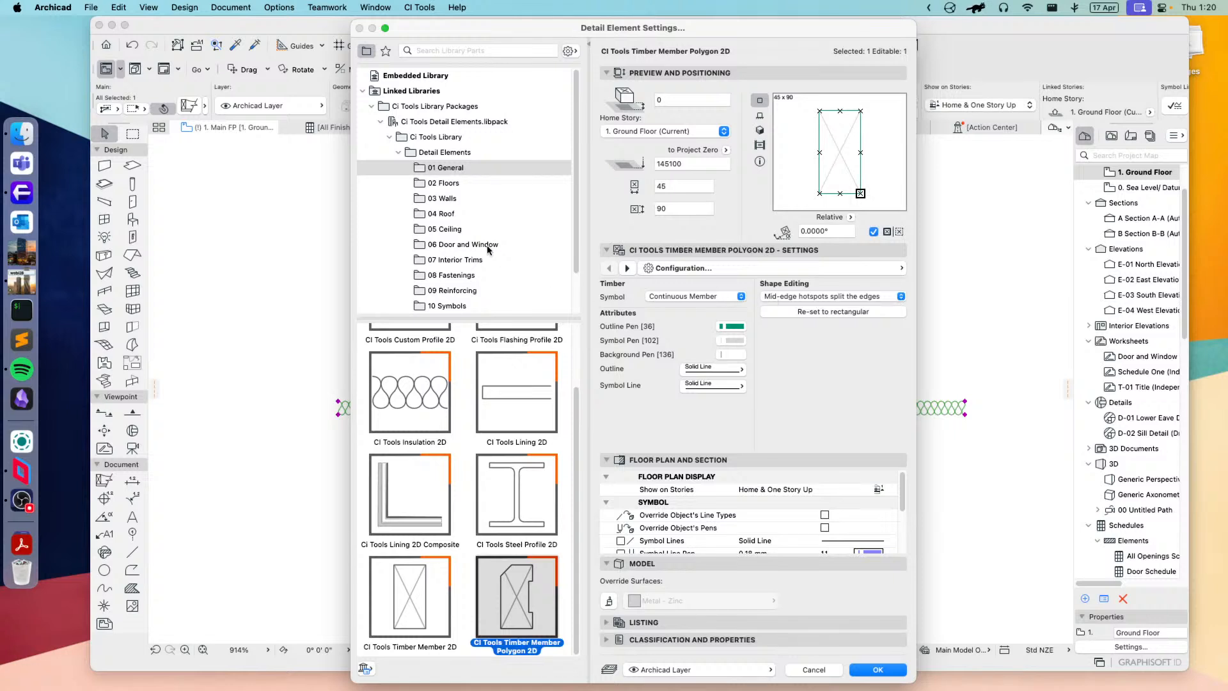
Step: Change the element to CI Tools Decking Board Profile 2D from 02 Floors, keep Griptread Top and Square Slots, and apply it
click(454, 184)
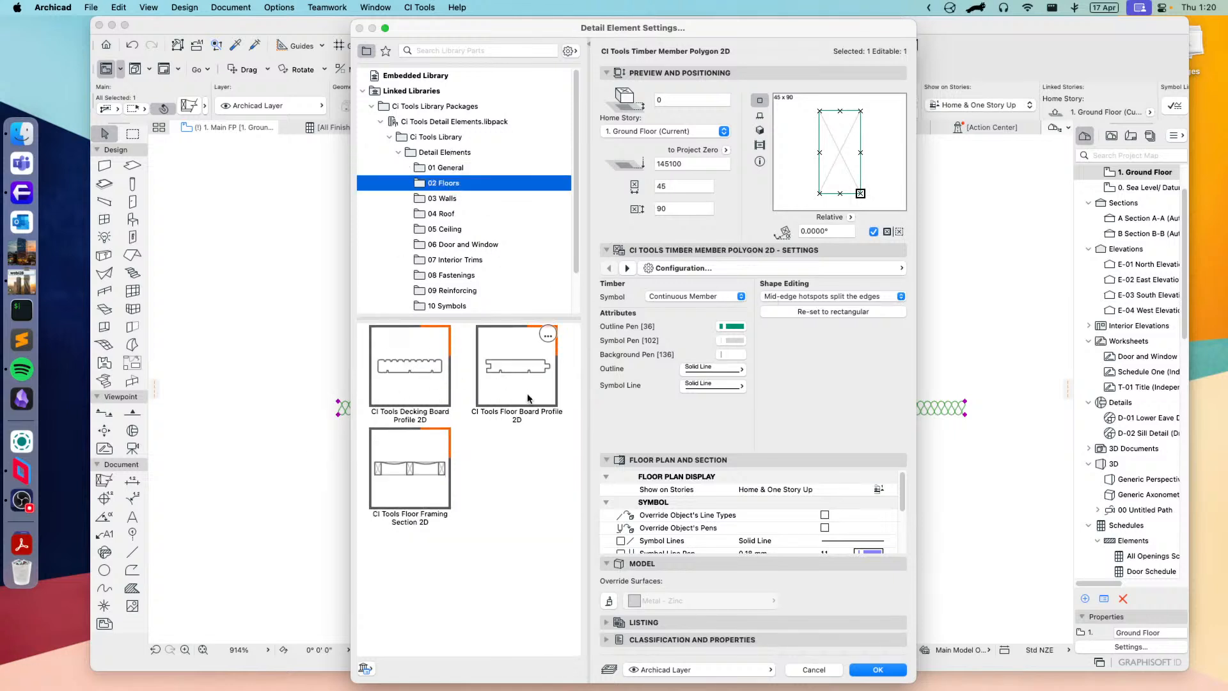
click(409, 377)
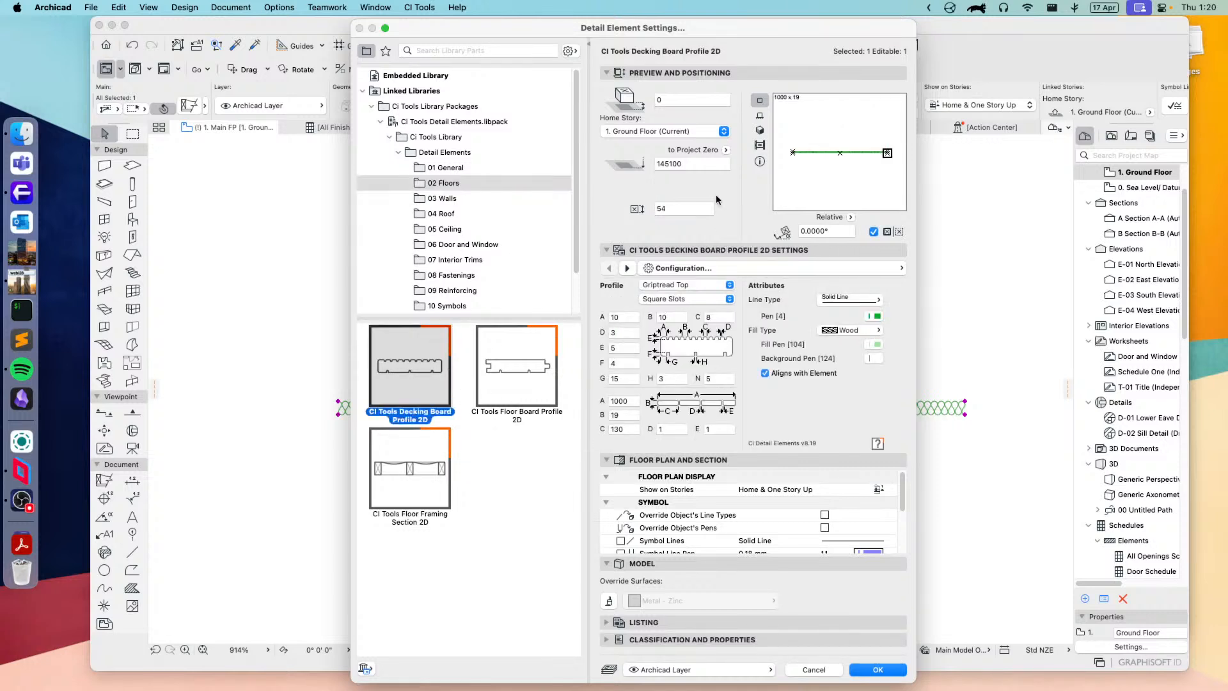
click(677, 285)
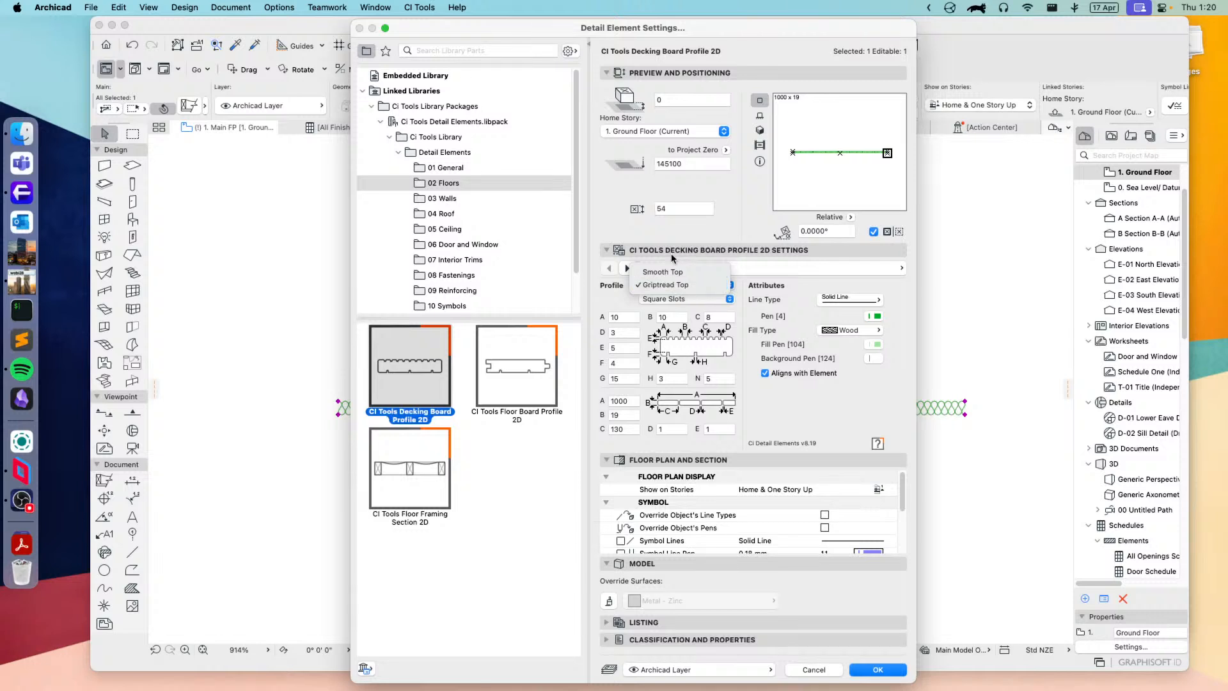
click(756, 314)
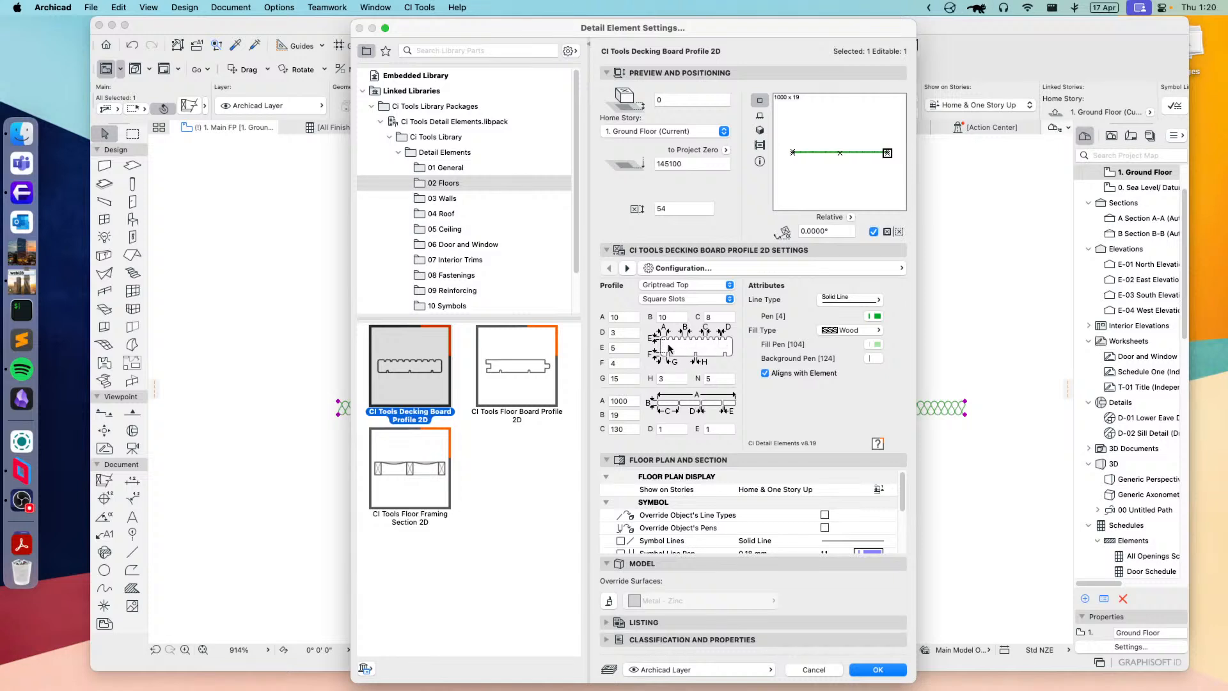
click(677, 299)
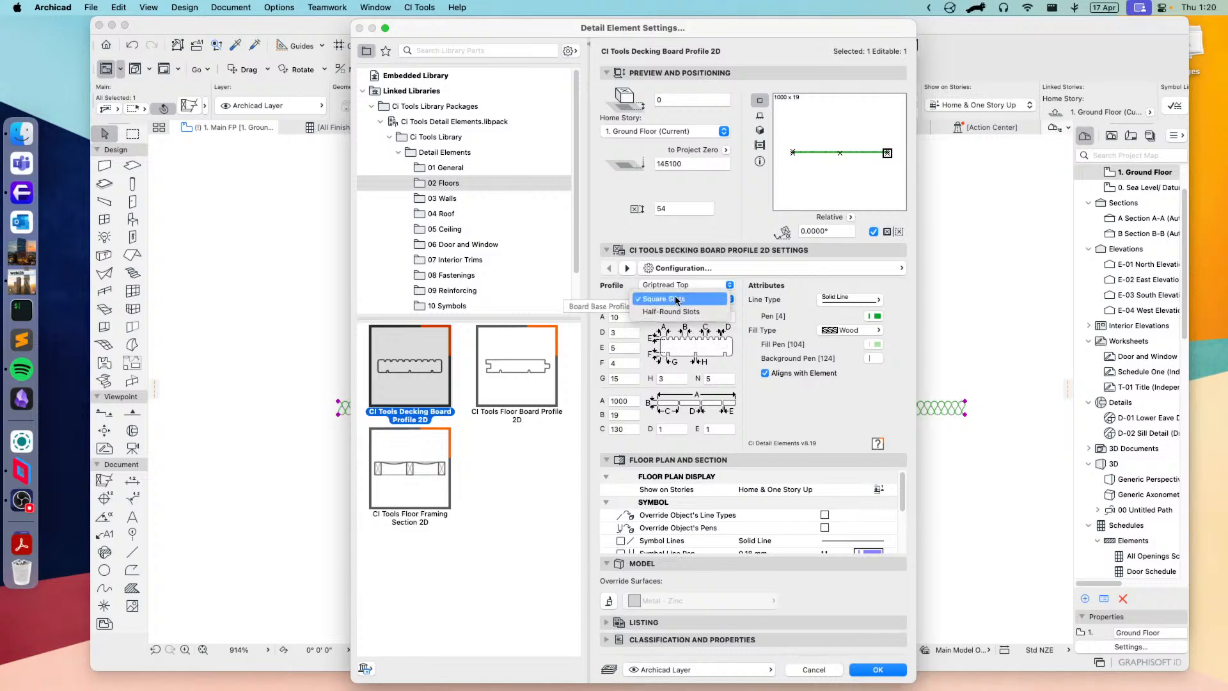
click(744, 362)
click(876, 670)
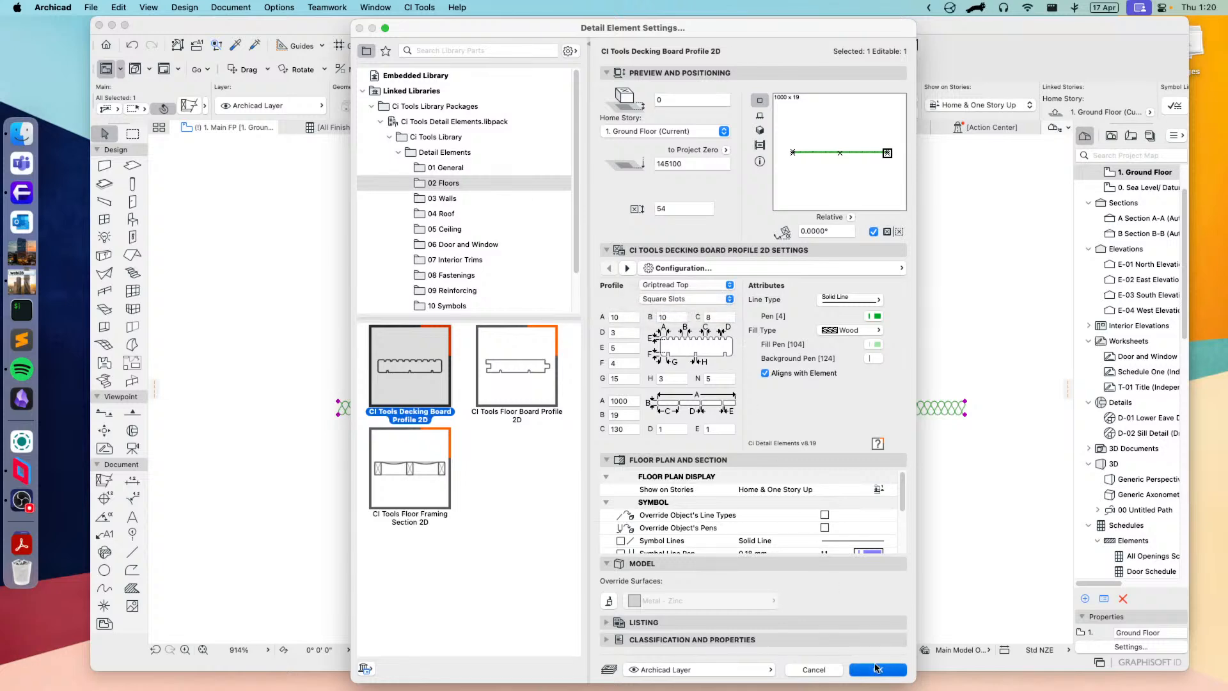
Step: Shorten the placed decking board profile to about a third of its length by stretching its right end inward
scroll(753, 408, up, 3)
middle_drag(814, 426, 573, 398)
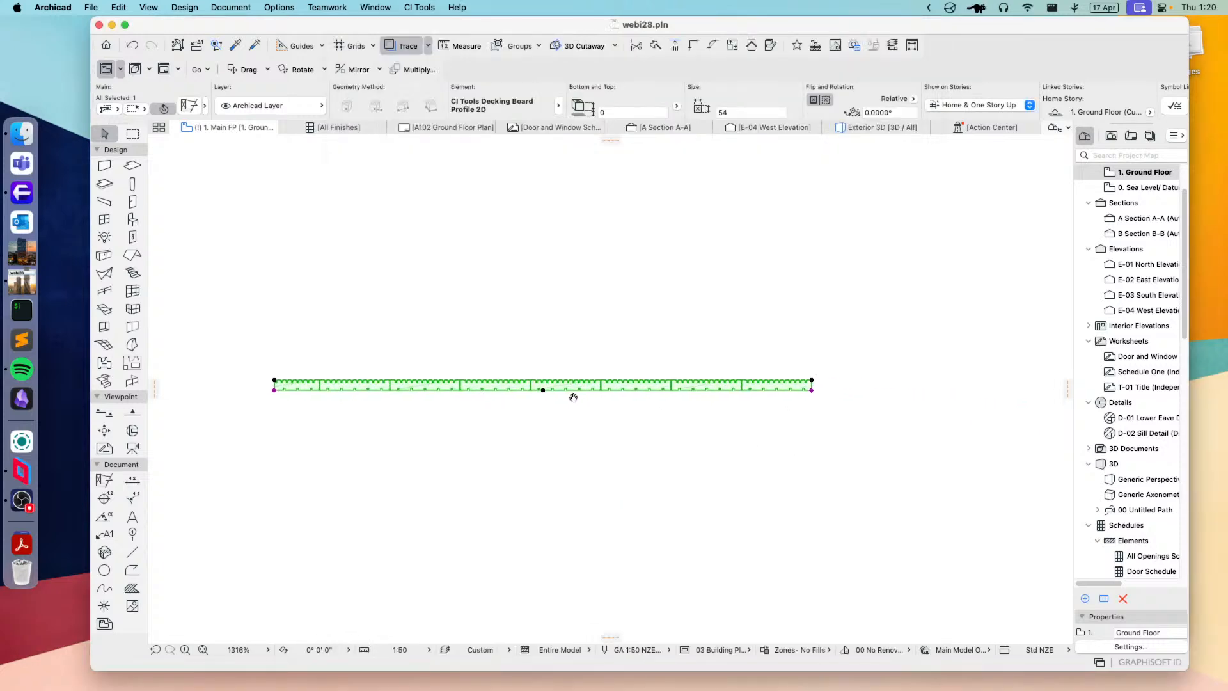
drag(575, 332, 820, 469)
click(813, 390)
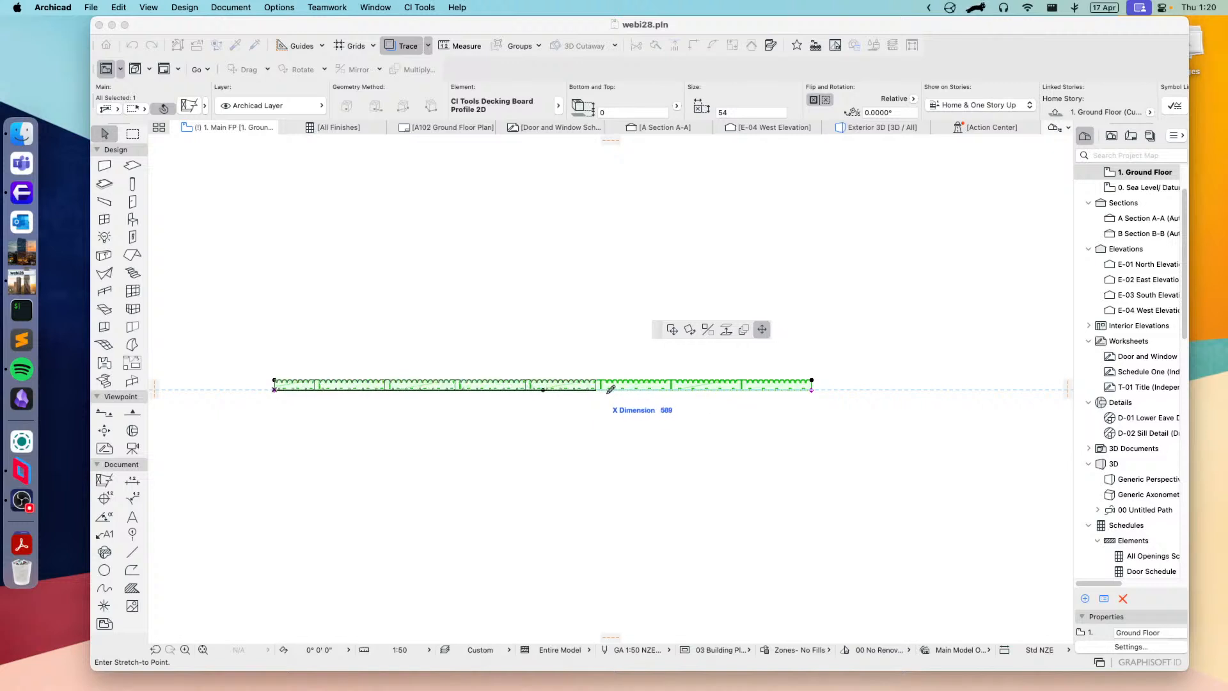
click(449, 391)
Step: Stretch the decking profile's right end outward well beyond its original length and inspect the repeated boards up close
click(449, 391)
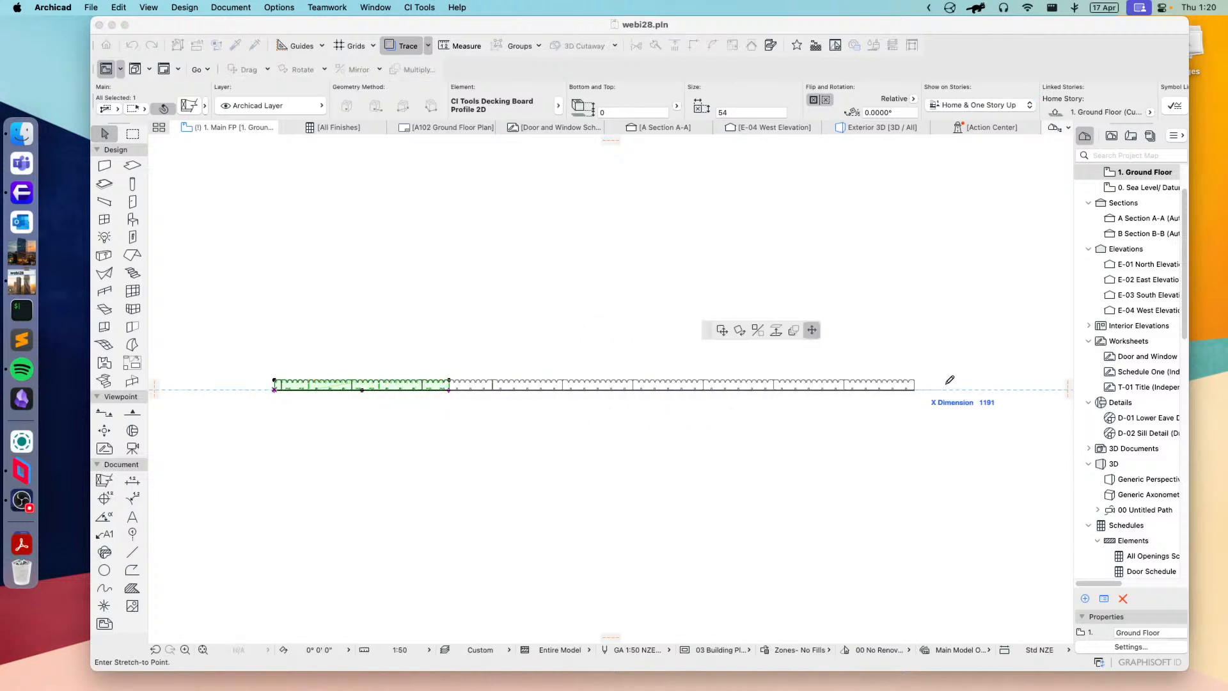
click(1069, 390)
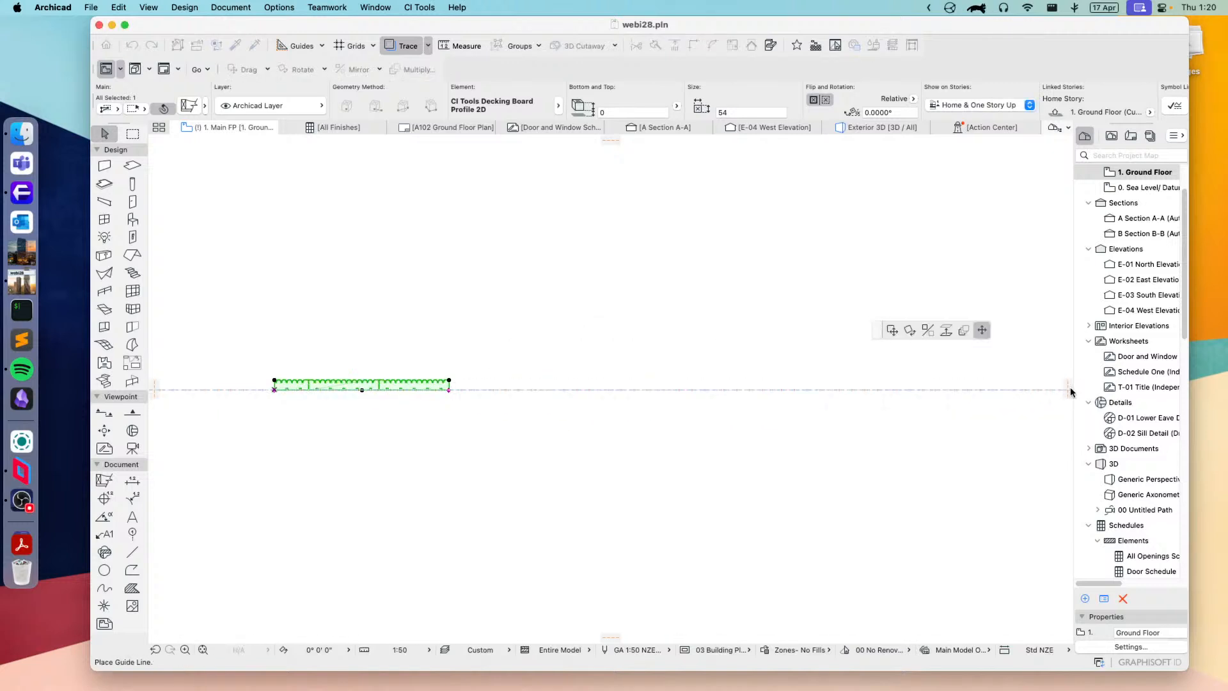
right_click(577, 403)
click(613, 432)
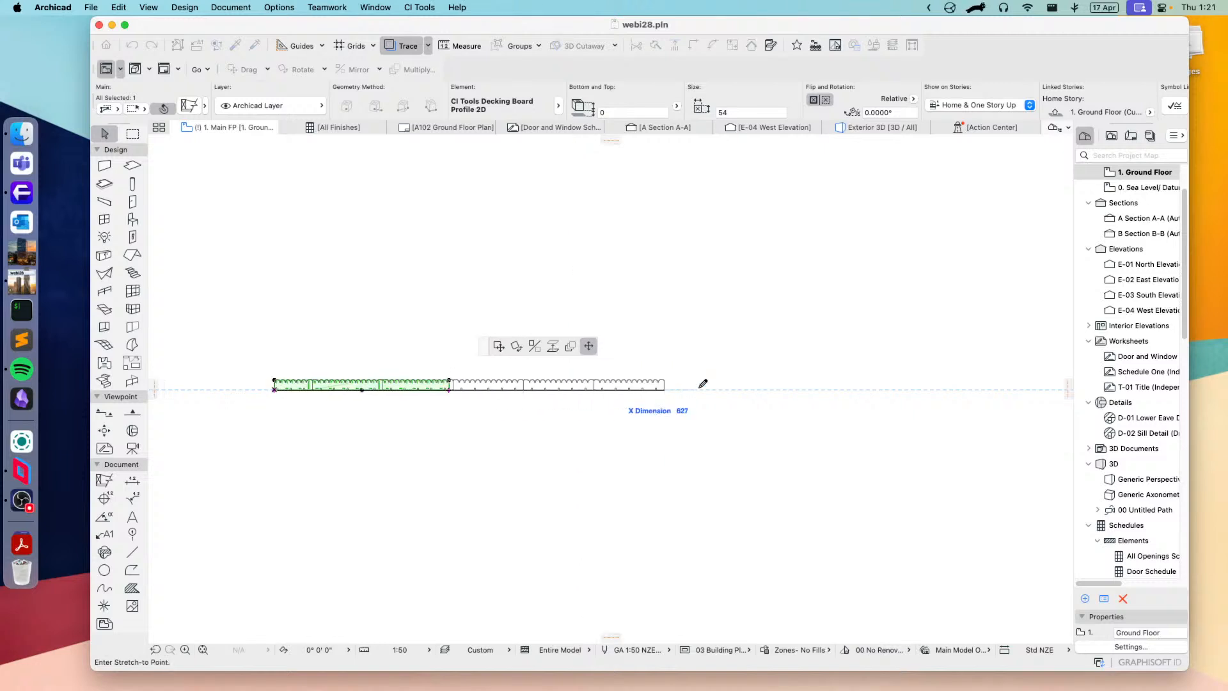
scroll(974, 372, down, 2)
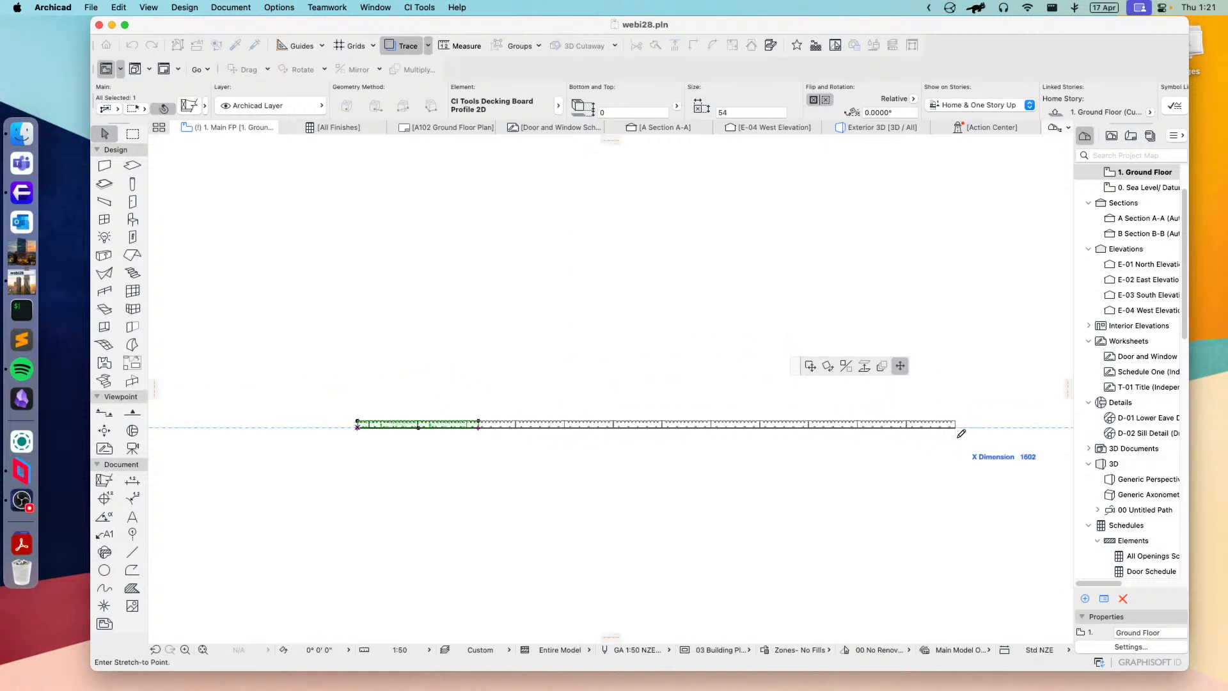
click(1026, 423)
scroll(447, 441, up, 10)
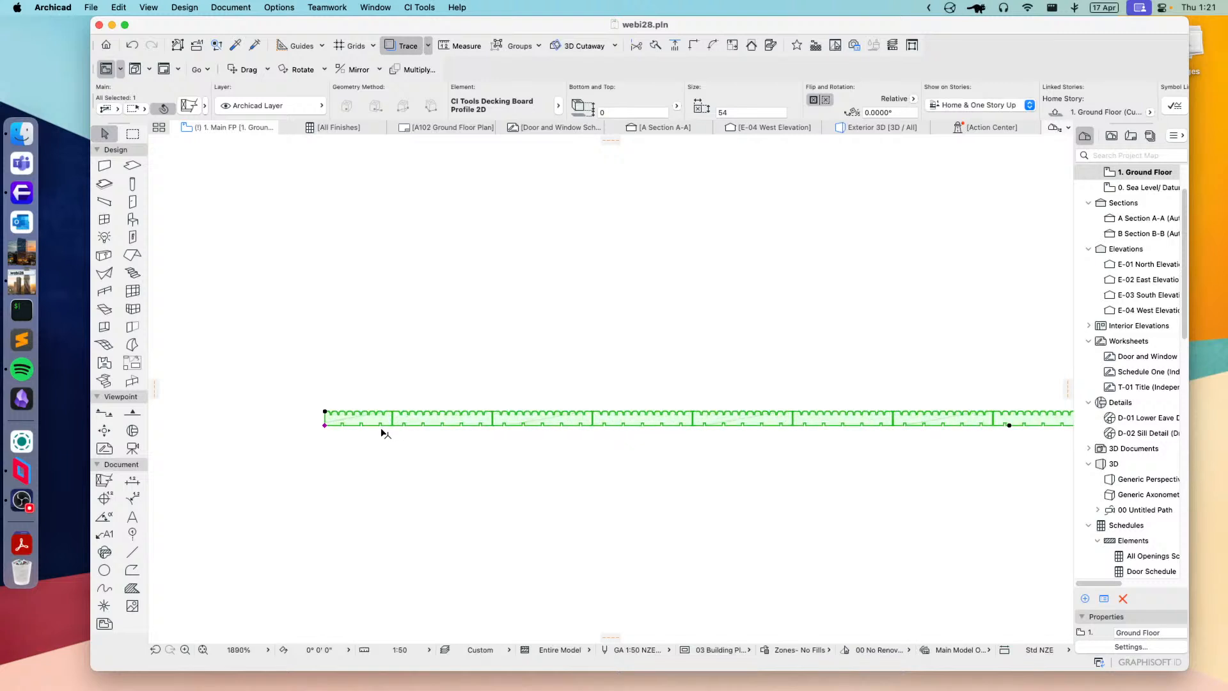
scroll(612, 400, down, 6)
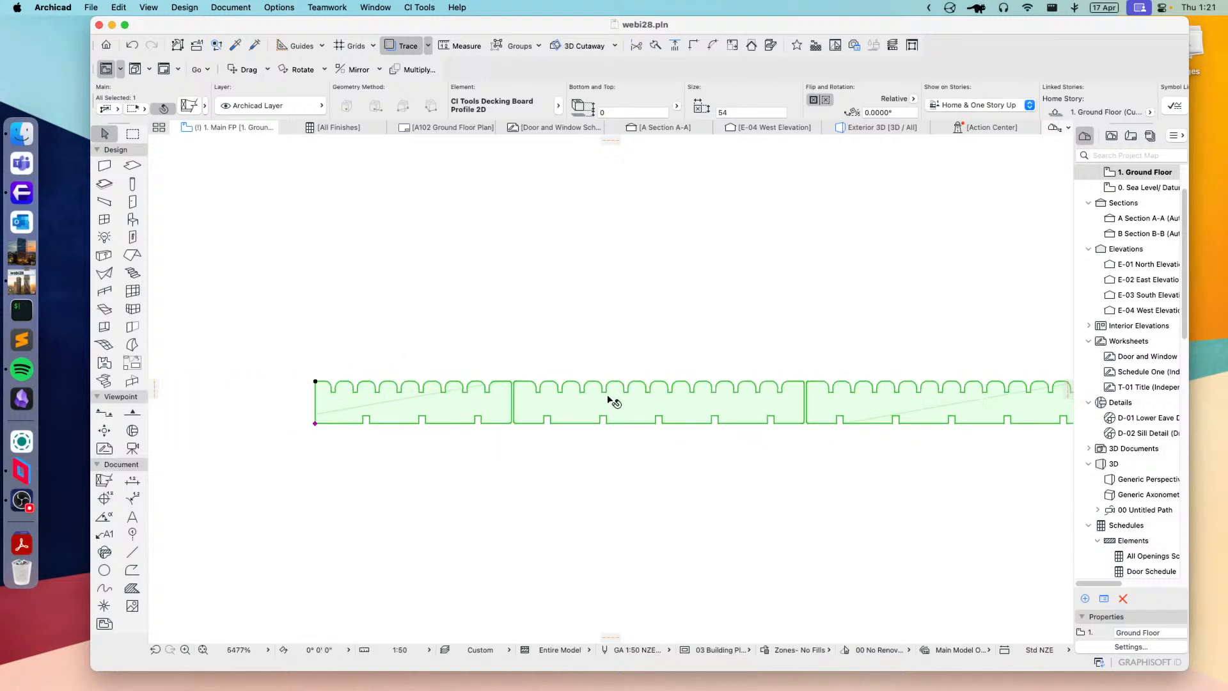
scroll(630, 416, down, 3)
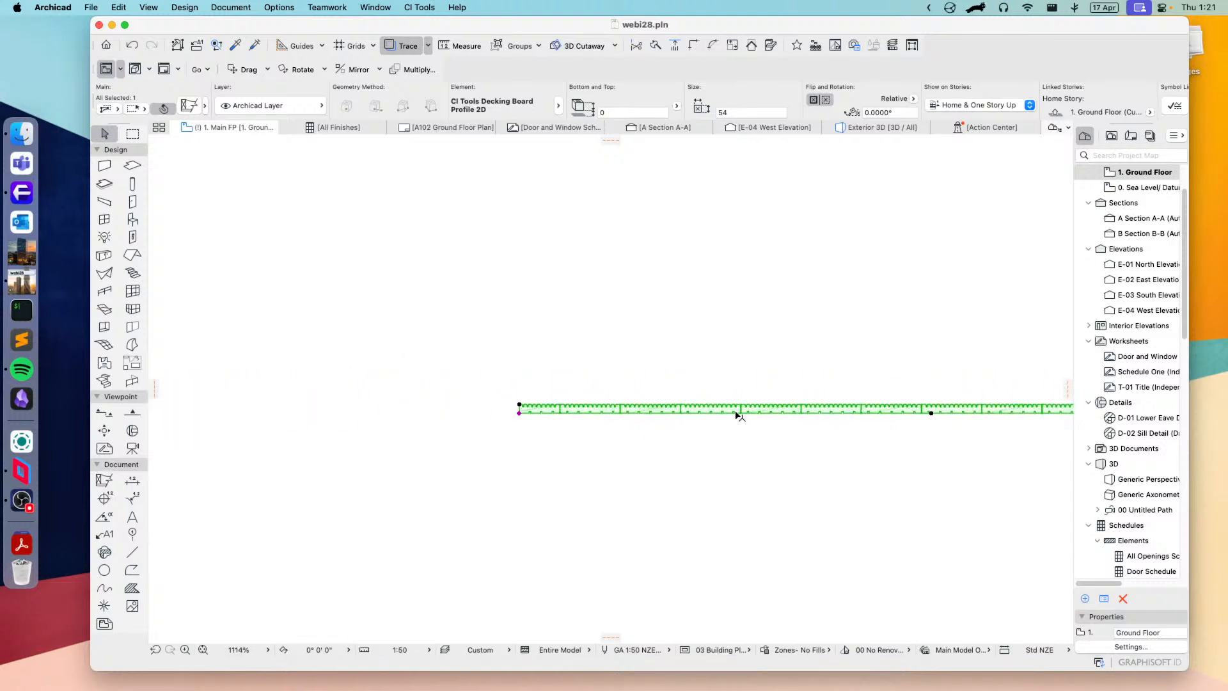
Step: Change the decking to CI Tools Floor Board Profile 2D, keeping Chamfered Tongue and Half-Round Slots, and apply it
click(190, 106)
click(534, 373)
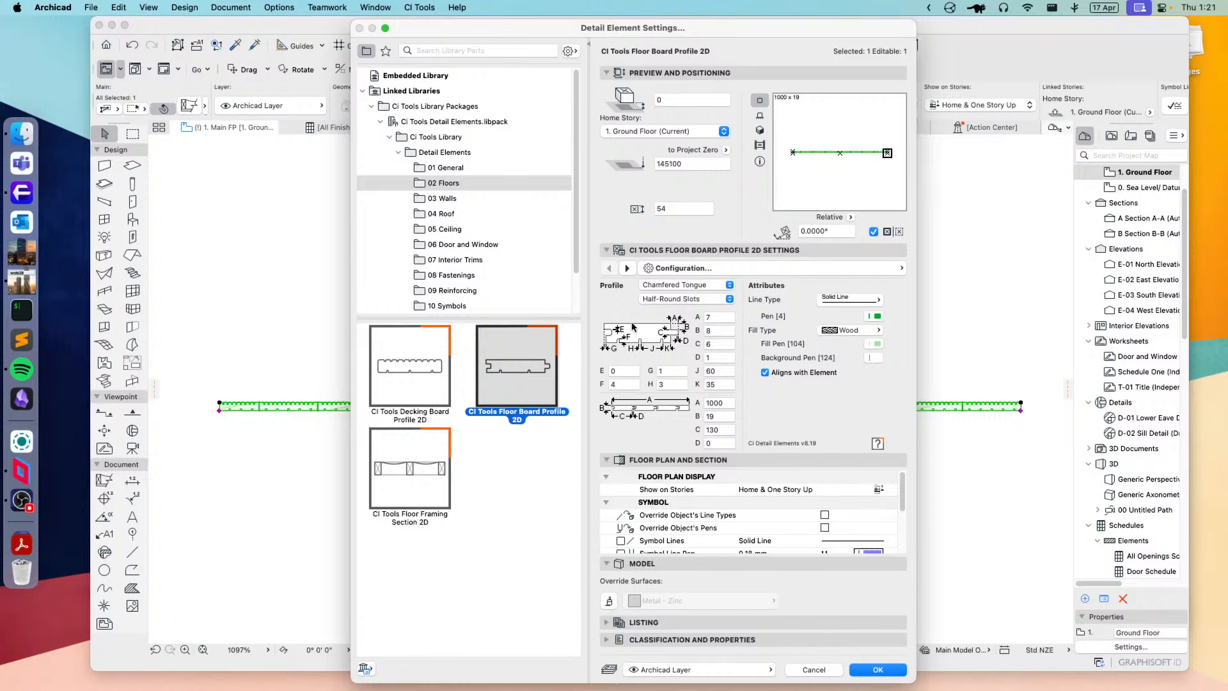
click(682, 286)
click(680, 289)
click(878, 669)
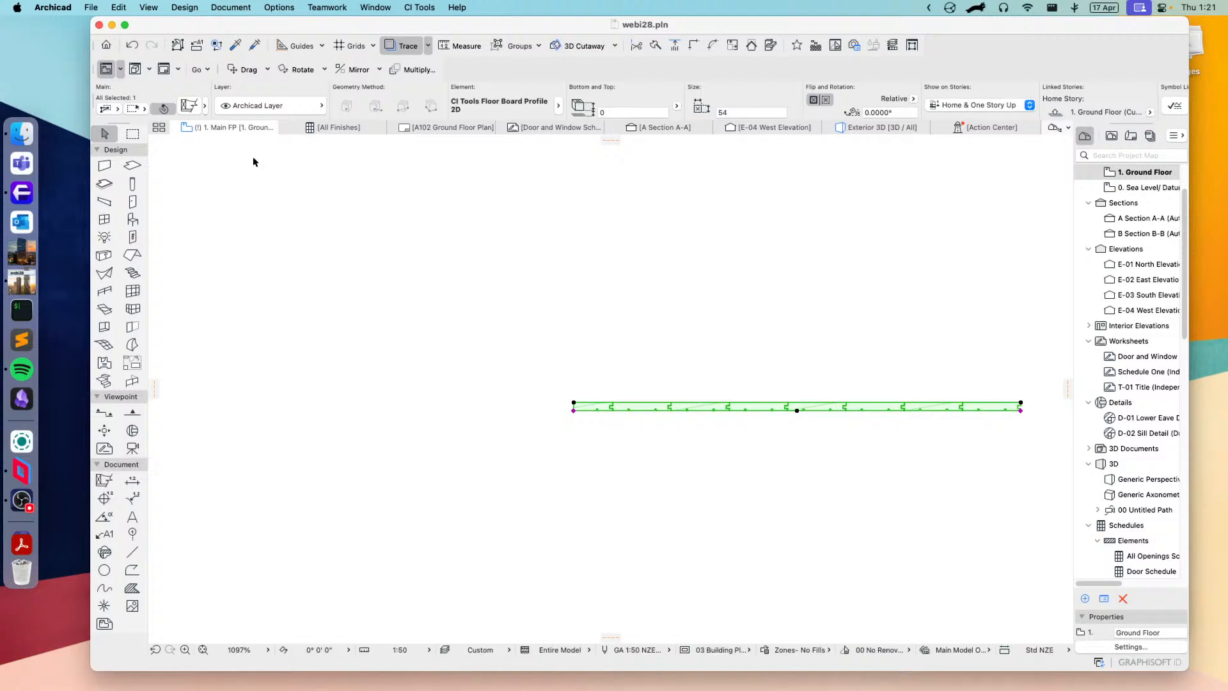
Step: Change the element to CI Tools Floor Framing Section 2D with timber joists, set the insulation type to Batts/Fibre and apply it
click(187, 106)
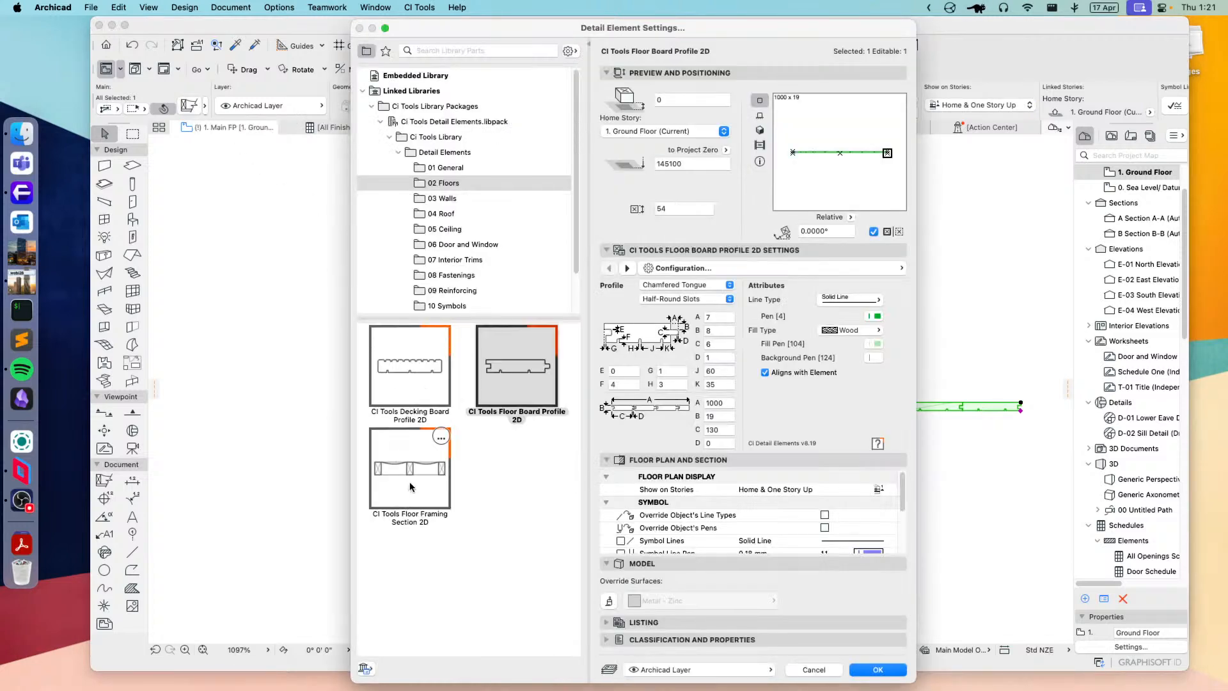
click(409, 480)
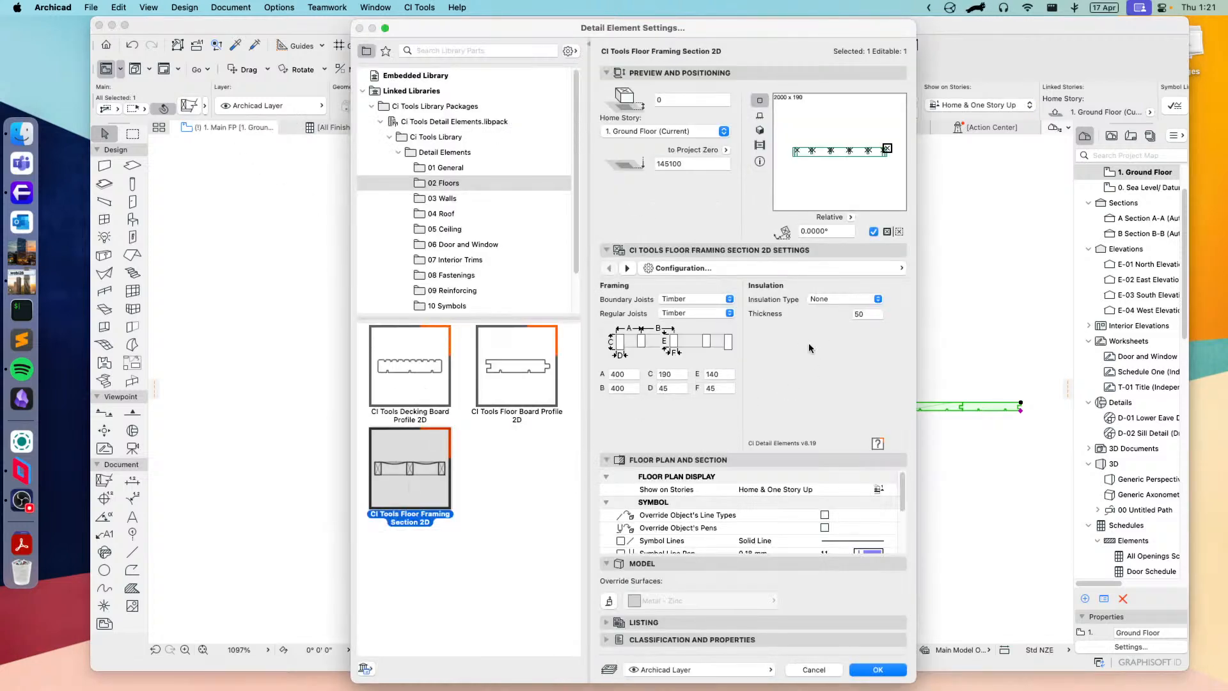
click(690, 303)
click(822, 379)
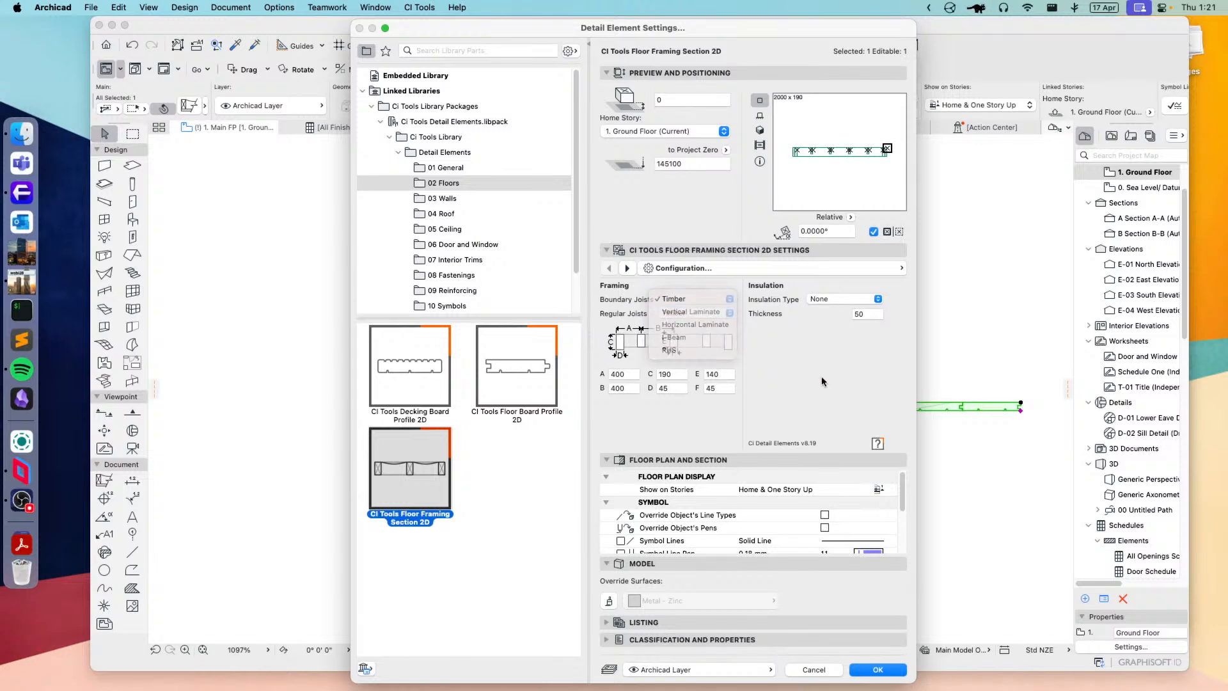
click(839, 296)
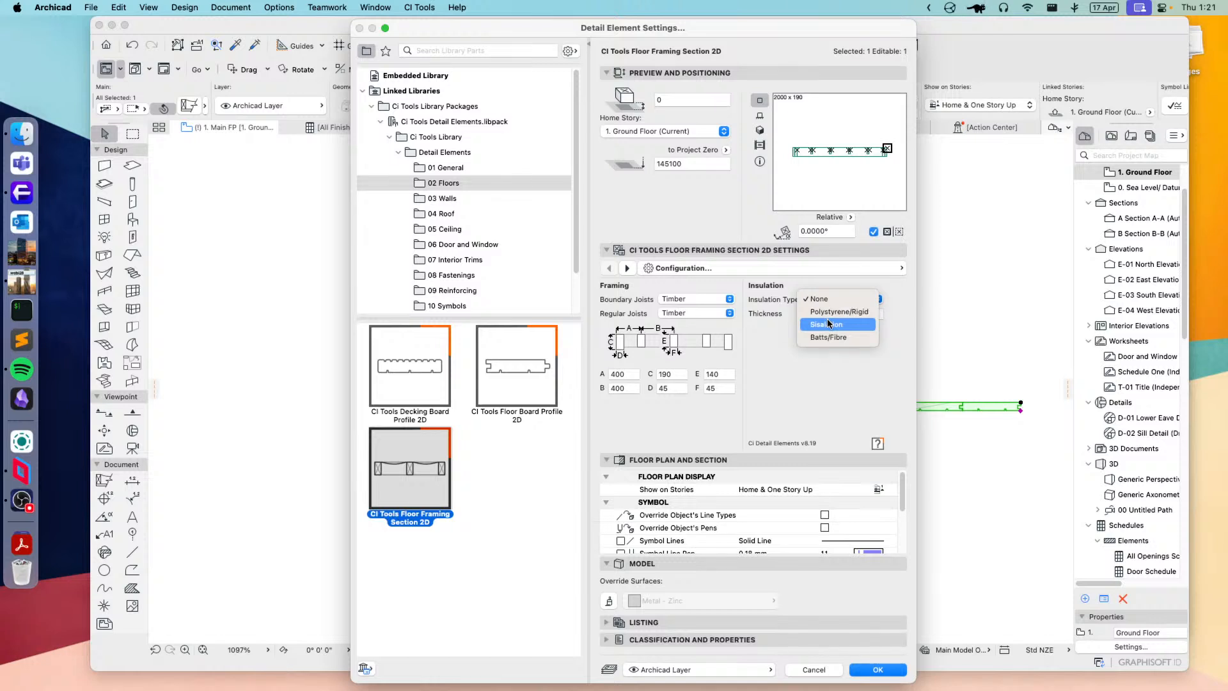
click(829, 324)
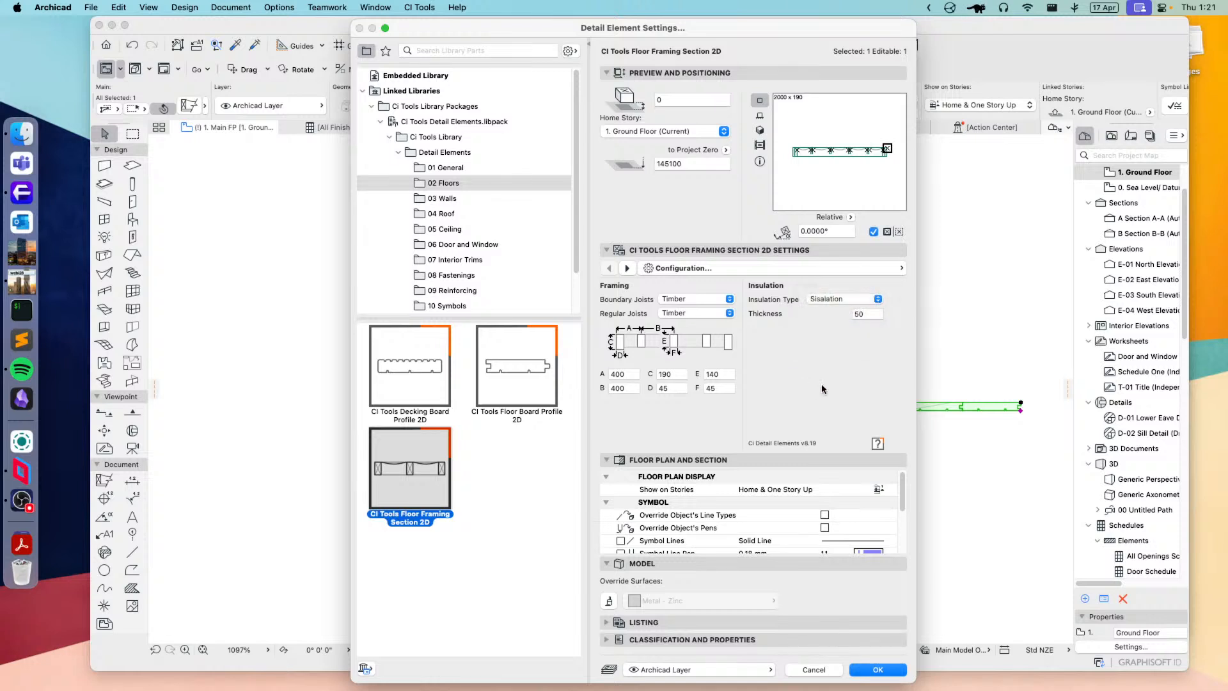
click(833, 297)
click(831, 312)
click(882, 669)
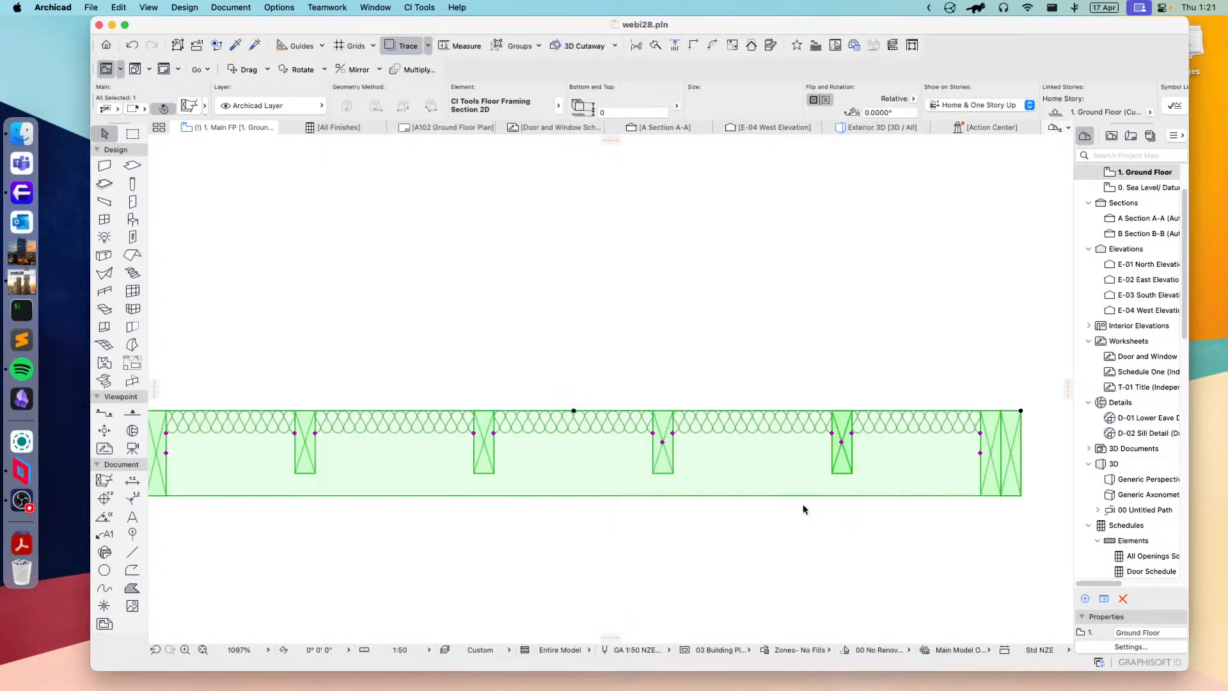
scroll(774, 499, down, 2)
middle_drag(724, 501, 721, 464)
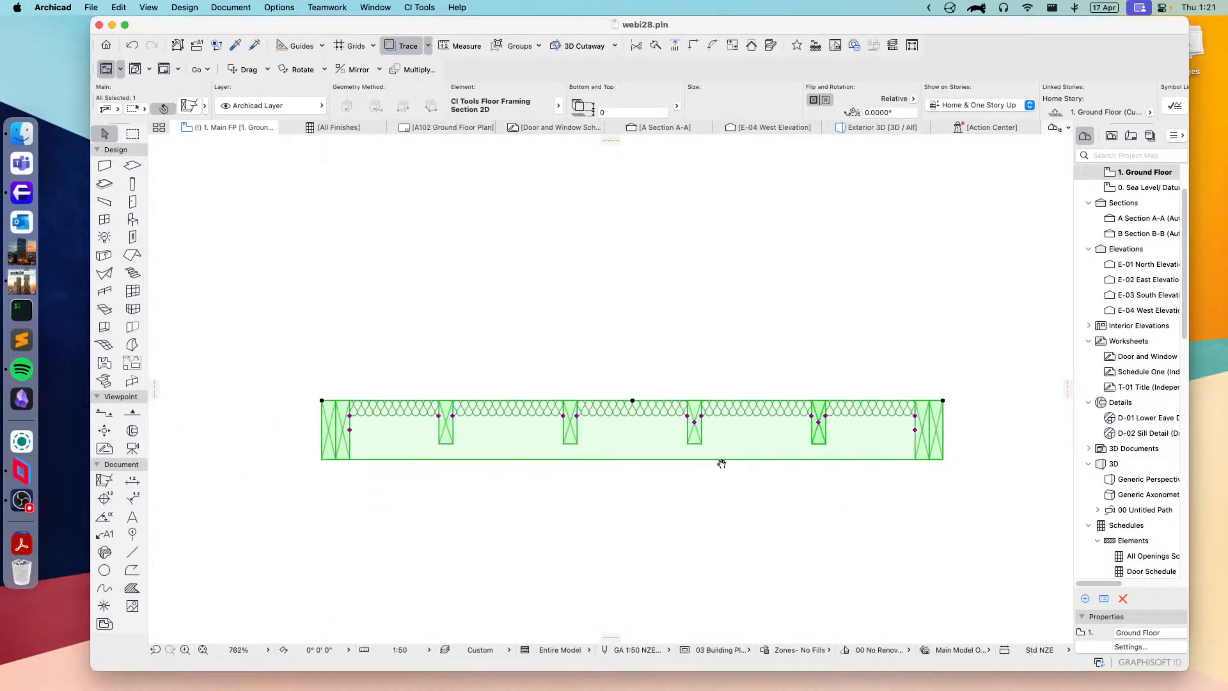
click(915, 415)
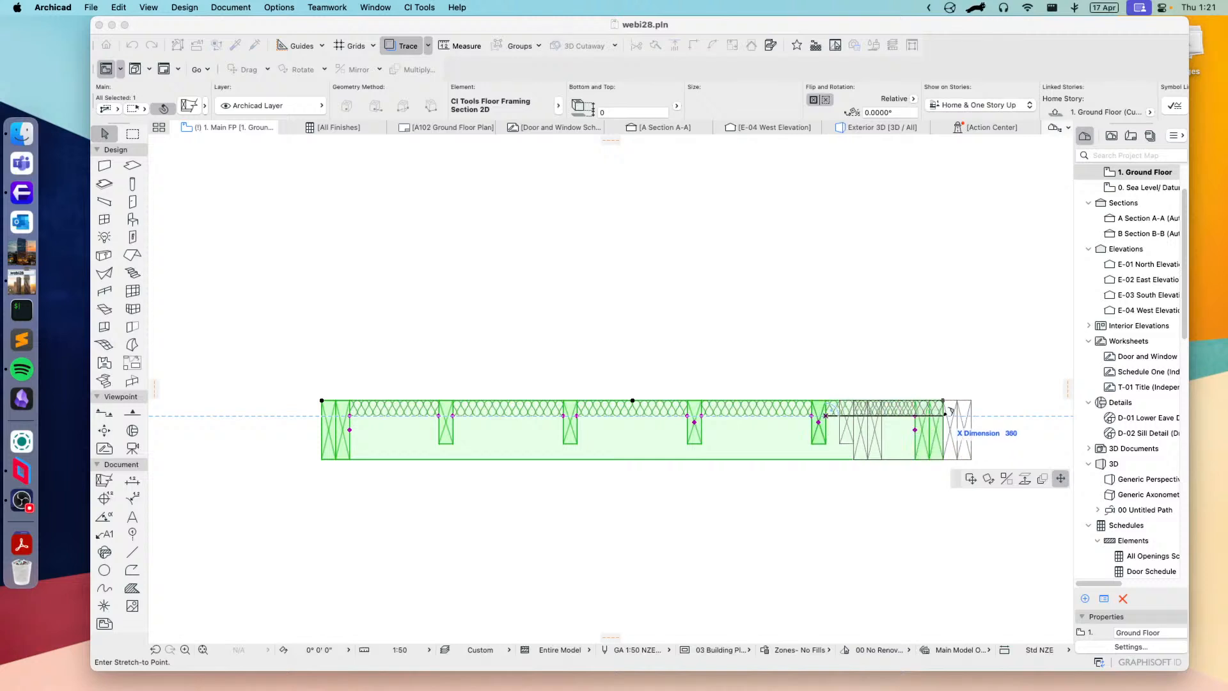
right_click(972, 442)
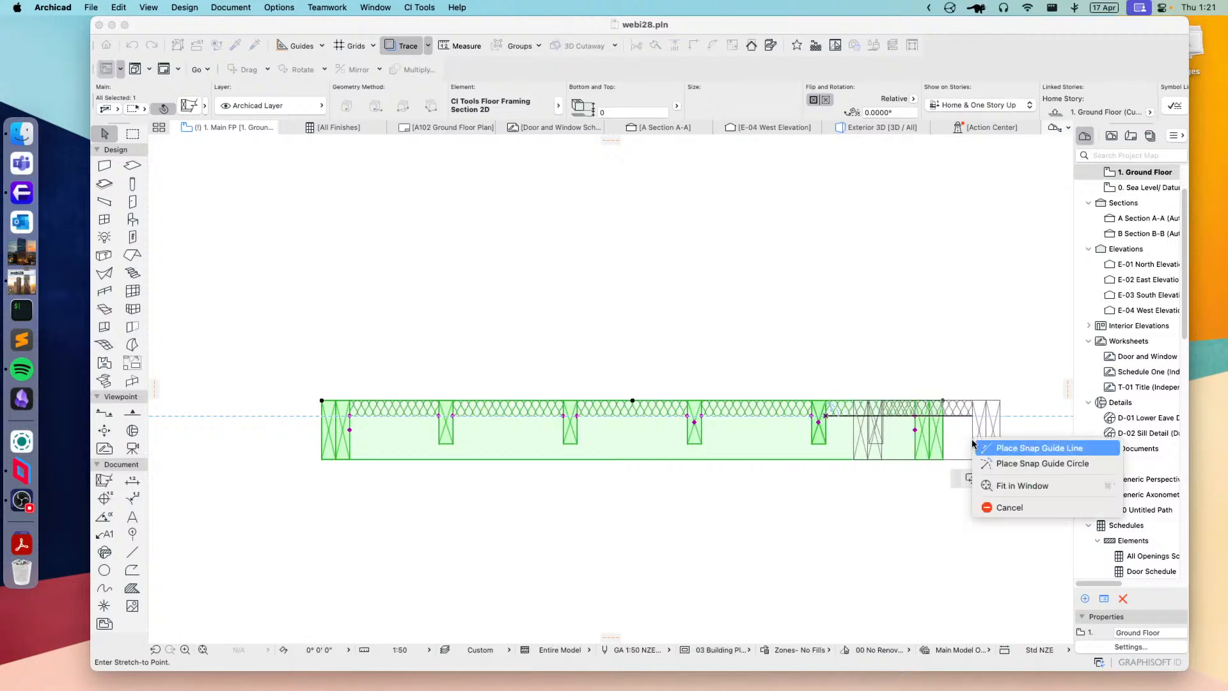
click(1009, 507)
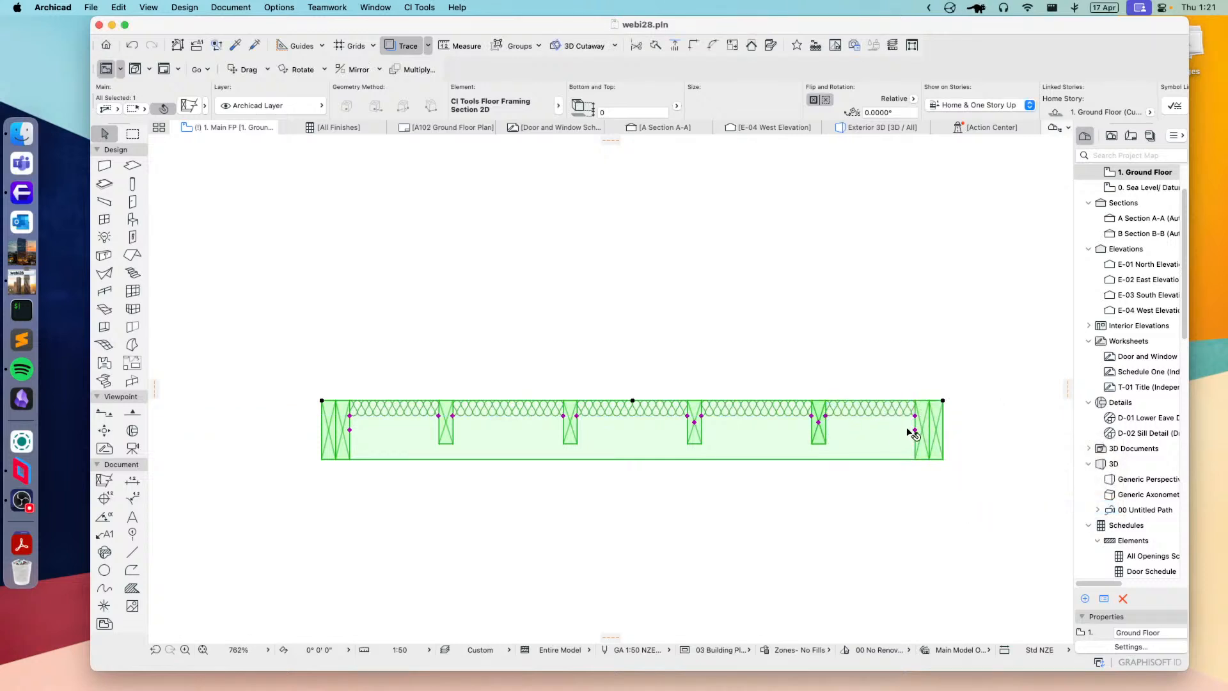
Step: Adjust the floor framing's right-end boundary joists and the regular joist positions by stretching their hotspots, and undo the last joist stretch
click(914, 430)
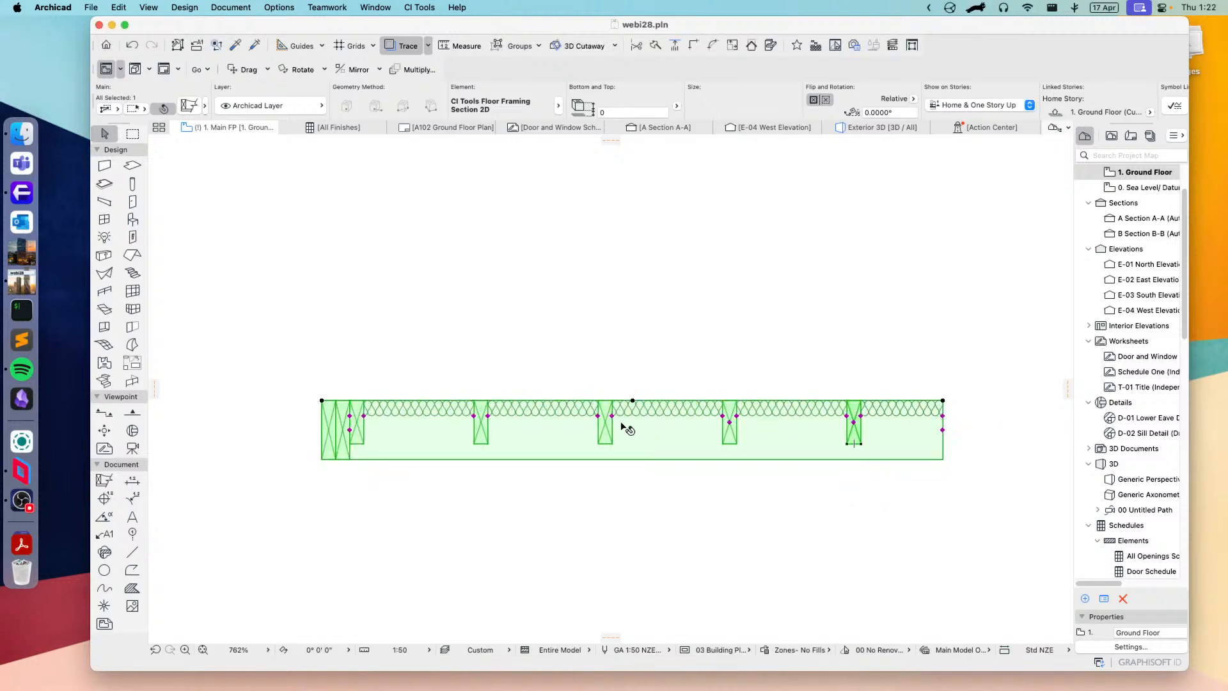
click(546, 420)
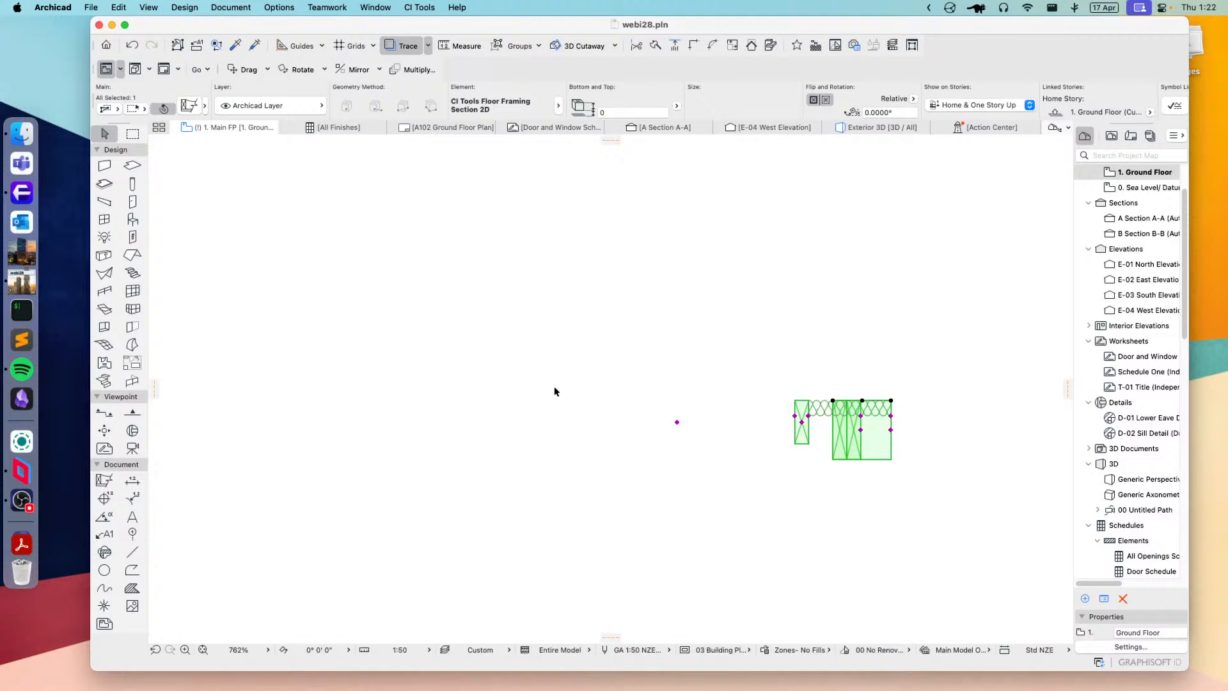
key(super+z)
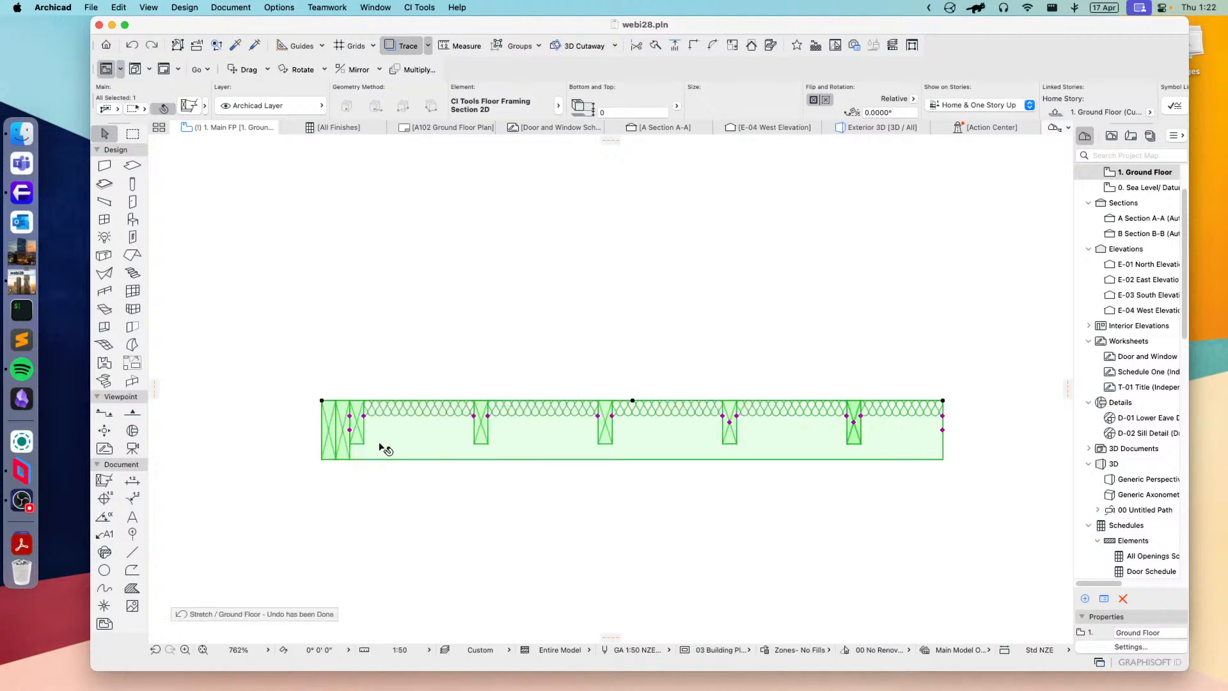
Step: Set the floor framing's boundary joists to Vertical Laminate, regular joists to Horizontal Laminate and insulation to Sisalation, apply and inspect the section
click(204, 110)
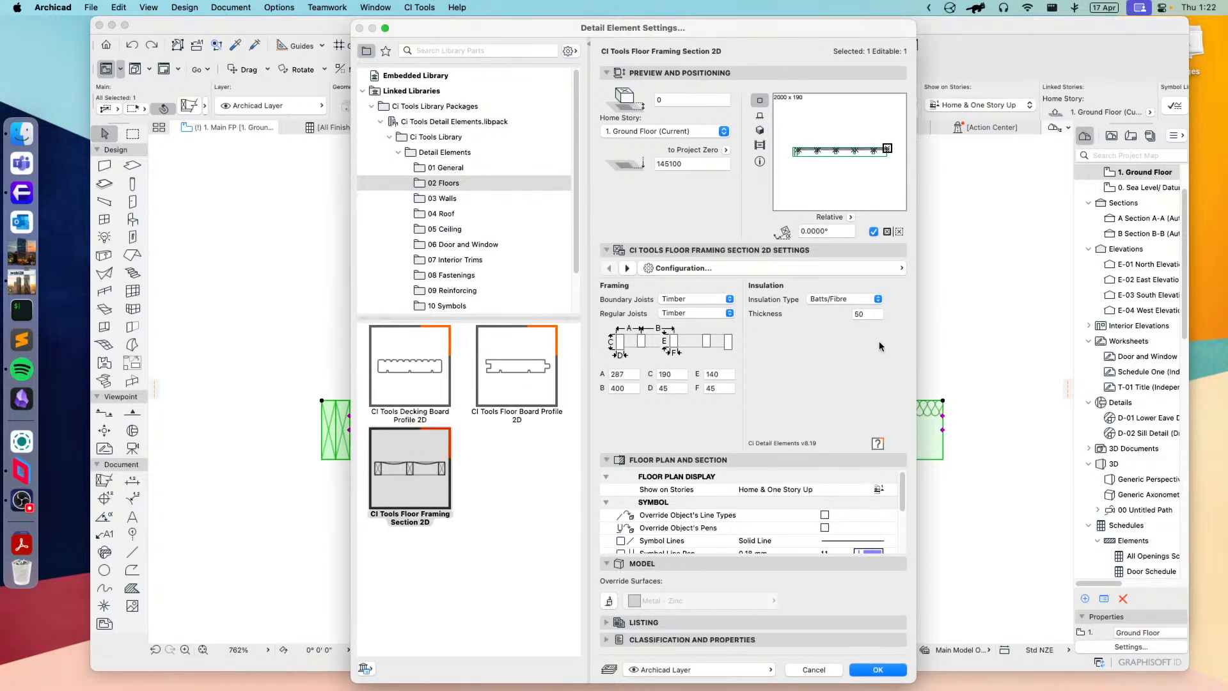
click(687, 300)
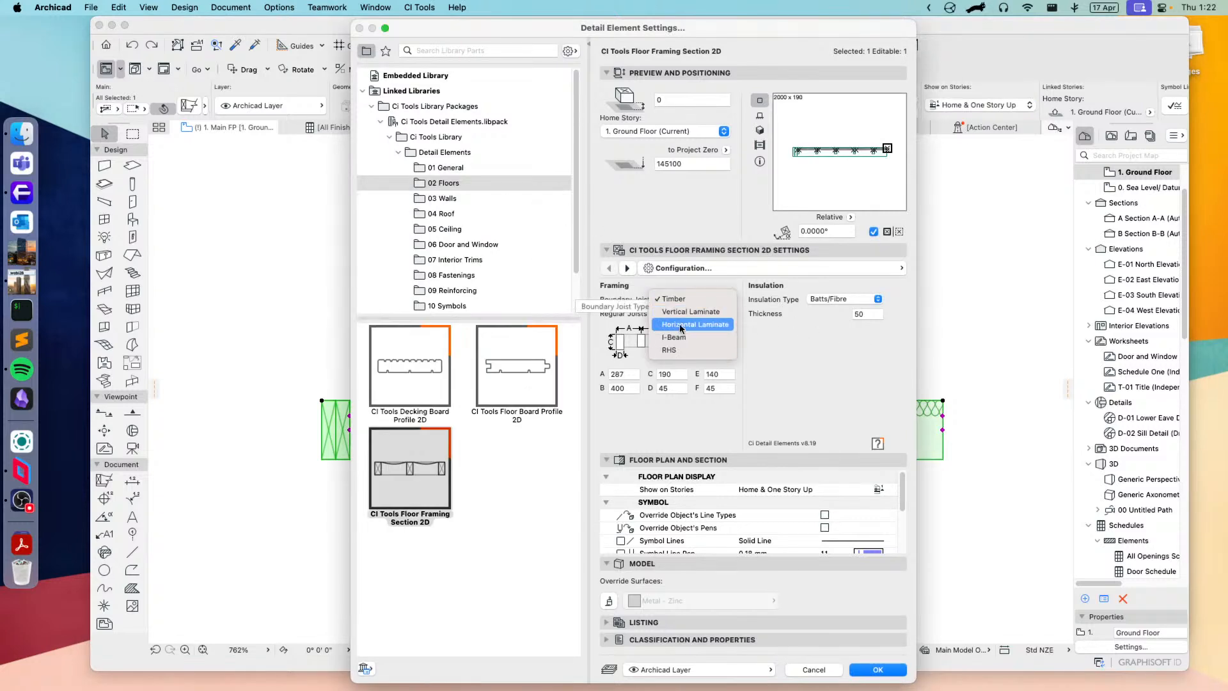
click(689, 311)
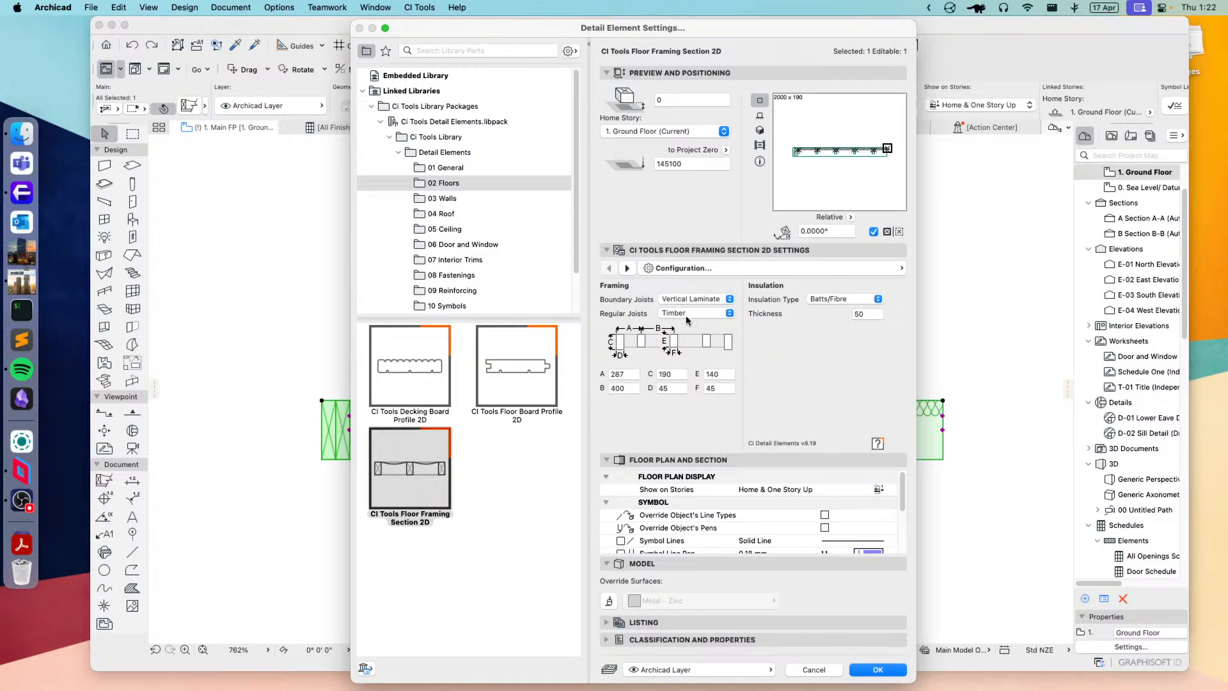
click(687, 313)
click(702, 350)
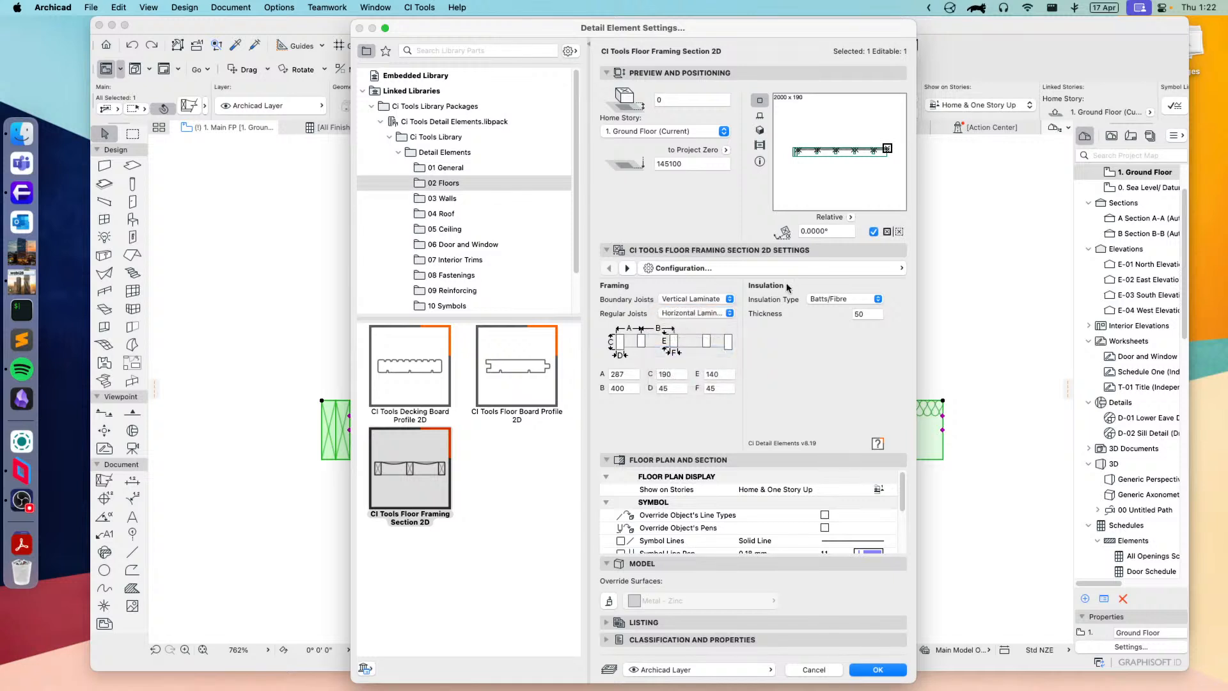
click(845, 299)
click(825, 287)
click(887, 669)
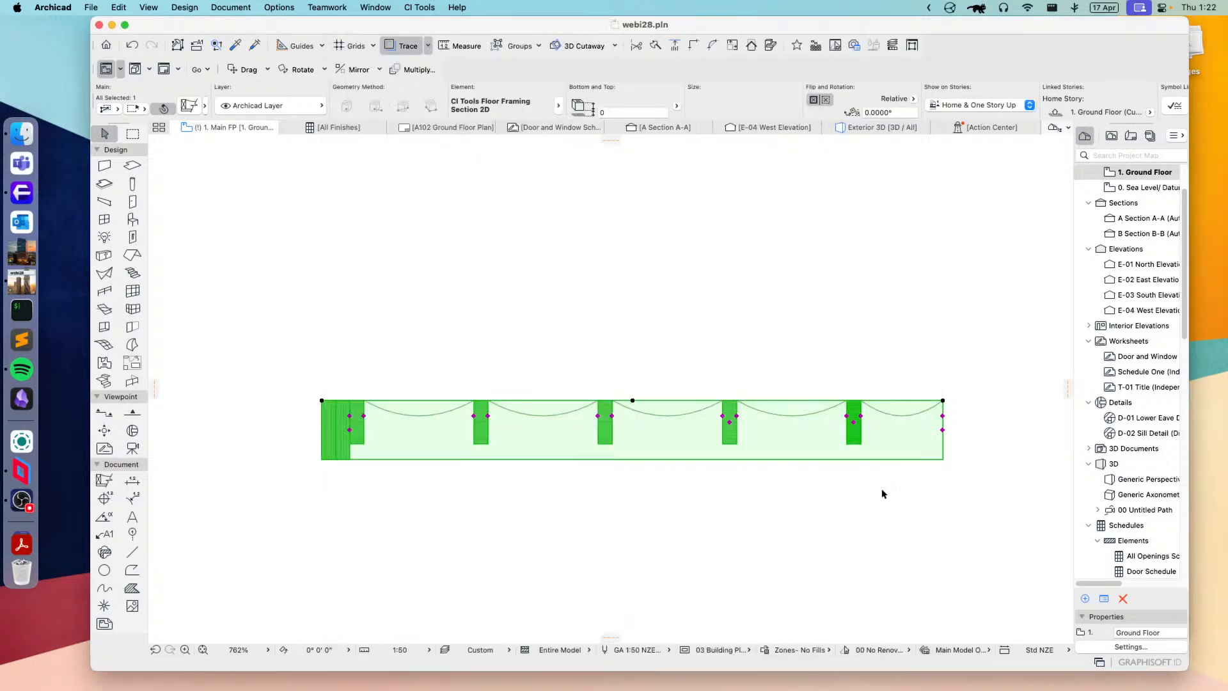
click(831, 510)
scroll(409, 421, up, 5)
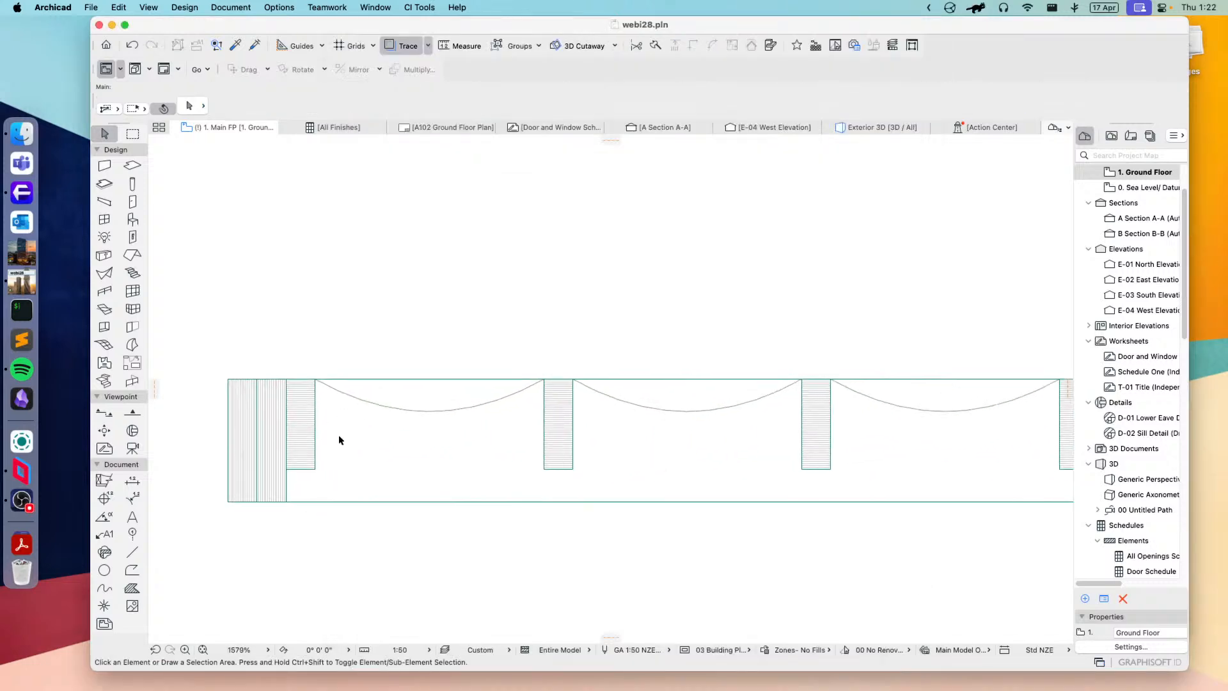
scroll(340, 439, down, 3)
Step: Select the floor framing section and change its library part to CI Tools Blockwork Plan 2D from the 03 Walls folder
click(499, 428)
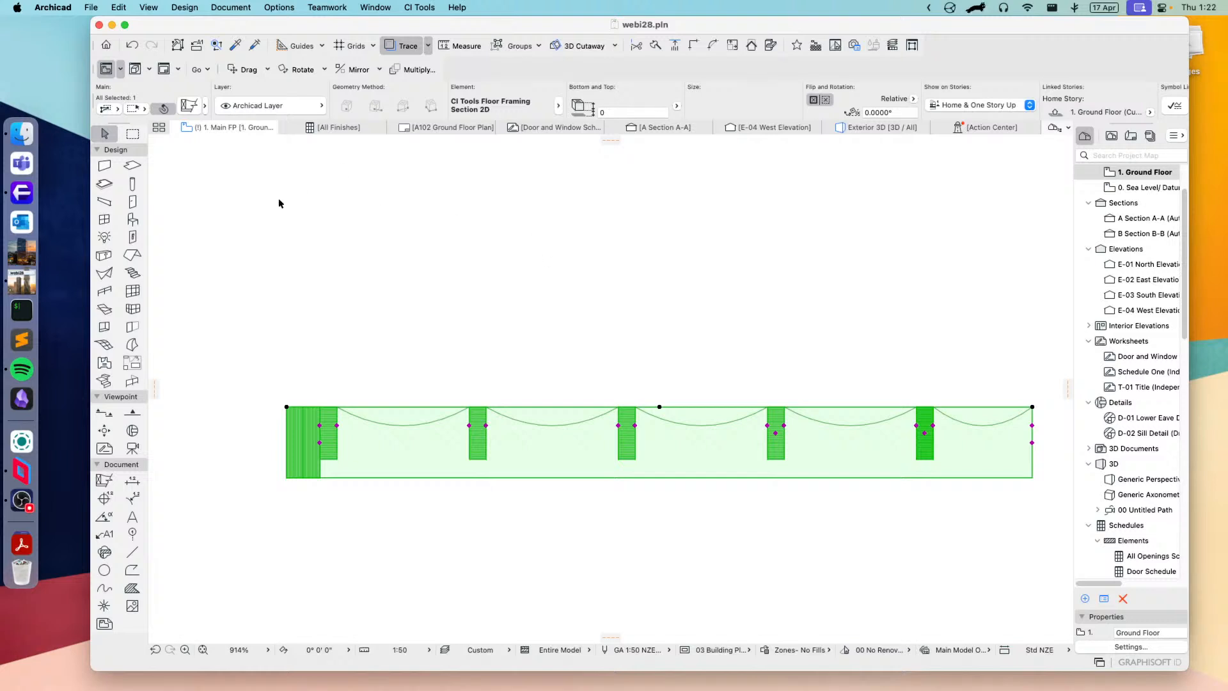
click(190, 107)
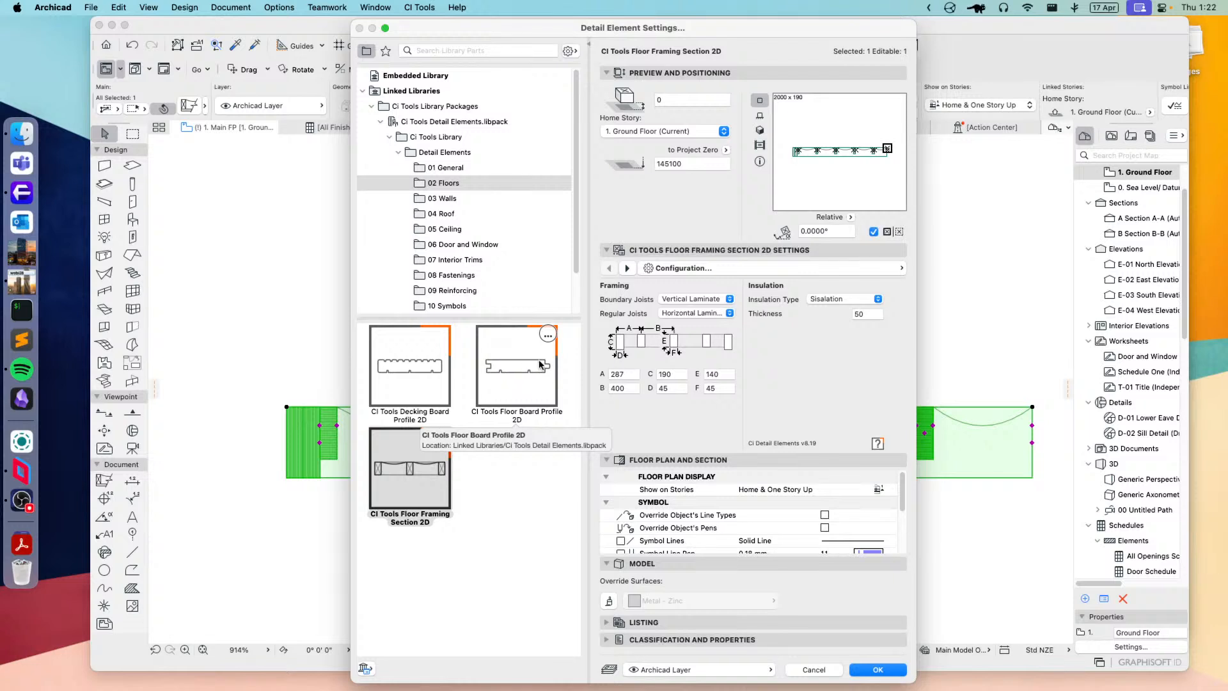
click(444, 198)
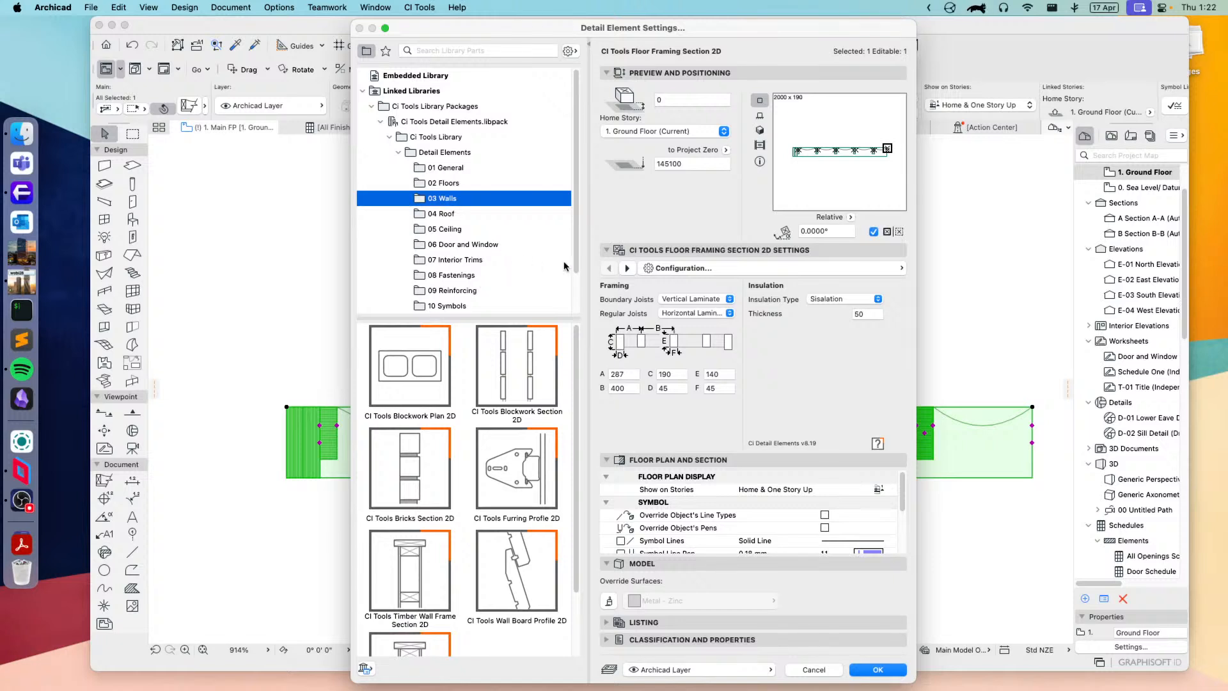
scroll(508, 254, down, 3)
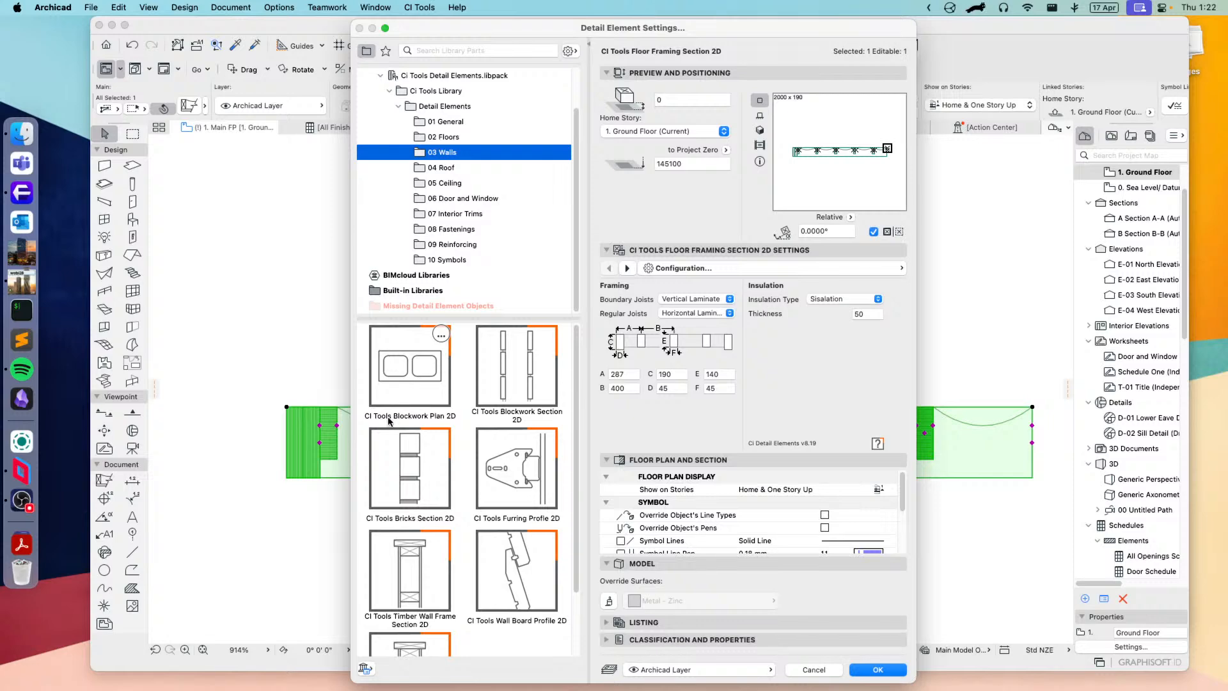
mouse_move(500, 550)
click(412, 367)
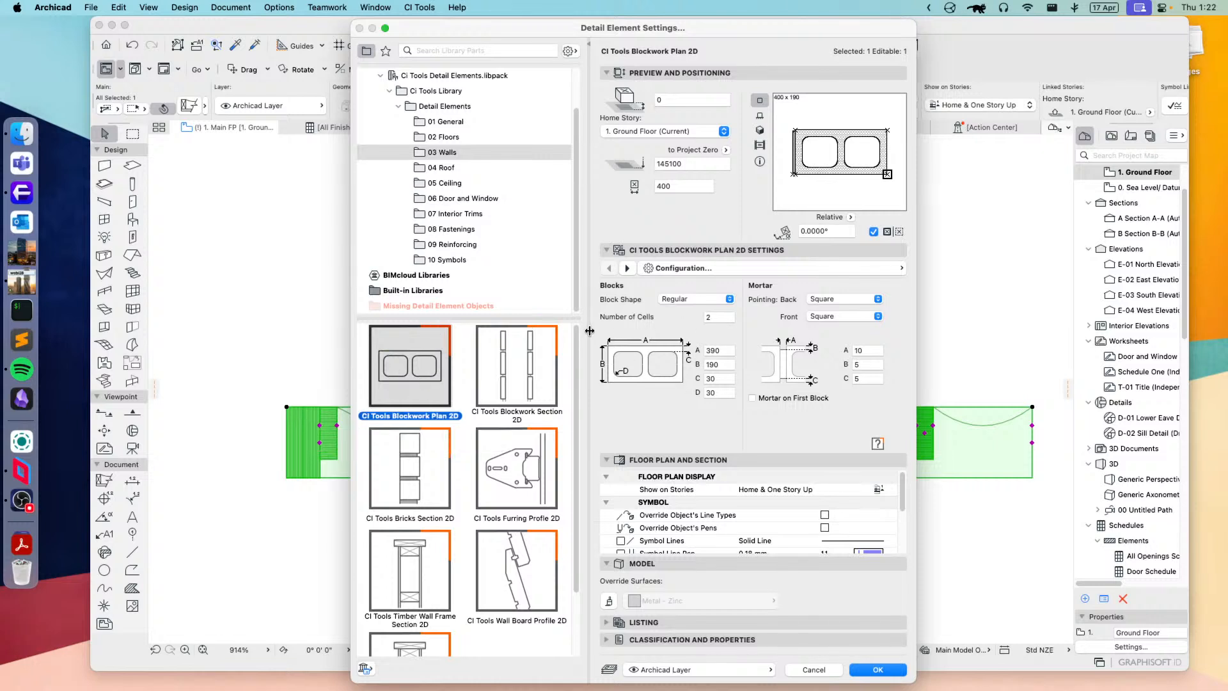
Step: Preview the Rebated Jamb and Corner block shapes, and set the block shape back to Regular
click(705, 299)
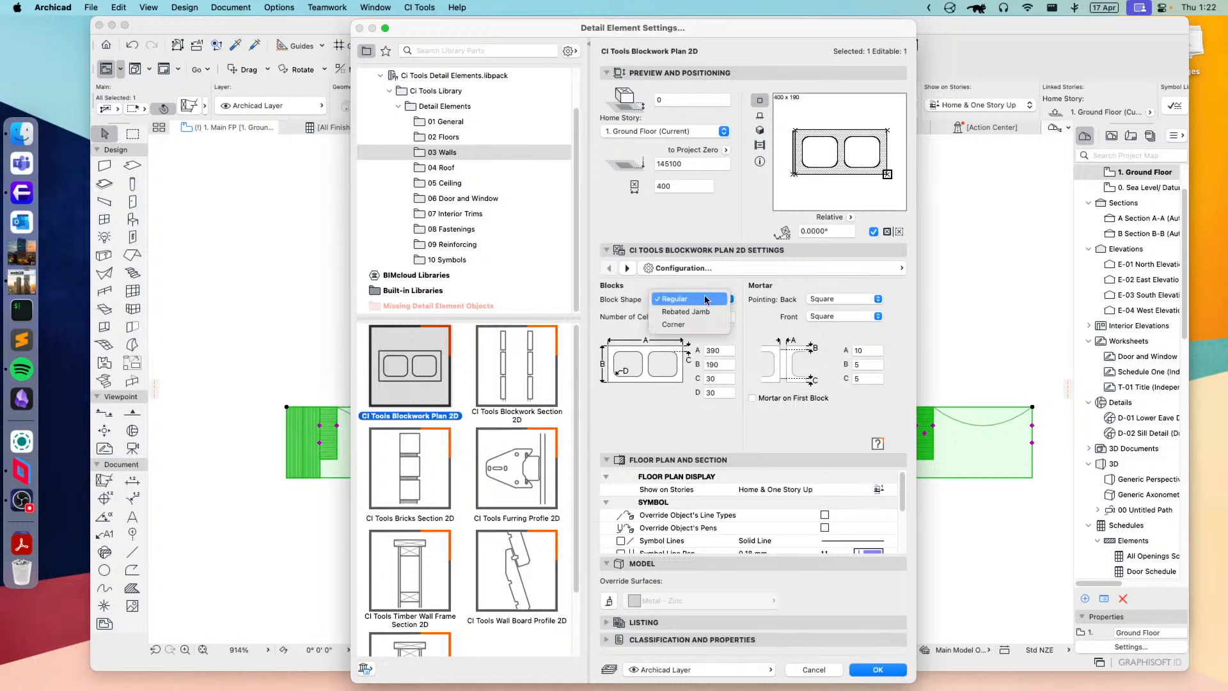
click(678, 317)
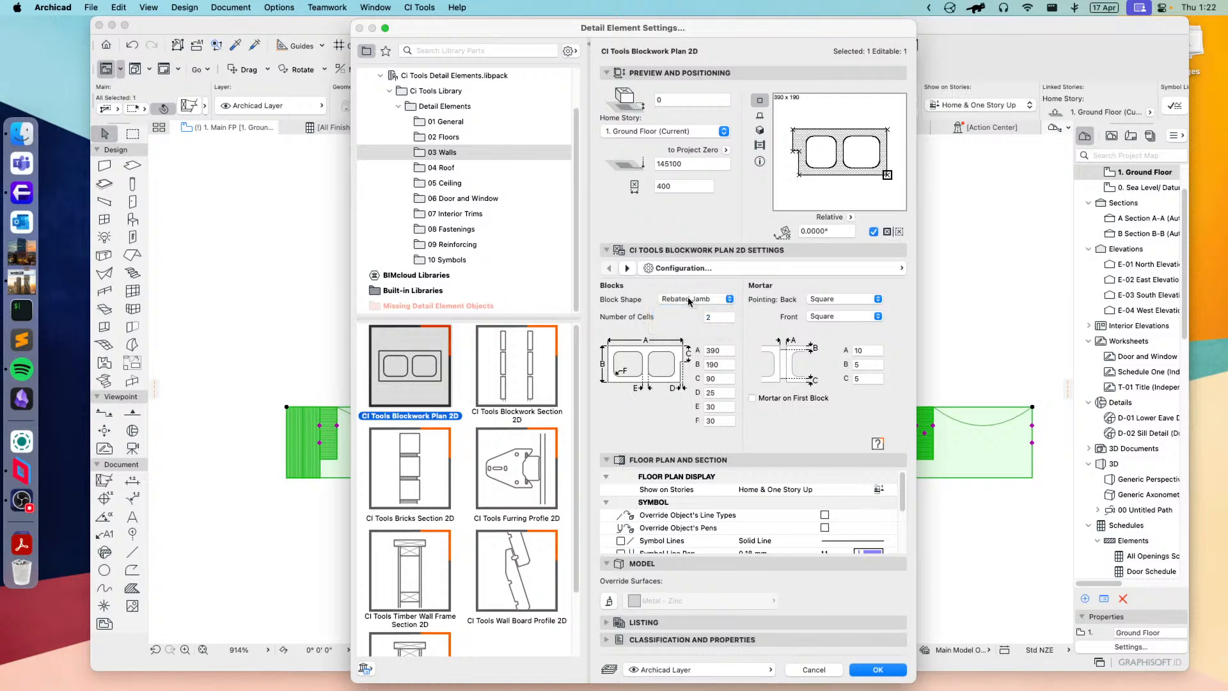
click(694, 298)
click(683, 313)
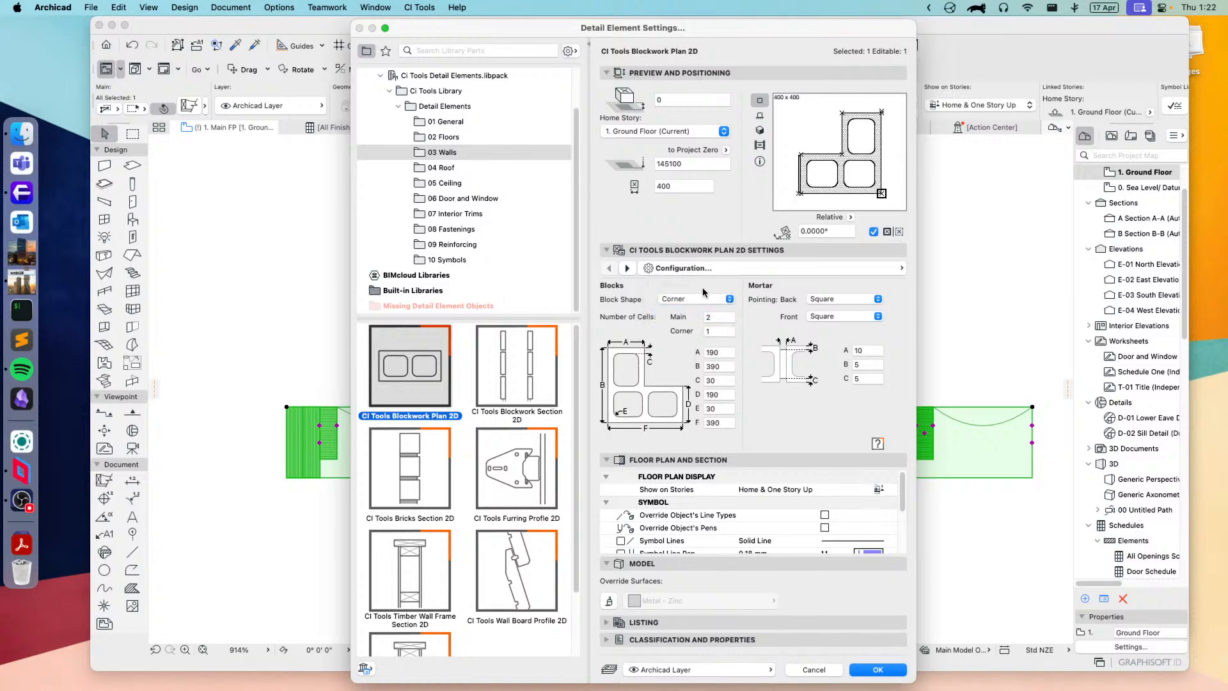
click(703, 298)
click(679, 270)
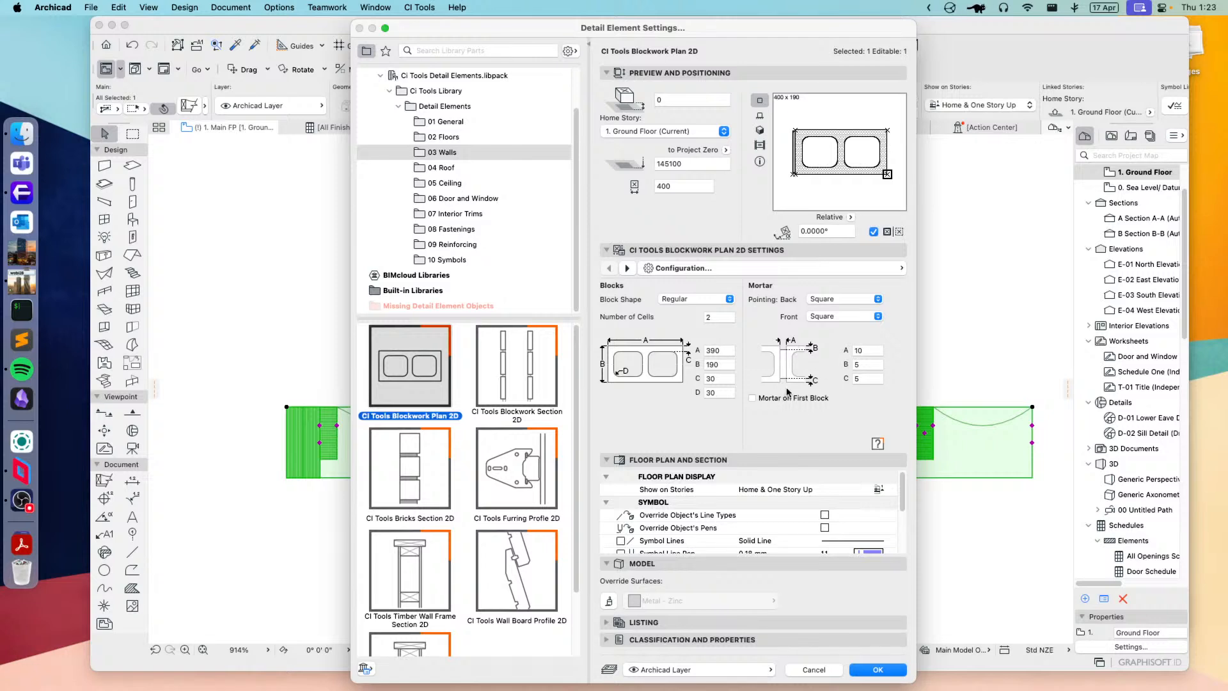
Step: Review the mortar pointing options and the other settings pages, and apply the Regular blockwork with square pointing to the element
click(841, 297)
click(857, 305)
click(778, 268)
key(Down)
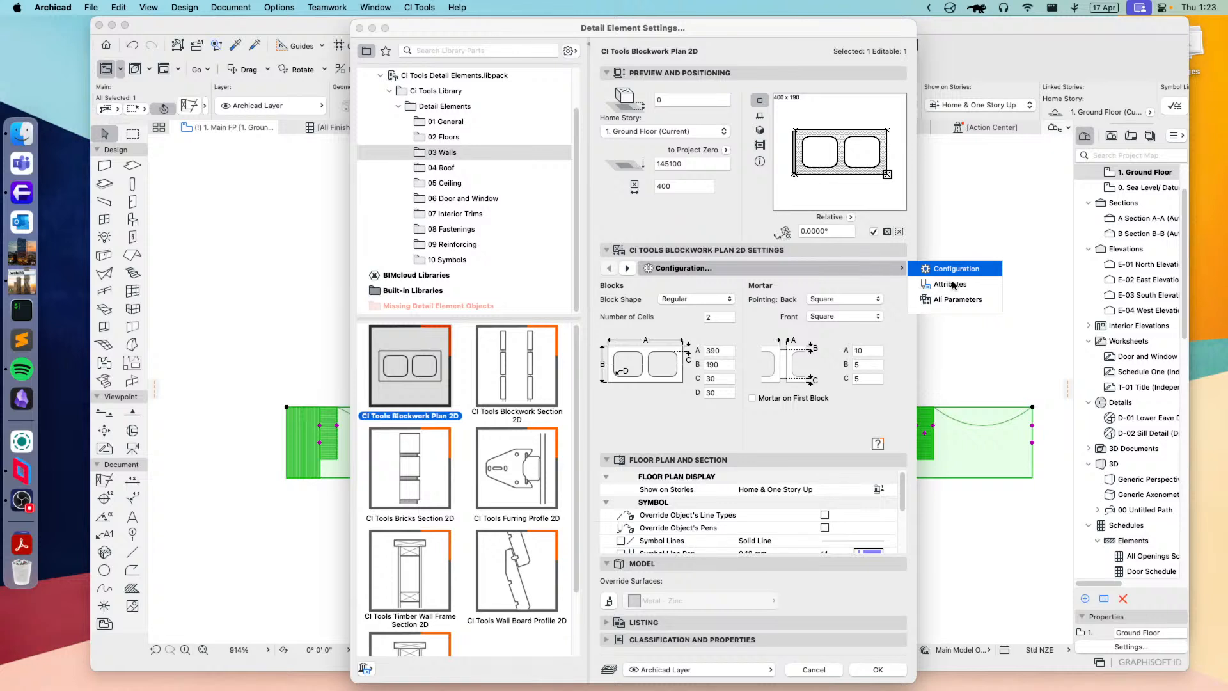
key(Return)
key(Up)
key(Return)
click(898, 673)
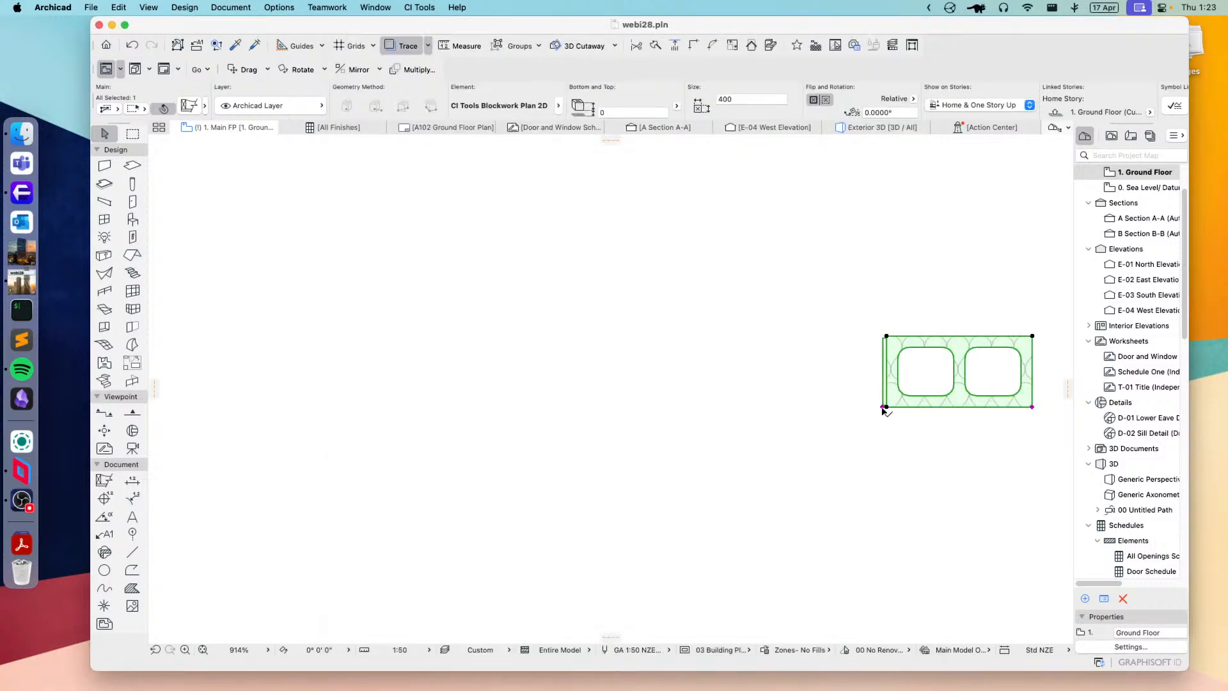
Step: Stretch the left end of the blockwork outward to form a row of blocks about 1850 mm long
click(886, 407)
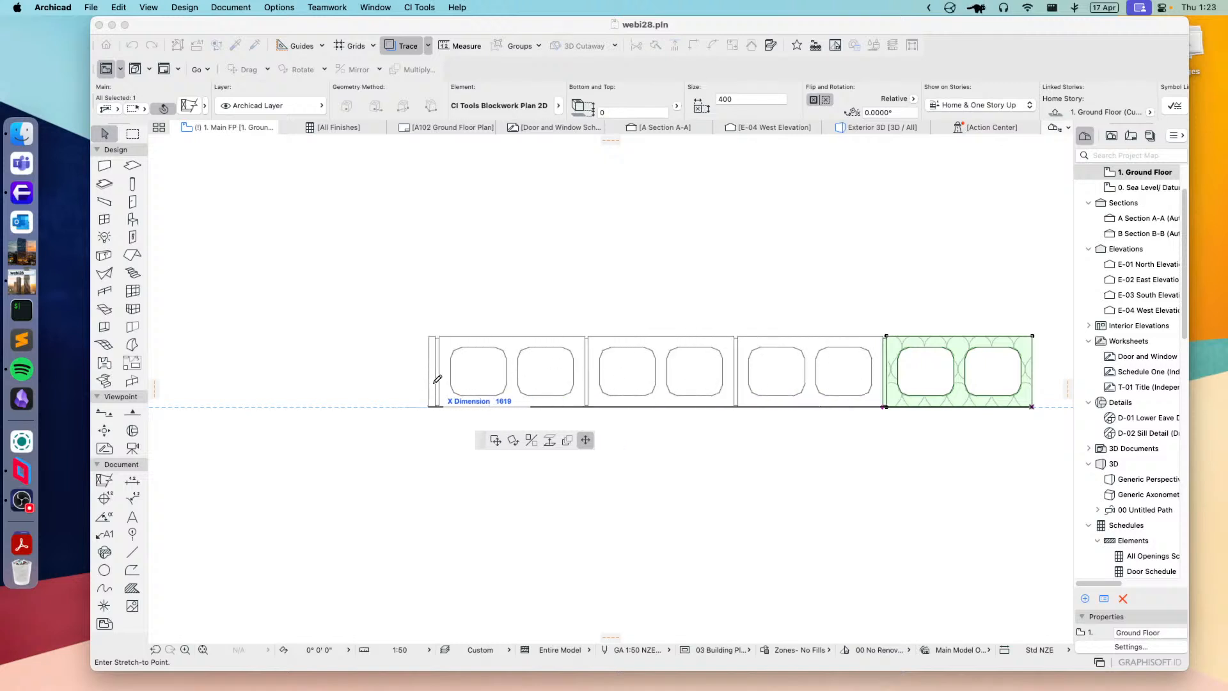
click(346, 384)
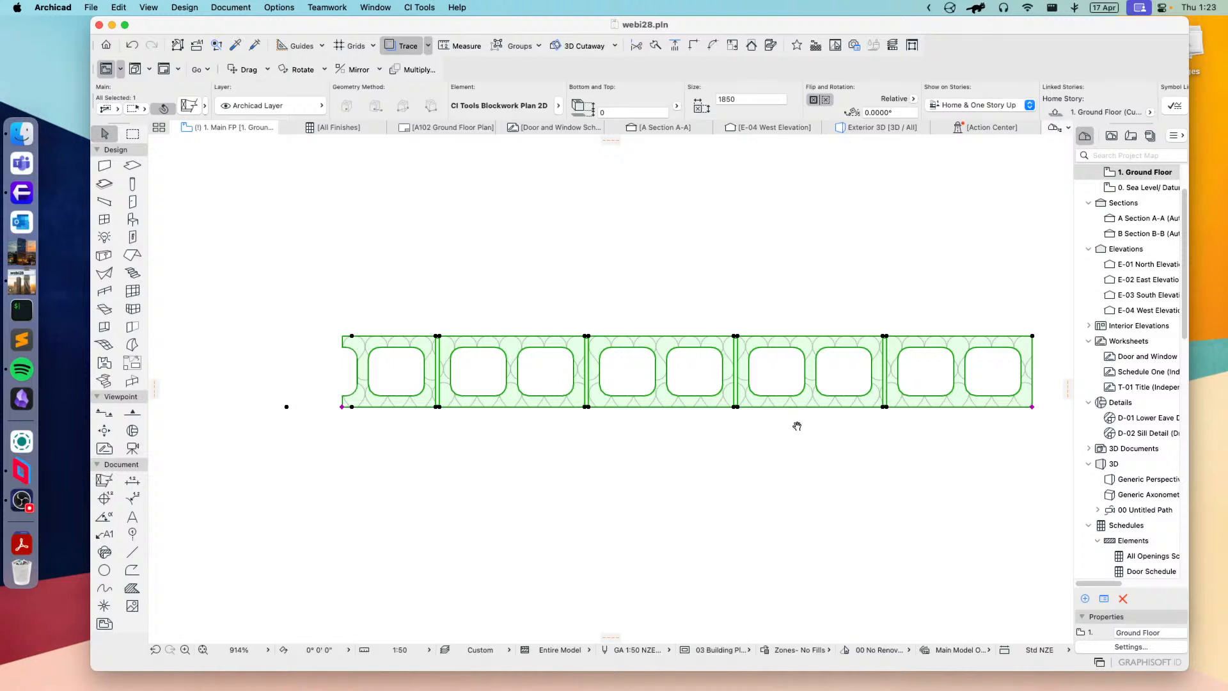
middle_drag(797, 426, 798, 437)
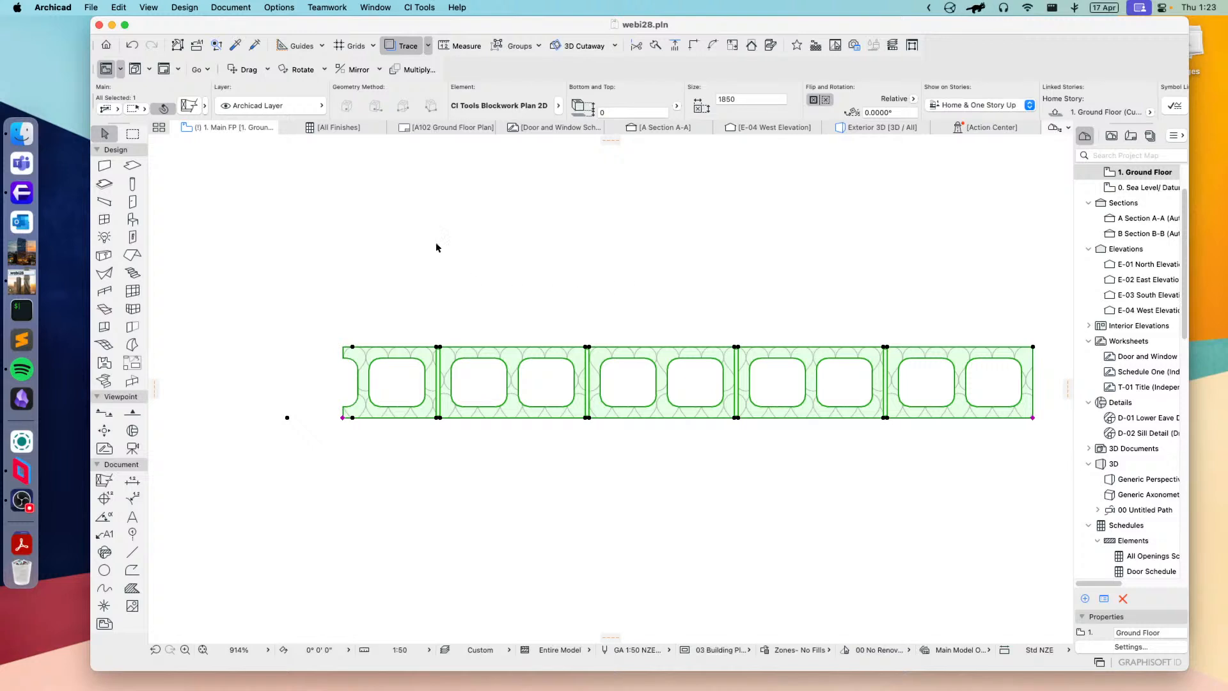
Step: Change the blockwork's block shape to Rebated Jamb and apply it
click(188, 104)
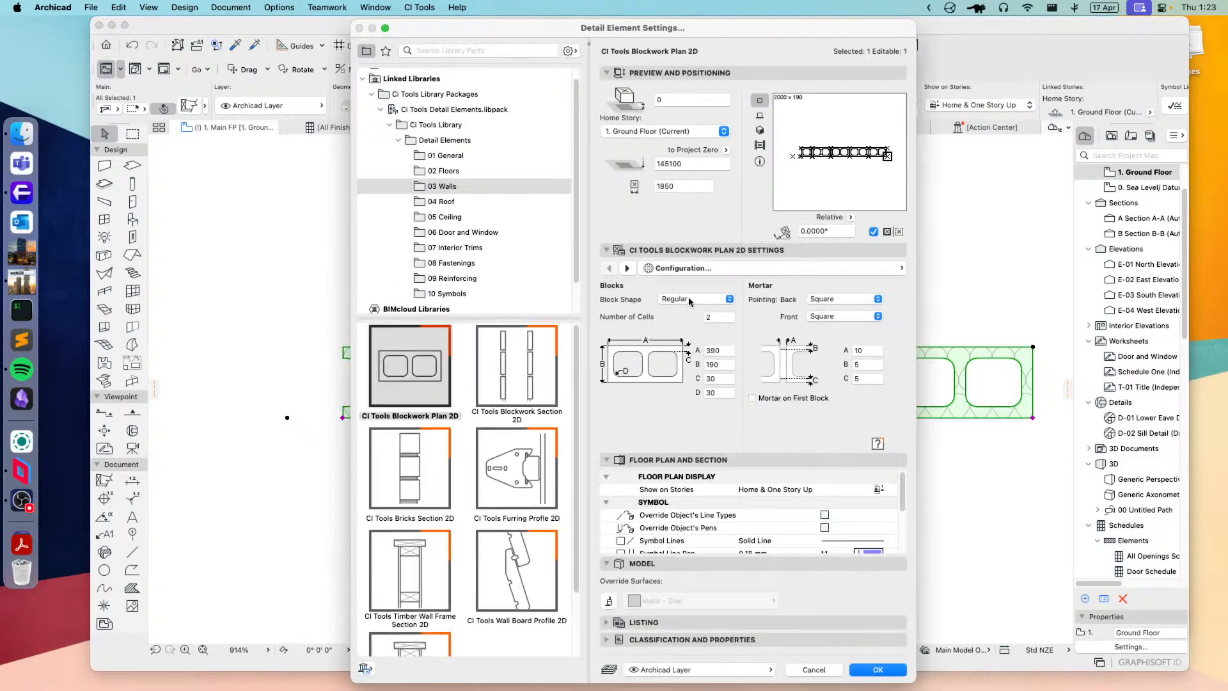
click(690, 299)
click(703, 313)
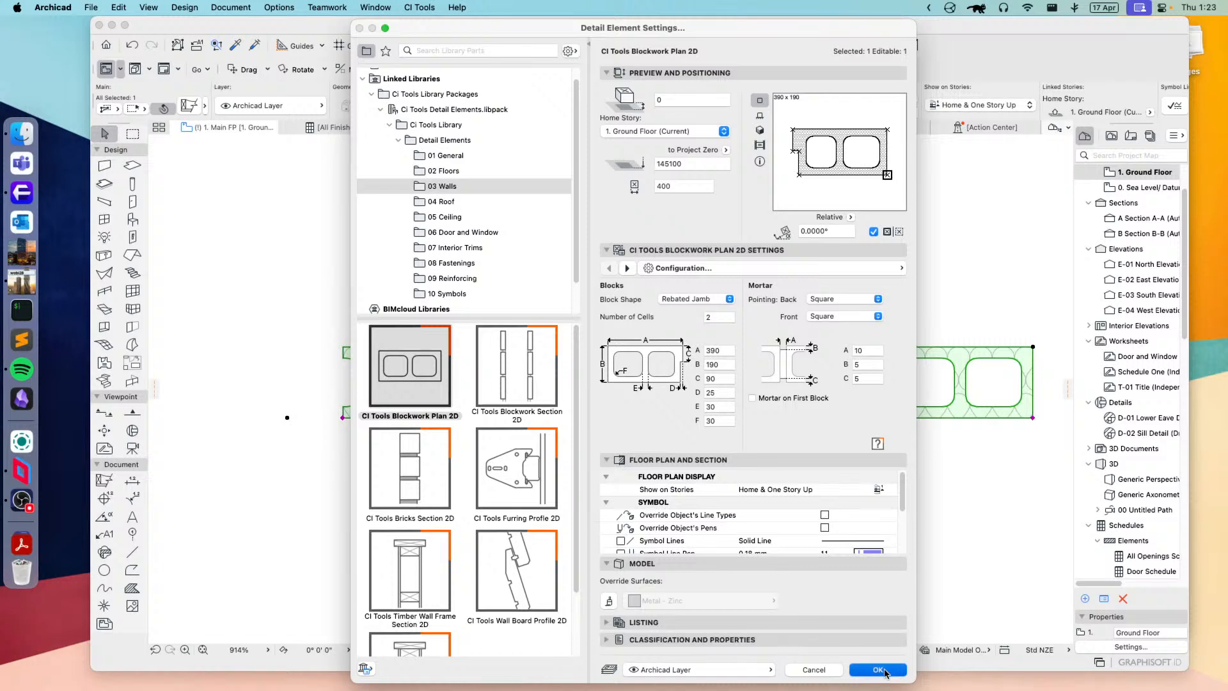
click(878, 670)
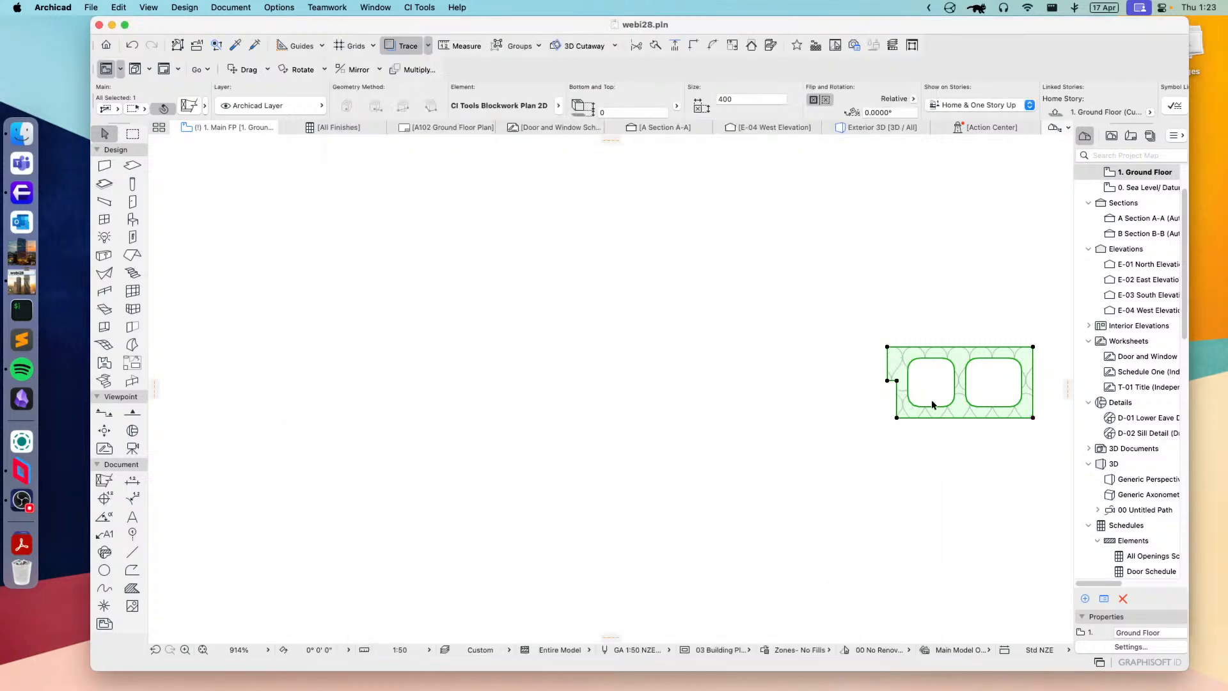
Step: Change the blockwork's block shape to Corner, apply it and inspect the L-shaped block on the plan
click(188, 105)
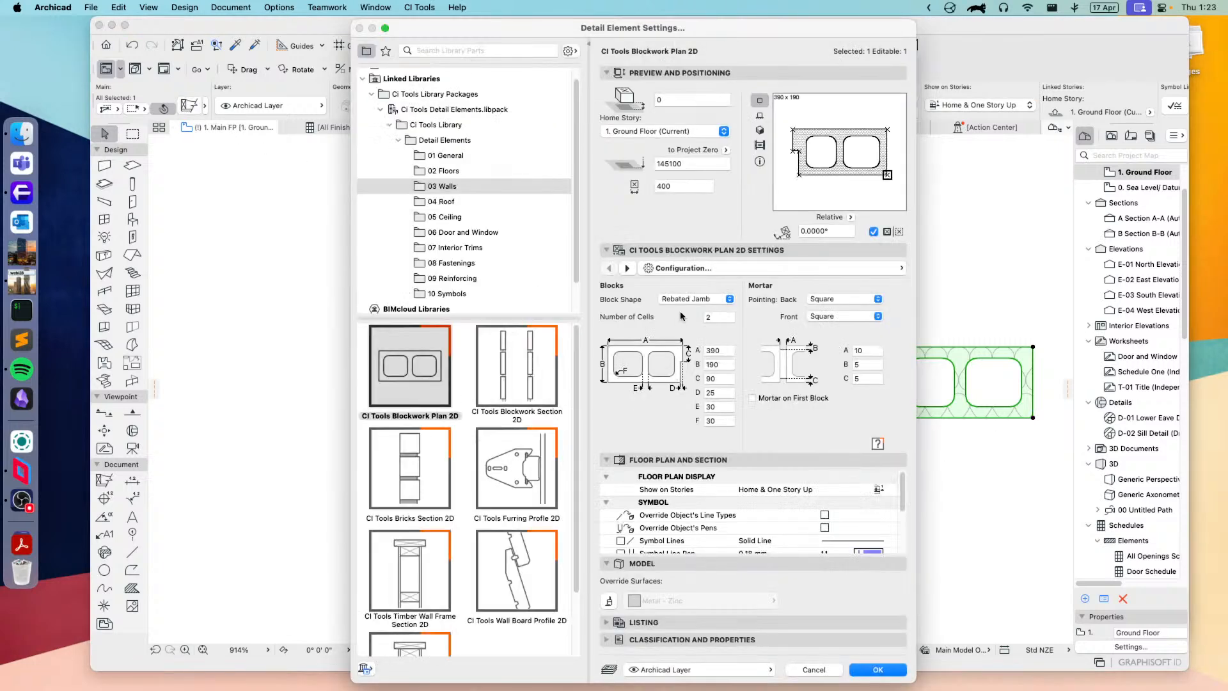
click(690, 299)
click(674, 311)
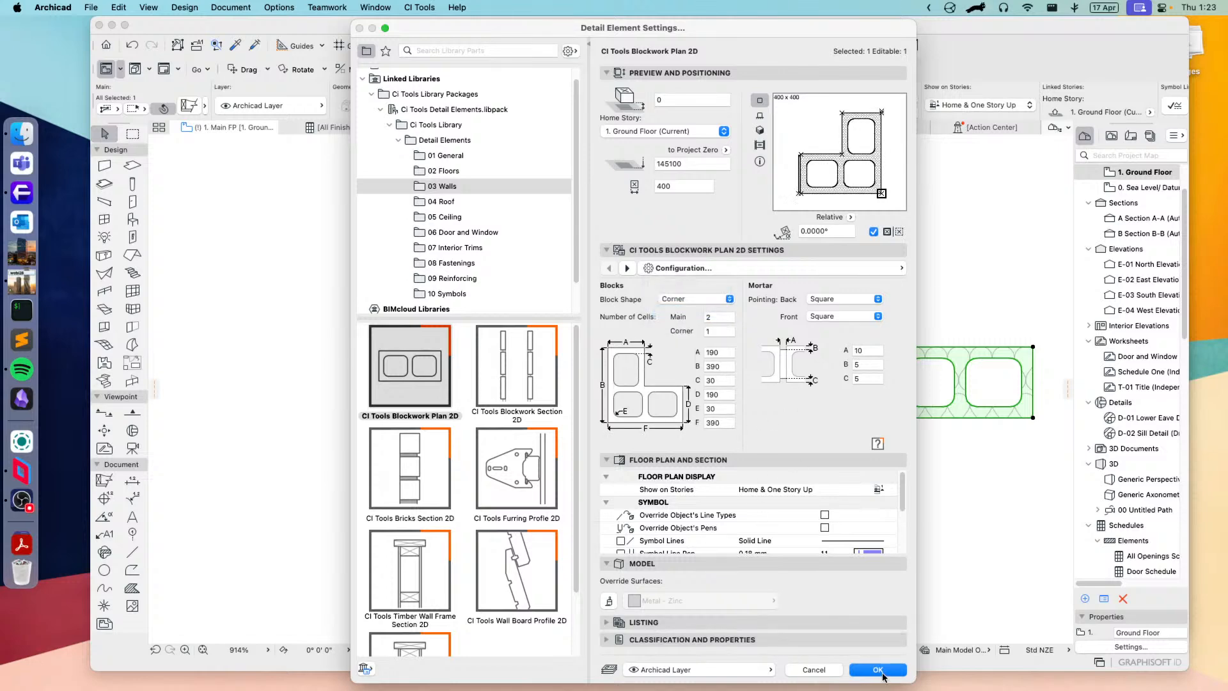
click(878, 670)
scroll(859, 447, right, 5)
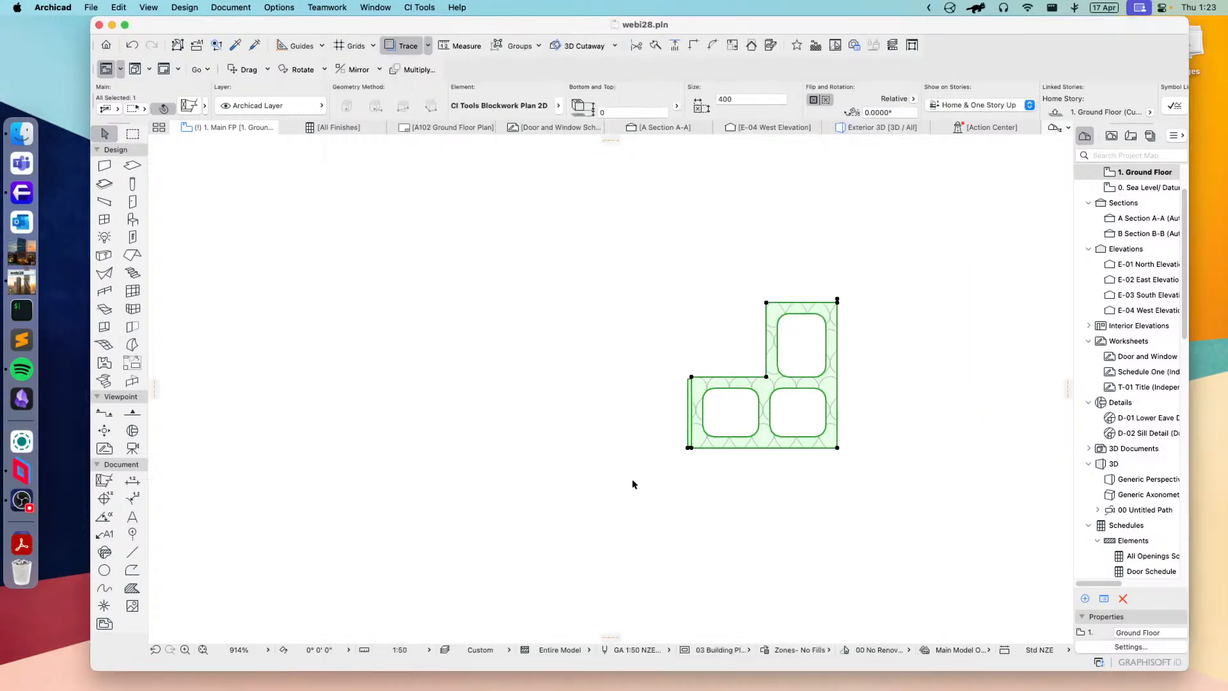
scroll(695, 447, up, 3)
scroll(692, 496, down, 4)
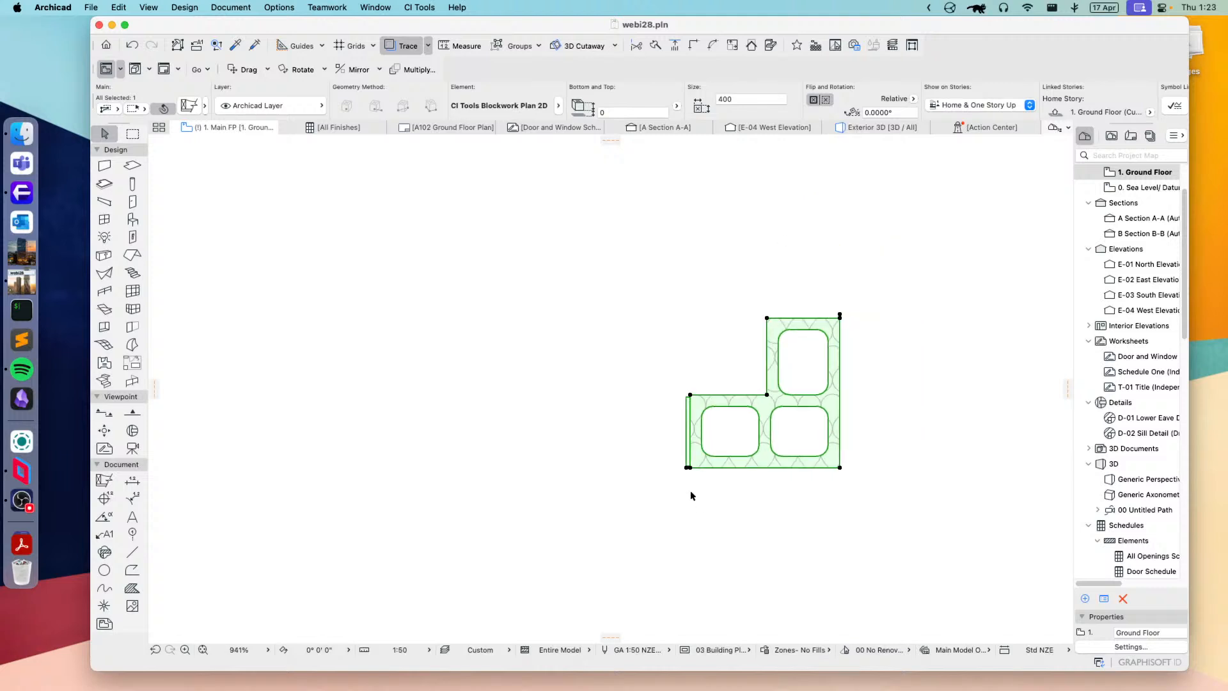
Step: Switch the selected detail element to CI Tools Blockwork Section 2D and set its top block to Sill (projecting)
click(190, 105)
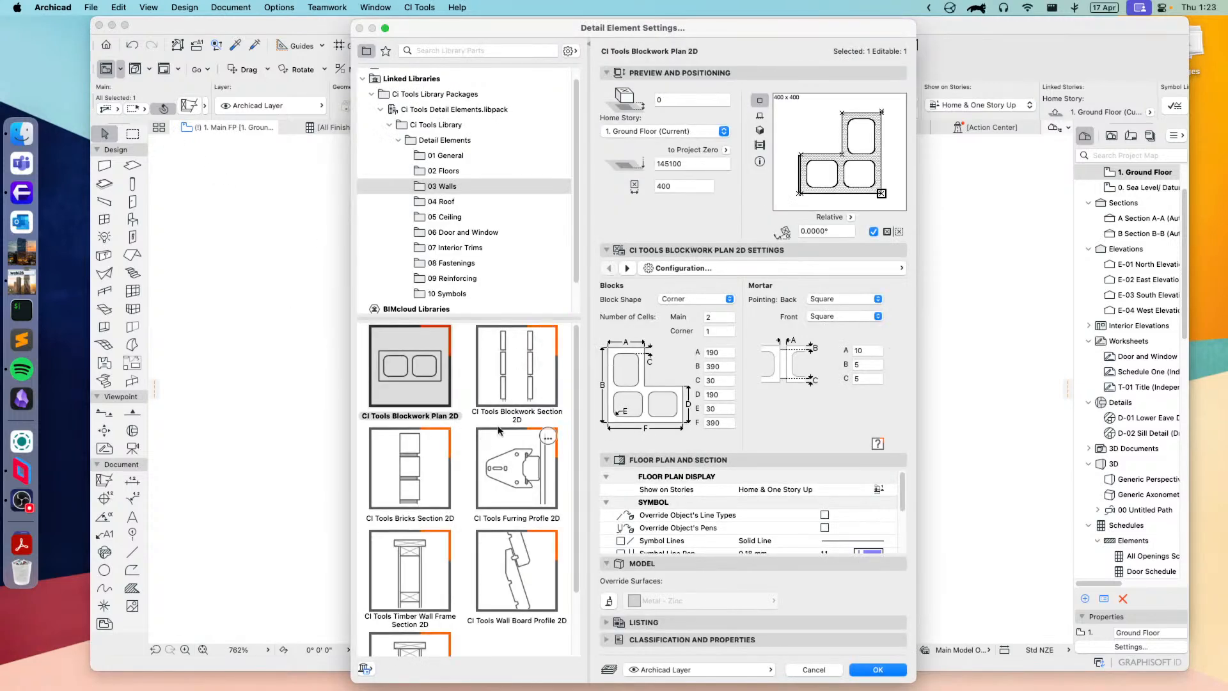
click(541, 366)
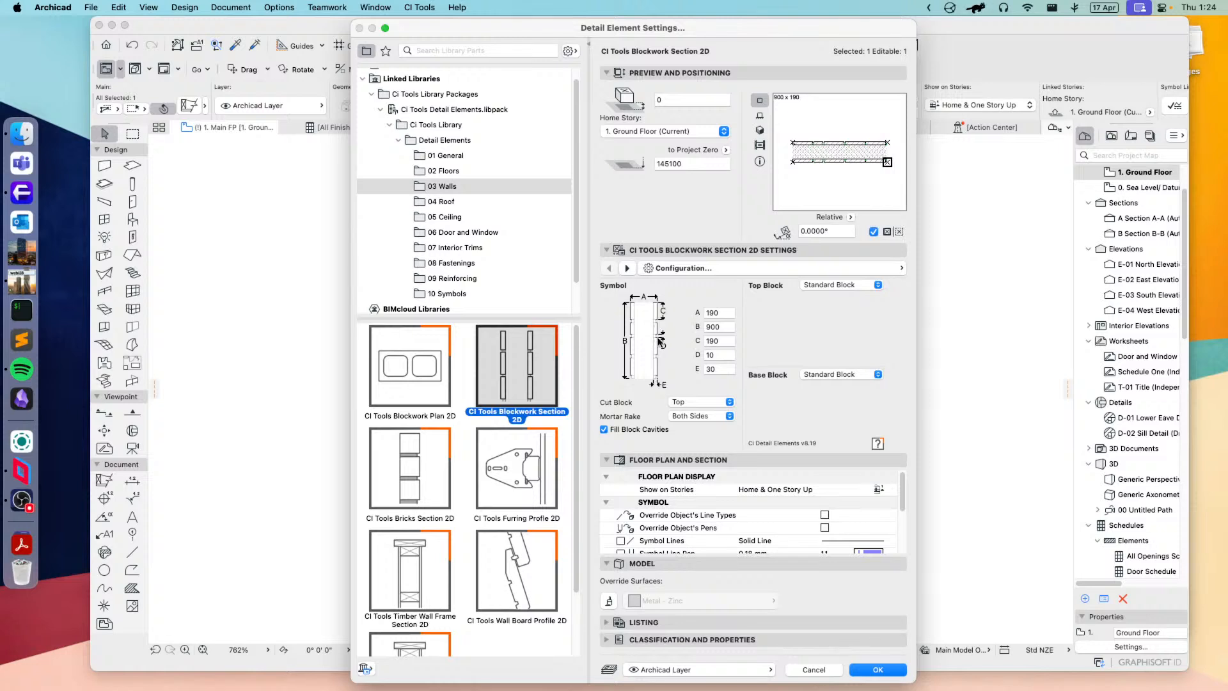
click(848, 282)
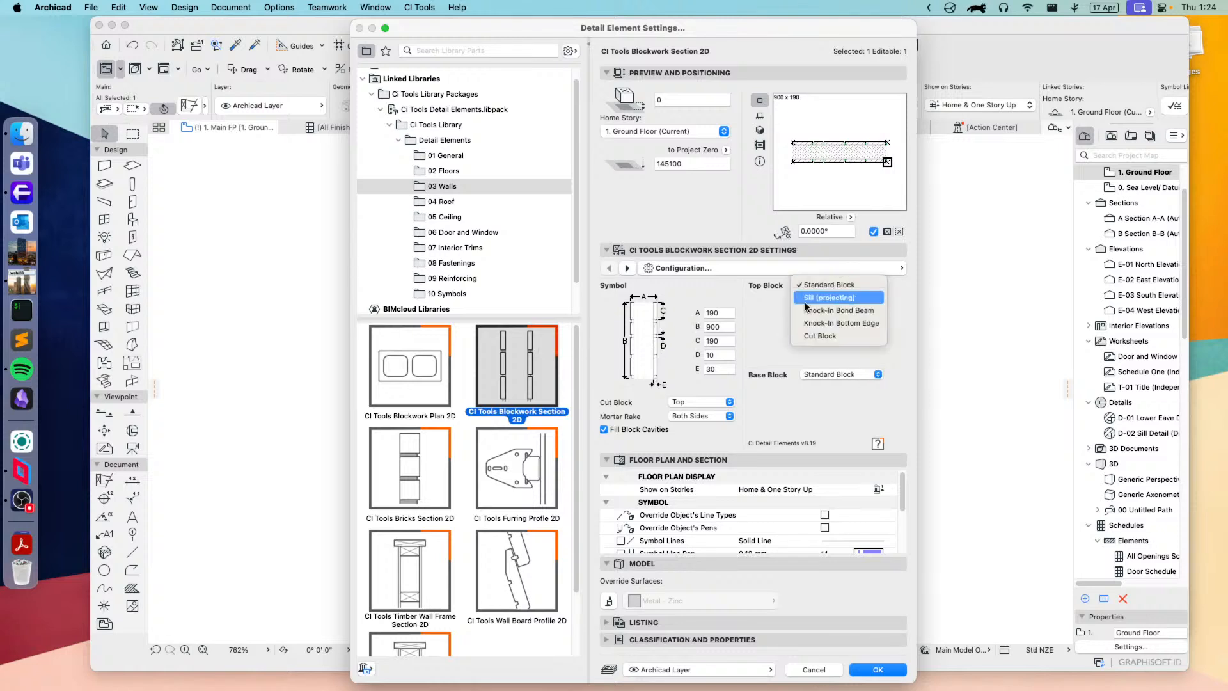
click(828, 302)
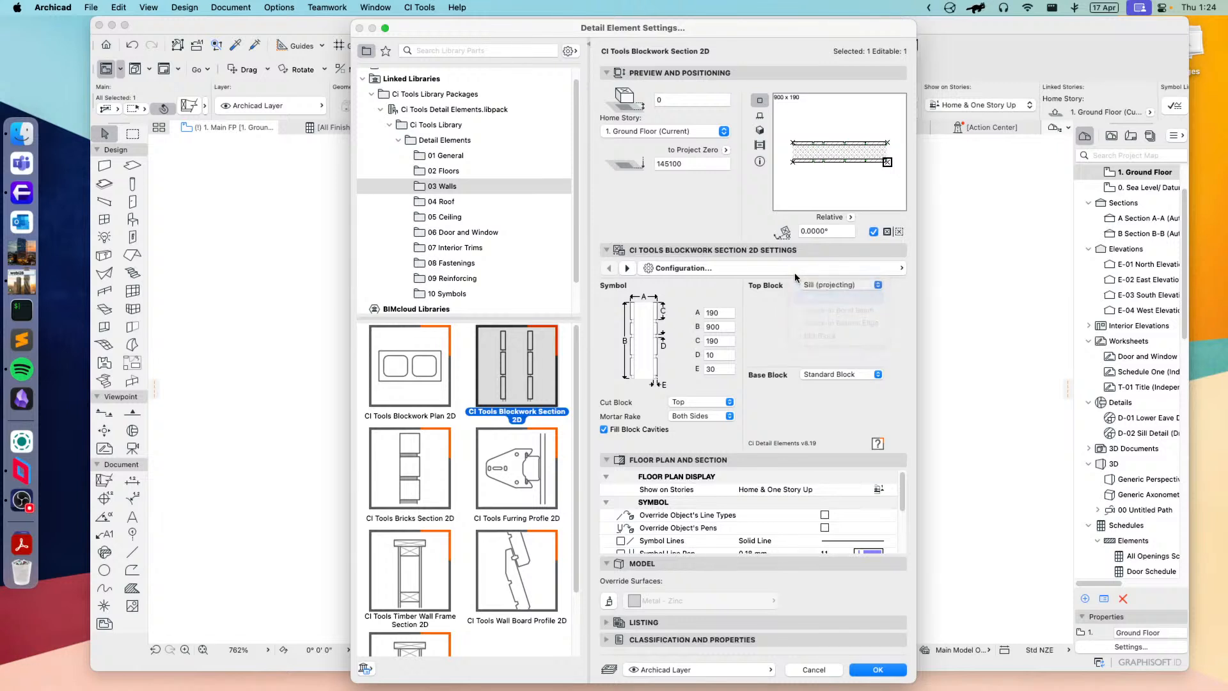
Step: Set the base block to Knock-In Bond Beam with dimension A at 45
click(841, 375)
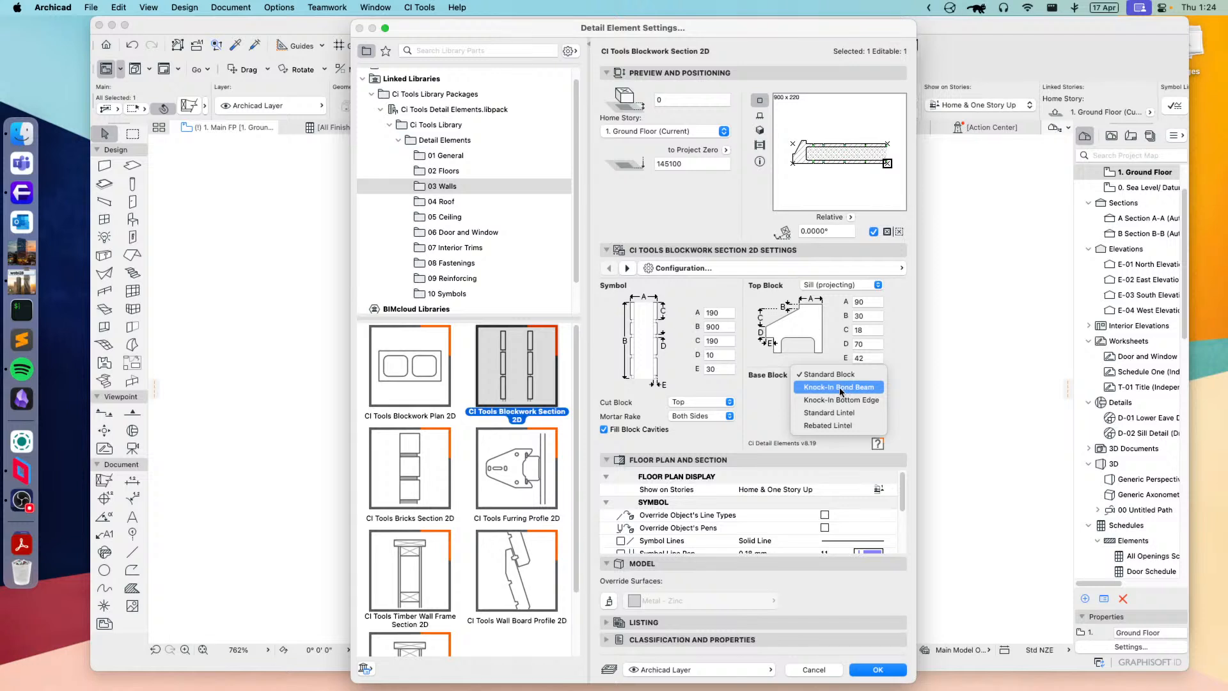
click(840, 388)
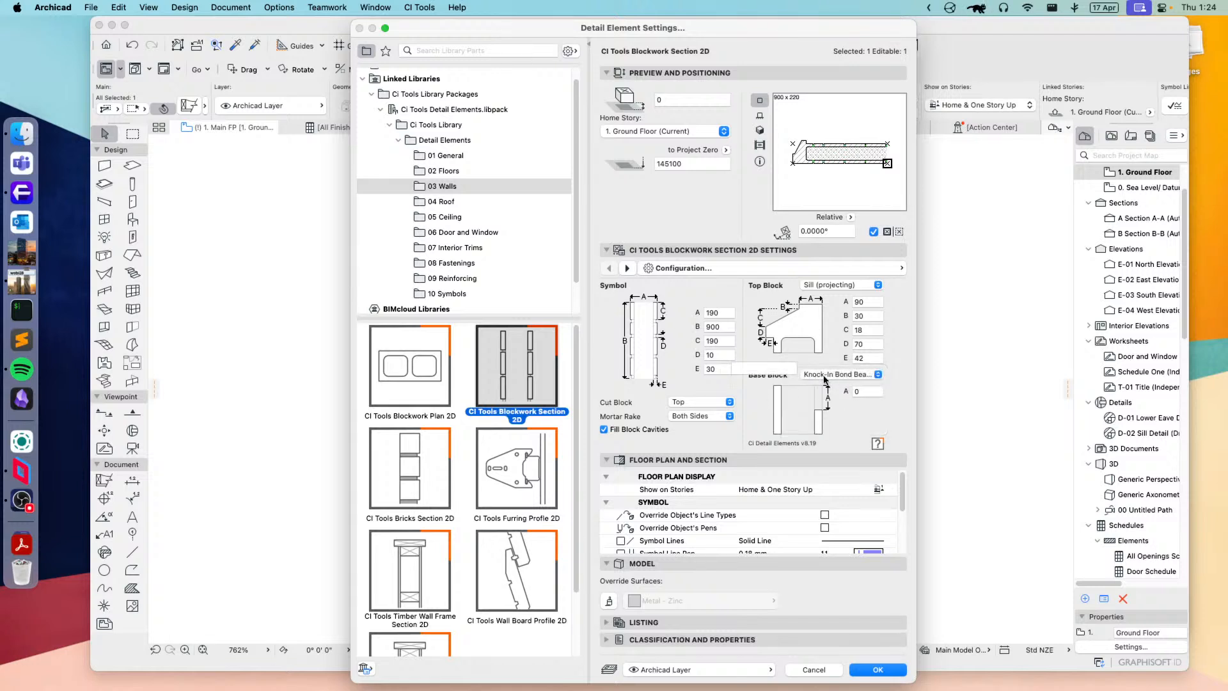
click(863, 390)
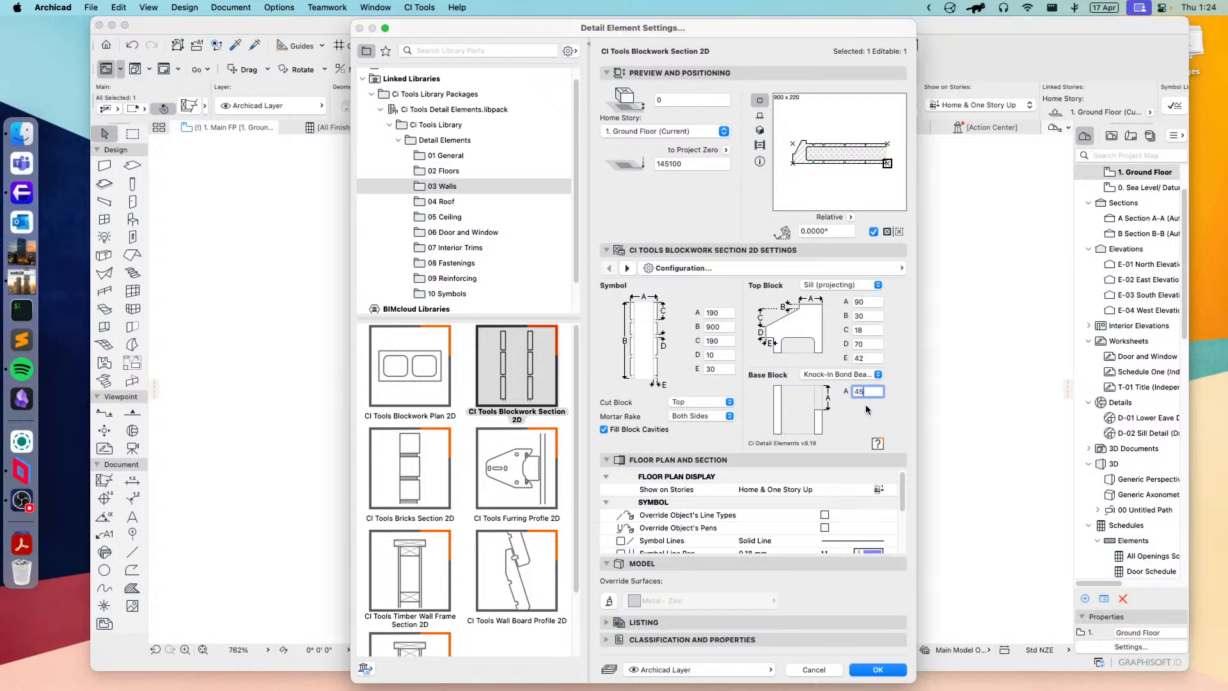
text(45)
key(Return)
Step: Set the base block to Rebated Lintel, check the mortar rake options and apply the settings to the element
click(856, 376)
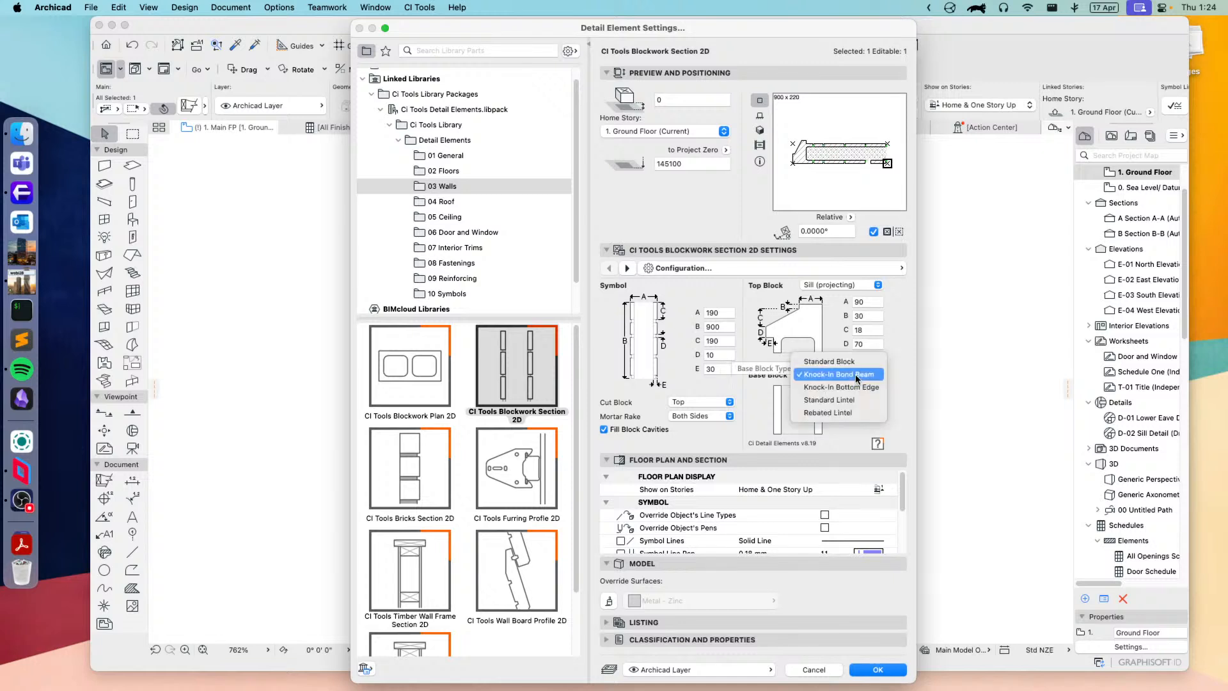
click(831, 413)
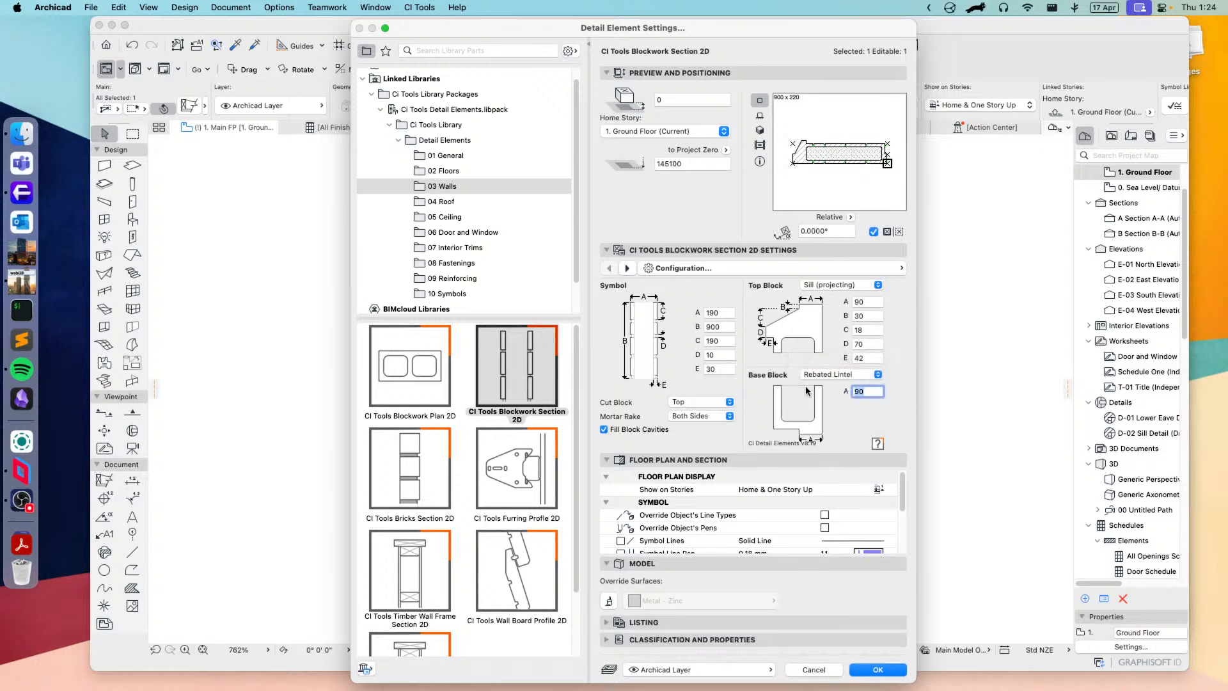
click(691, 417)
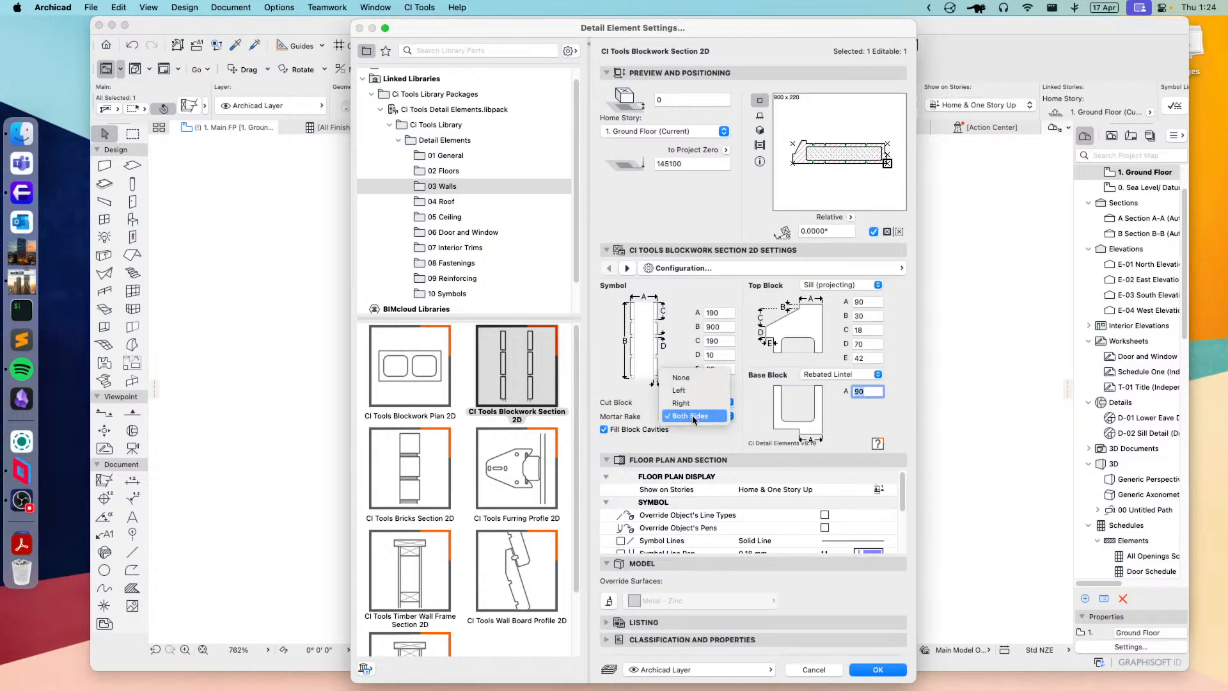
click(711, 441)
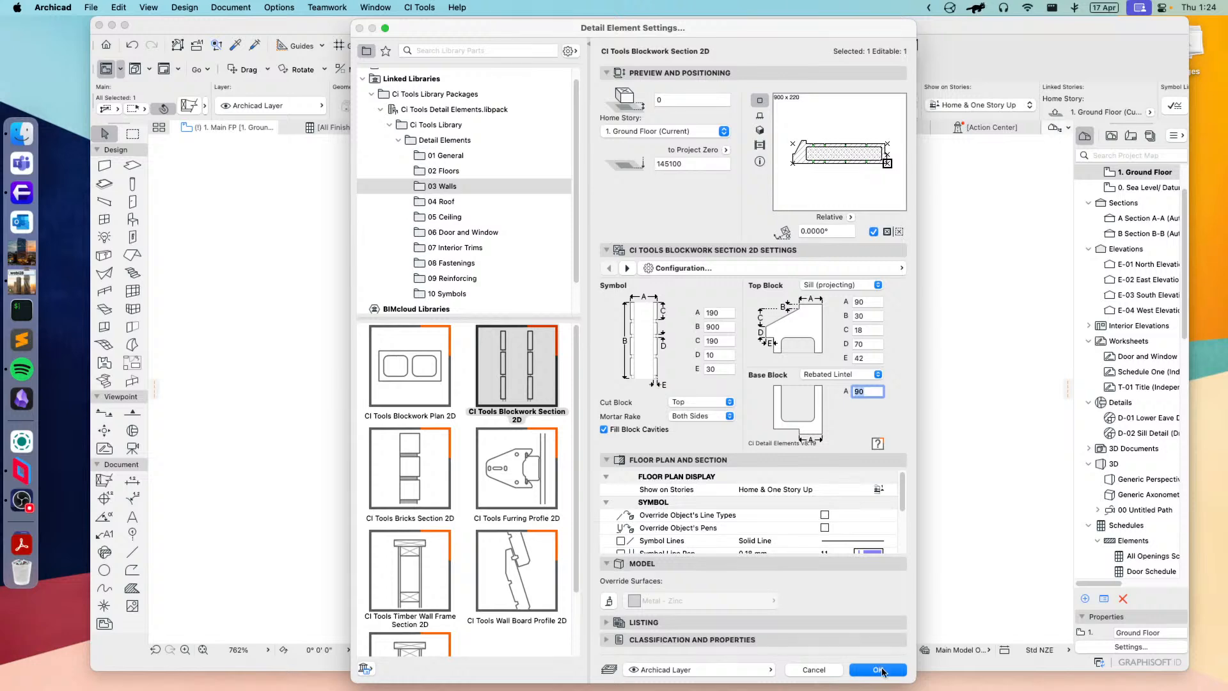
click(882, 670)
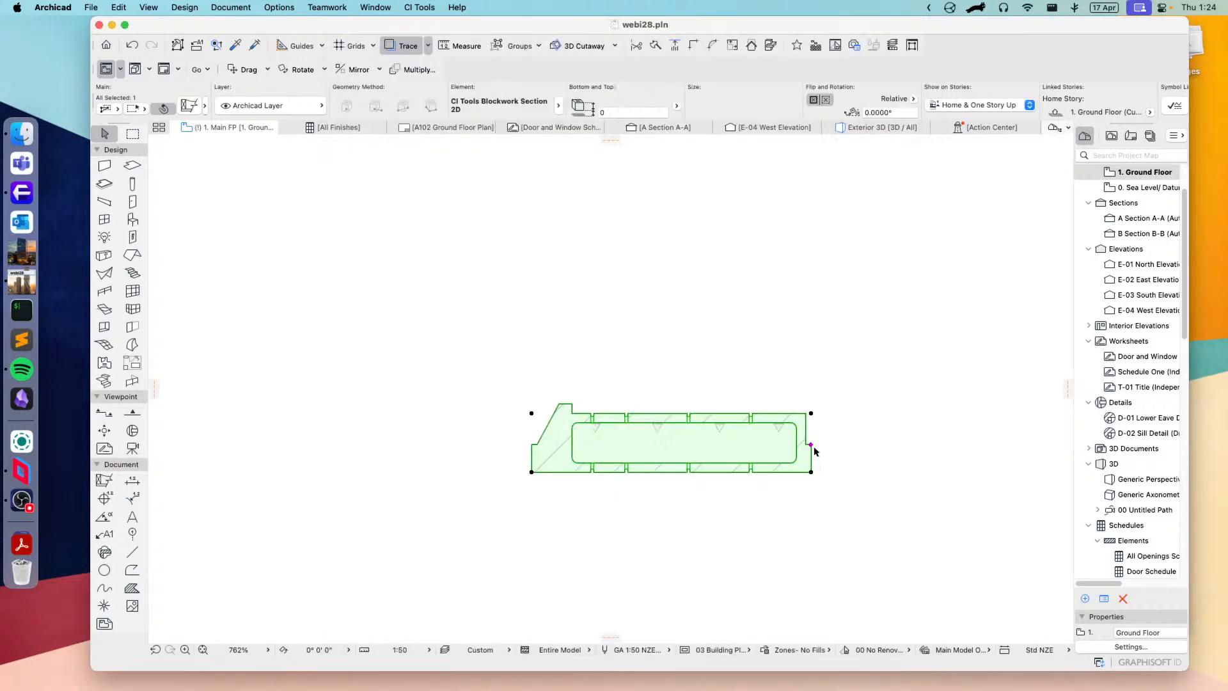
Step: Adjust the lintel rebate to about 122 mm and stretch the blockwork section to about 1515 mm long
click(811, 446)
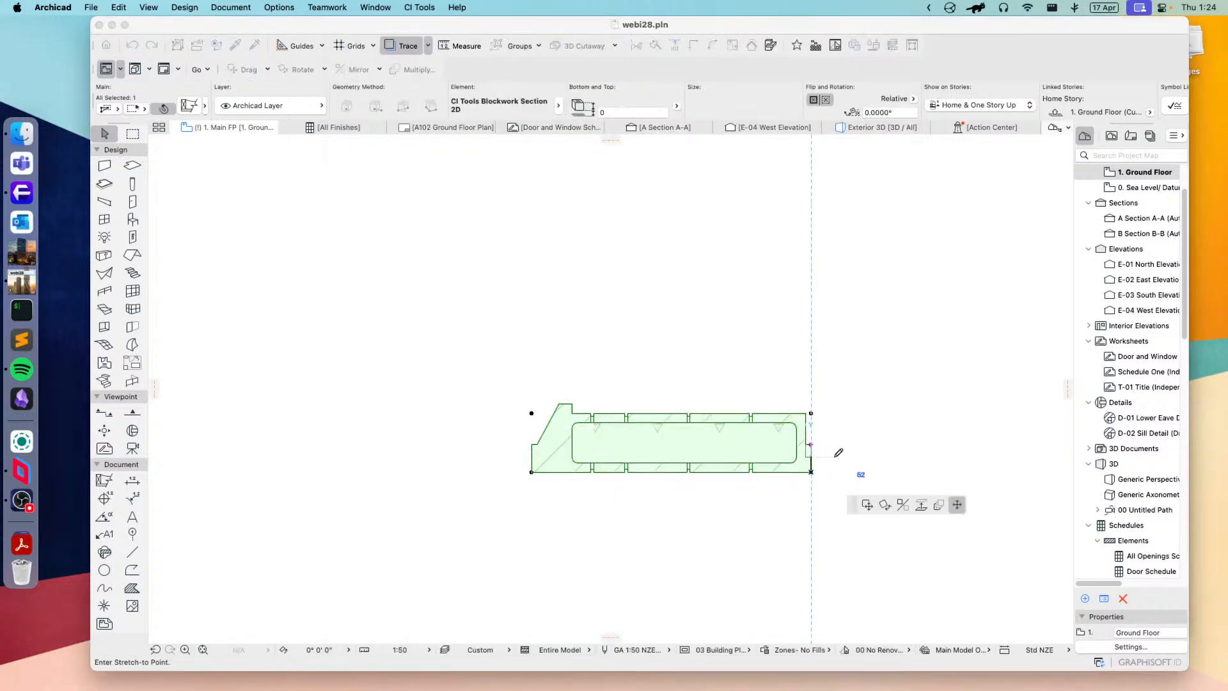
click(826, 434)
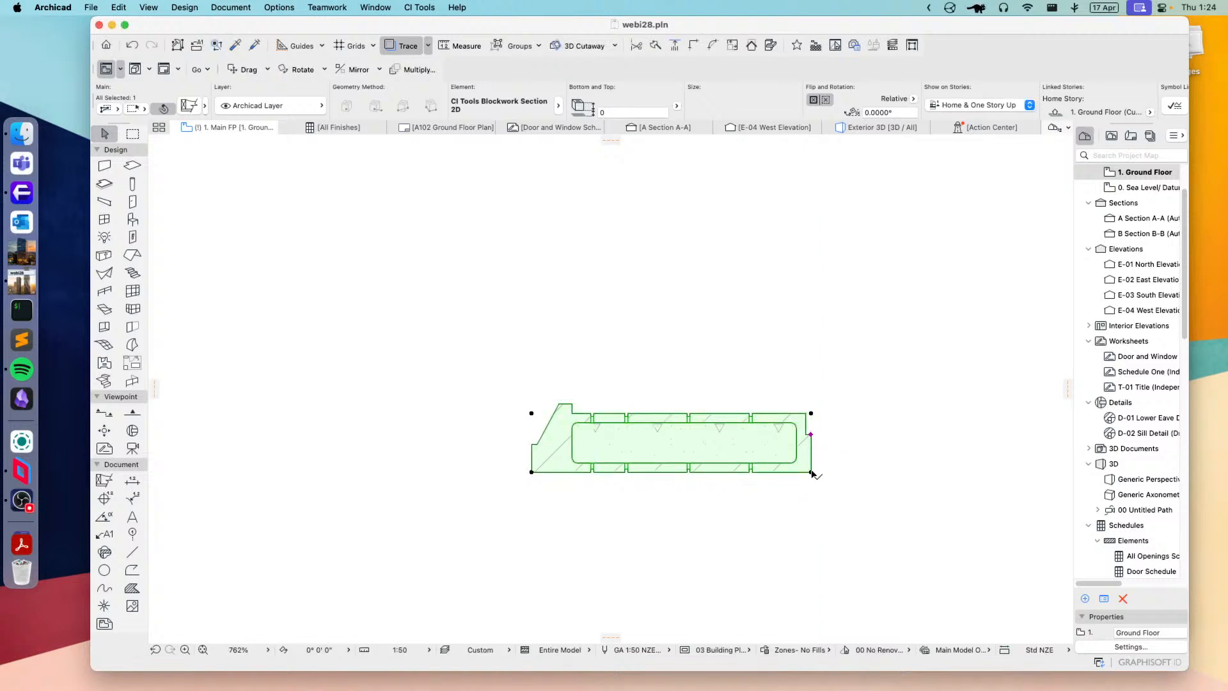
click(811, 472)
middle_drag(966, 472, 814, 455)
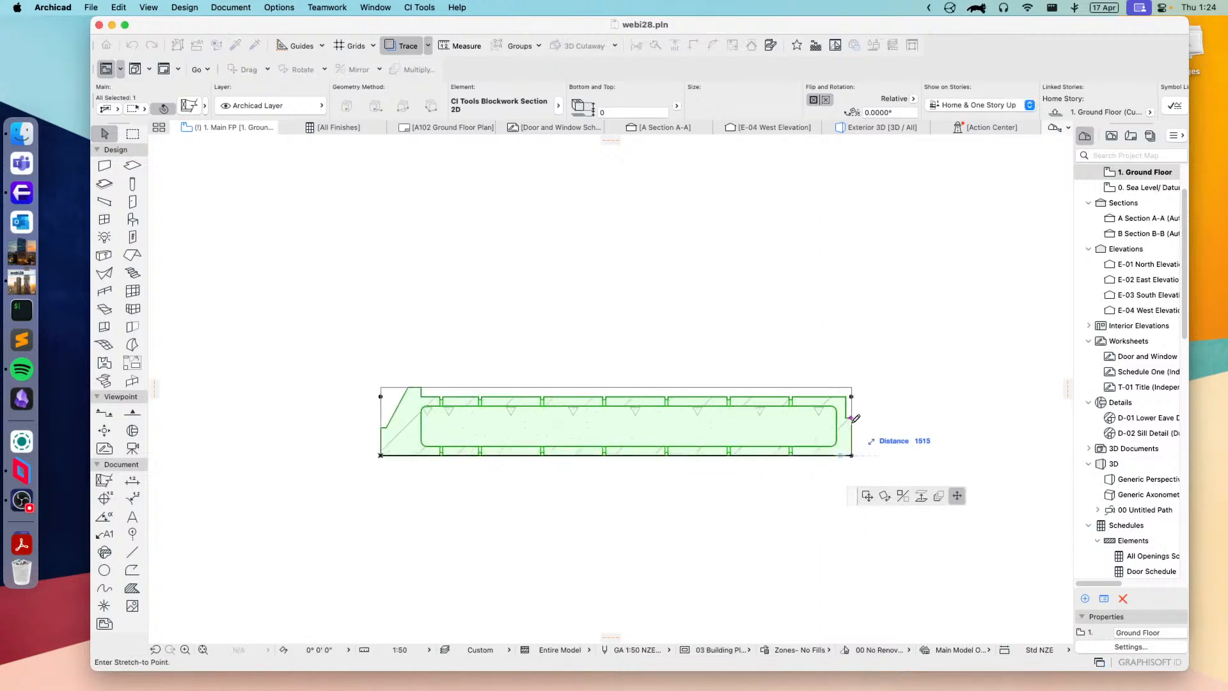
click(851, 418)
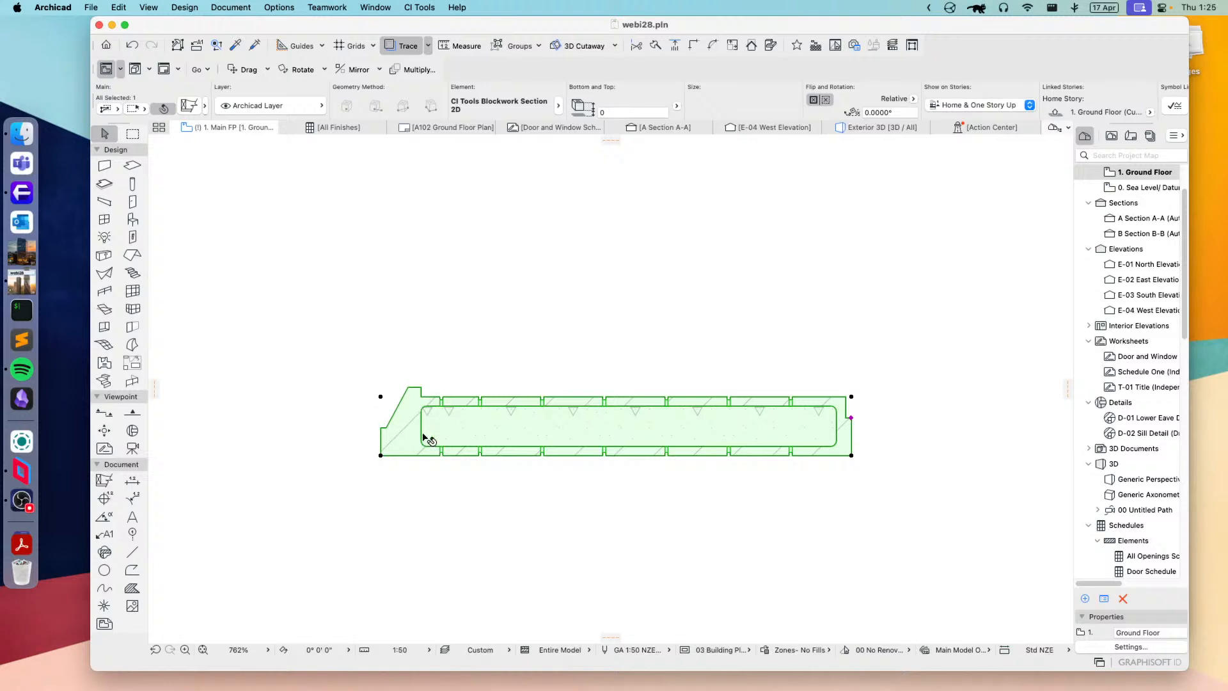
Step: Change the blockwork section's cut block position to Base and apply it
click(192, 108)
click(678, 405)
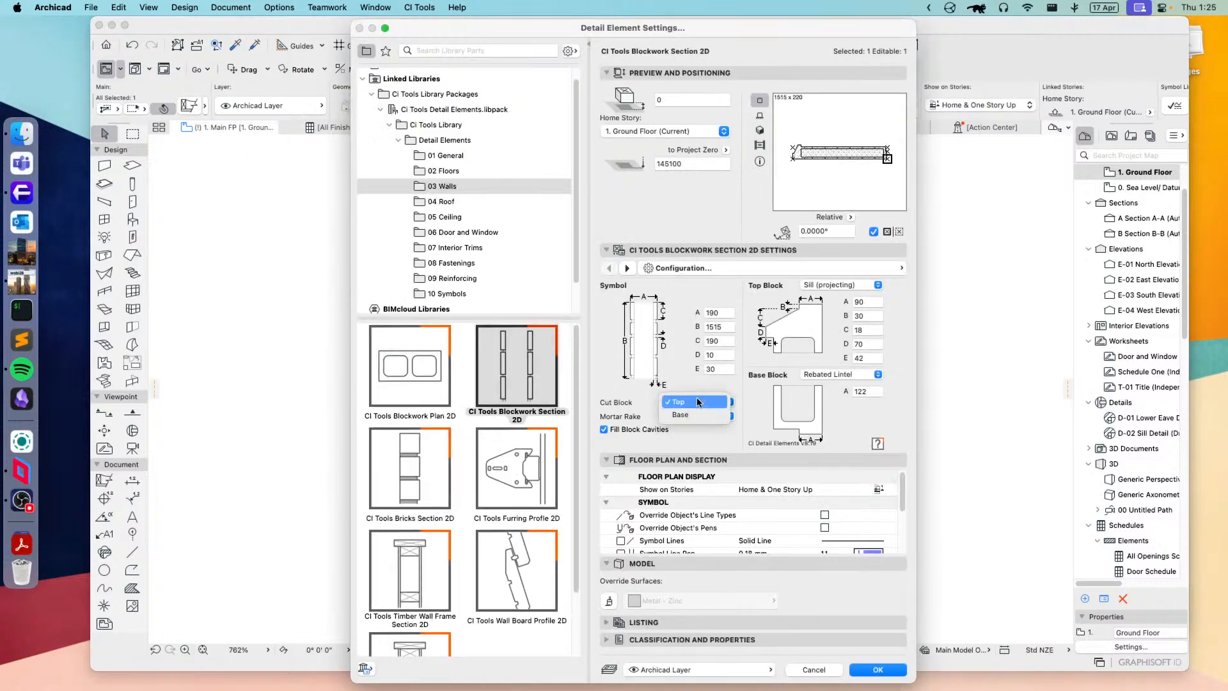
click(679, 409)
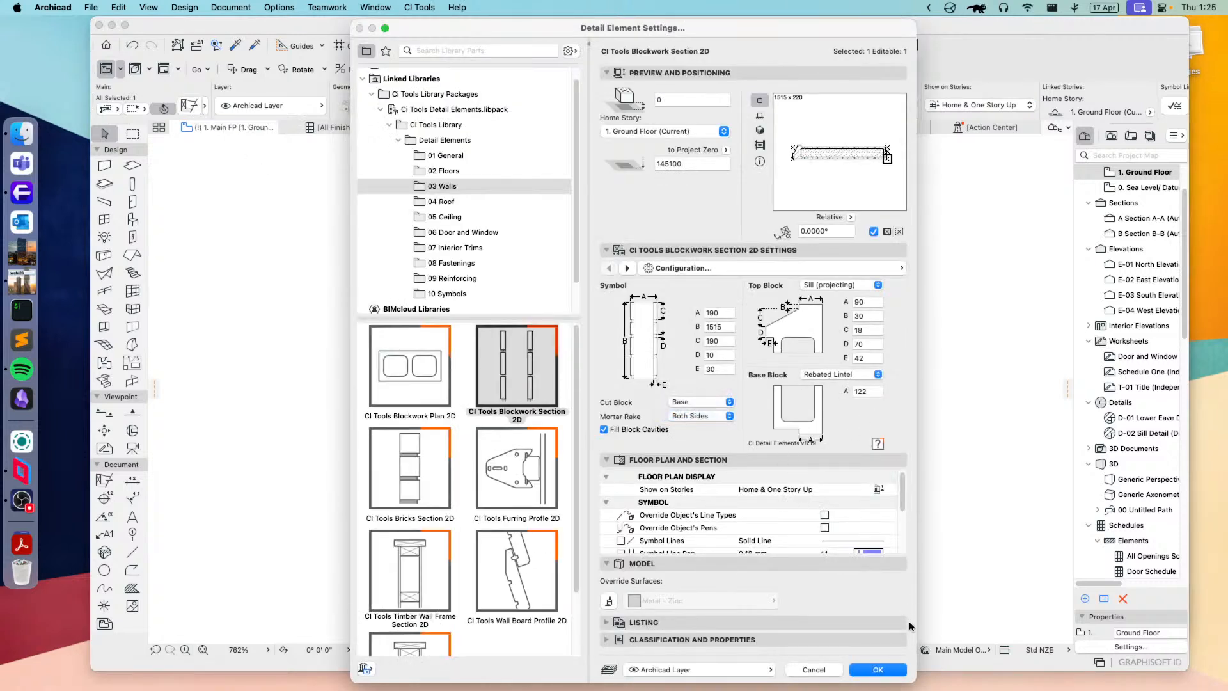
click(877, 669)
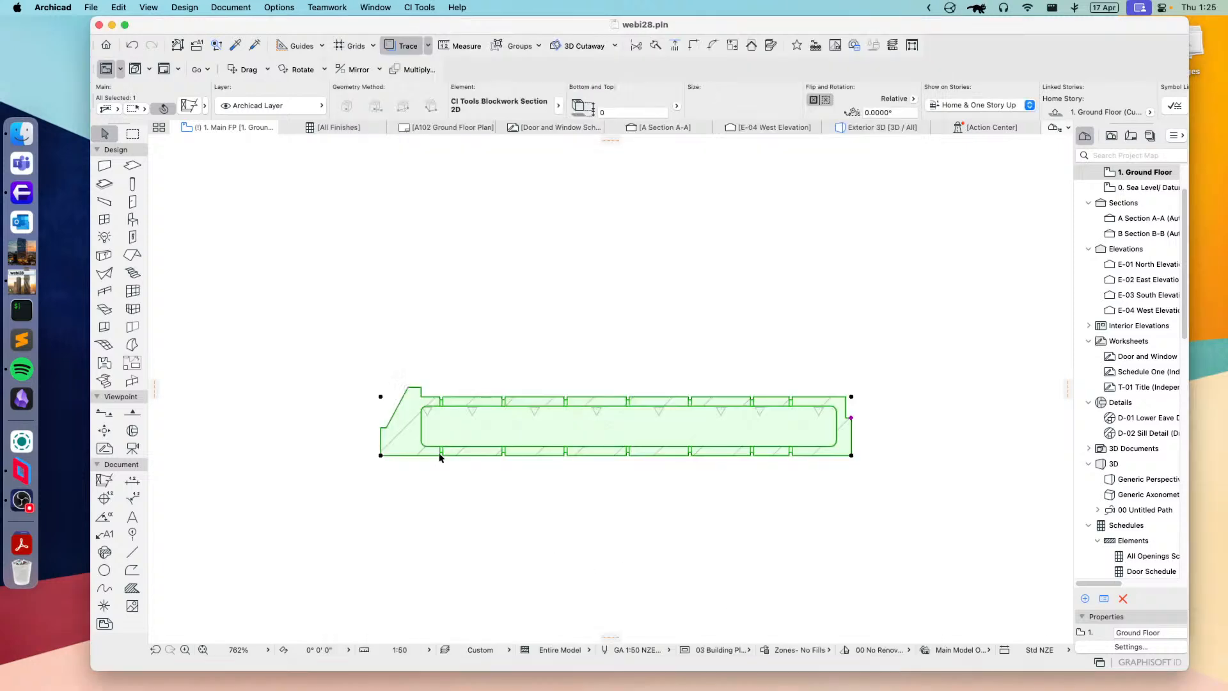
Step: Stretch the sill end of the blockwork section inward to make it about 1484 mm long
mouse_move(381, 457)
mouse_down()
mouse_move(355, 458)
mouse_move(398, 457)
mouse_up()
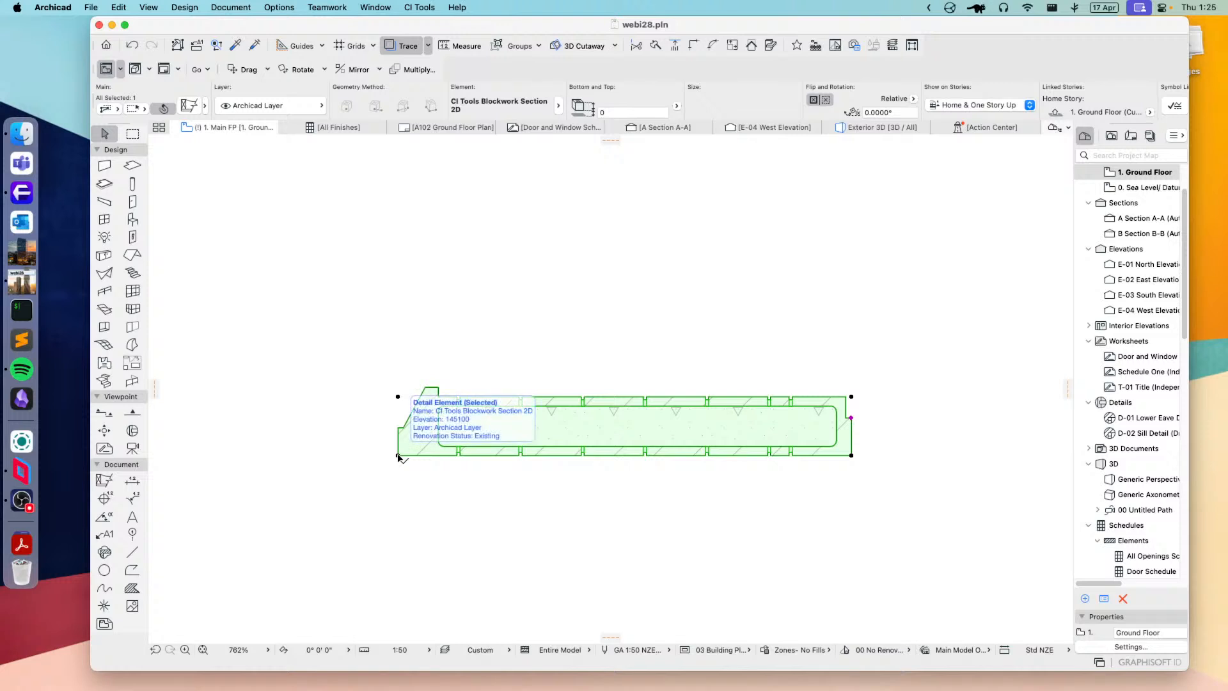
click(398, 457)
click(390, 455)
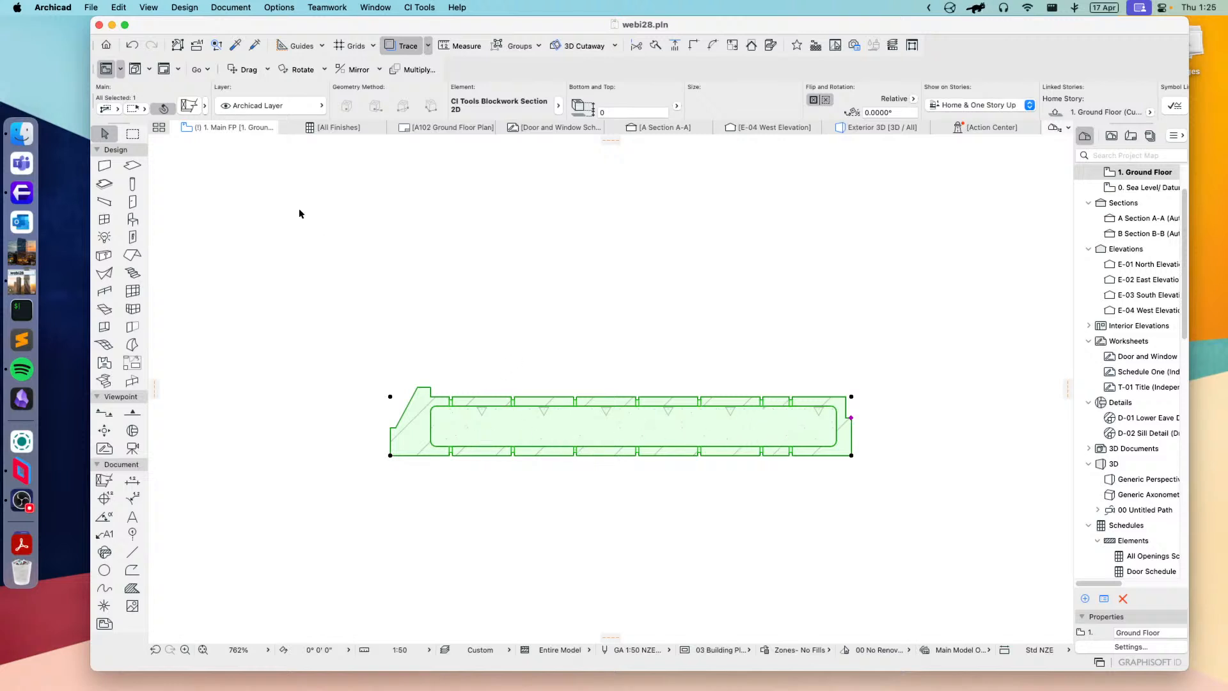
Step: Review CI Tools Bricks Section 2D, then switch the element to CI Tools Furring Profile 2D and apply it
click(191, 106)
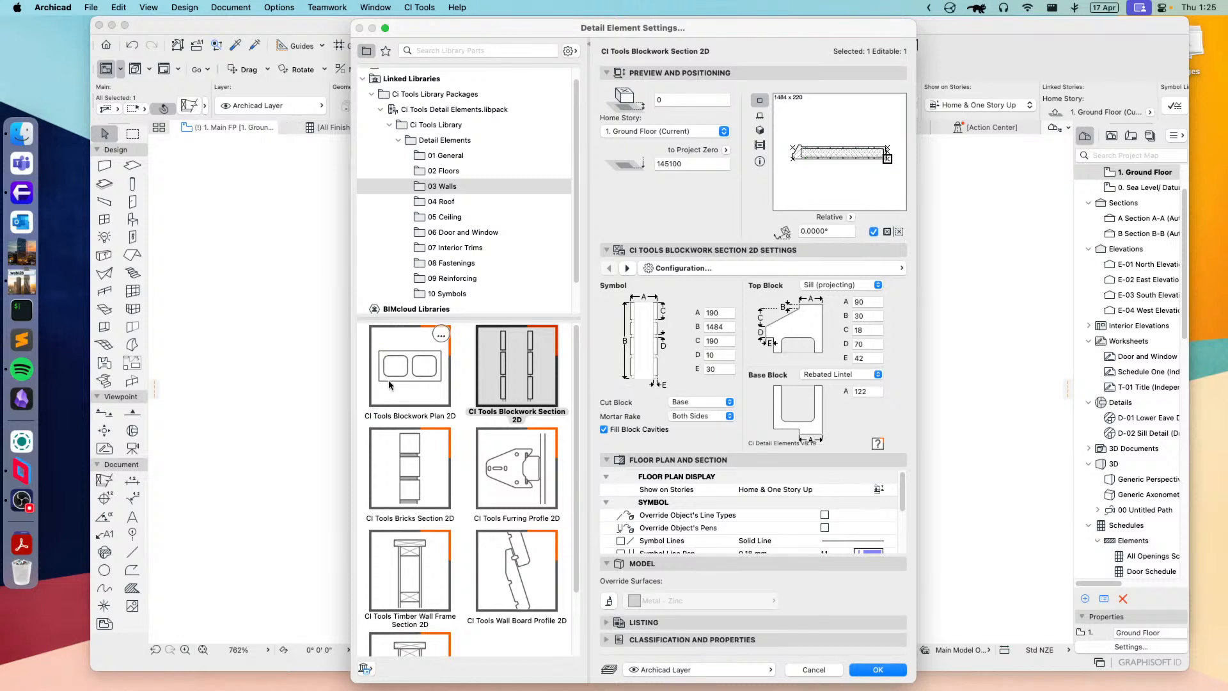
click(426, 484)
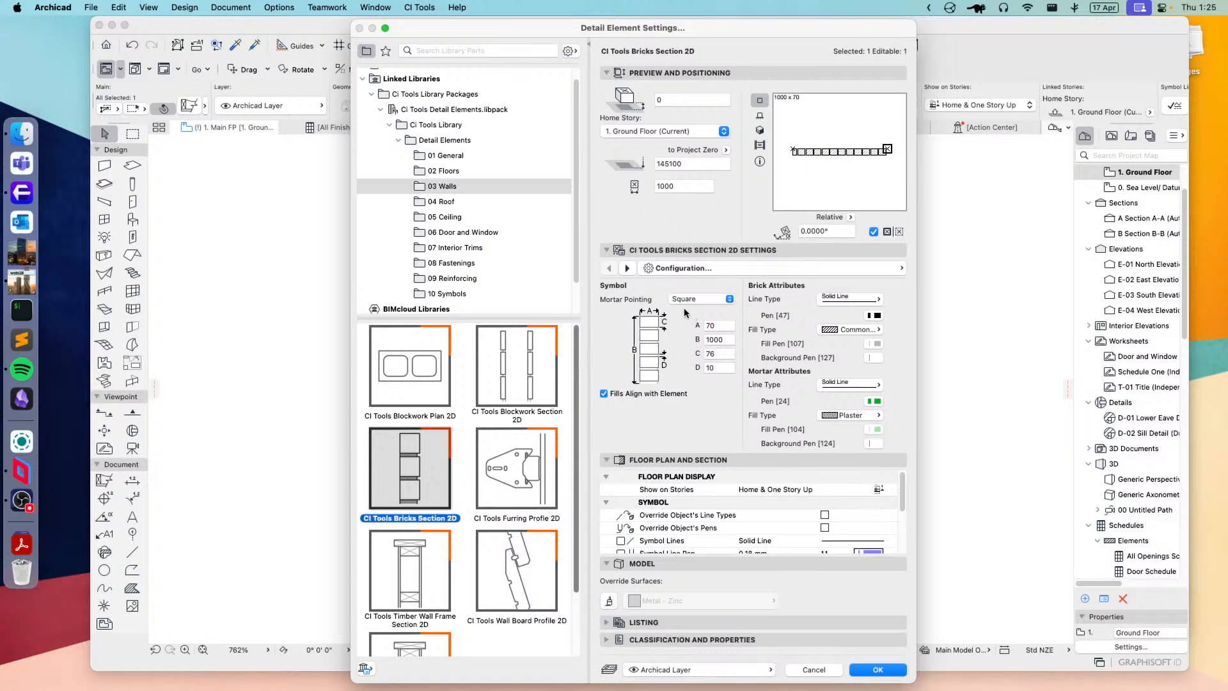
click(528, 472)
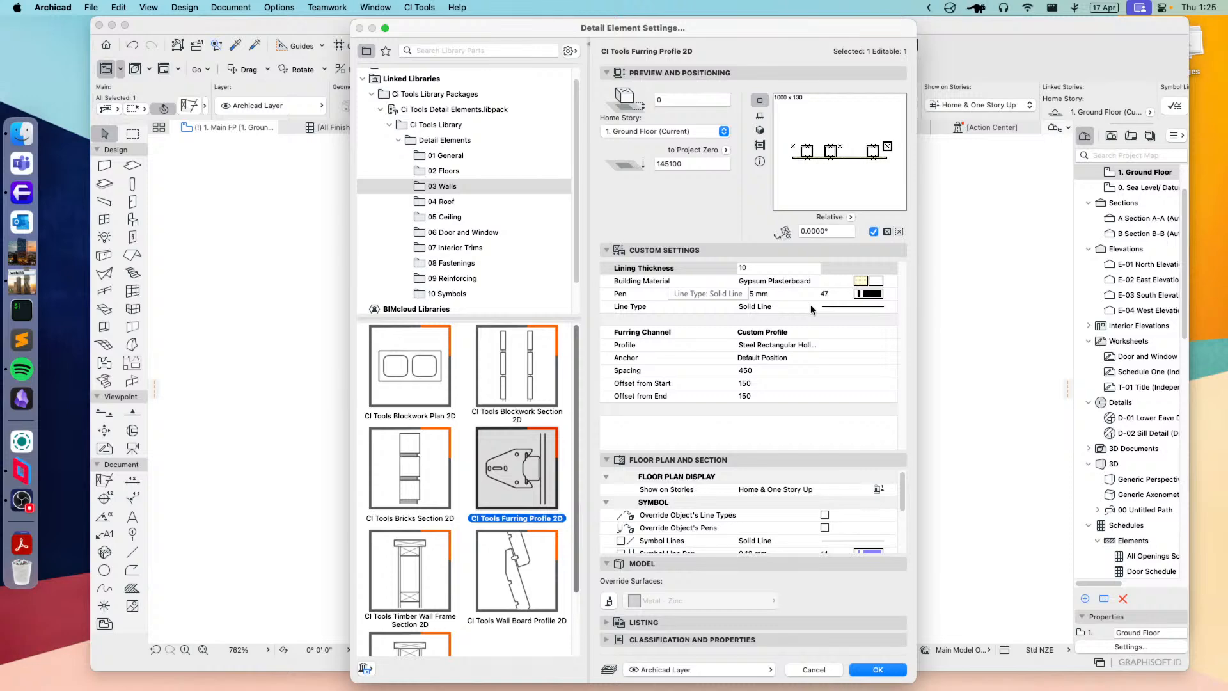
click(875, 669)
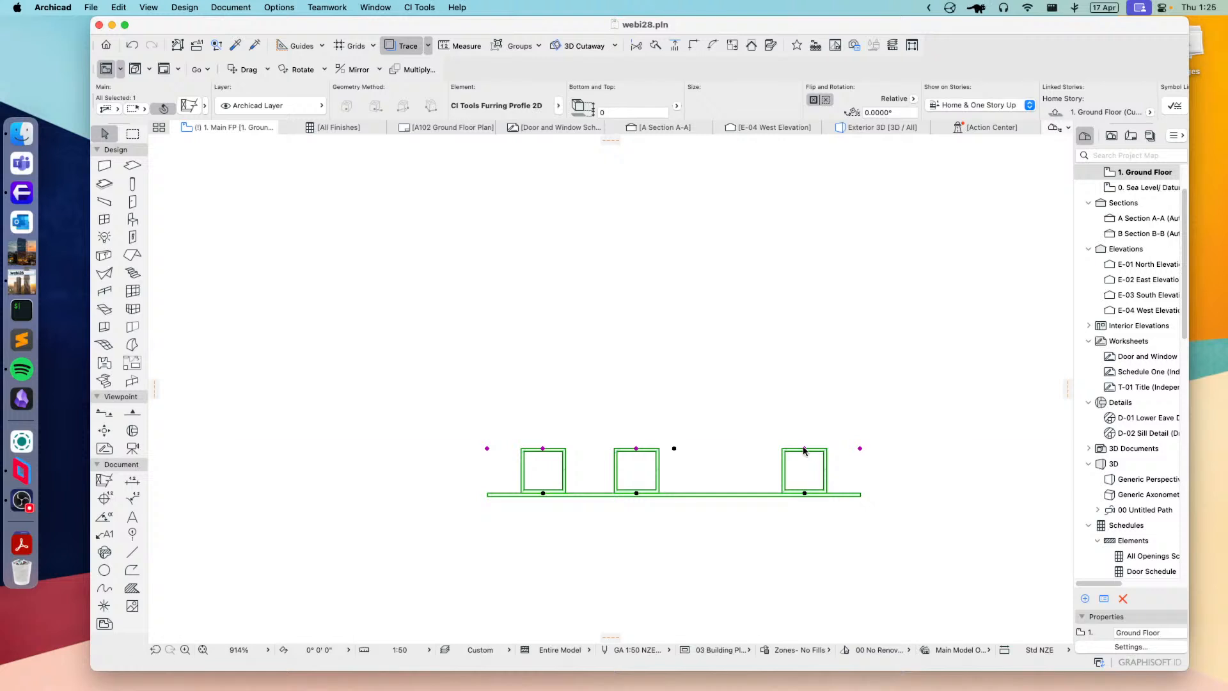
Step: Shift the rightmost furring channel inward to an offset of about 216 mm and stretch the lining to about 1461 mm long
click(804, 448)
click(779, 448)
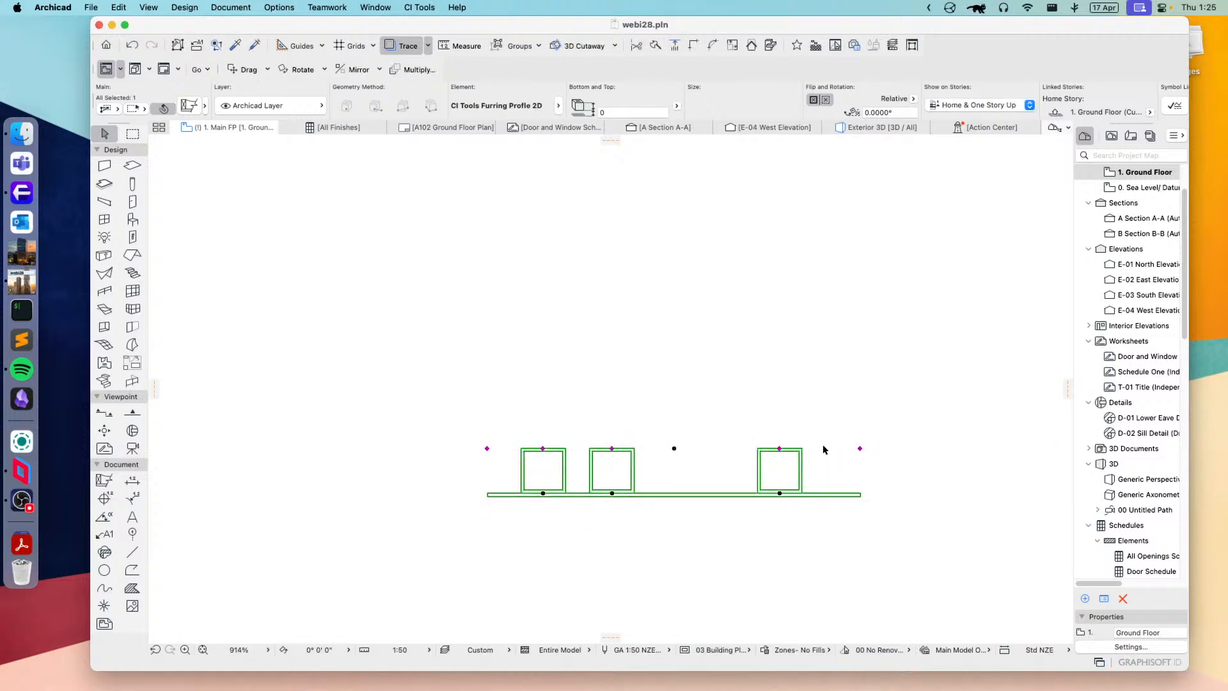
click(860, 448)
click(1000, 448)
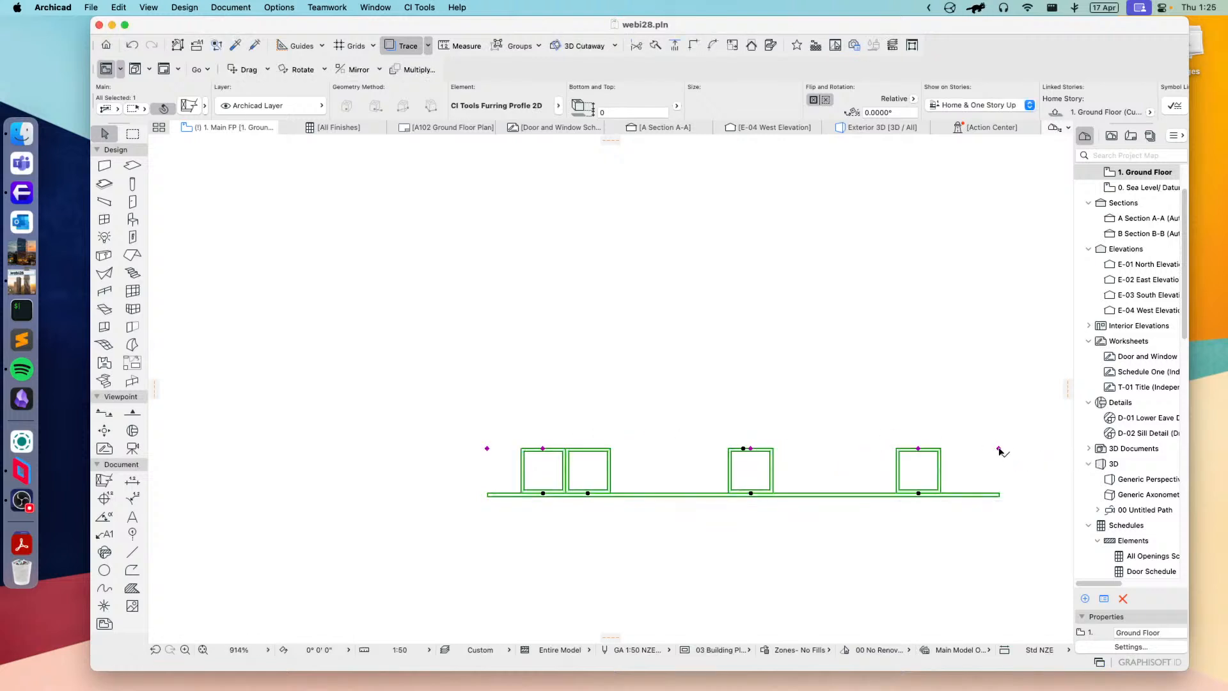
middle_drag(965, 459, 831, 463)
click(865, 453)
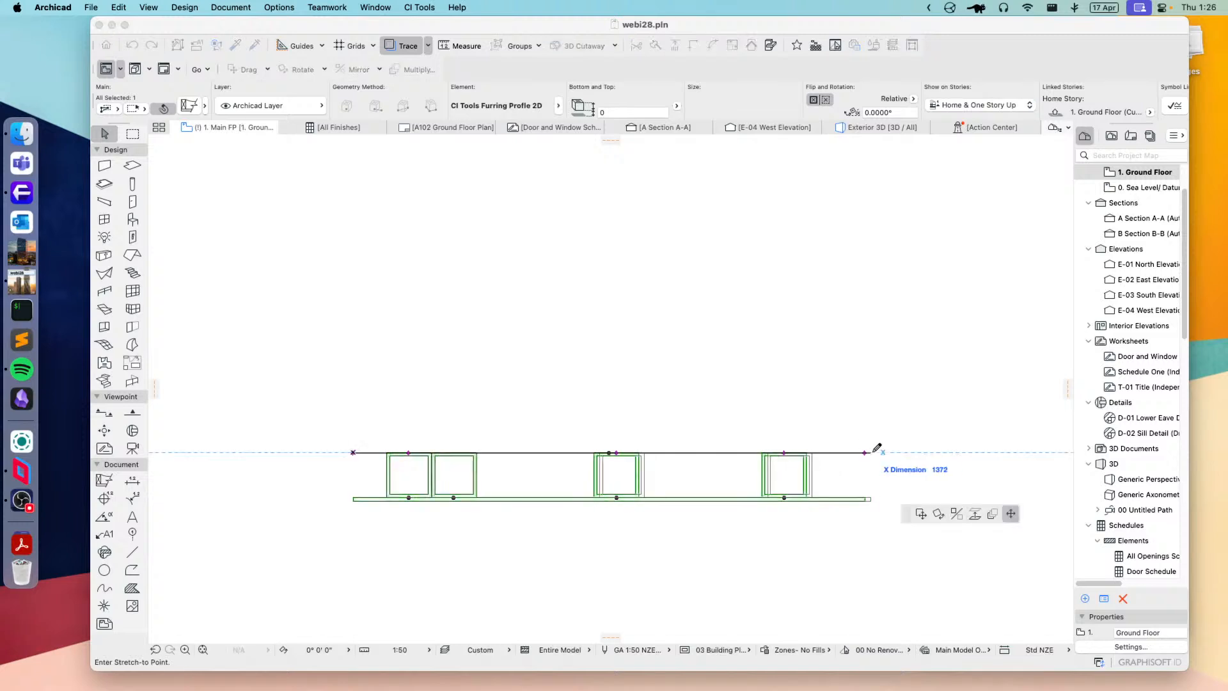
click(894, 452)
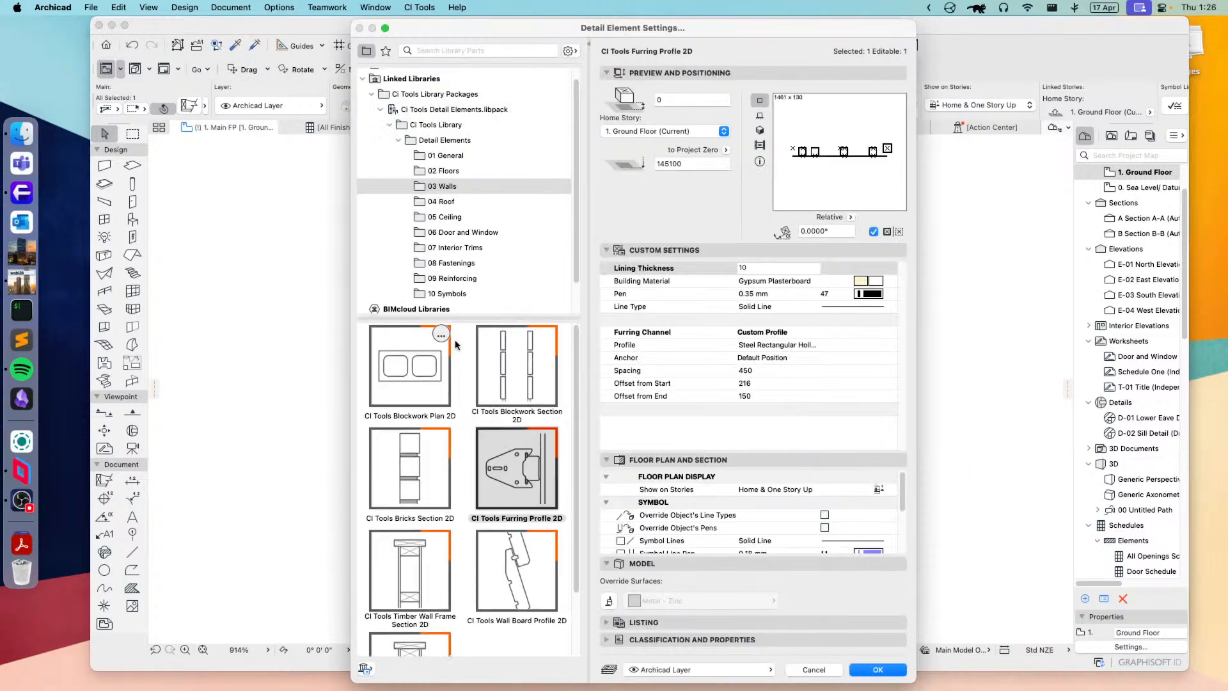
Step: Change the furring channel's custom profile to Precast Double Tee, apply it and inspect the element on the plan
click(189, 105)
click(808, 333)
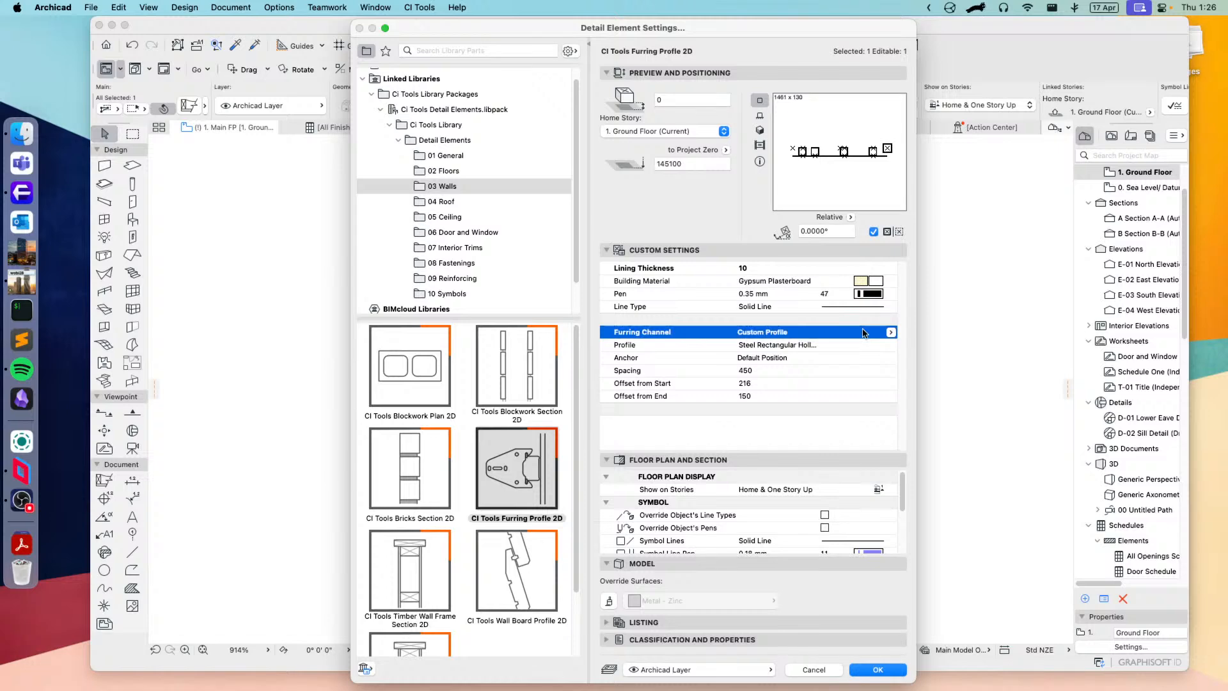
click(810, 348)
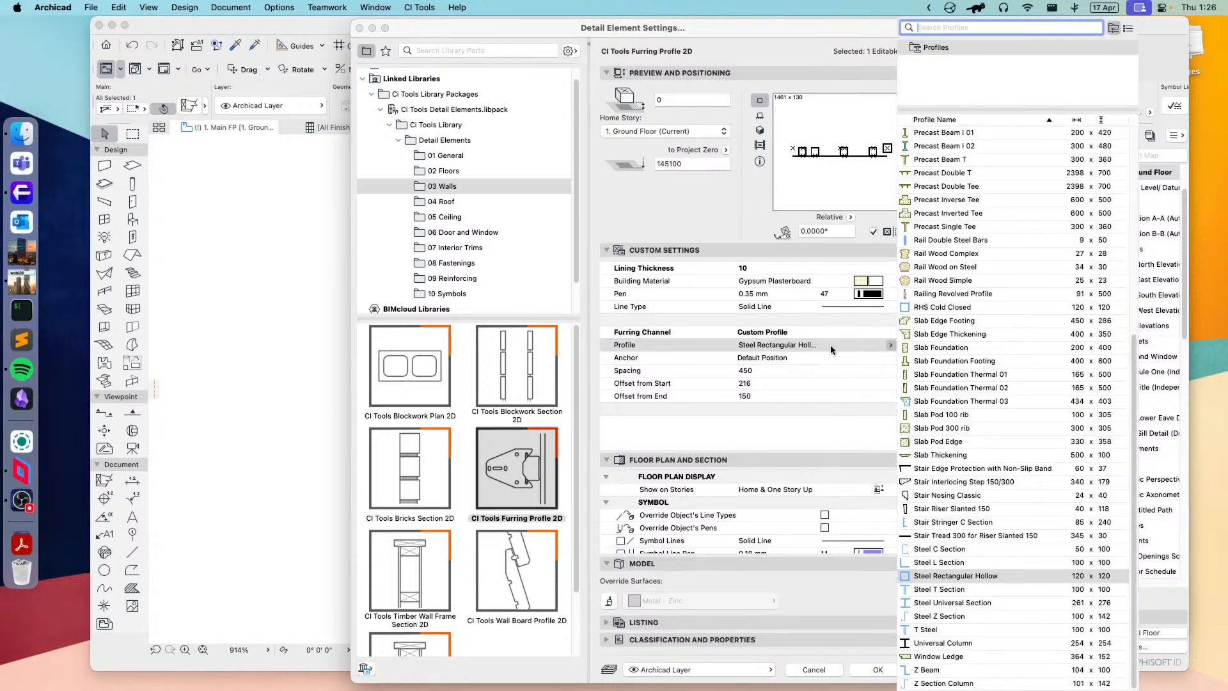
click(937, 254)
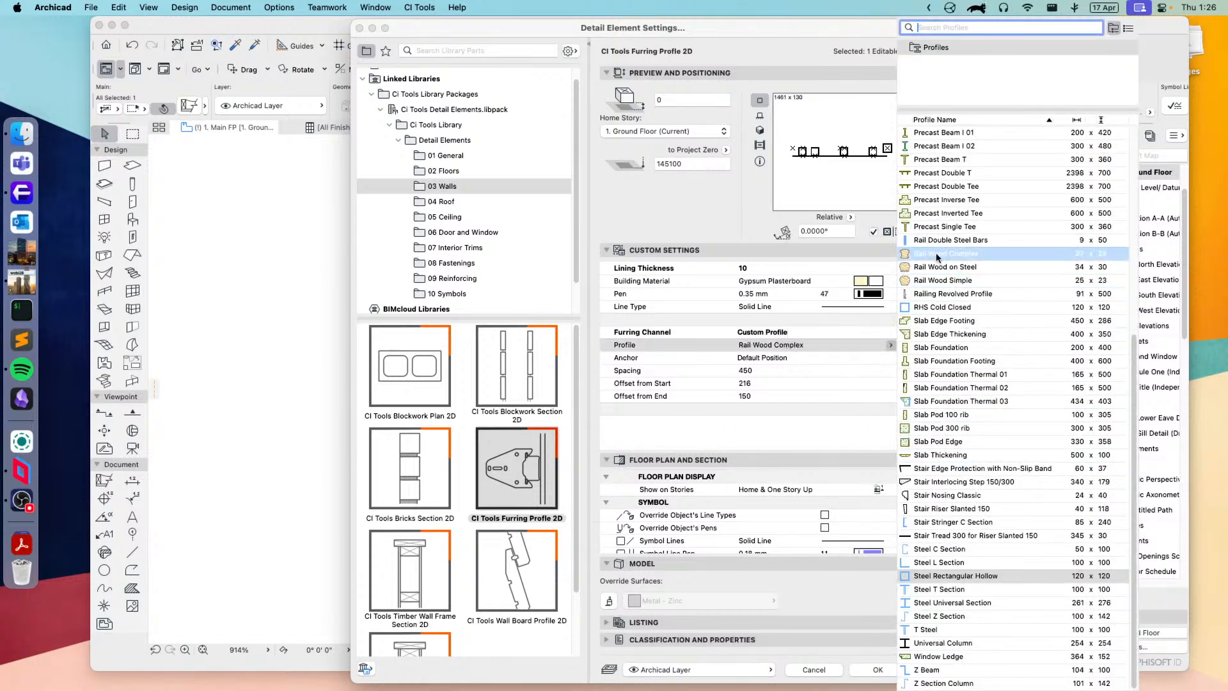
click(940, 186)
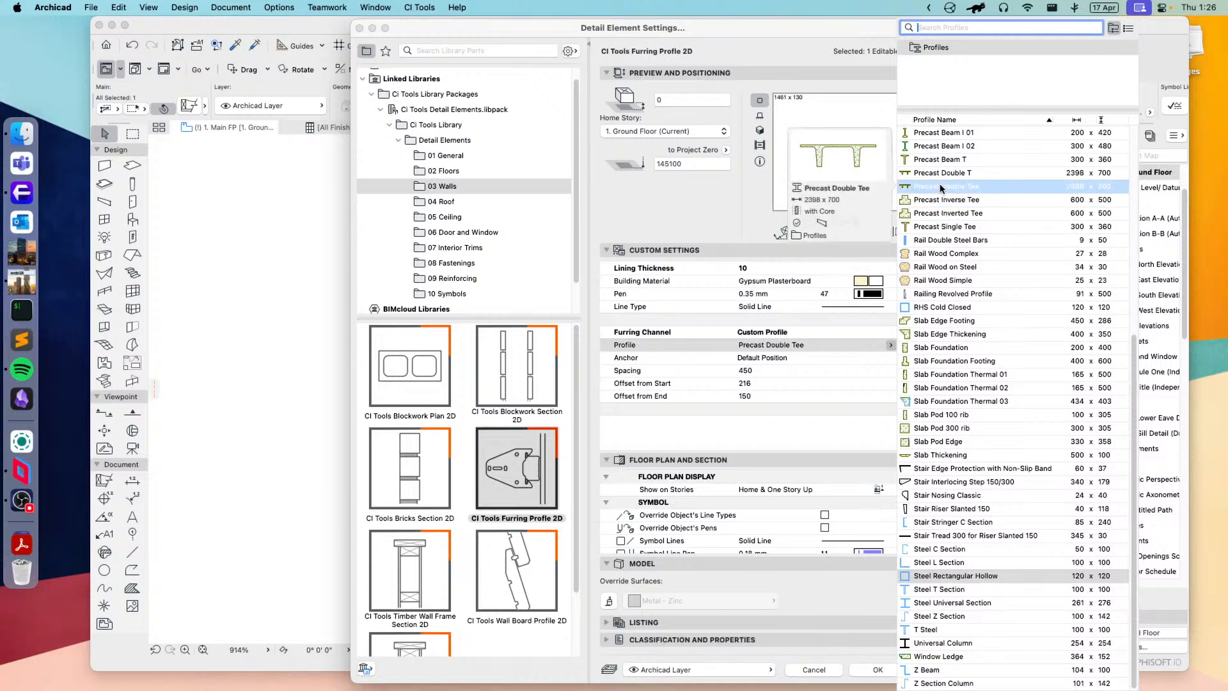
click(940, 188)
click(886, 665)
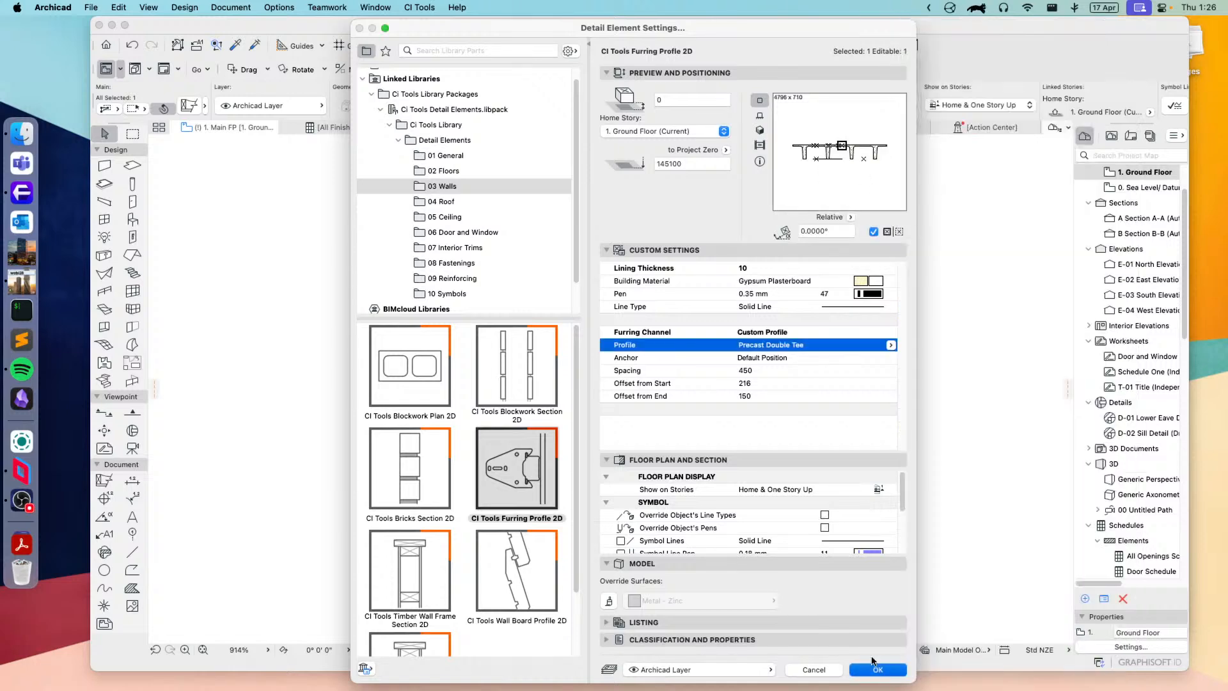
scroll(735, 499, down, 5)
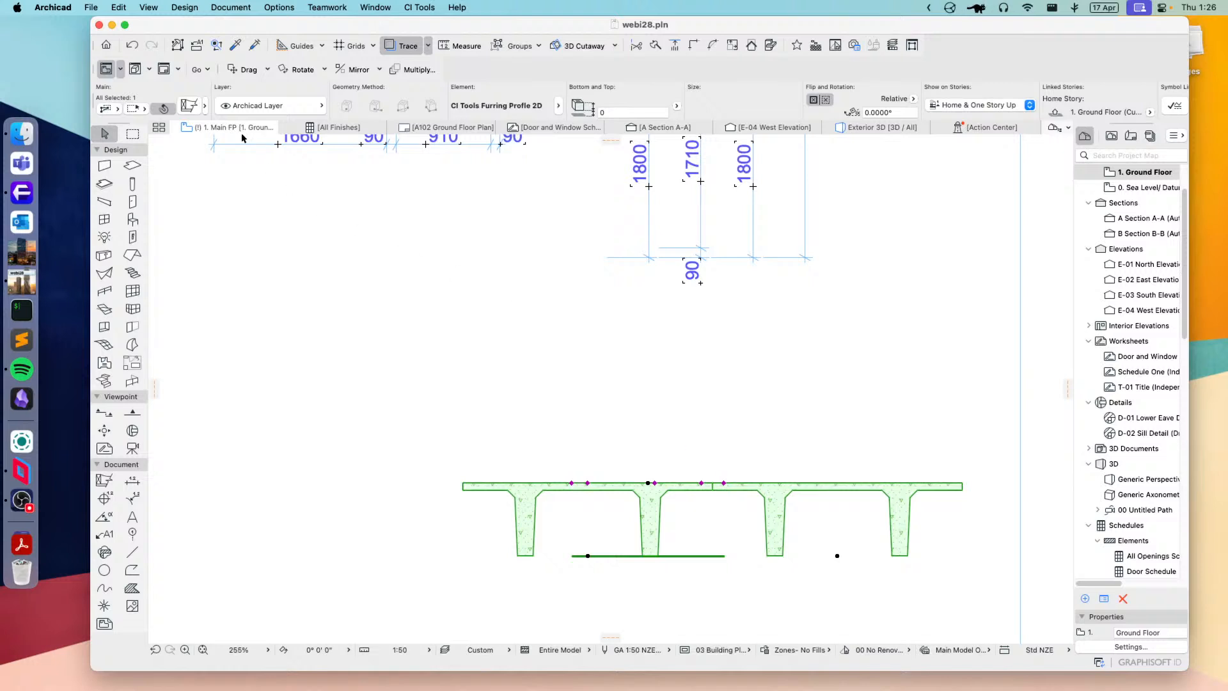
Step: Switch the furring channel from the custom profile to Rondo Furring with the 48mm Face Furring Channel 155 profile and apply it to the element
click(185, 106)
click(891, 334)
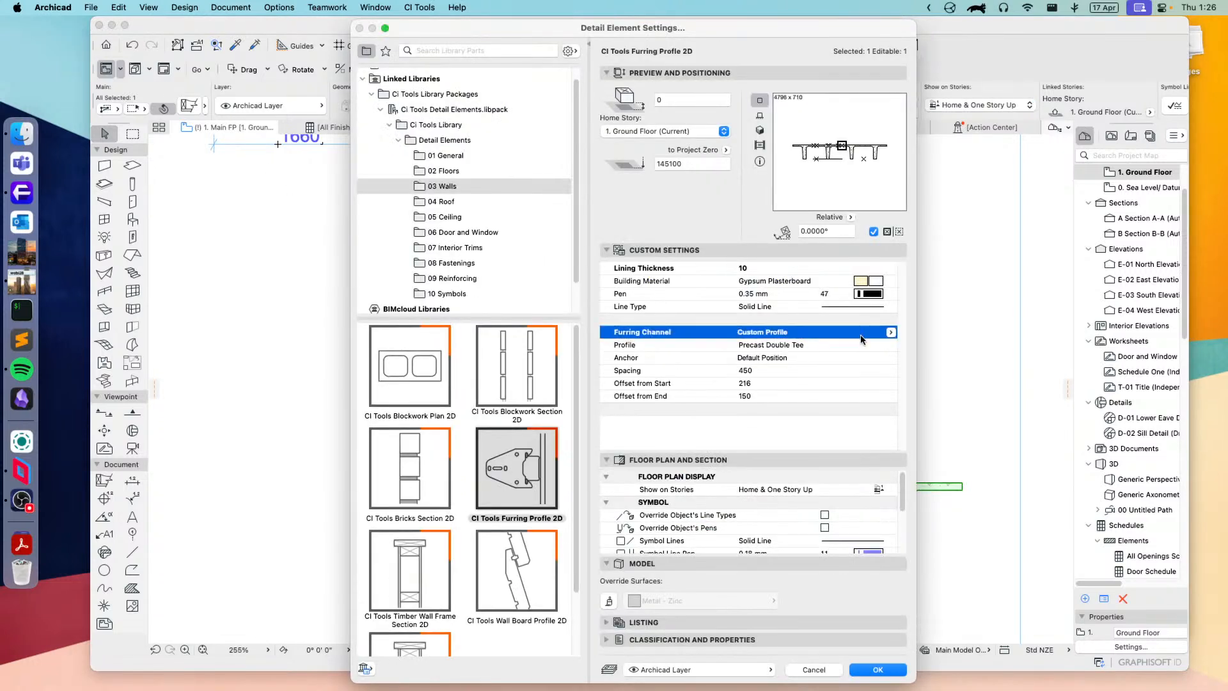
click(892, 333)
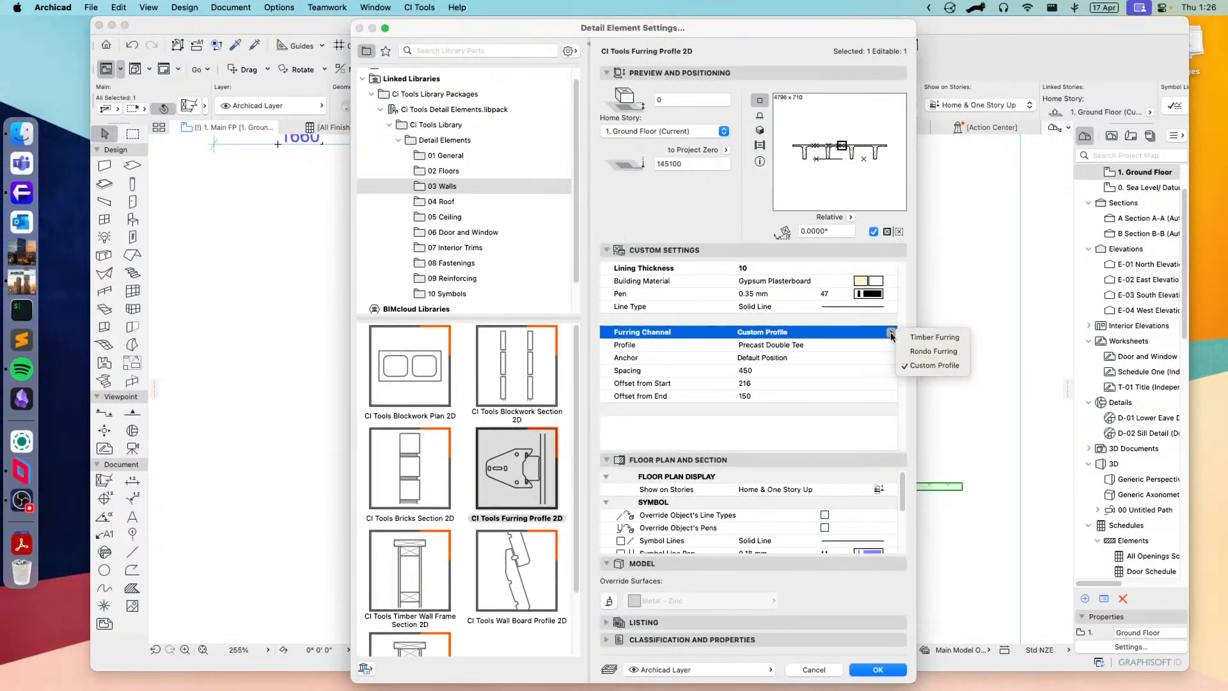
click(928, 341)
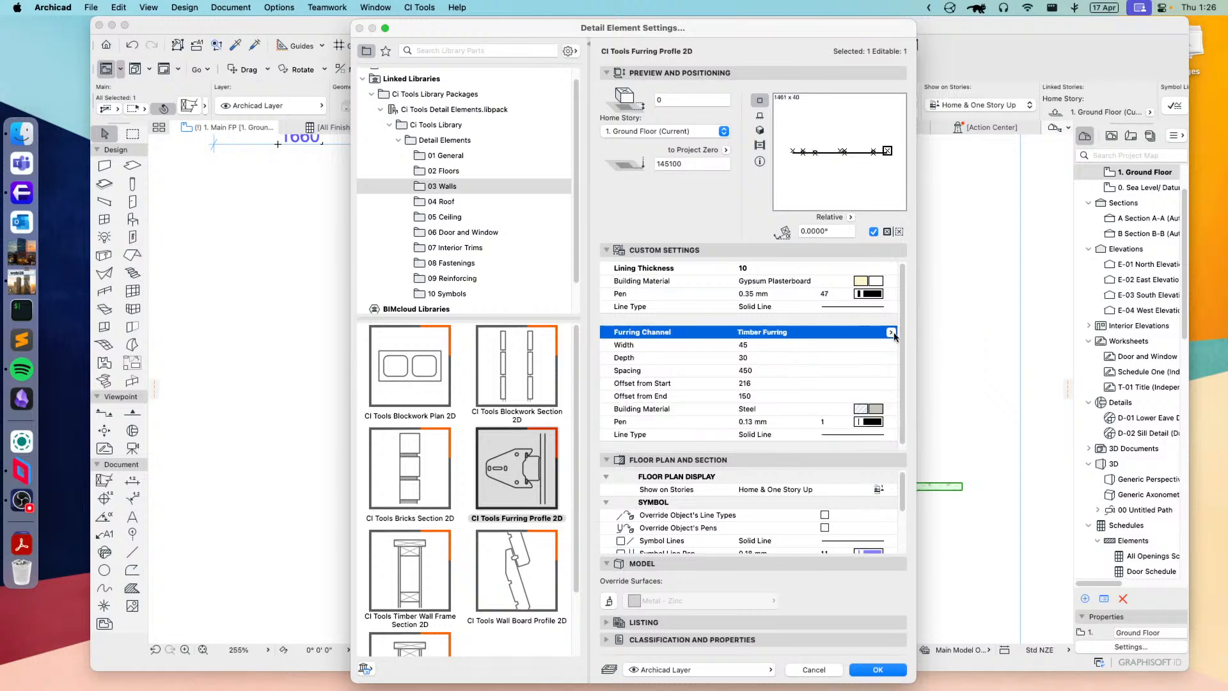
click(891, 333)
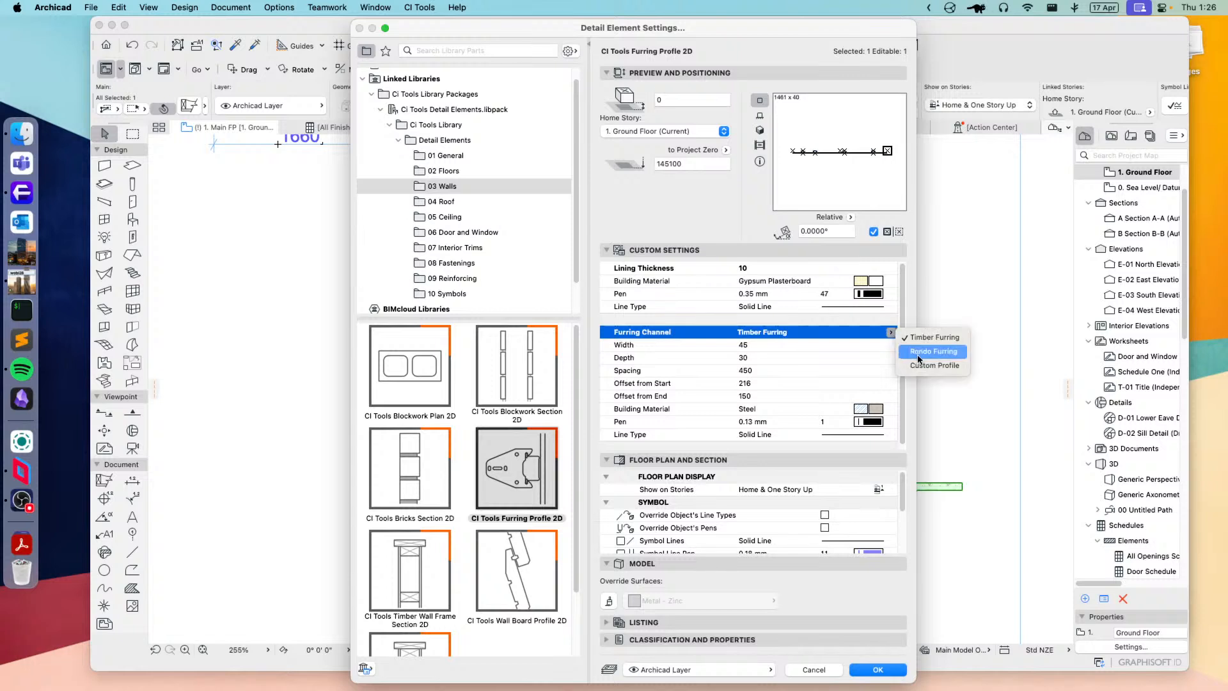
click(918, 352)
click(807, 346)
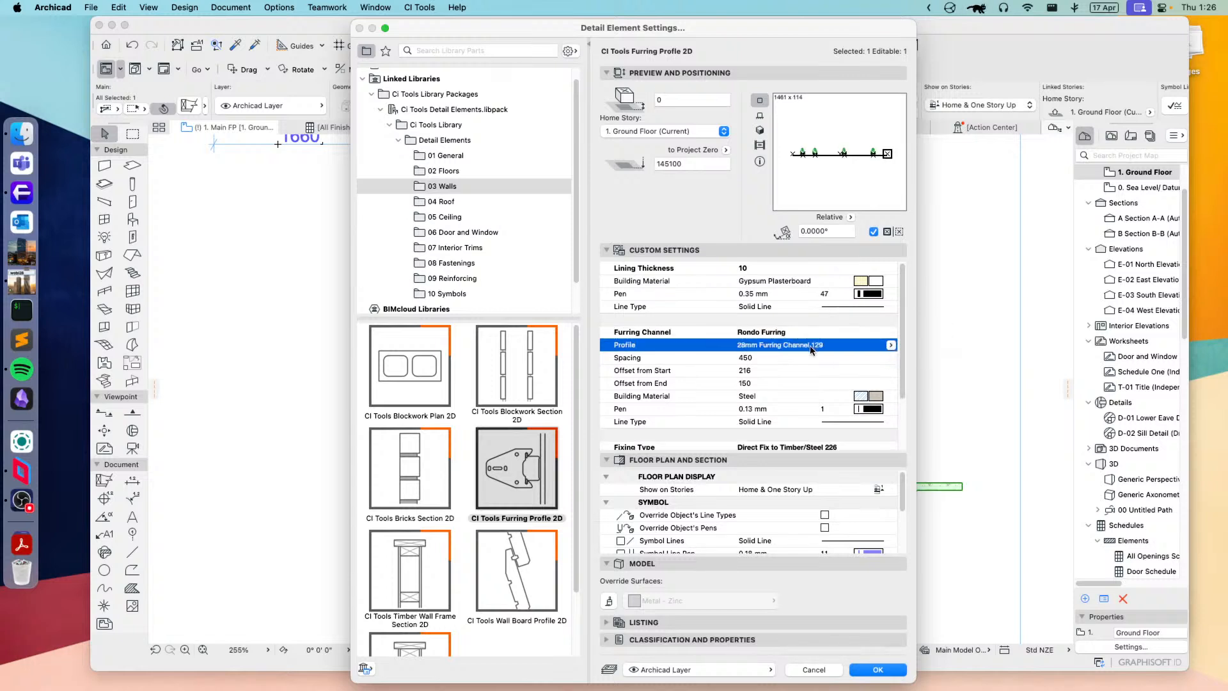
click(890, 345)
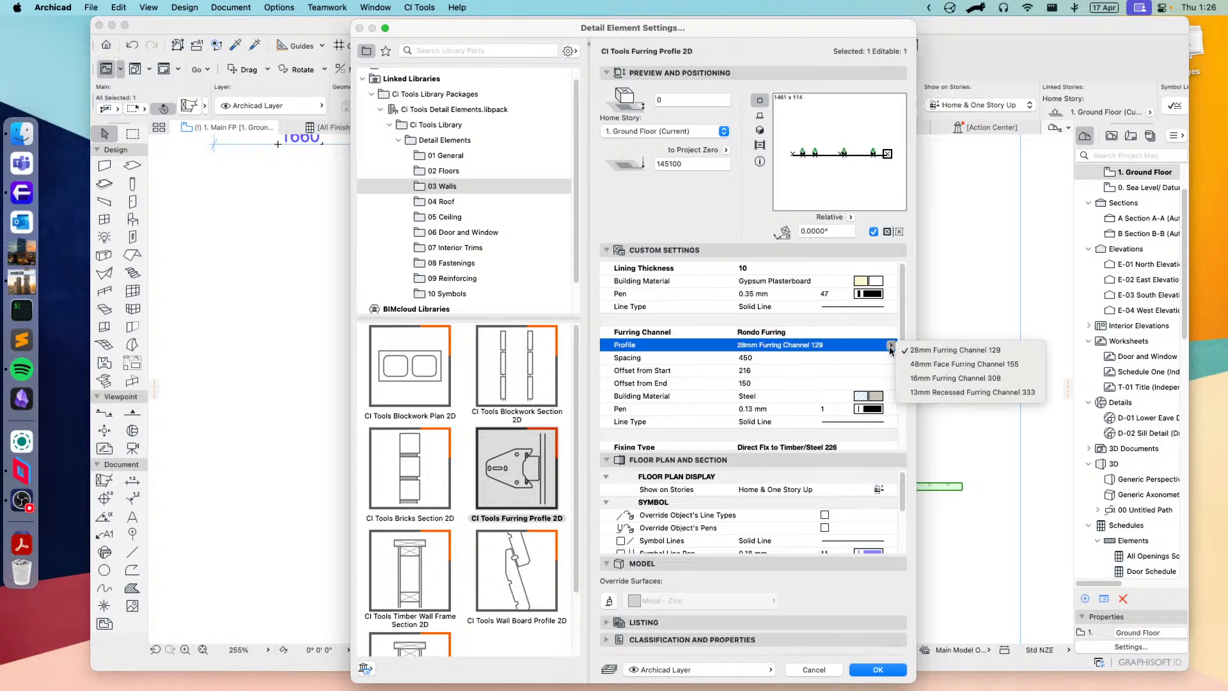
click(923, 365)
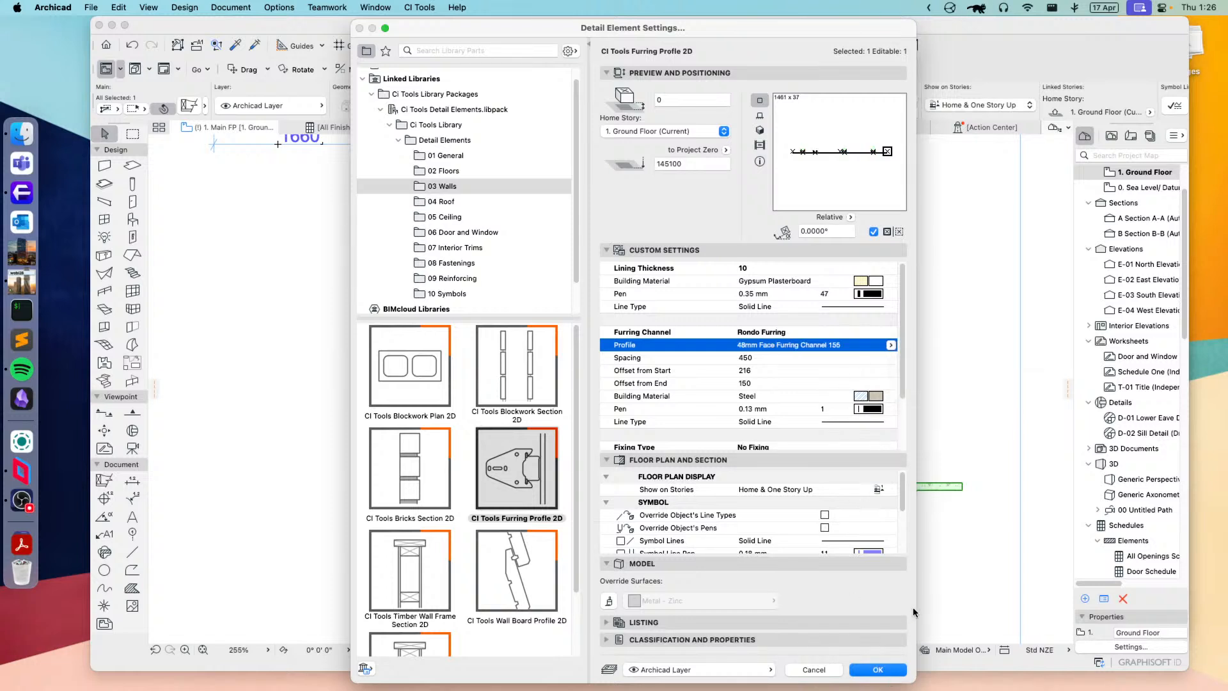
click(875, 669)
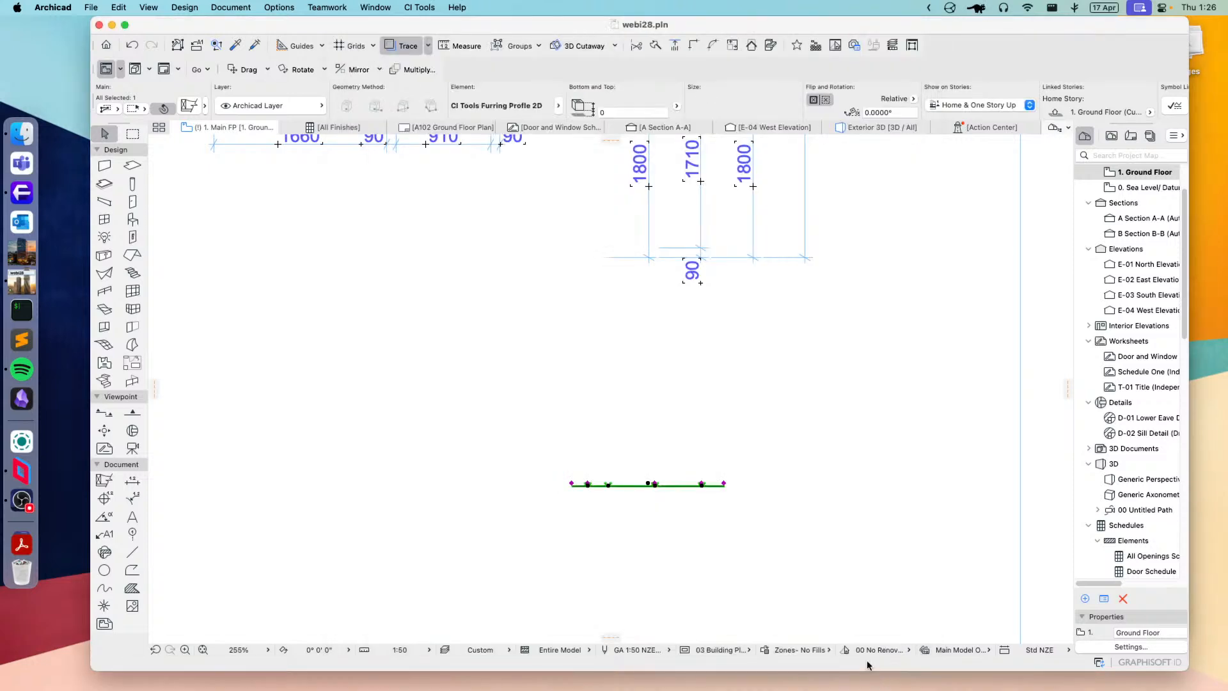
scroll(650, 496, up, 8)
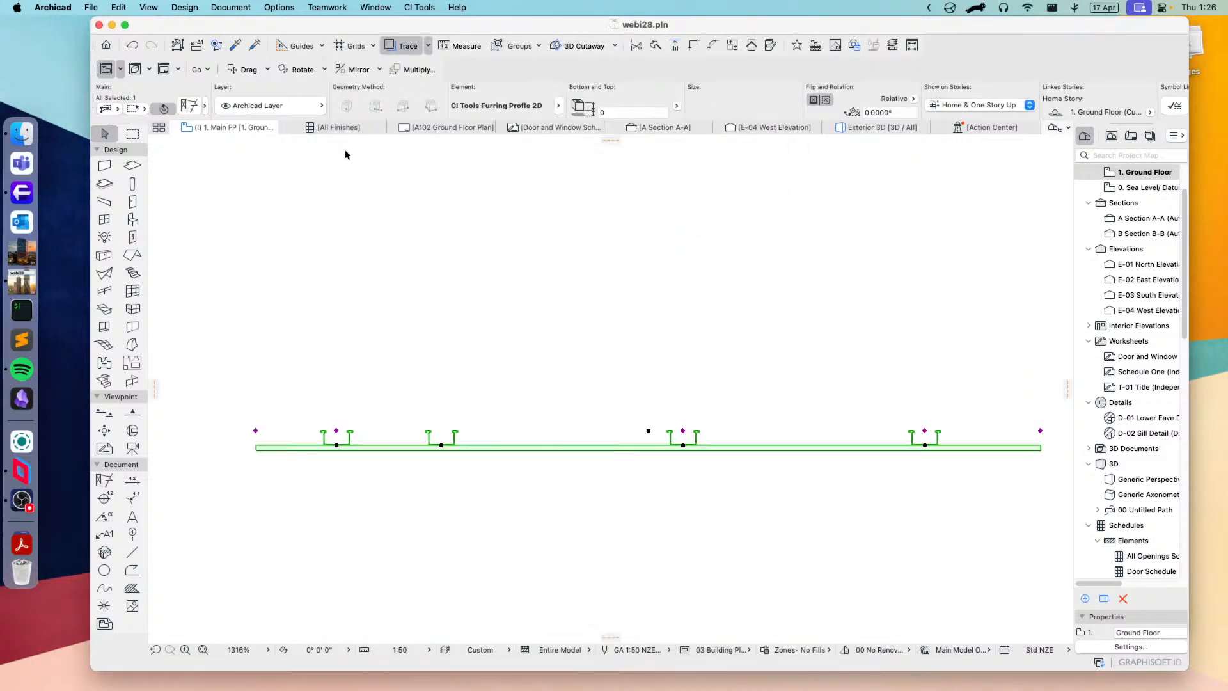
Step: Change the Rondo furring profile to 28mm Furring Channel 129 and apply it to the element
click(189, 106)
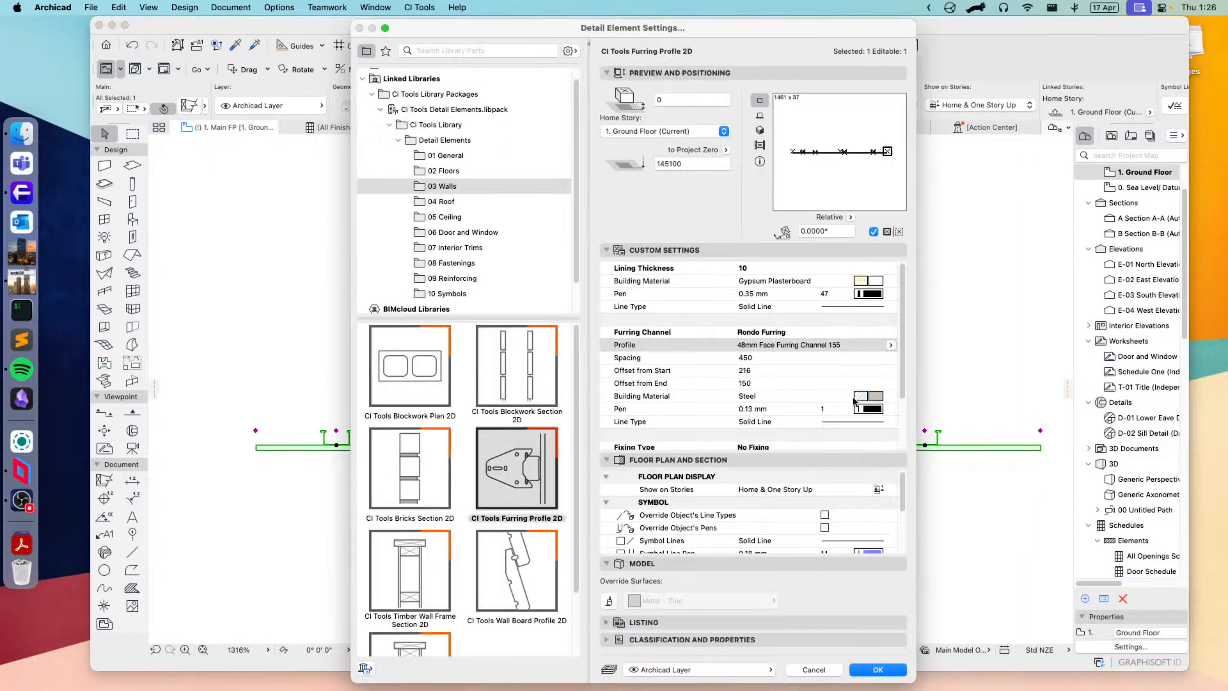
click(891, 346)
click(857, 384)
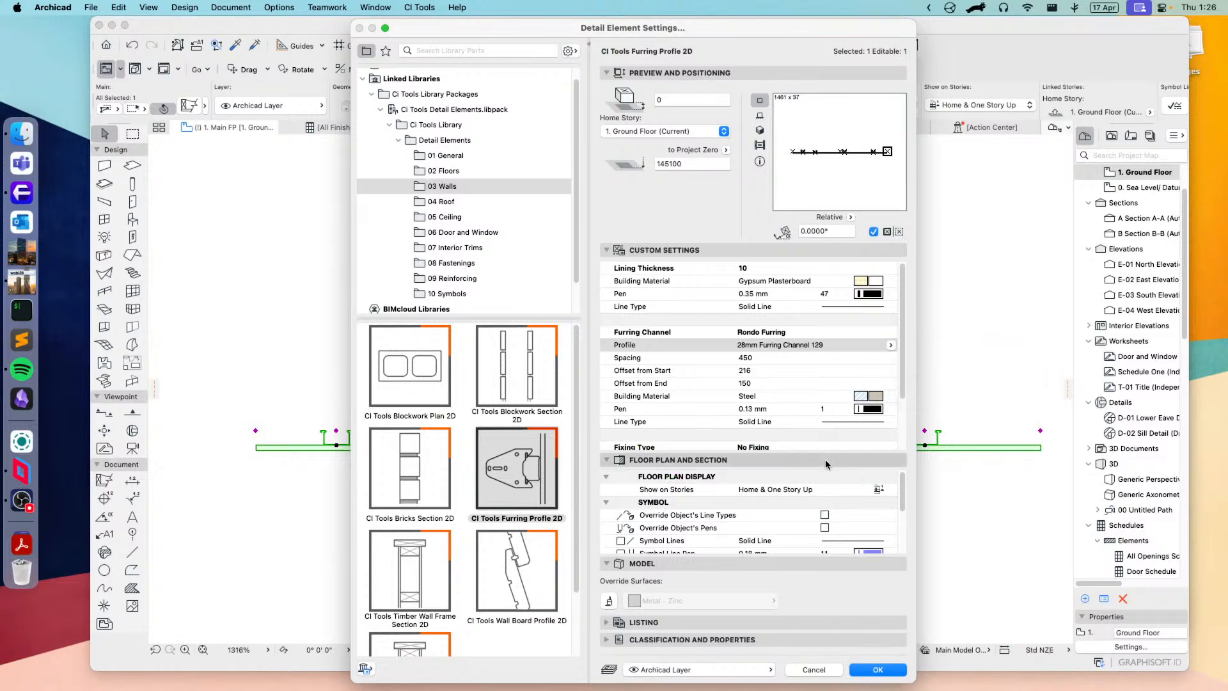
click(878, 670)
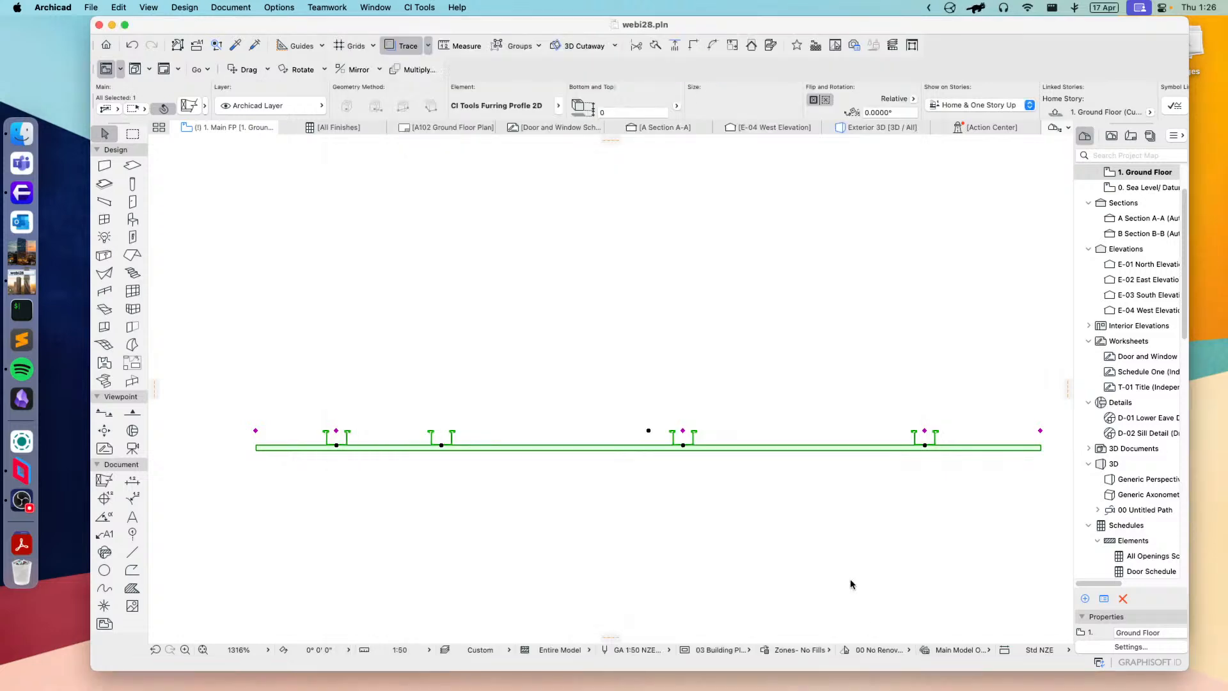
Step: Try the 13mm Recessed Furring Channel 333 profile, switch the furring channel to Timber Furring and apply it
click(188, 106)
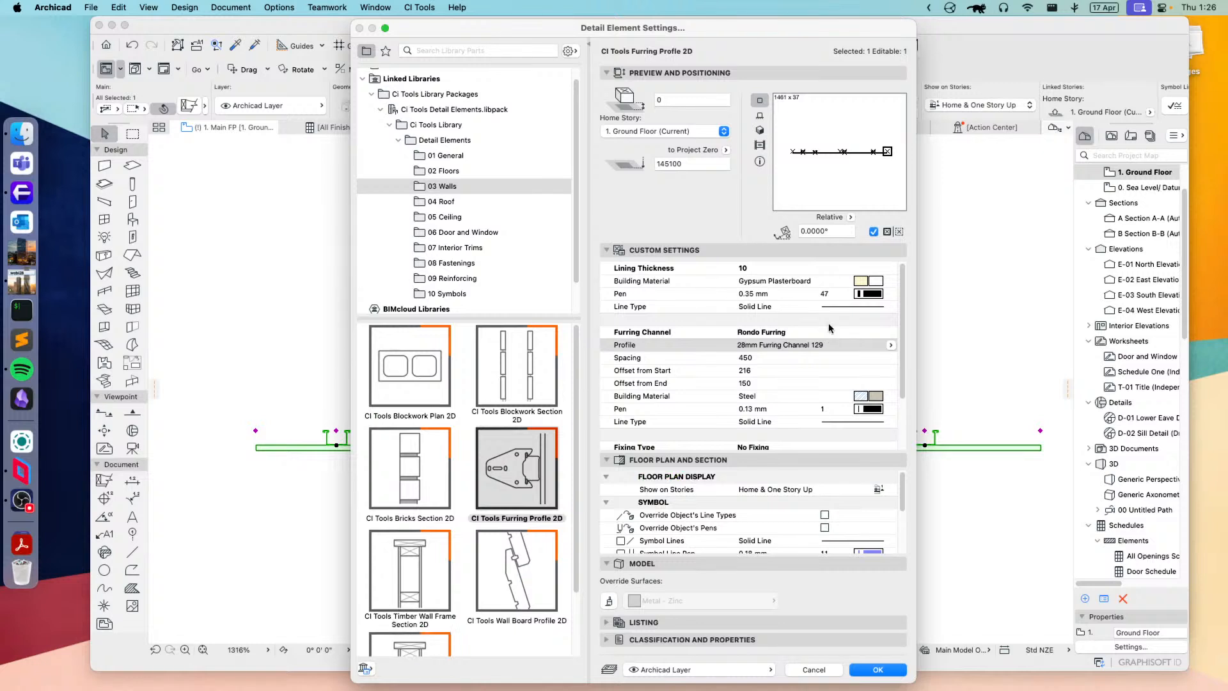
click(891, 345)
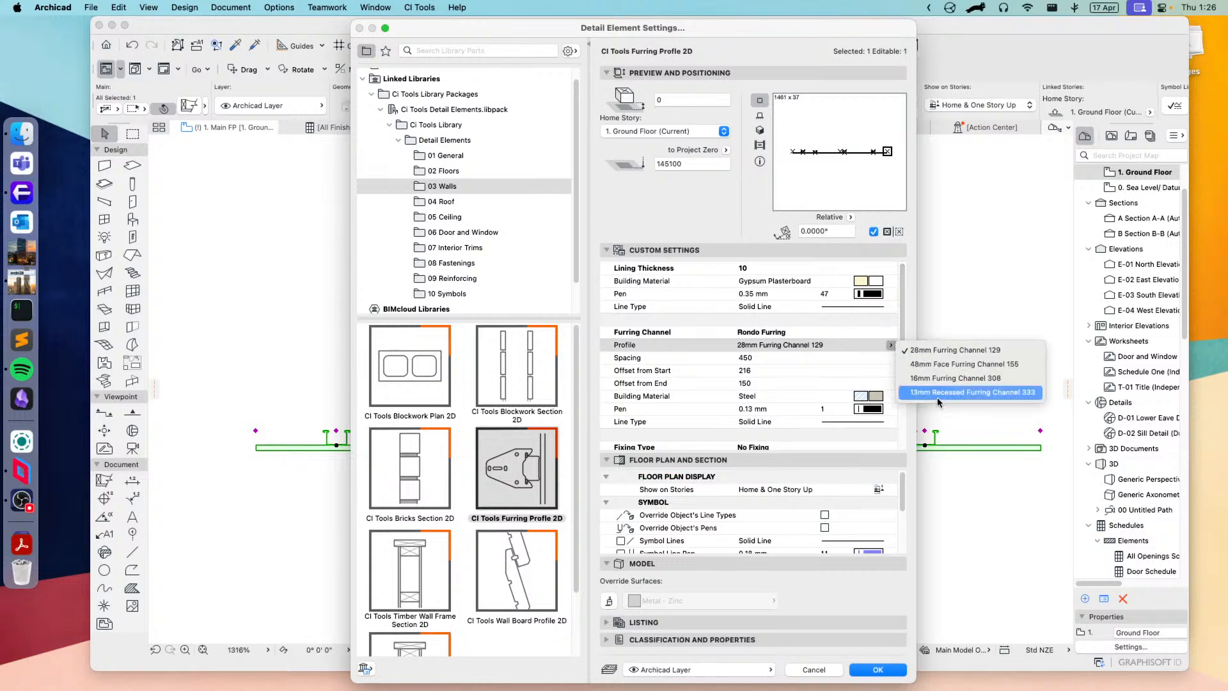
click(936, 396)
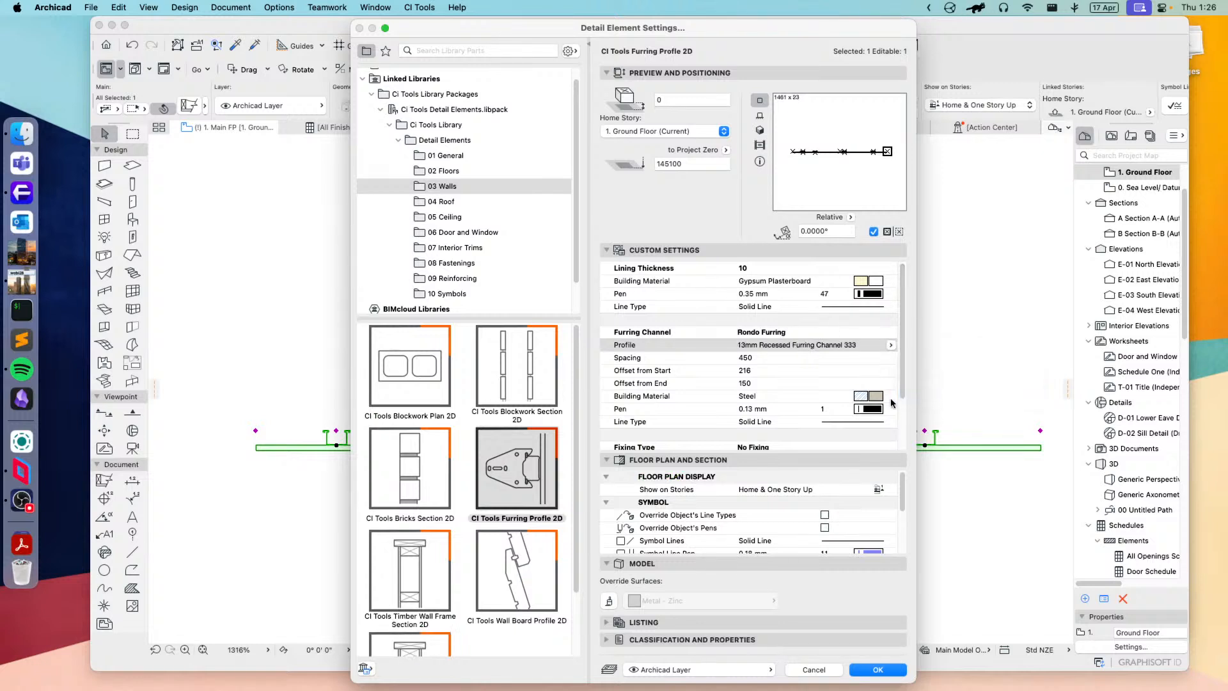
click(791, 332)
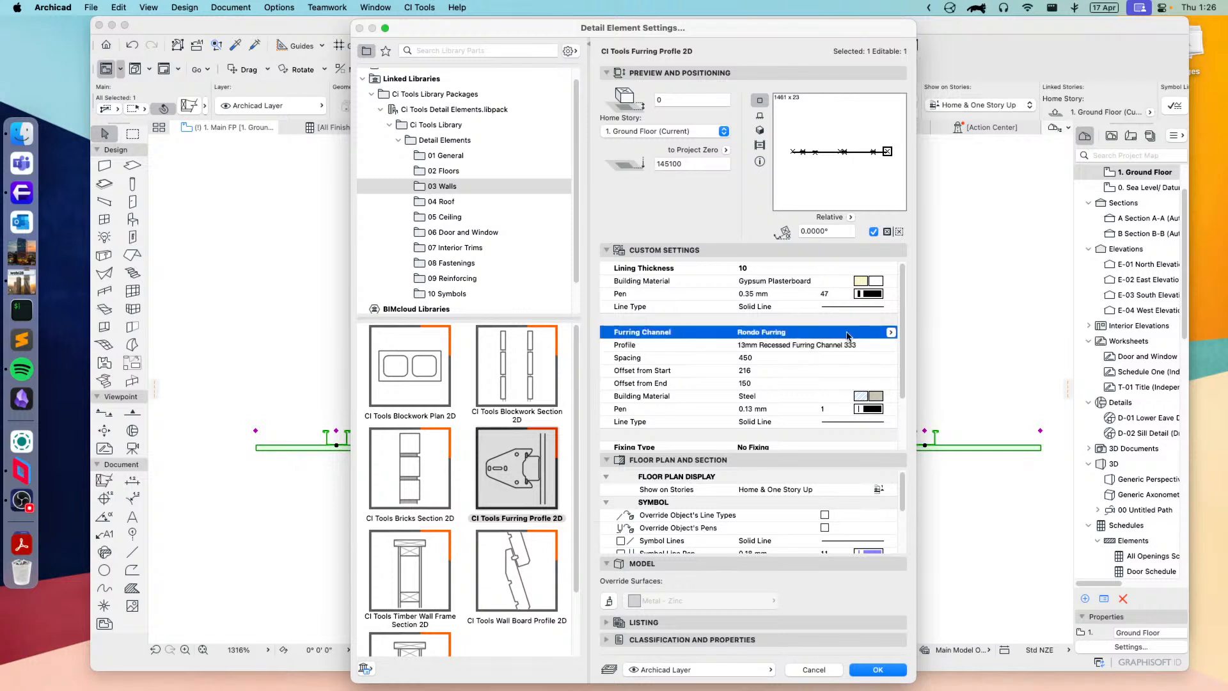
click(891, 332)
click(923, 338)
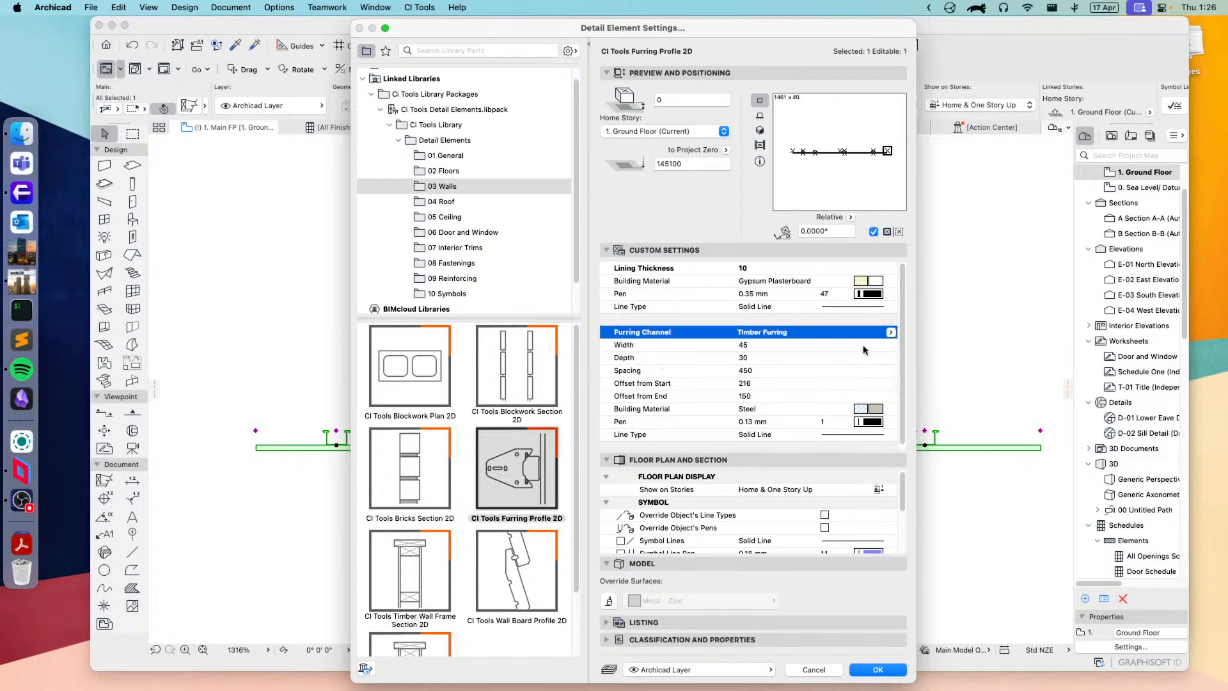
click(877, 669)
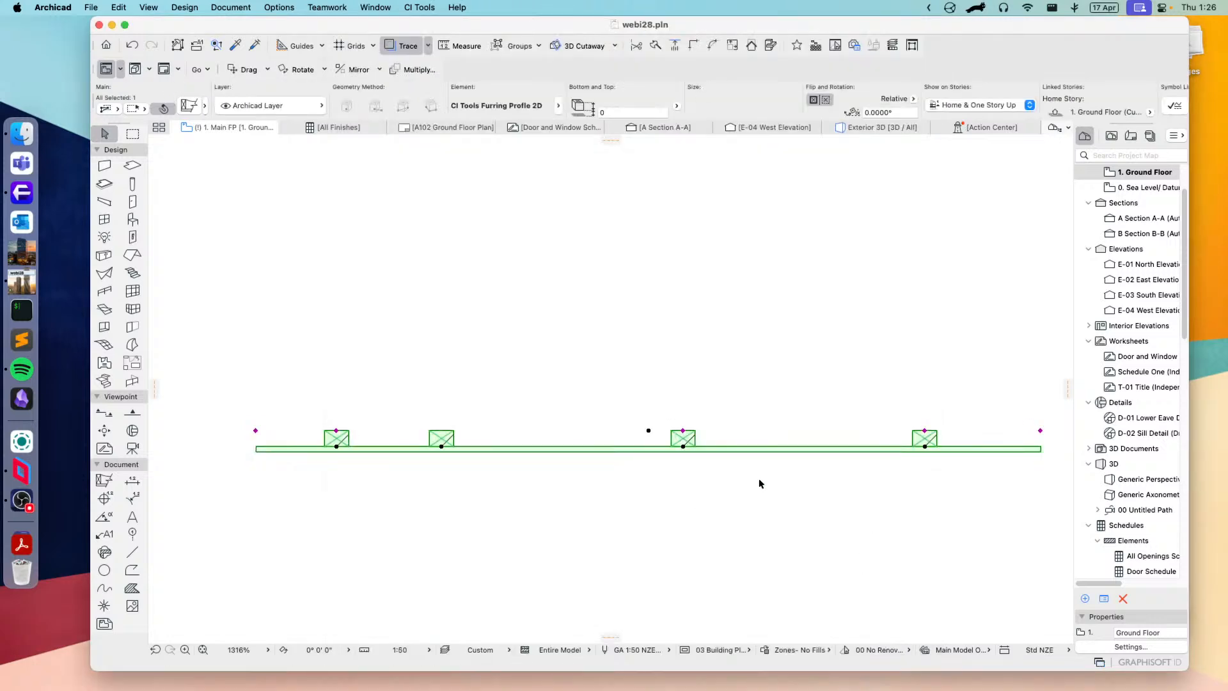
Step: Review CI Tools Timber Wall Frame Section 2D in the Walls library and switch the element to CI Tools Wall Board Profile 2D
click(191, 105)
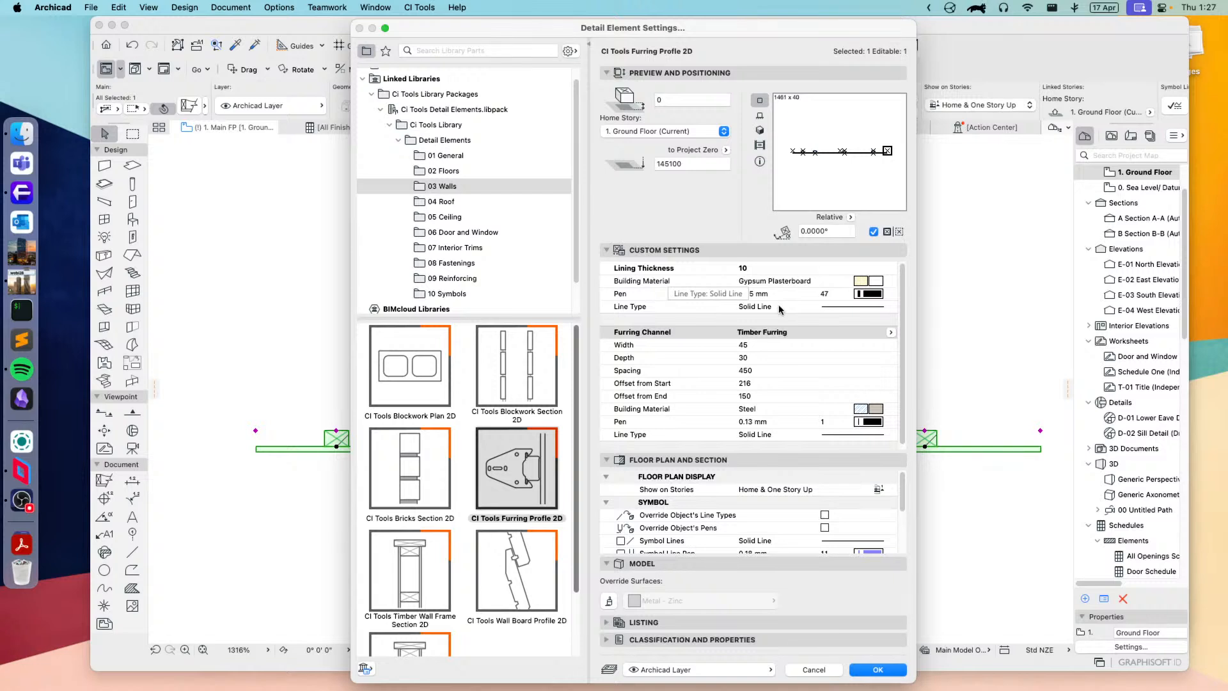
click(397, 582)
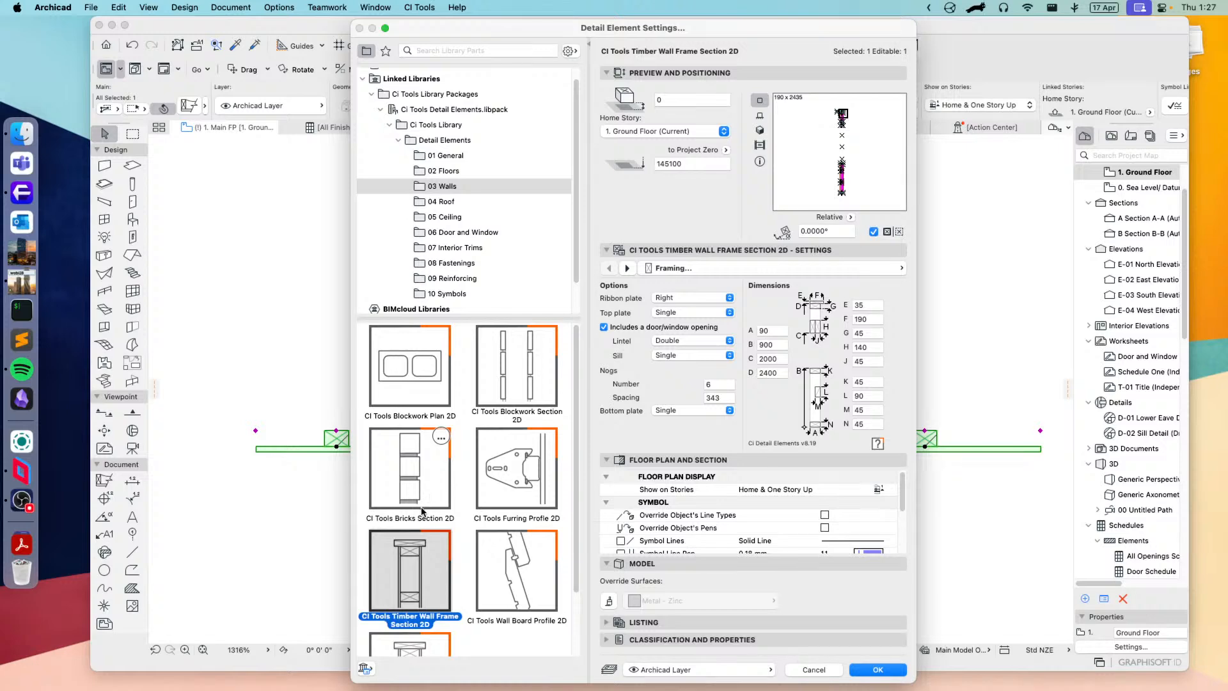
scroll(460, 563, down, 2)
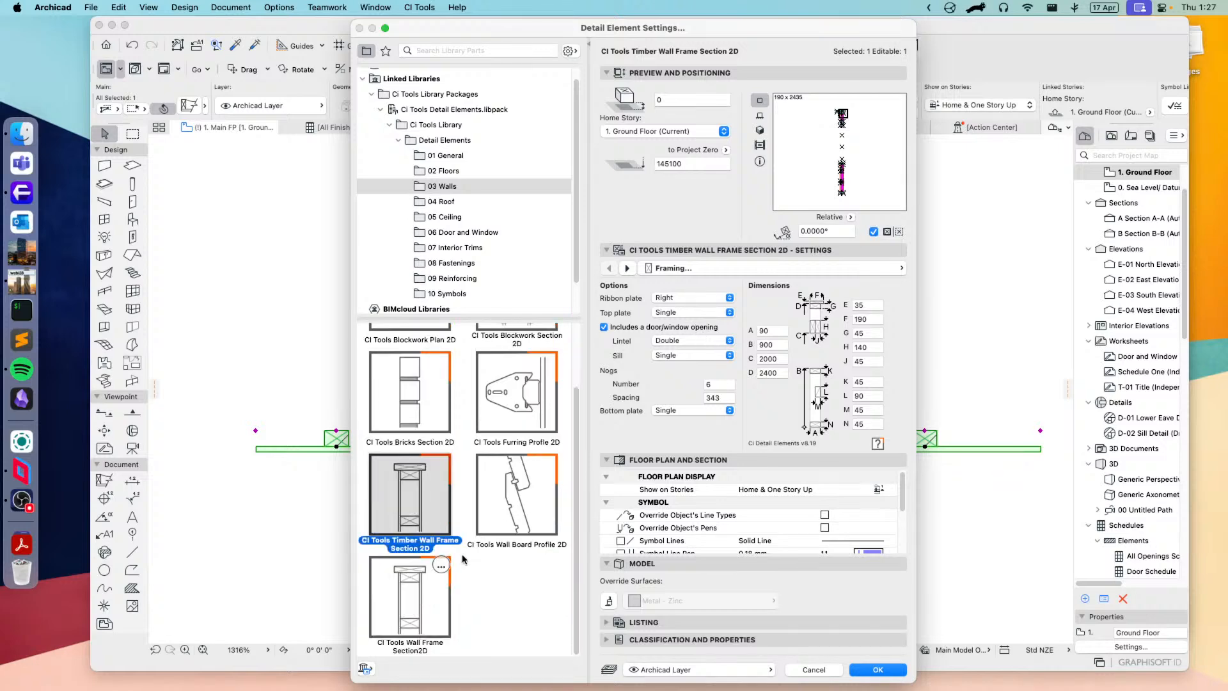
click(504, 518)
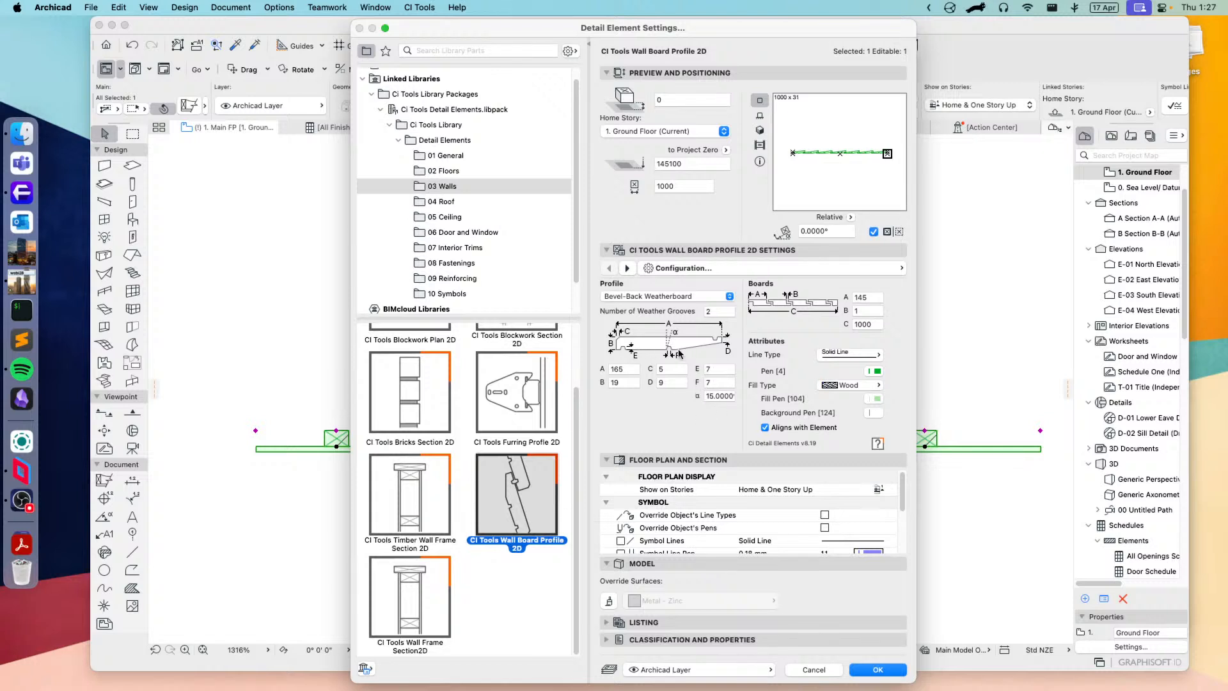
Step: Try the Rusticated, Vee-Lap and Shiplap Weatherboard profiles, set the profile to Bevel-Back Weatherboard and apply the wall board element
click(642, 296)
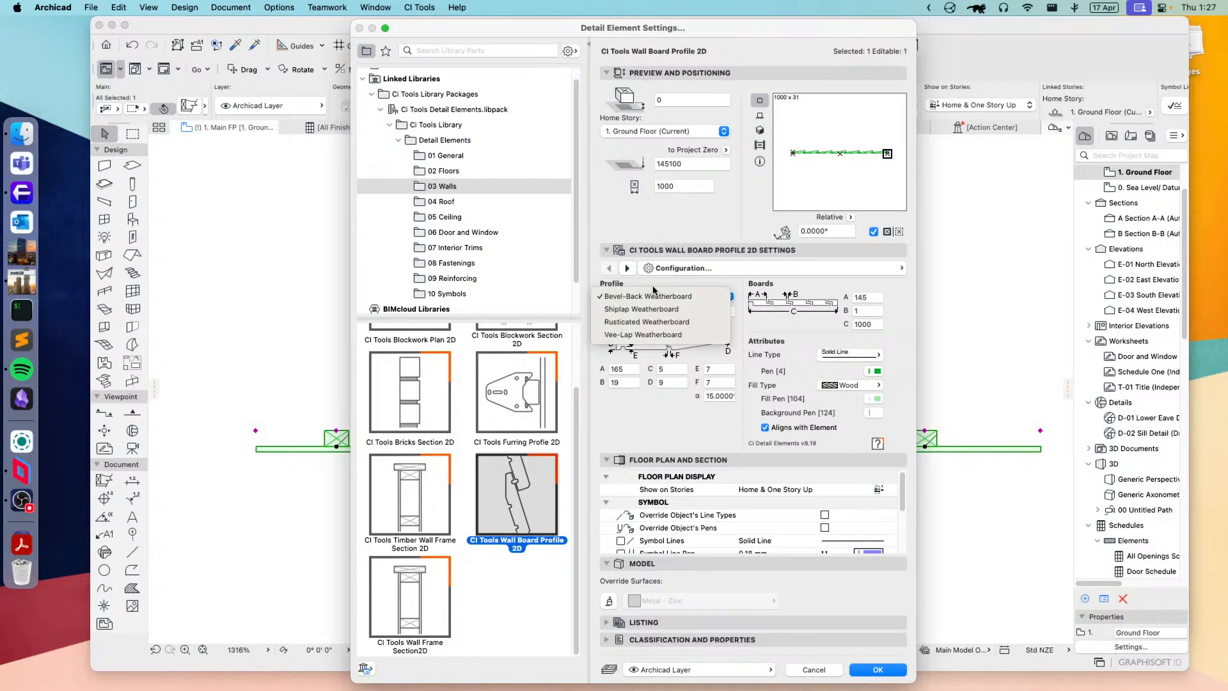
click(631, 322)
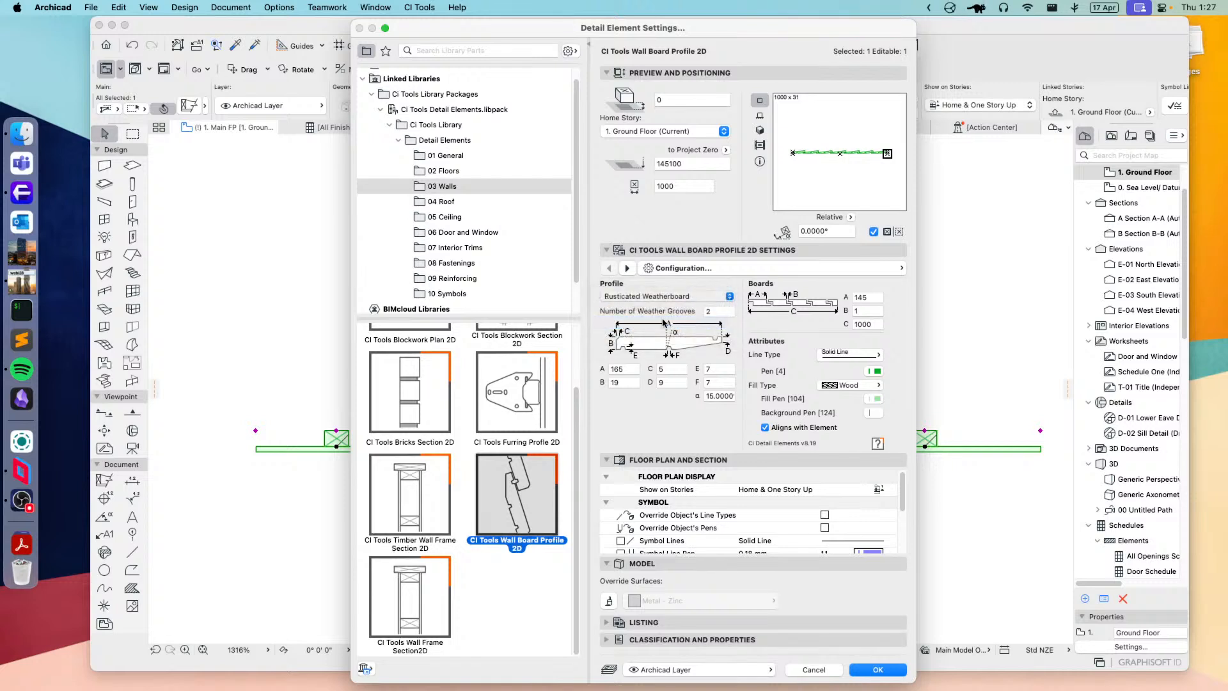
click(637, 296)
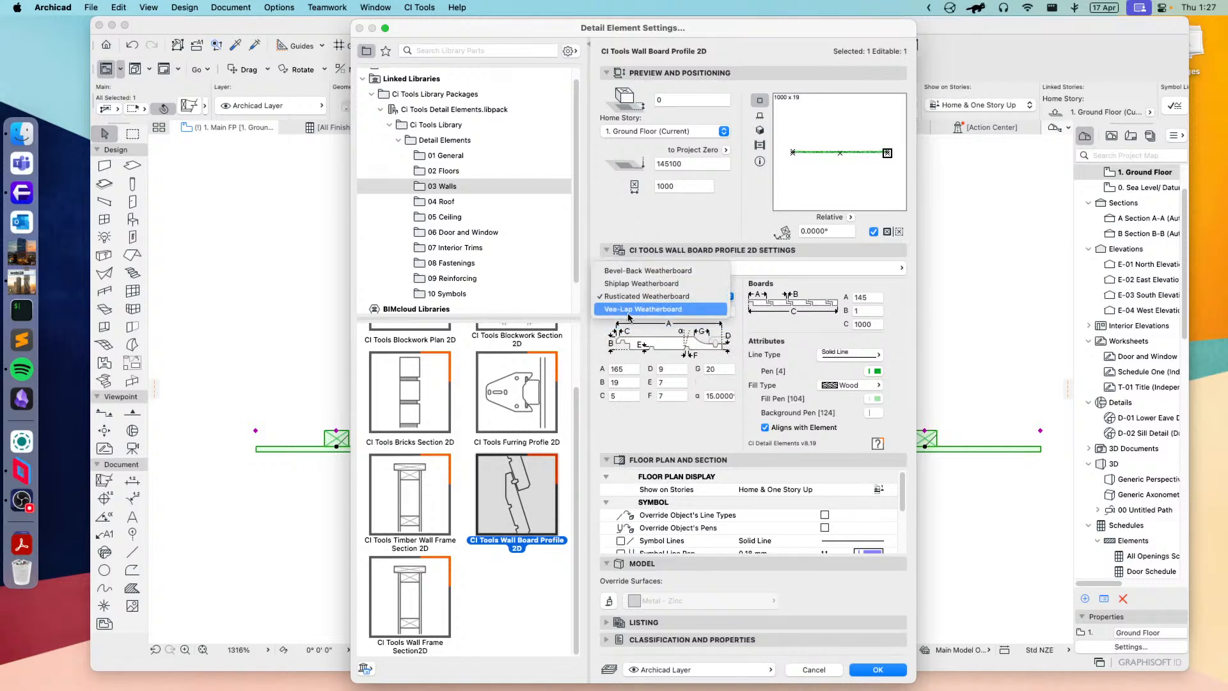
click(640, 310)
click(646, 298)
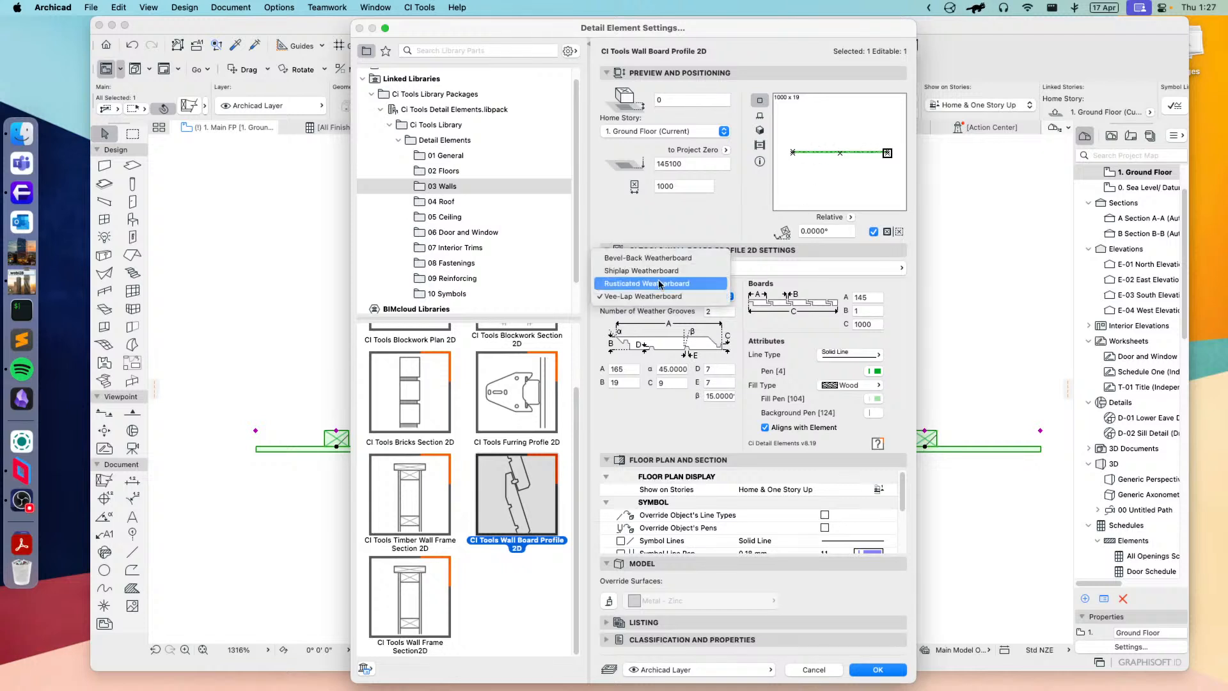
click(655, 276)
click(662, 297)
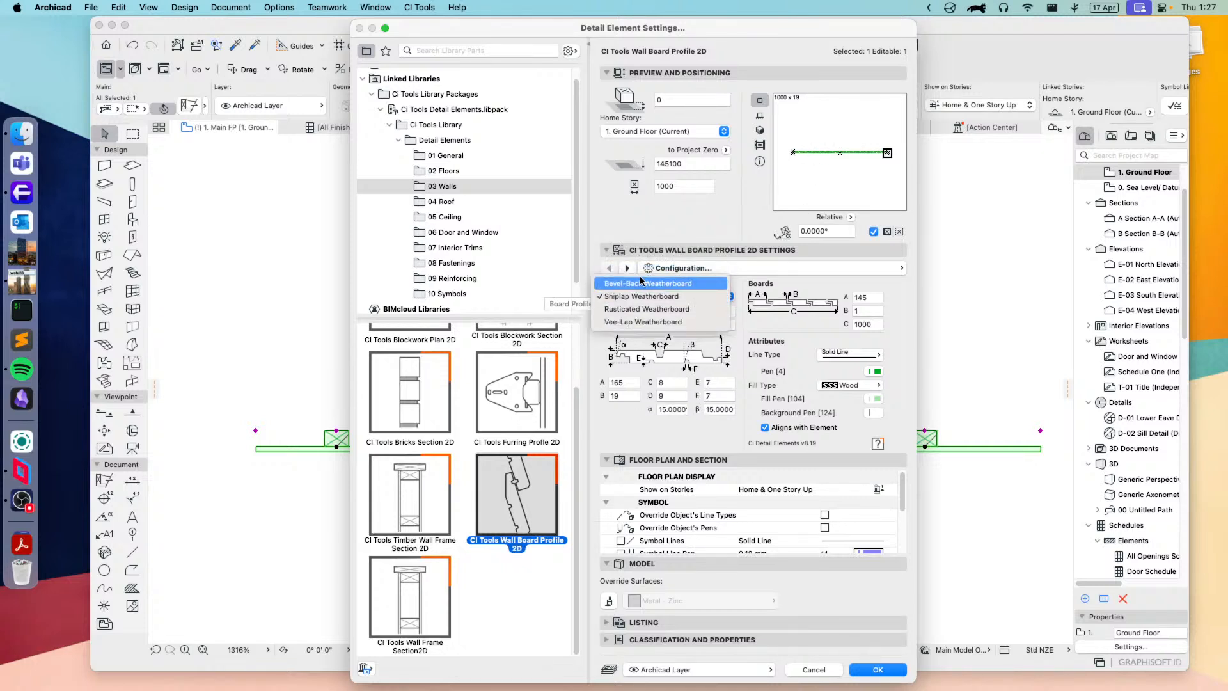
click(646, 283)
click(877, 669)
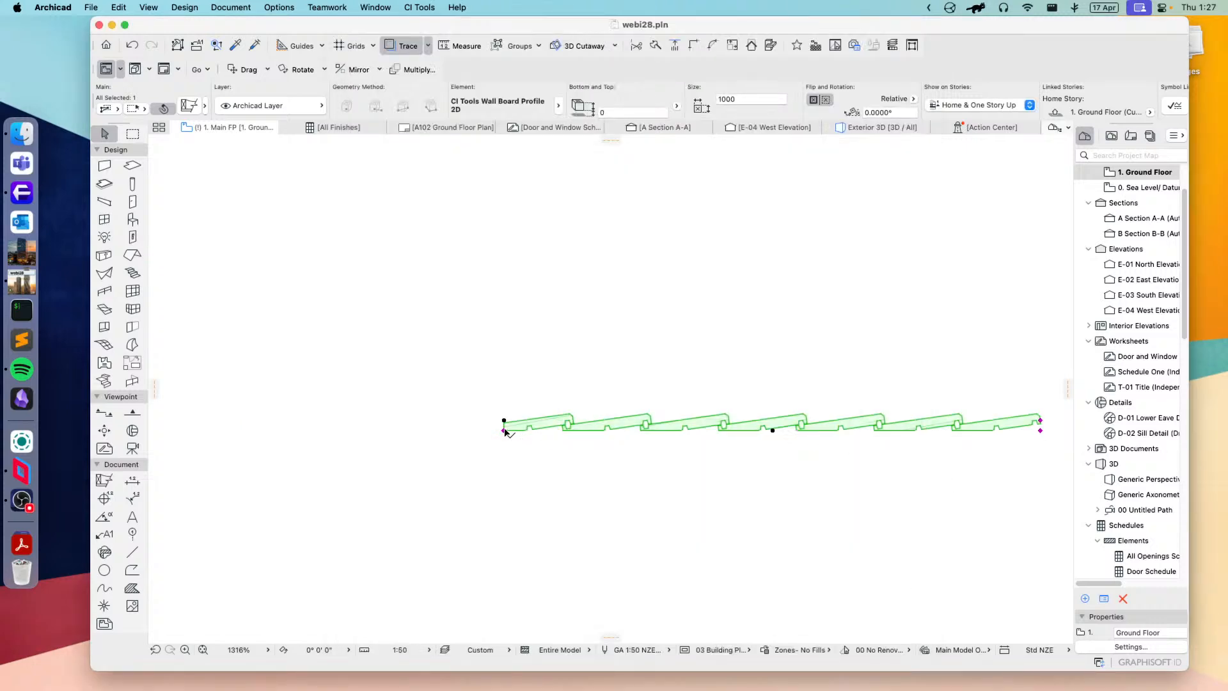
Step: Stretch the free end of the weatherboard run inward to about 601 mm and back outward to about 1094 mm long
click(504, 430)
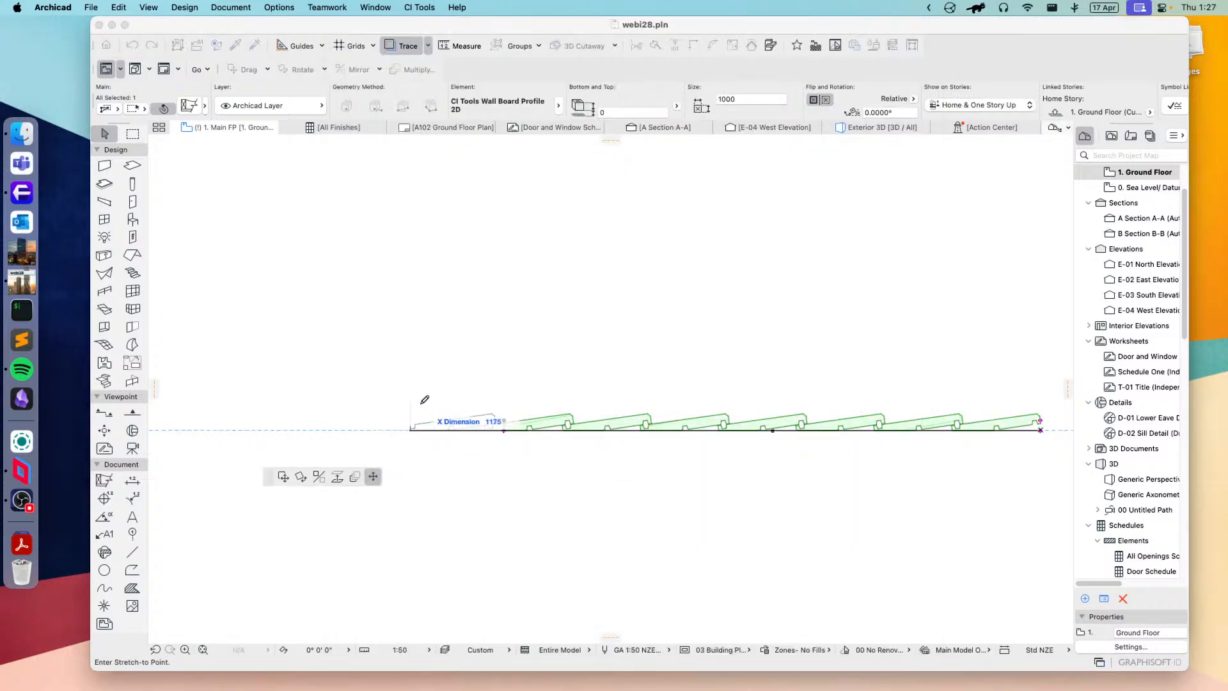
click(718, 428)
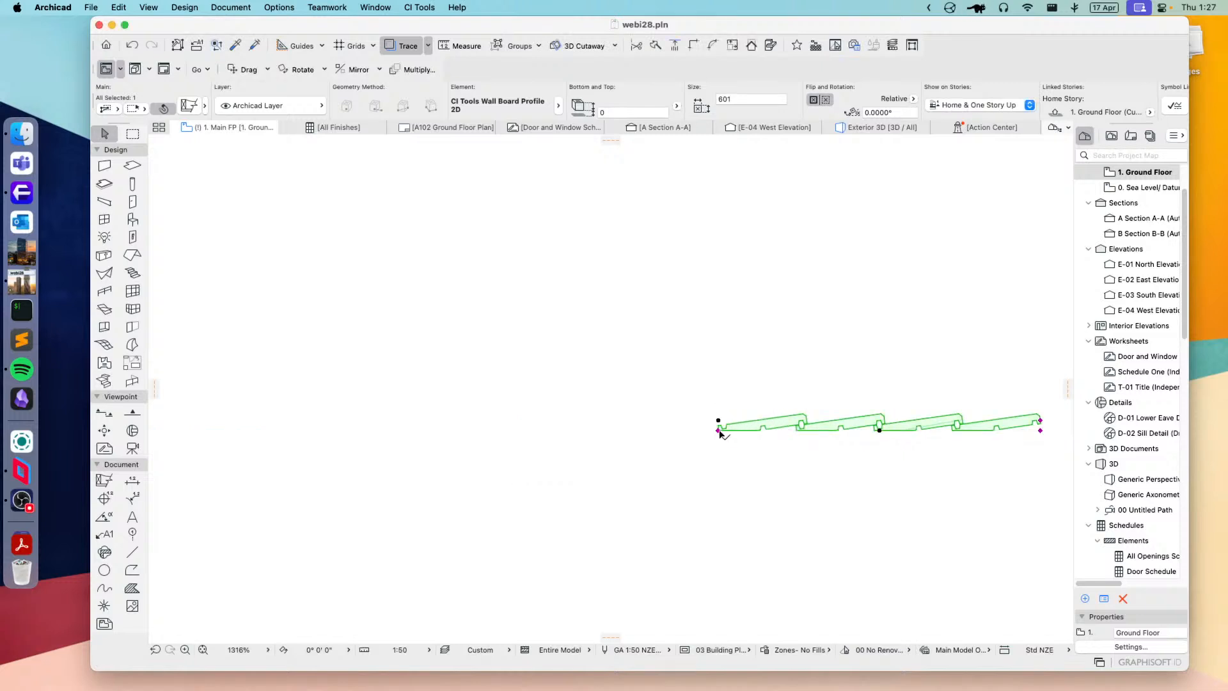
click(718, 430)
click(487, 428)
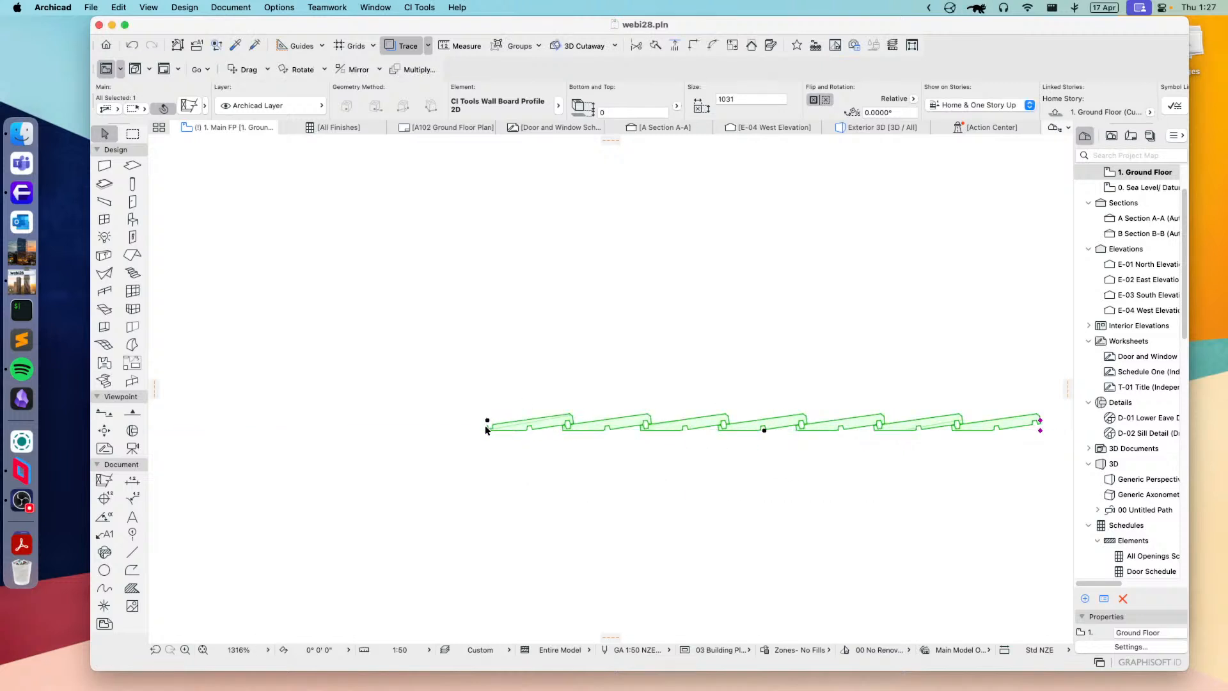
click(486, 429)
click(453, 427)
Step: Switch the selected wall board element to CI Tools Wall Frame Section2D in its settings
click(187, 104)
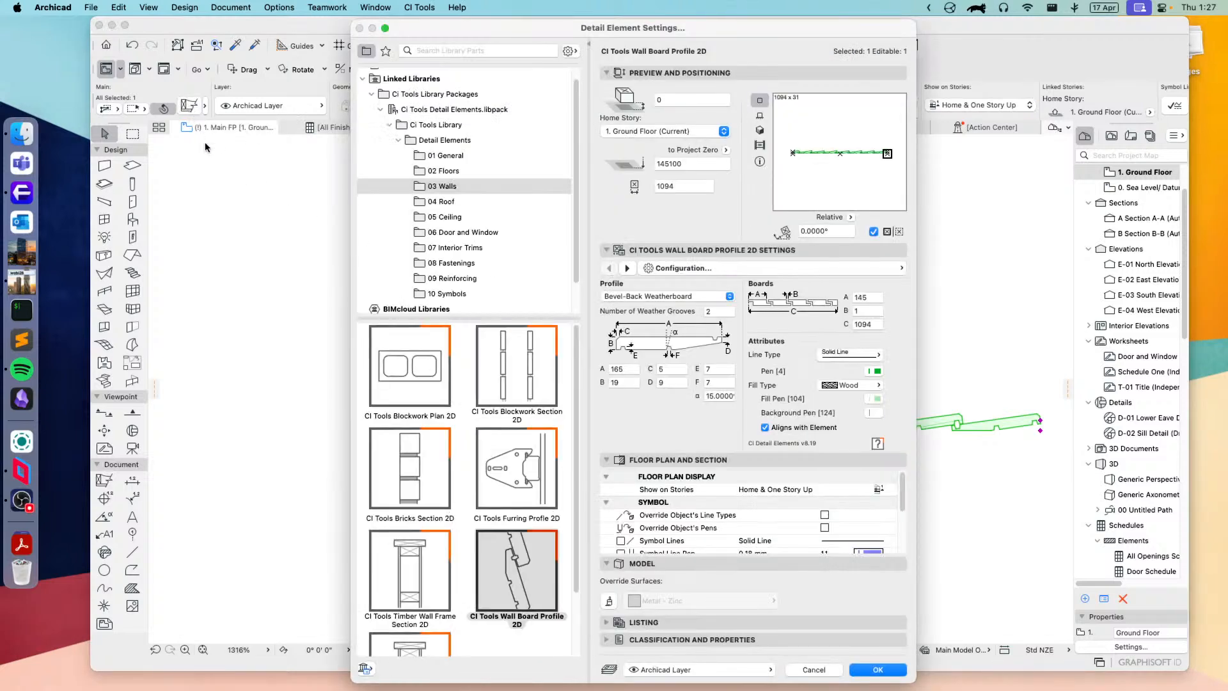
scroll(467, 544, down, 3)
click(392, 607)
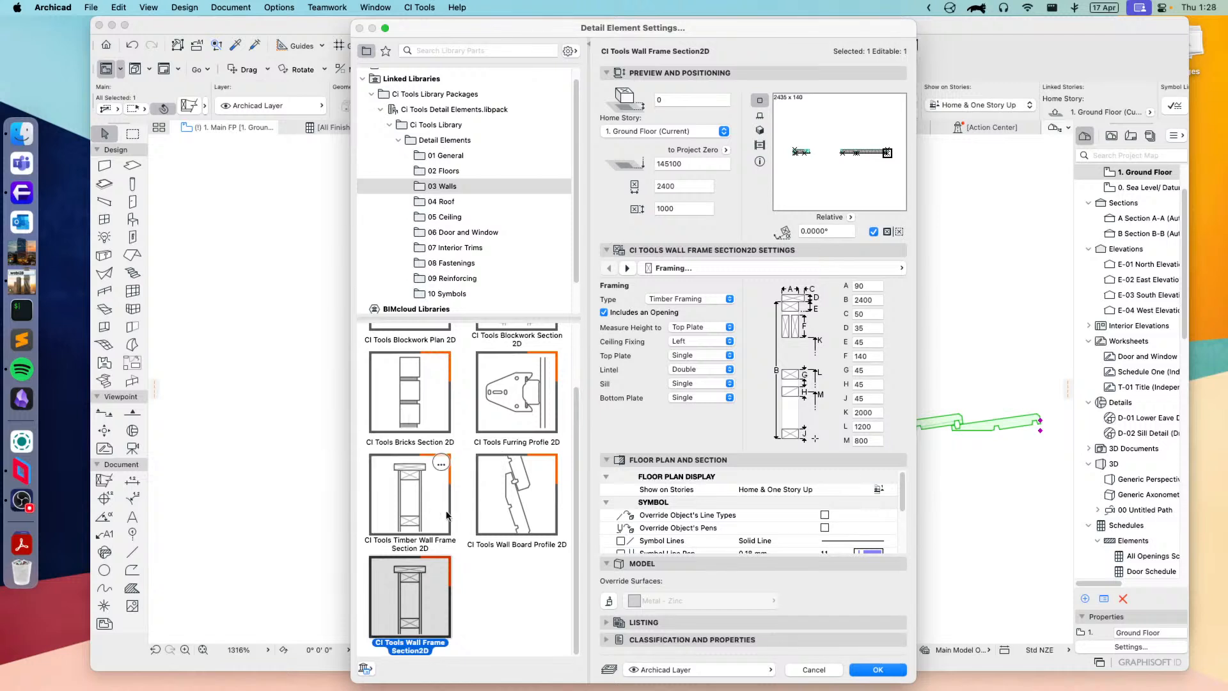
Step: Open the 04 Roof library and review the CI Tools Fascia Board Profile 2D settings
click(441, 202)
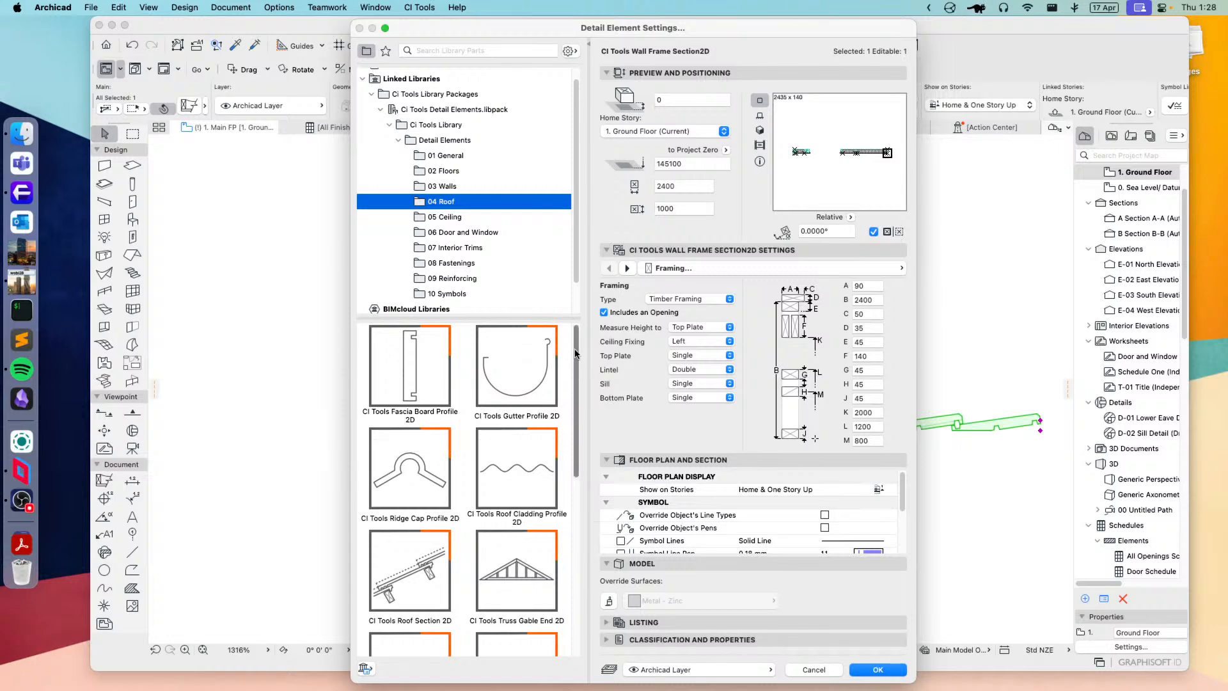
mouse_move(575, 354)
mouse_down()
mouse_move(578, 515)
mouse_move(583, 332)
mouse_up()
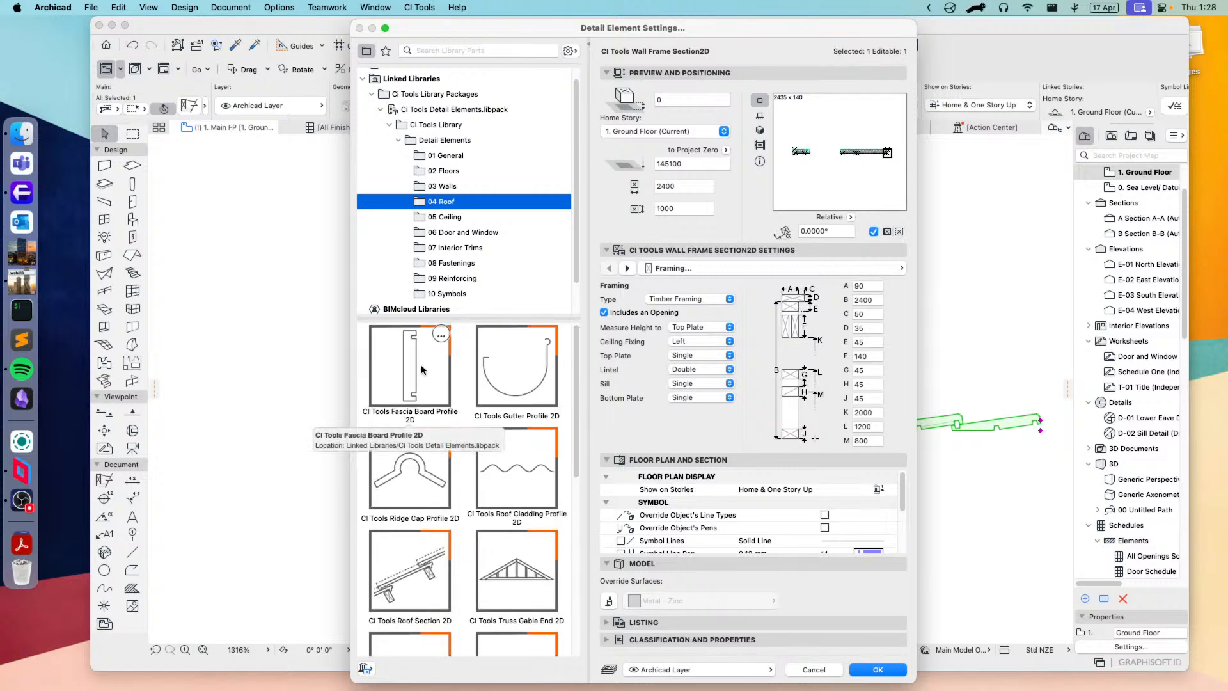
click(413, 388)
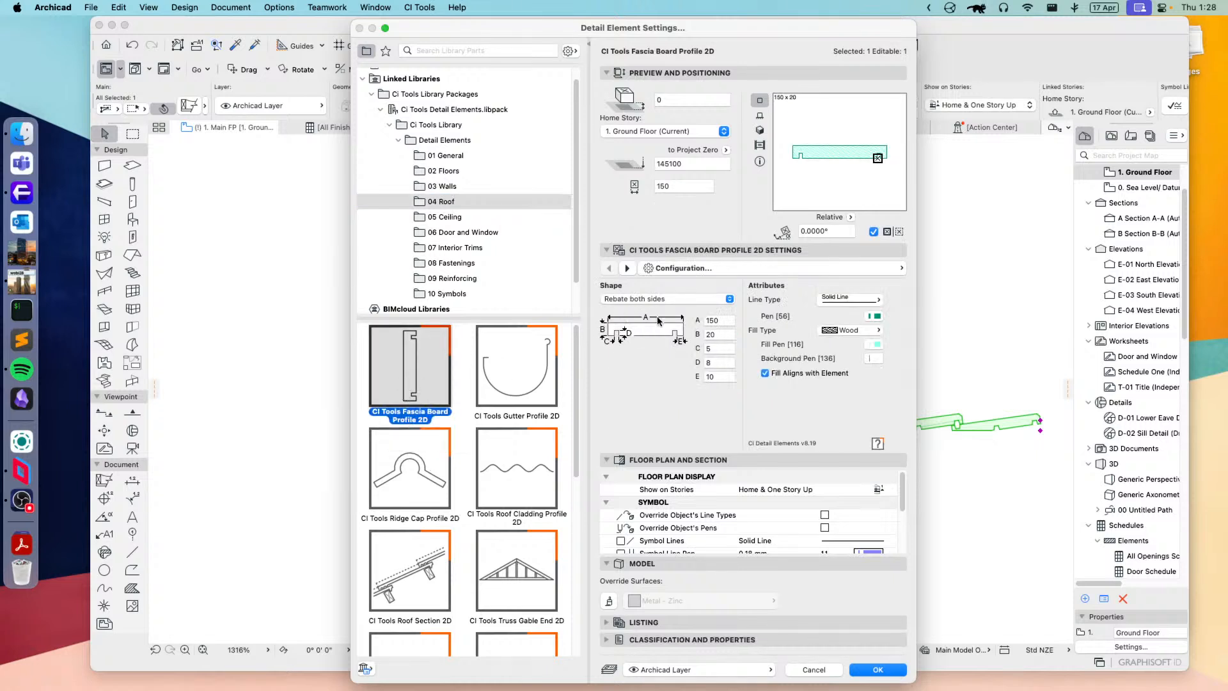
Step: Try the Rectangular shape for CI Tools Gutter Profile 2D and review CI Tools Ridge Cap Profile 2D
click(517, 374)
click(686, 289)
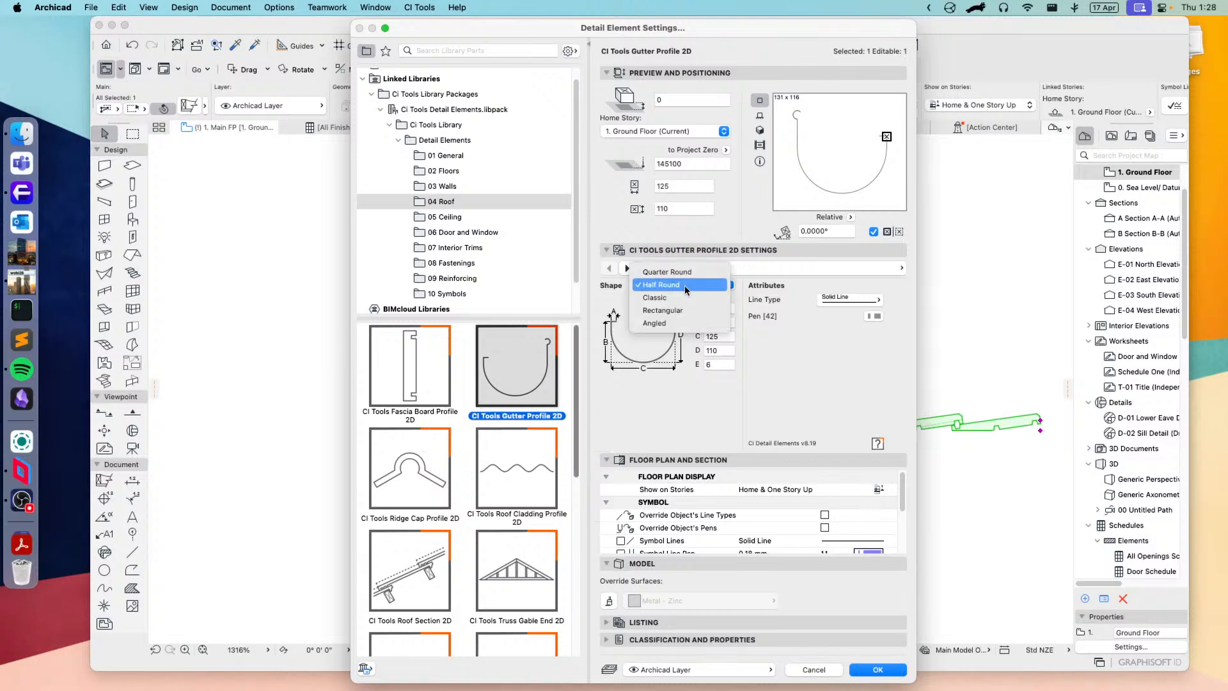
click(664, 310)
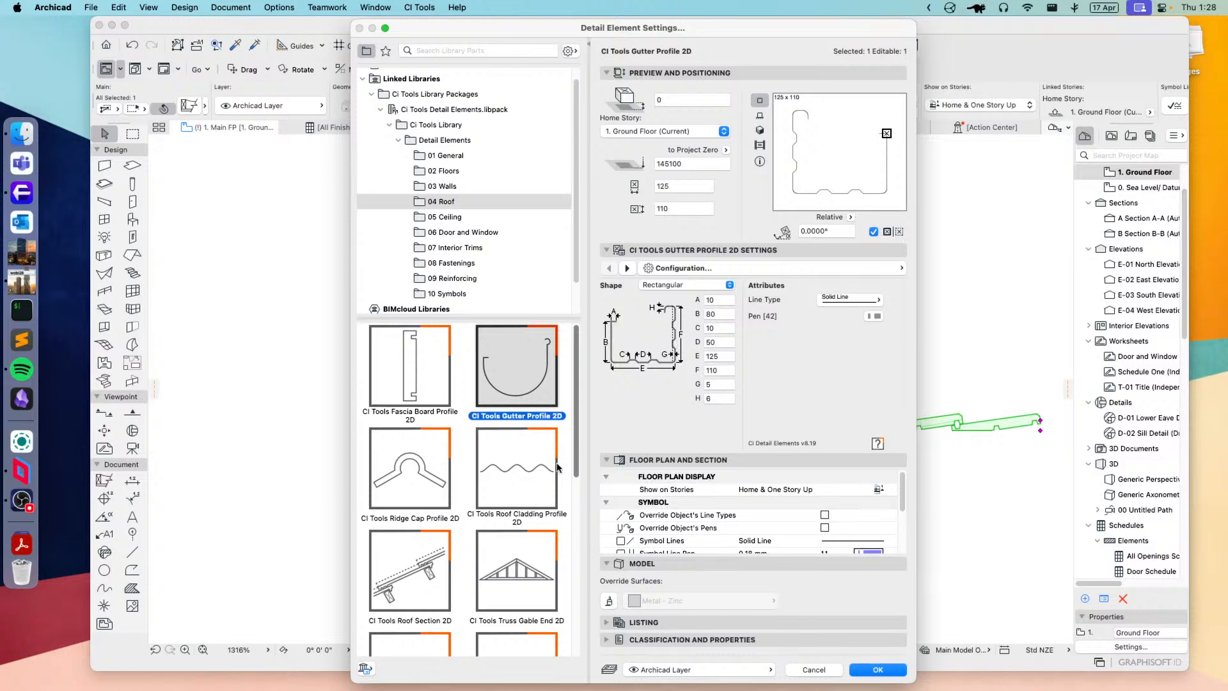
click(409, 474)
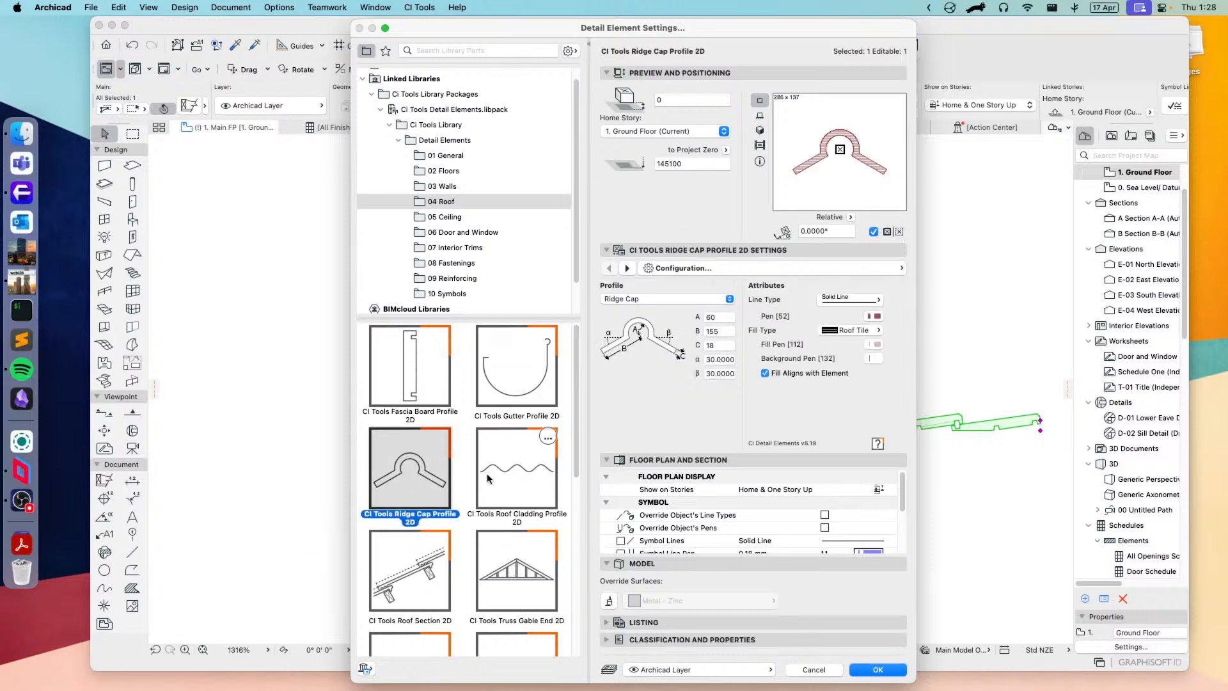
Step: Try the Dimond Metric-Windek profile for CI Tools Roof Cladding Profile 2D and examine its profile and view options
click(523, 471)
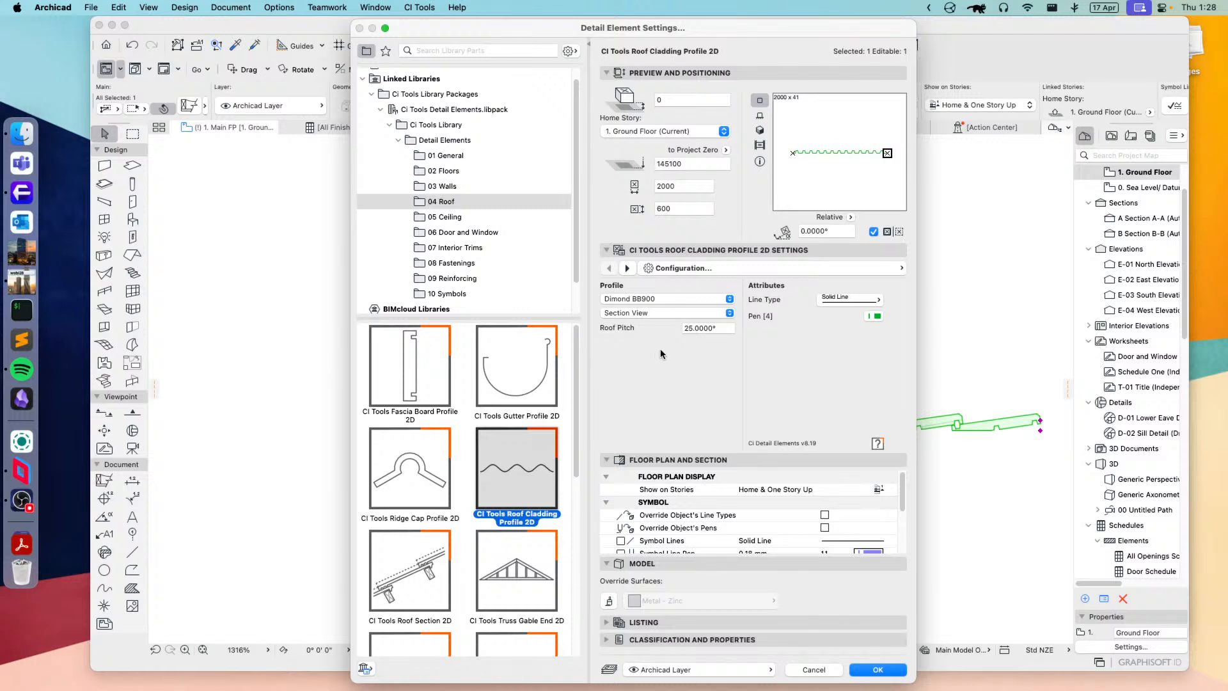
click(662, 298)
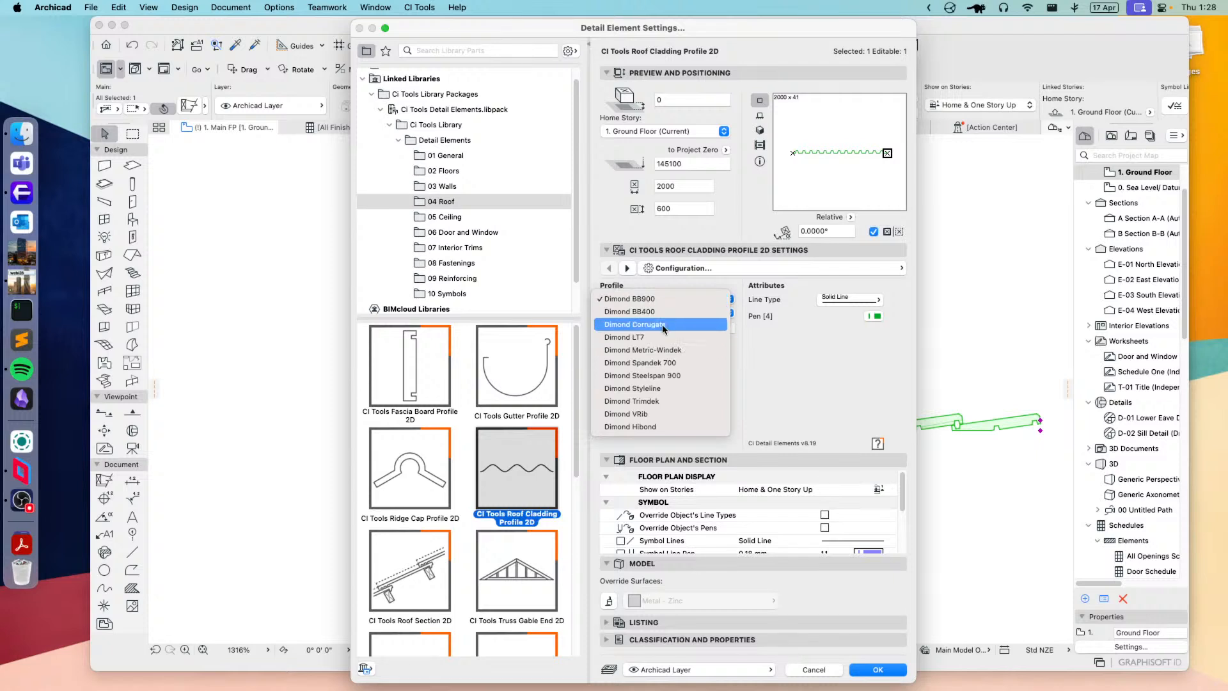
click(660, 352)
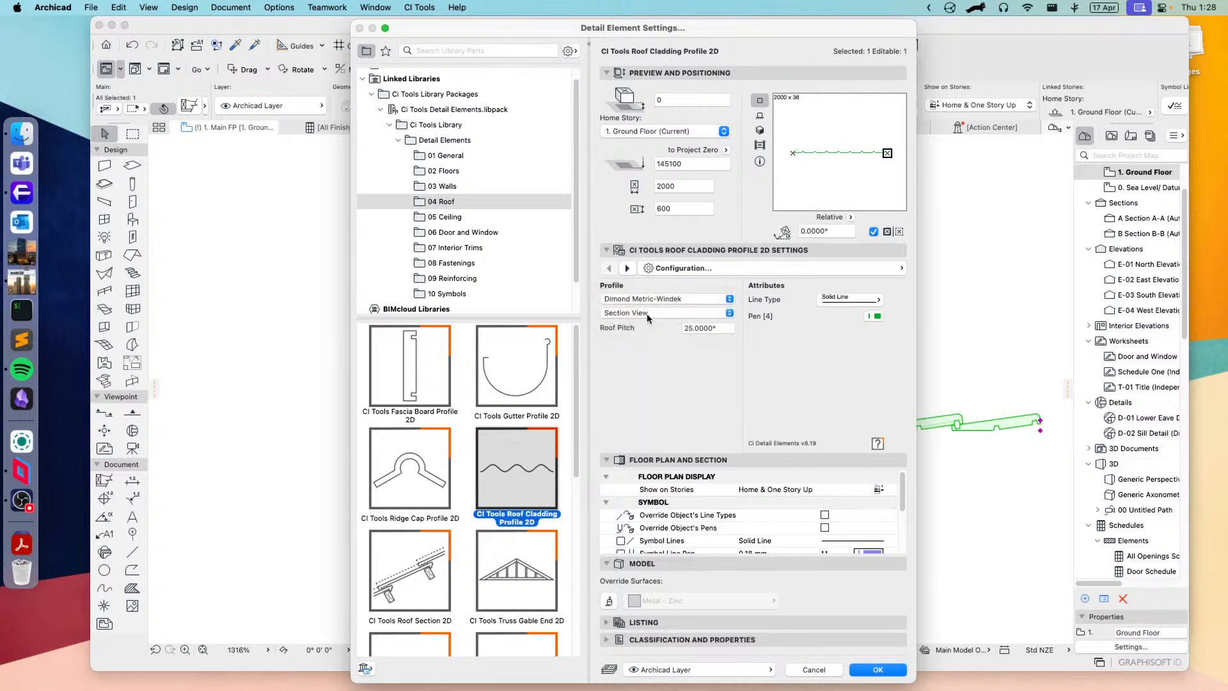
click(647, 314)
click(644, 325)
click(648, 313)
click(658, 300)
Step: Switch the selected element to CI Tools Roof Section 2D with the Pressed Metal Tiles symbol and apply the settings
click(399, 575)
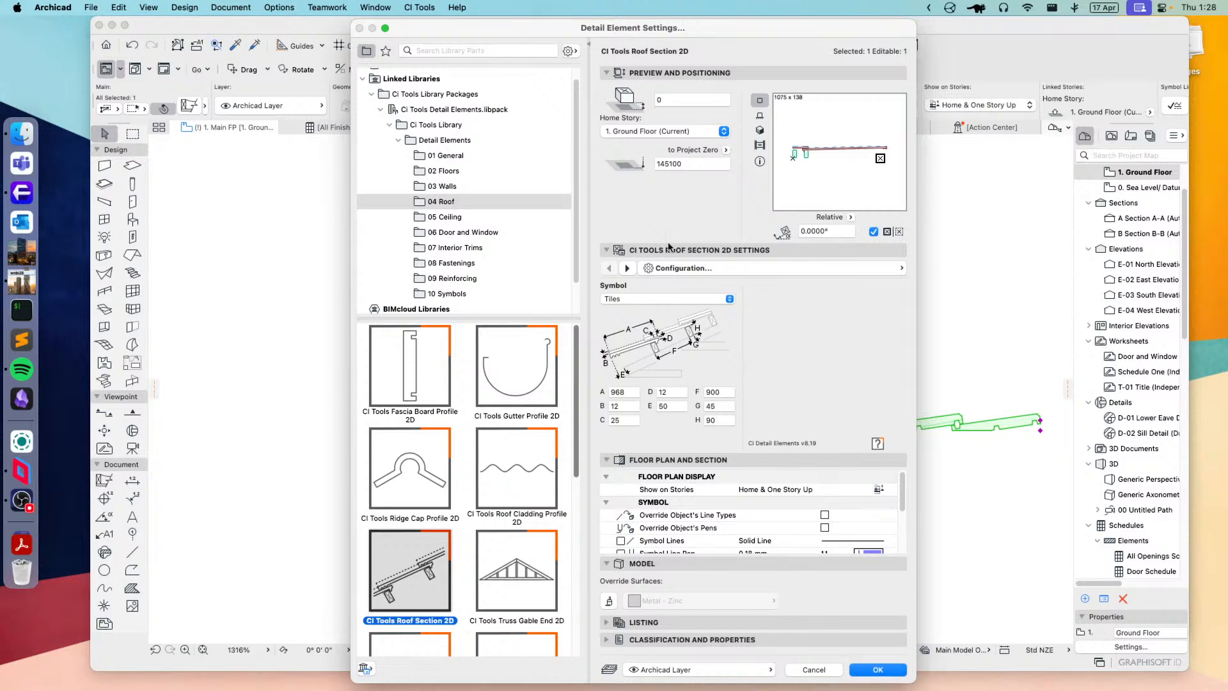
click(638, 299)
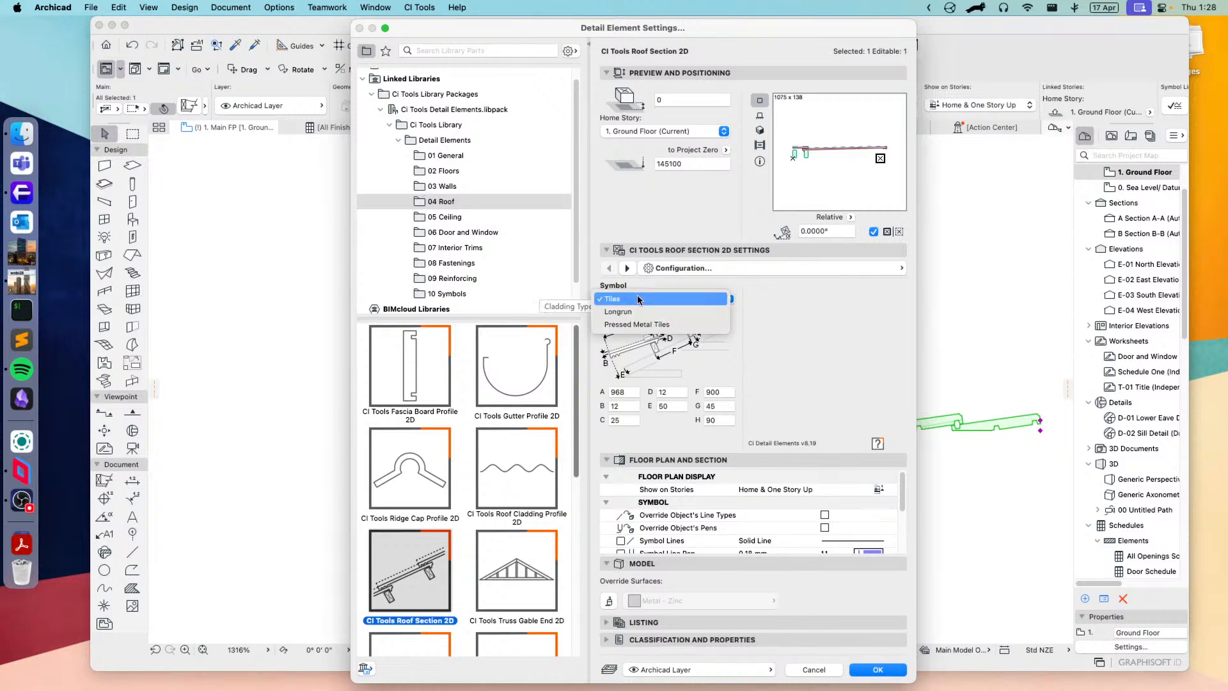
click(624, 325)
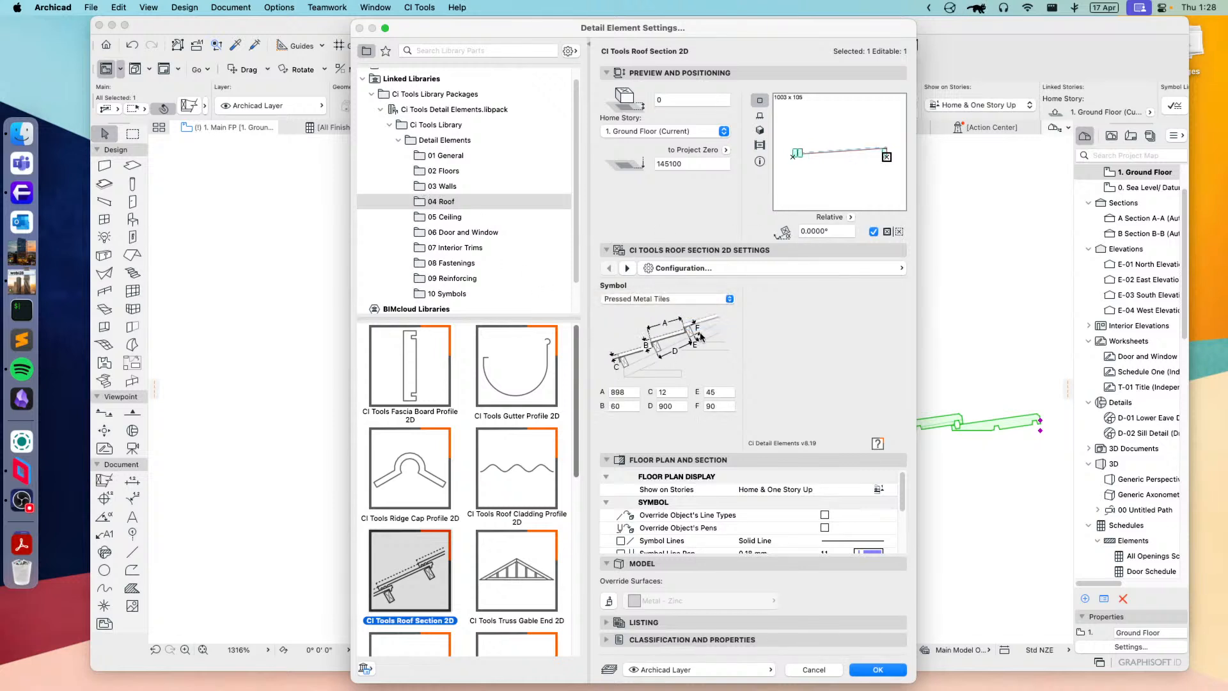
click(882, 669)
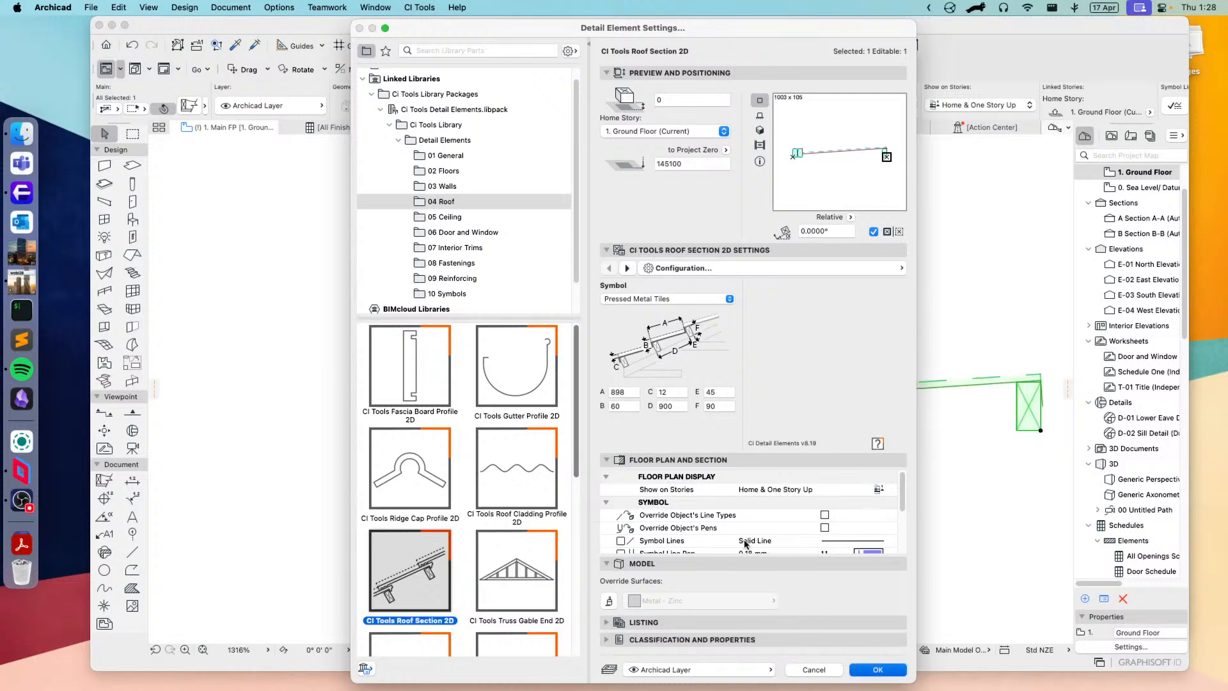
Step: Stretch the free end of the roof section outward to about 3112 mm long
scroll(807, 485, down, 3)
middle_drag(807, 485, 612, 490)
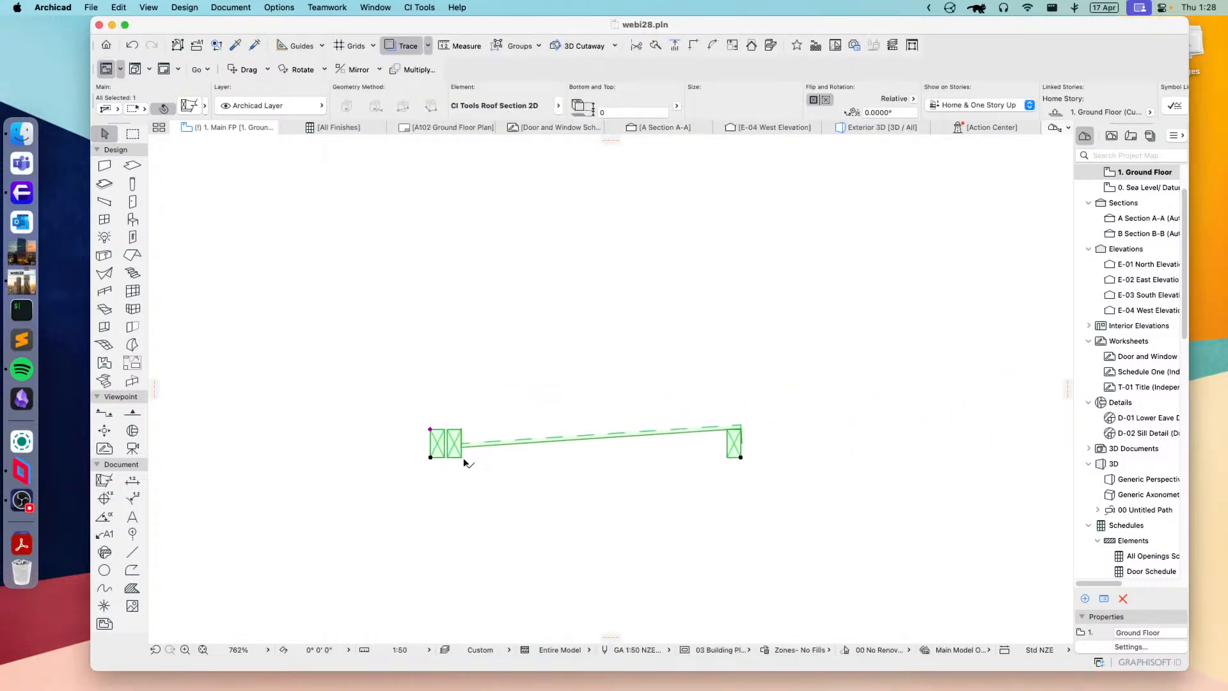
click(740, 457)
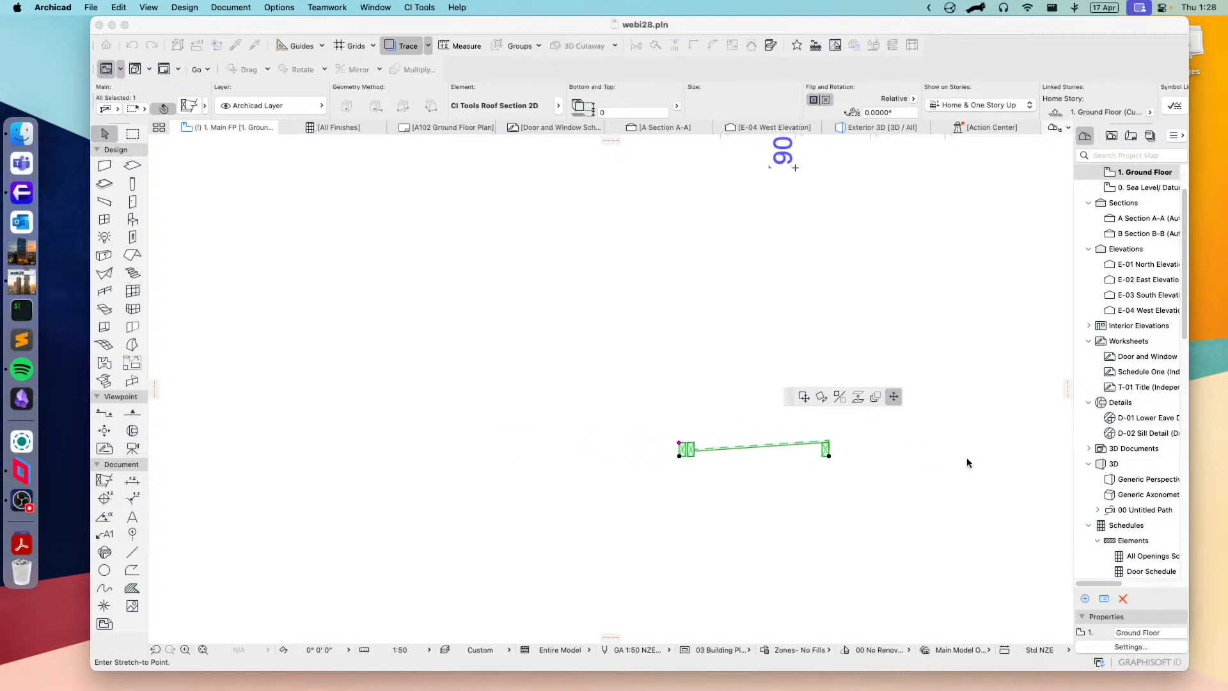
click(901, 456)
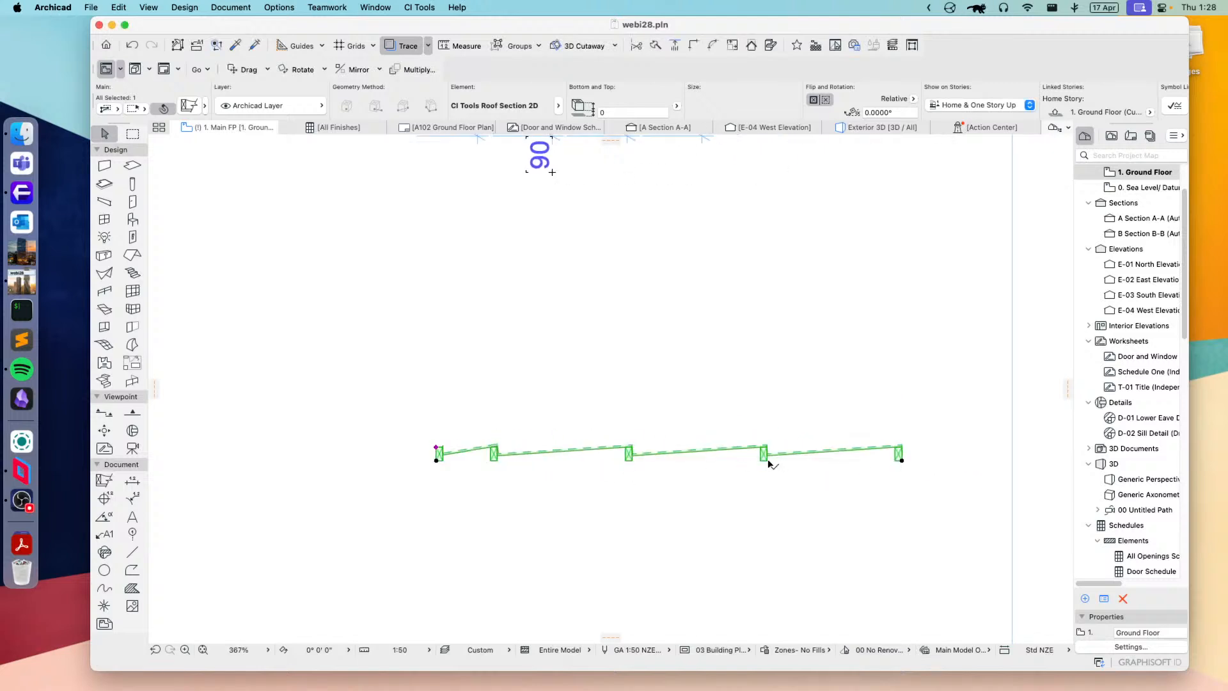
scroll(589, 421, up, 3)
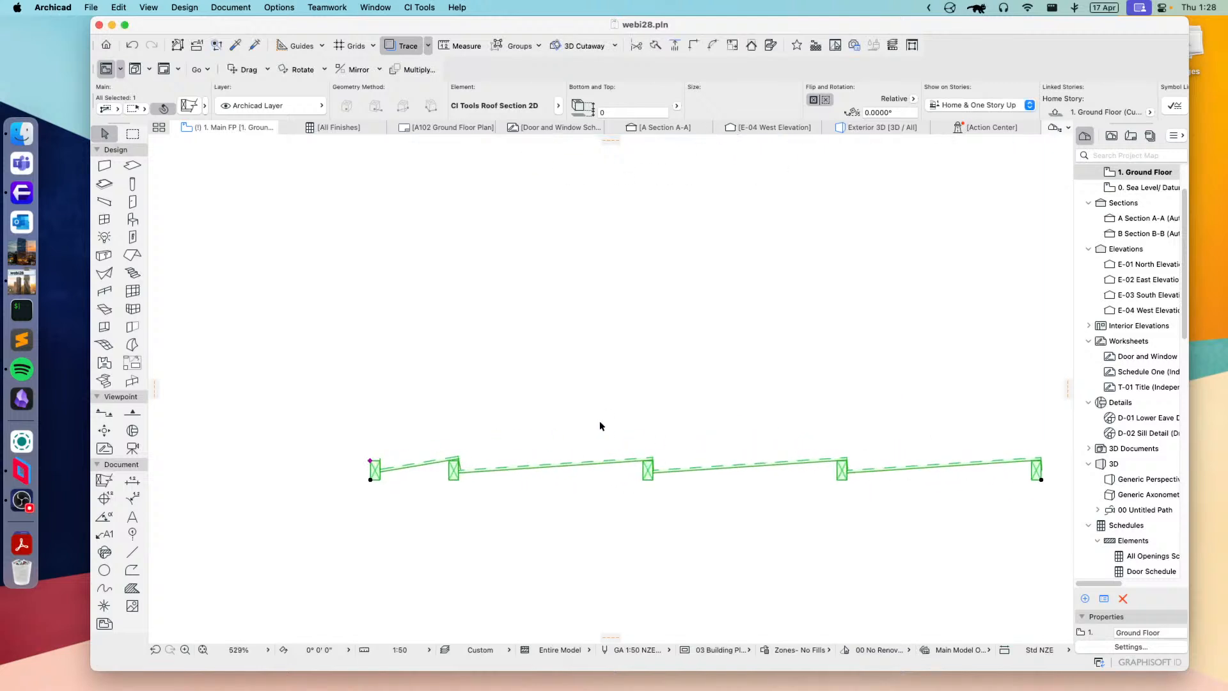
Step: Switch the selected roof section to CI Tools Truss Gable End 2D in its settings
click(189, 106)
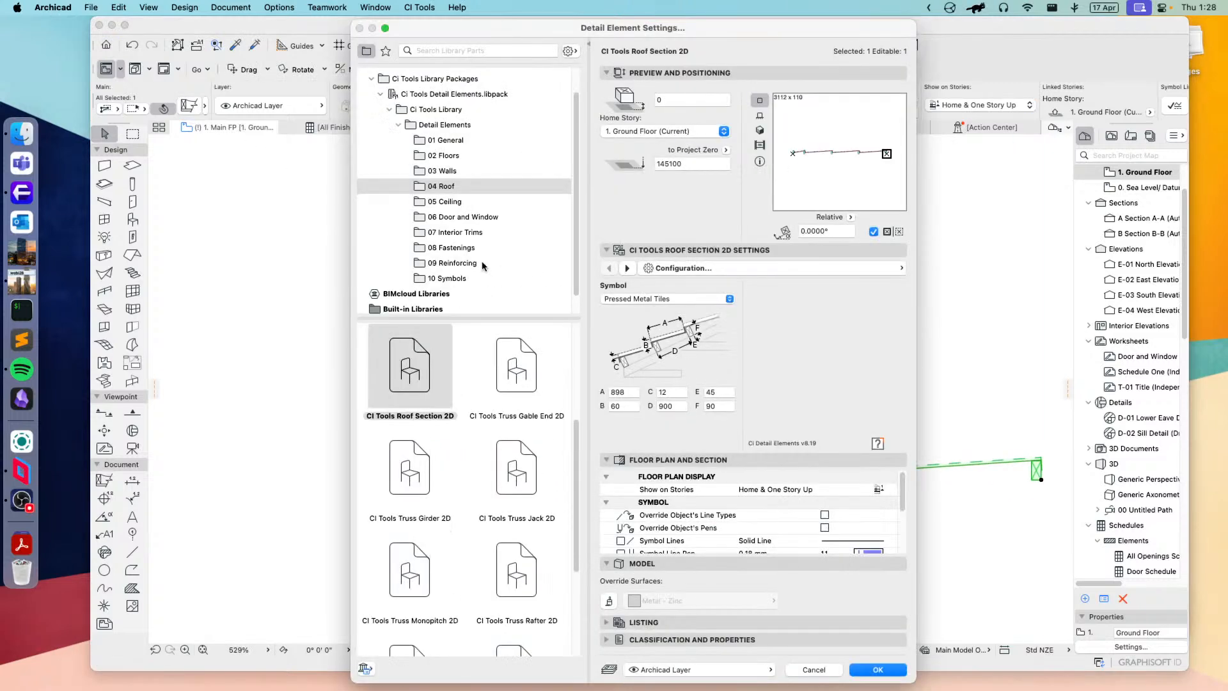
click(507, 377)
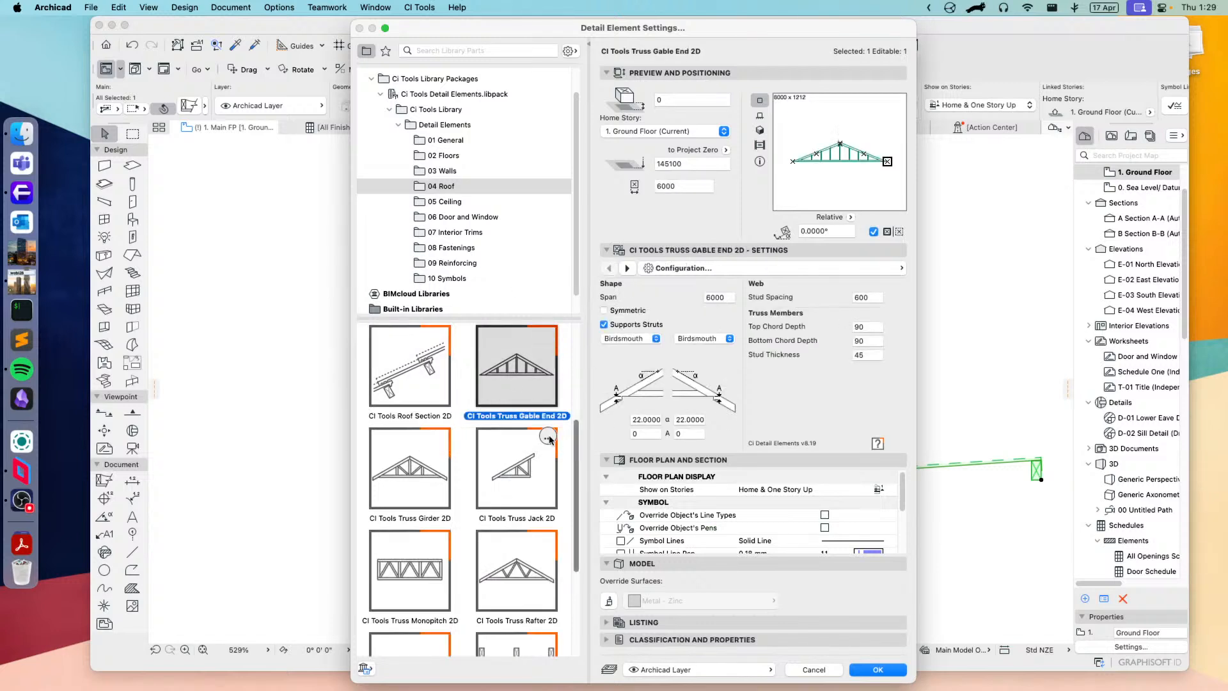
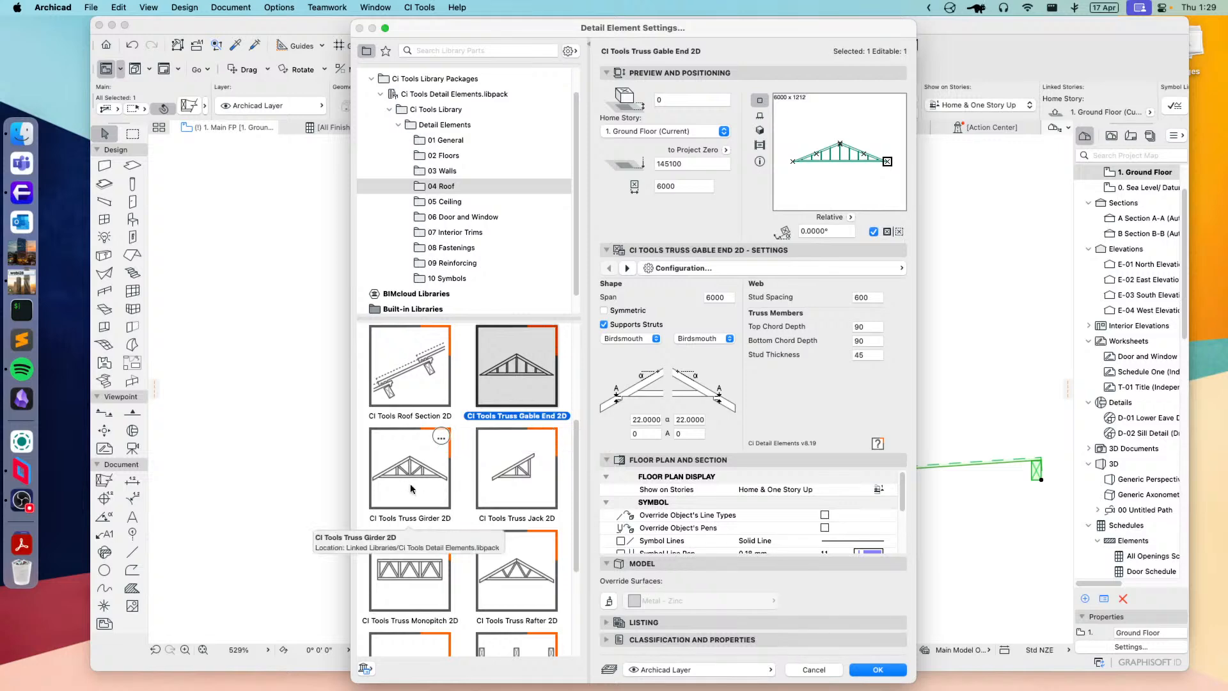
Step: Examine the Truss Jack, Monopitch, Rafter, Scissor, Truncated Girder and Truss Section 2D elements and their settings in the 04 Roof folder
click(519, 498)
click(422, 585)
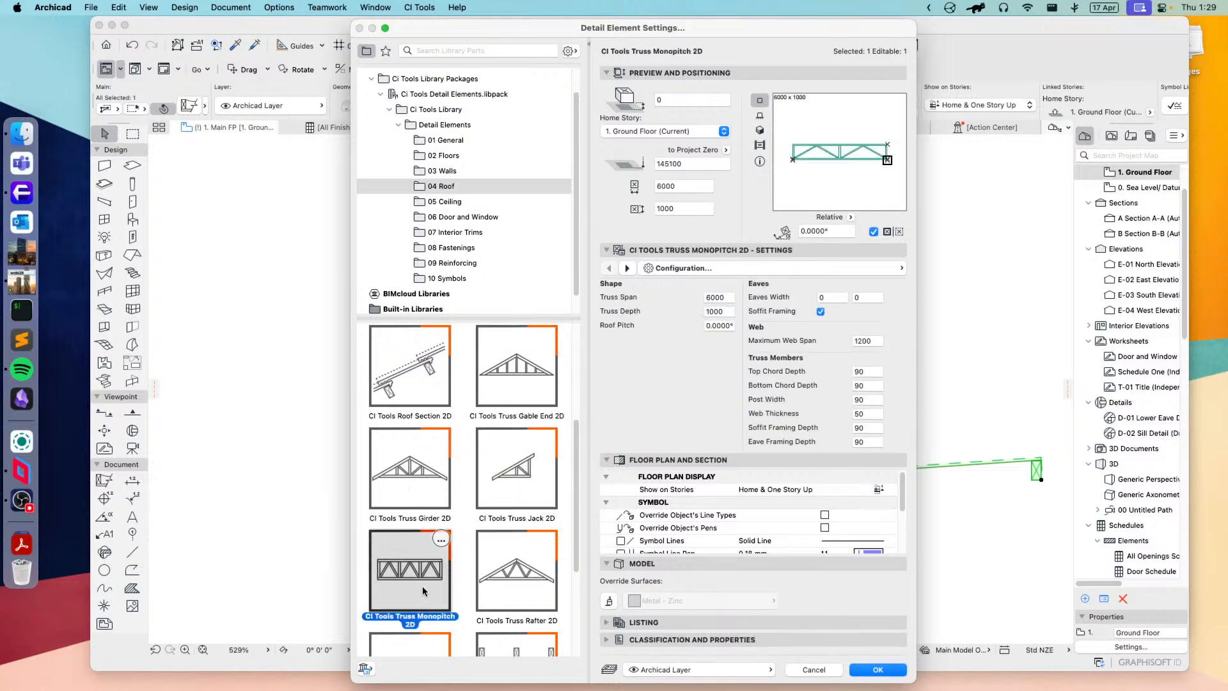
click(523, 582)
scroll(460, 543, down, 5)
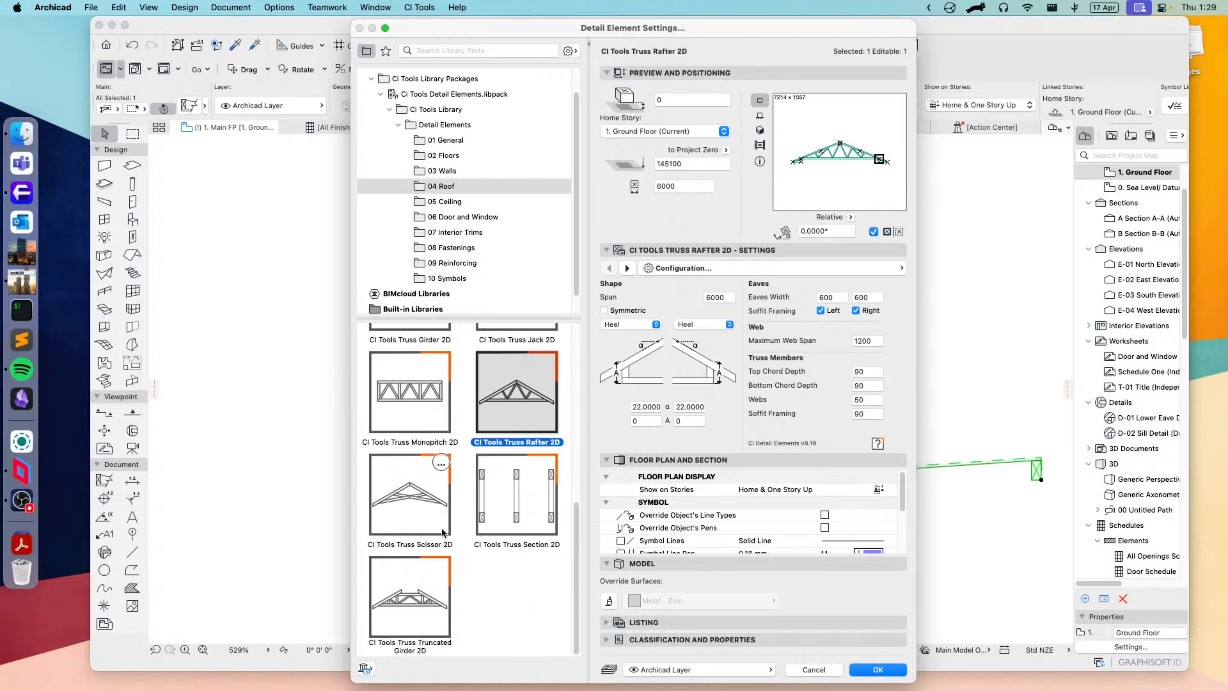
click(396, 502)
click(417, 615)
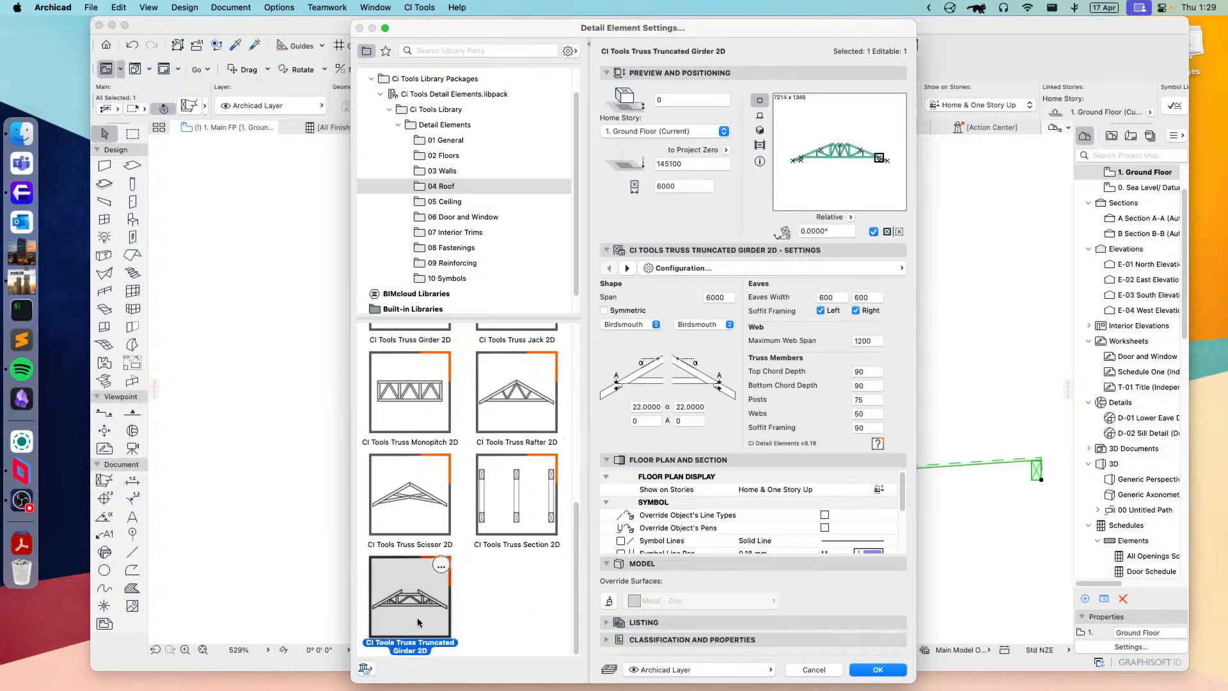
click(511, 498)
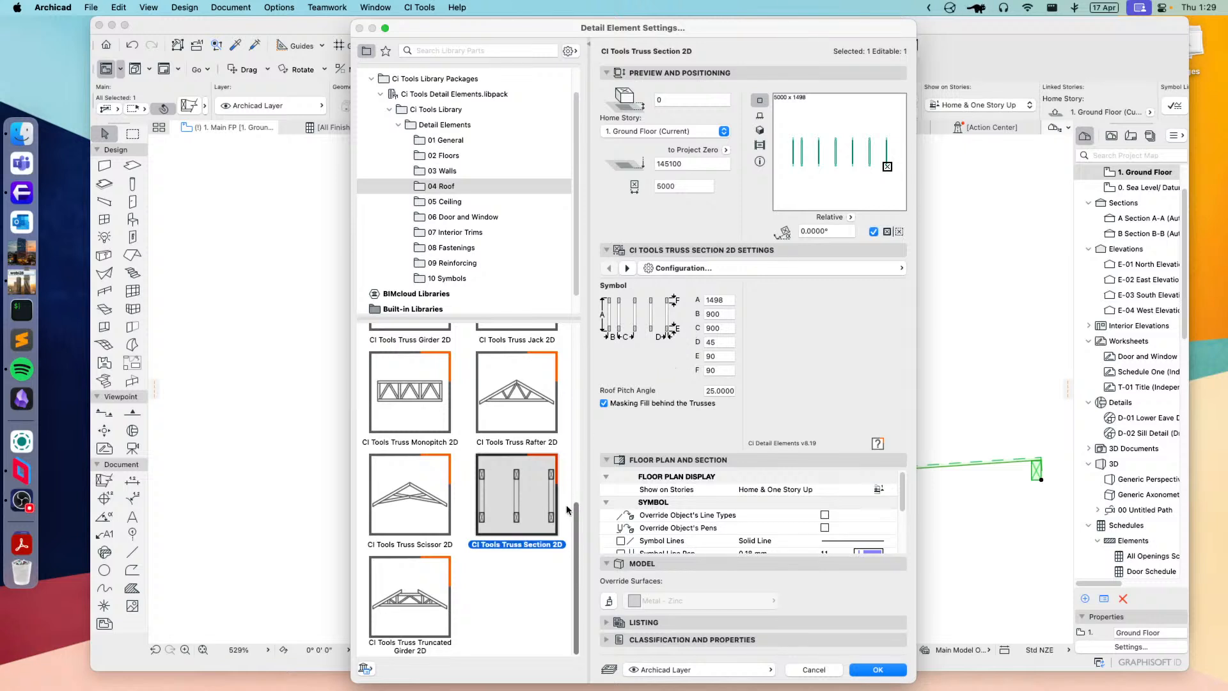
mouse_move(553, 360)
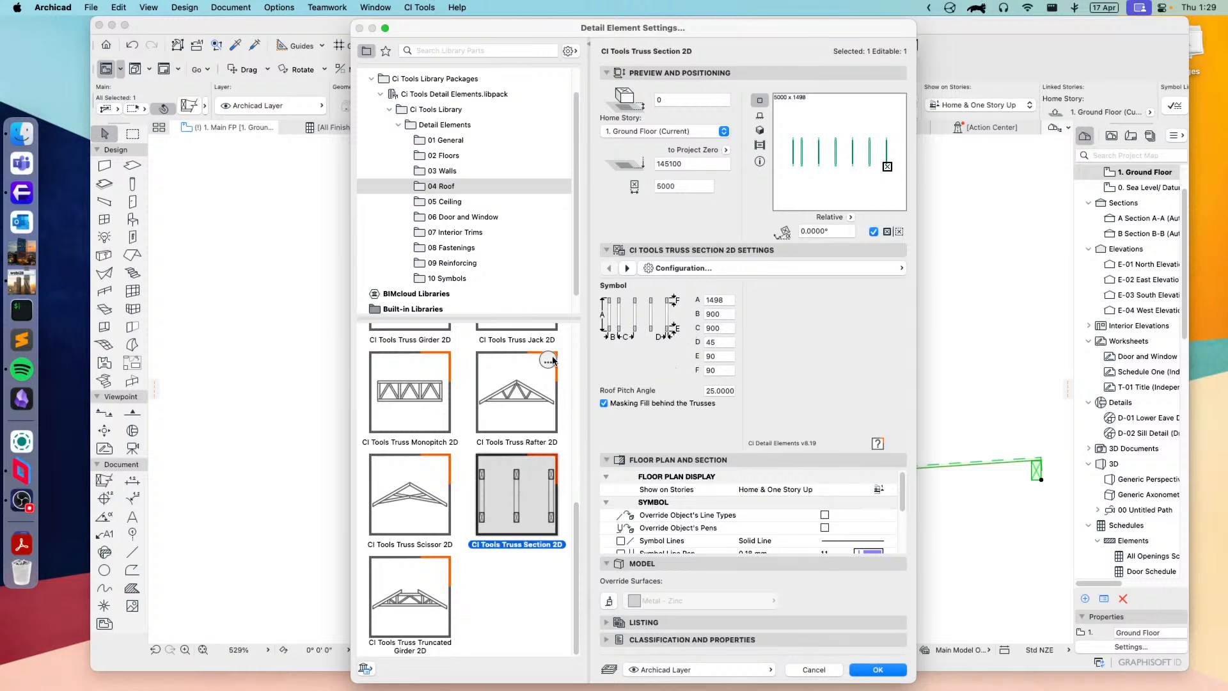
Step: Switch the selected element to CI Tools Ceiling Section 2D from the 05 Ceiling folder and set its battens to Rondo
click(441, 202)
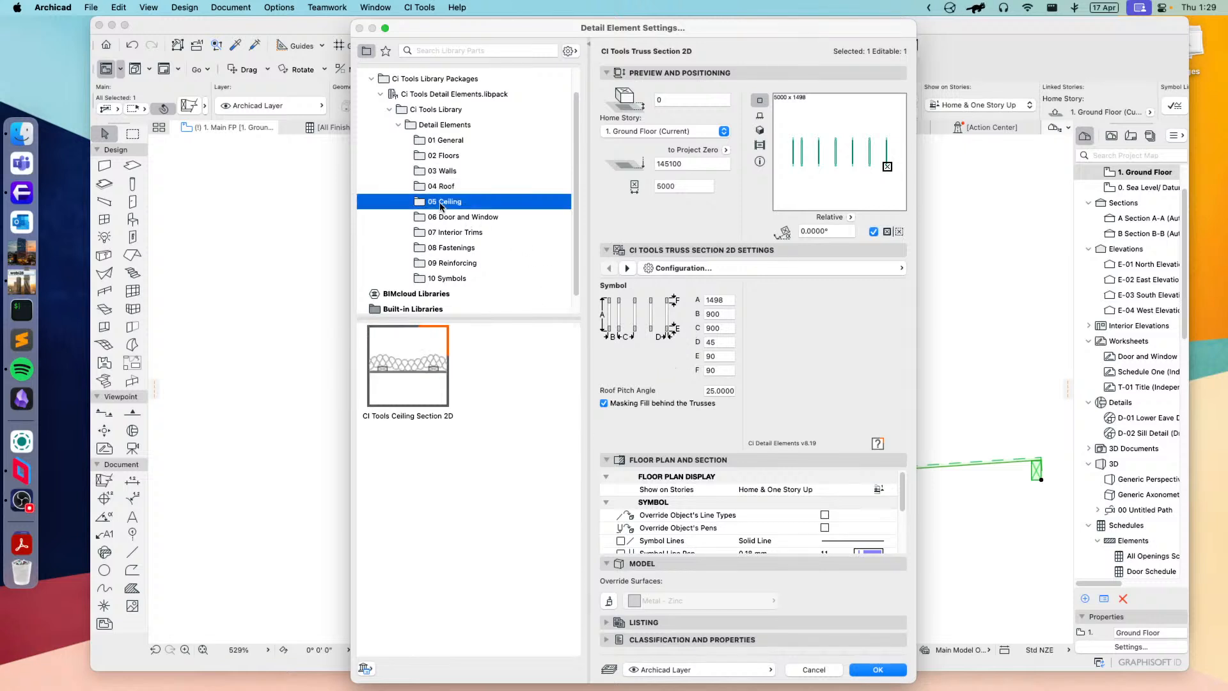
click(432, 396)
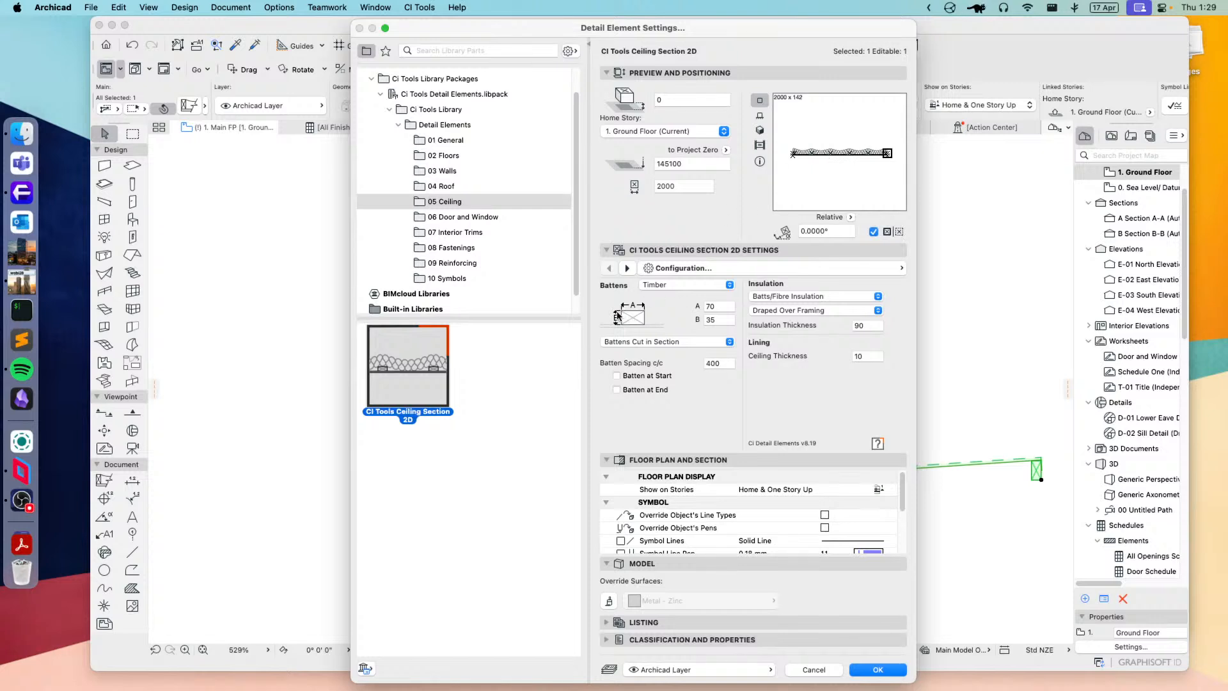
click(687, 286)
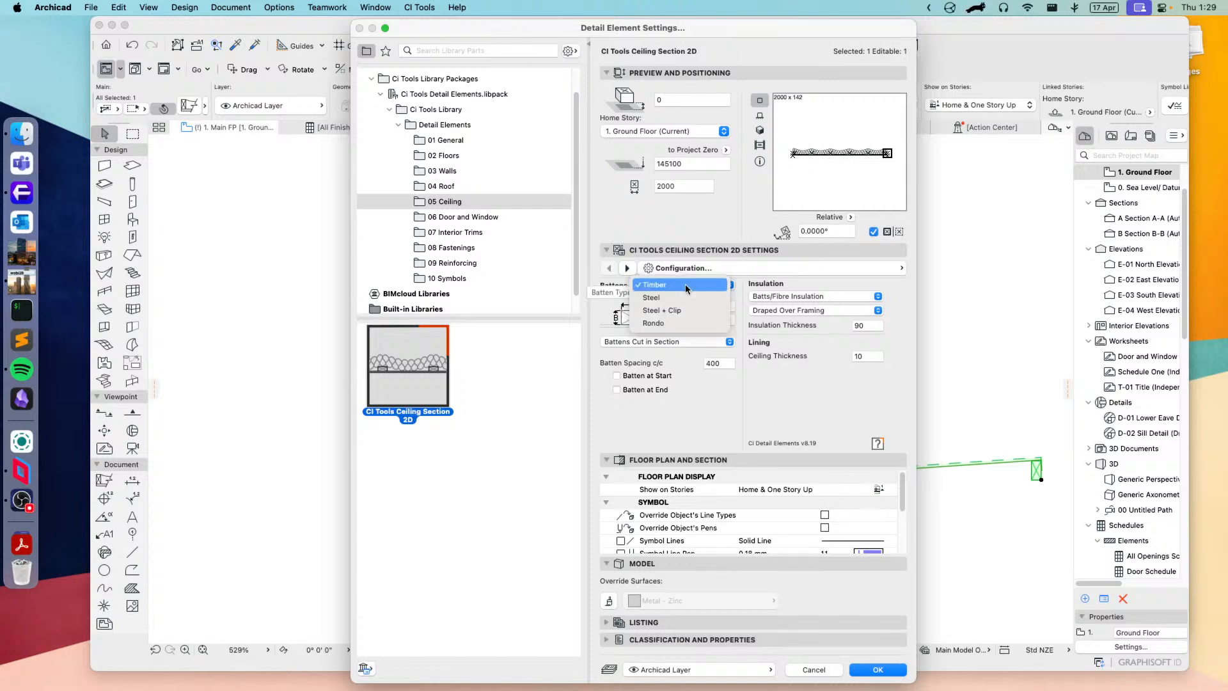
click(652, 323)
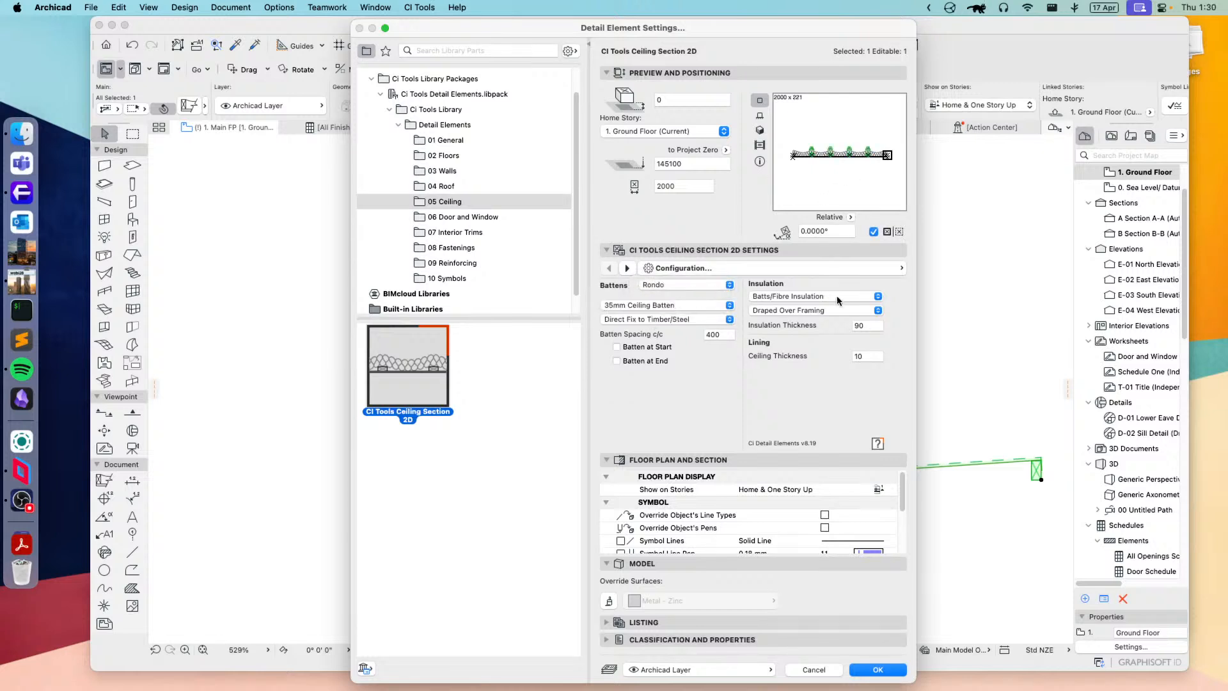
Step: Set the ceiling section's insulation to Placed Between Battens and apply the settings to the element
click(795, 313)
click(807, 321)
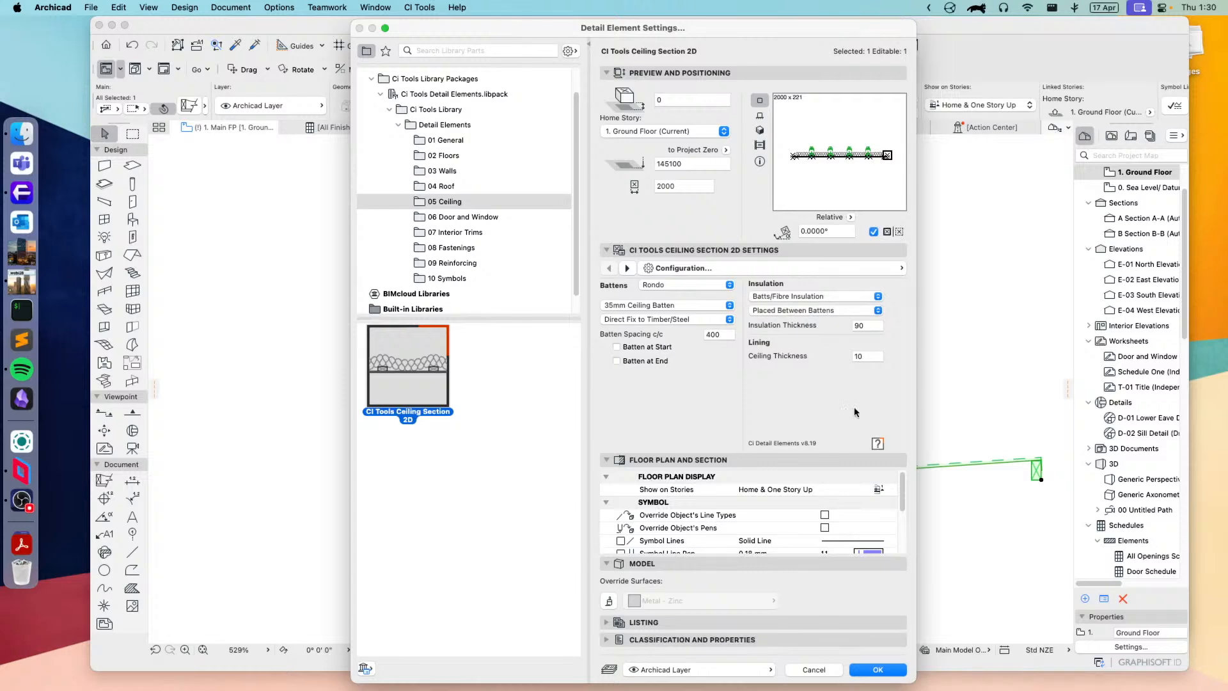
click(878, 669)
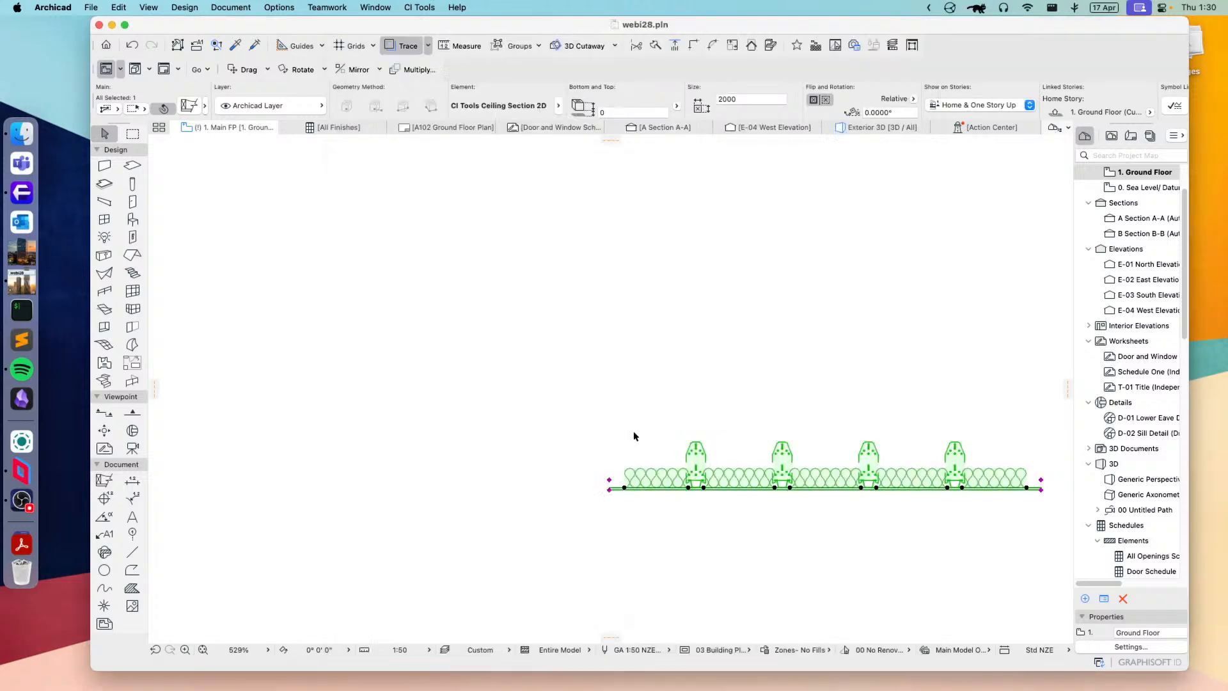
scroll(831, 490, up, 3)
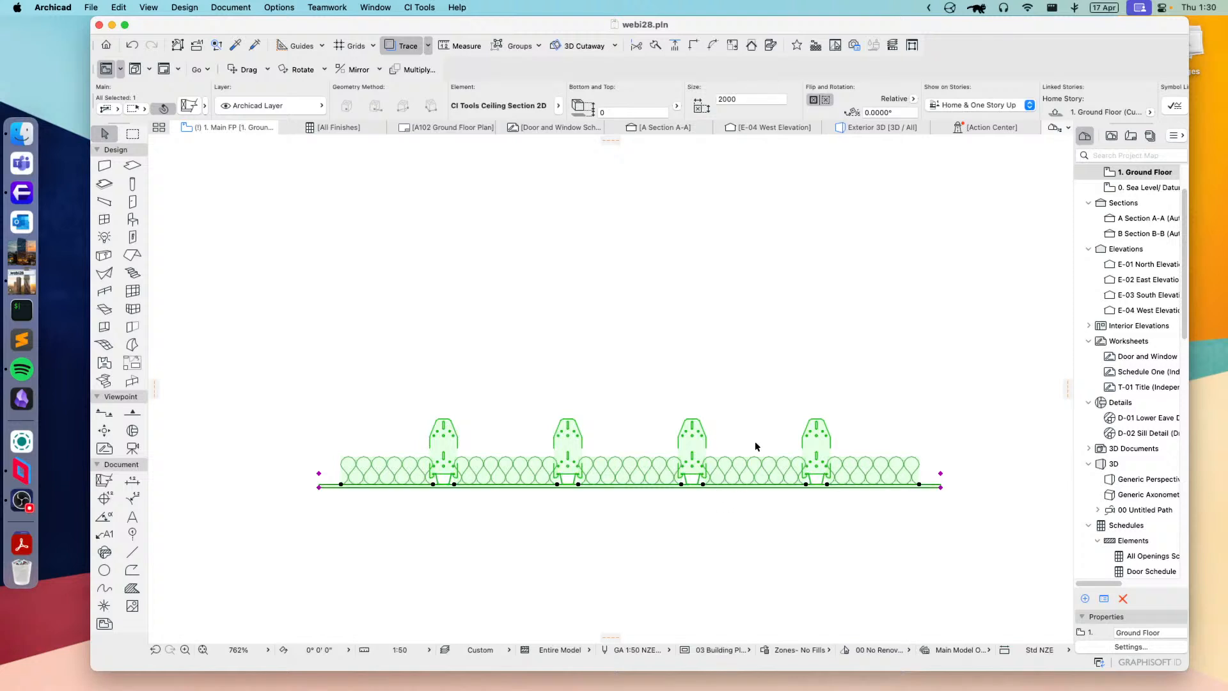
Step: Examine the CI Tools Glass Section 2D and Sealant Bead Symbol 2D settings in the 06 Door and Window folder
click(194, 105)
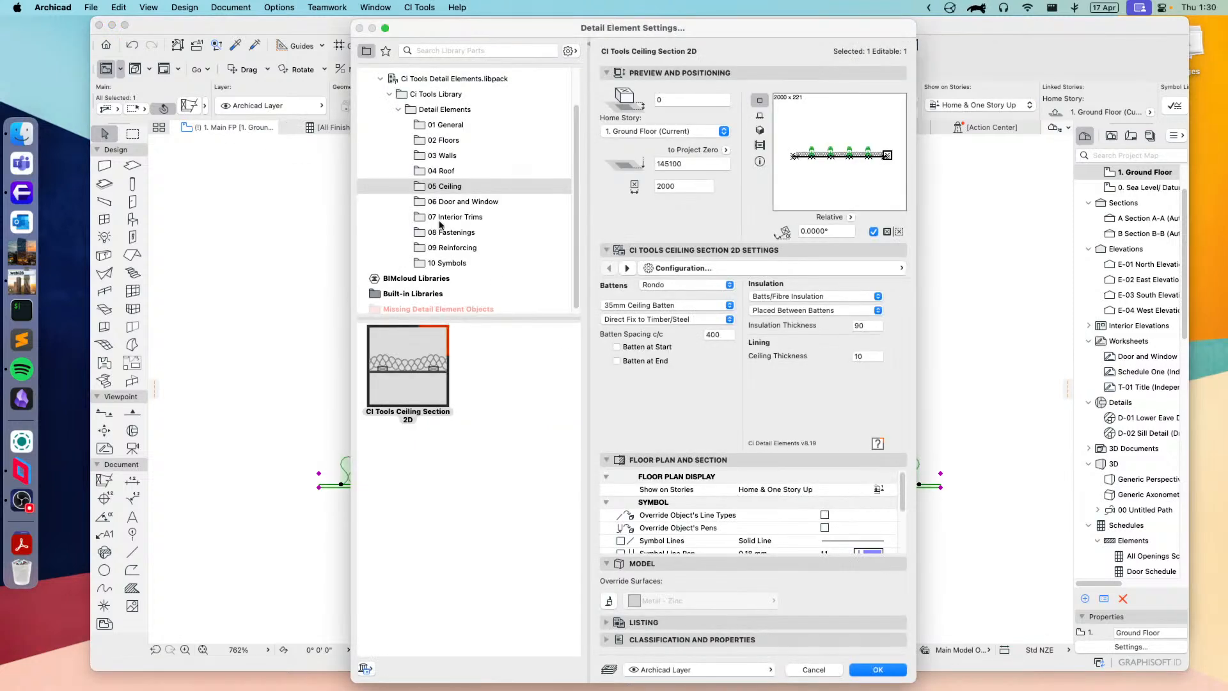
click(462, 202)
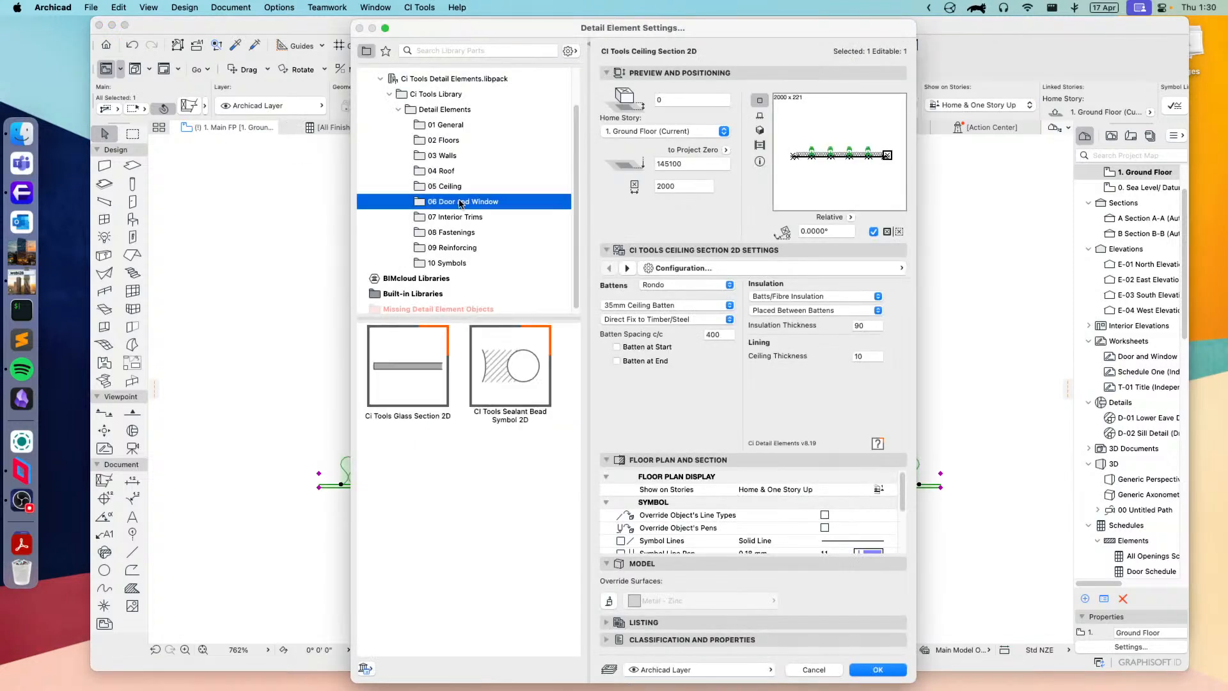
click(413, 401)
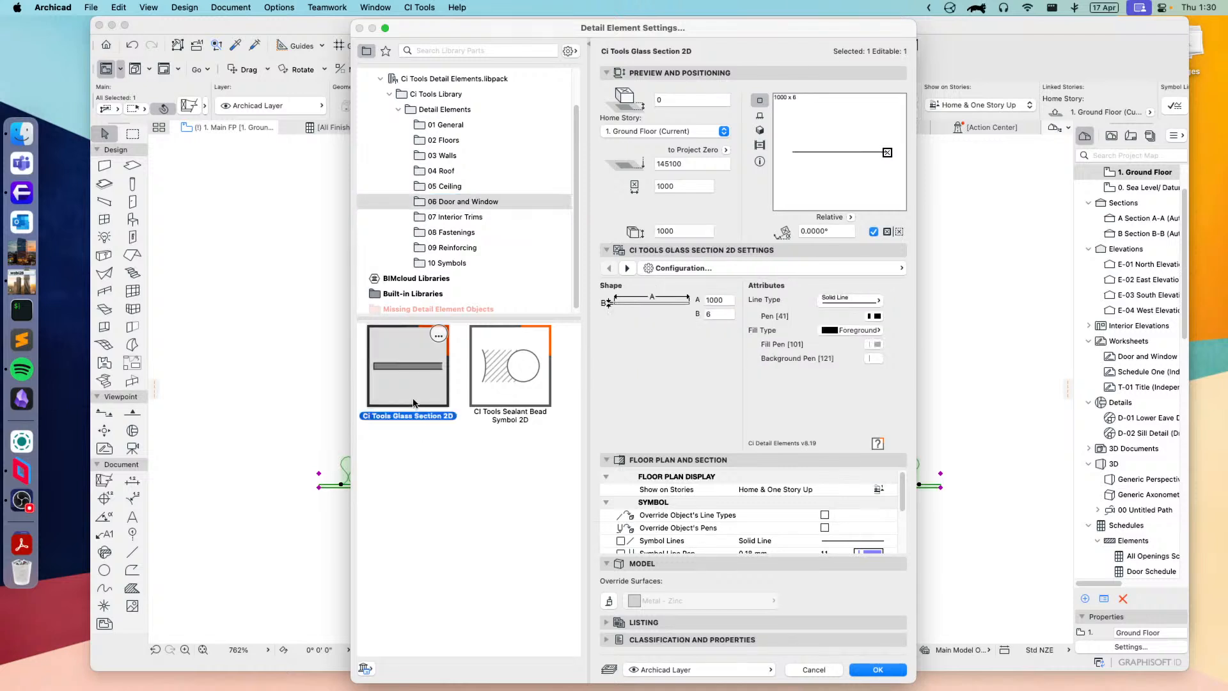
click(505, 381)
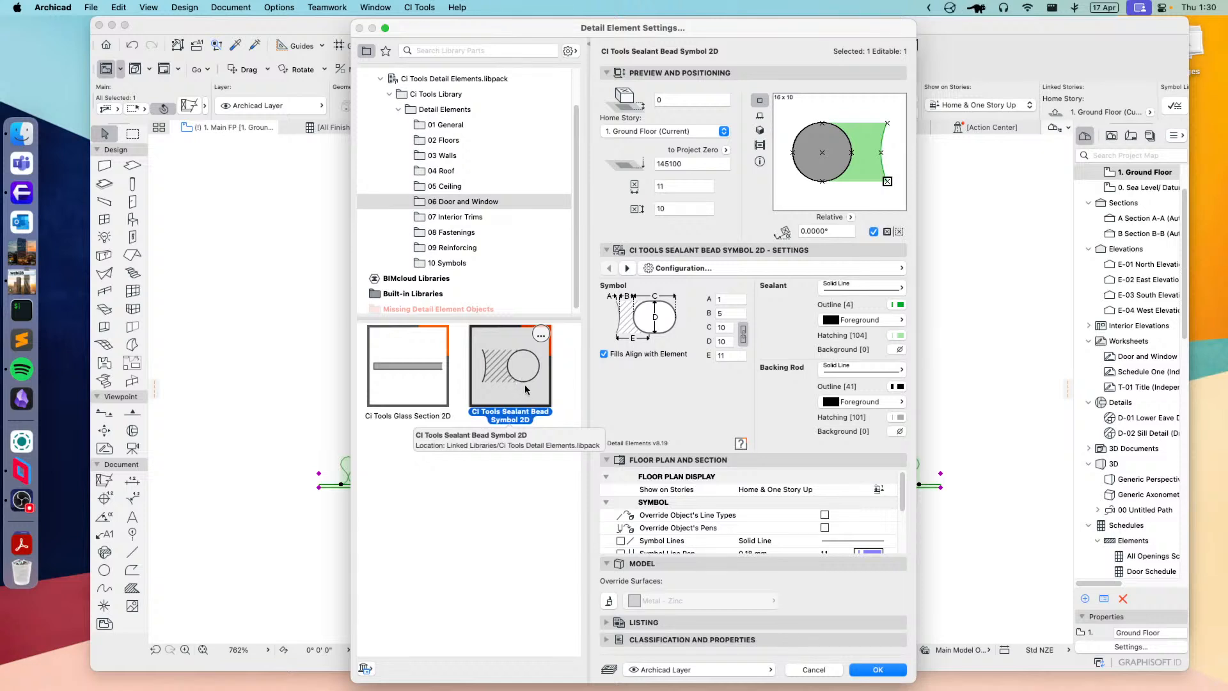
click(404, 370)
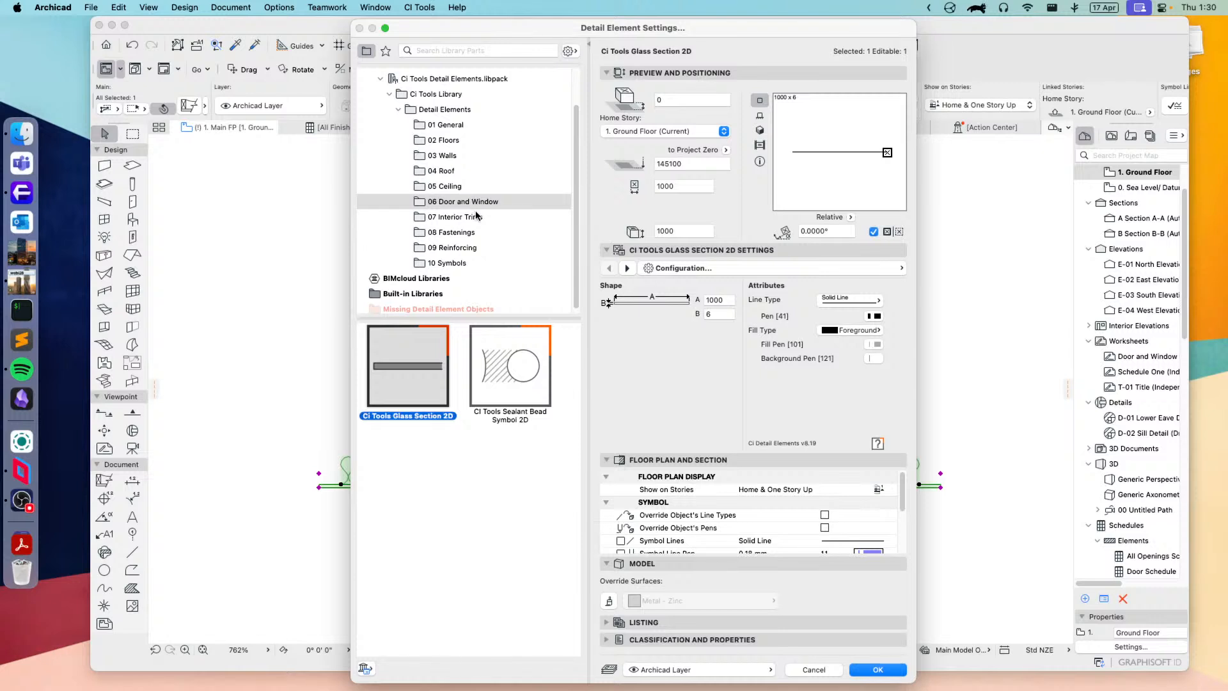
Step: Switch the selected element to CI Tools Interior Trim Profile 2D from the 07 Interior Trims folder and apply the settings
click(451, 218)
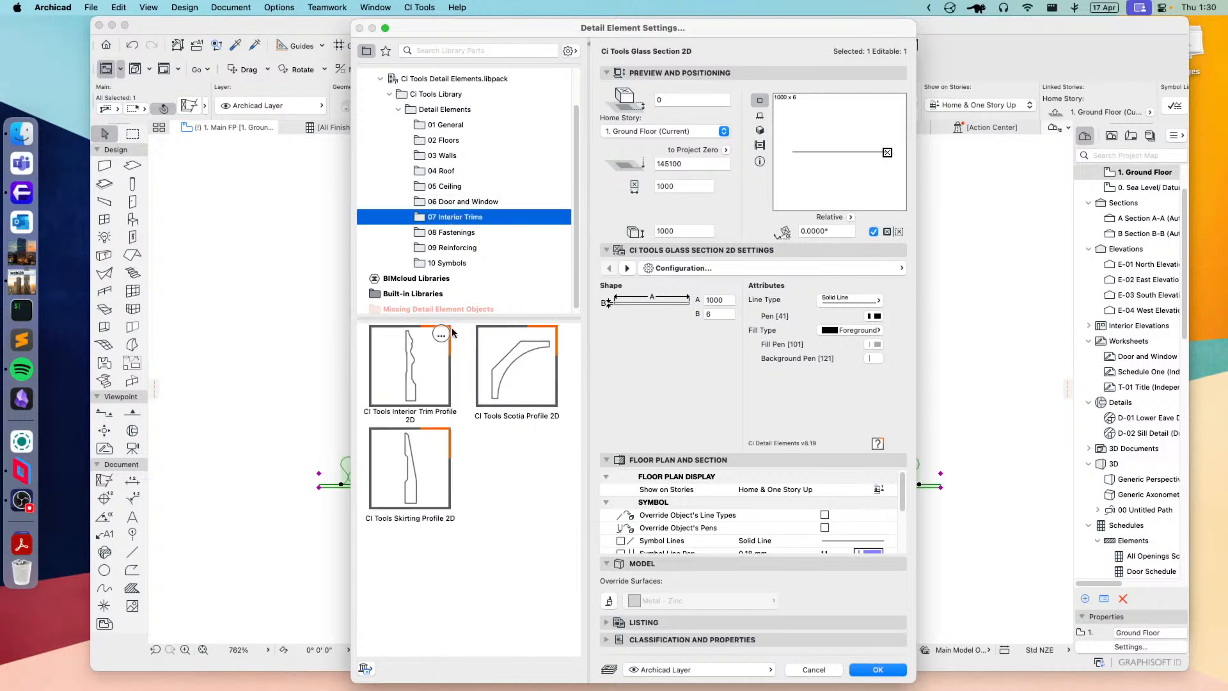
click(416, 378)
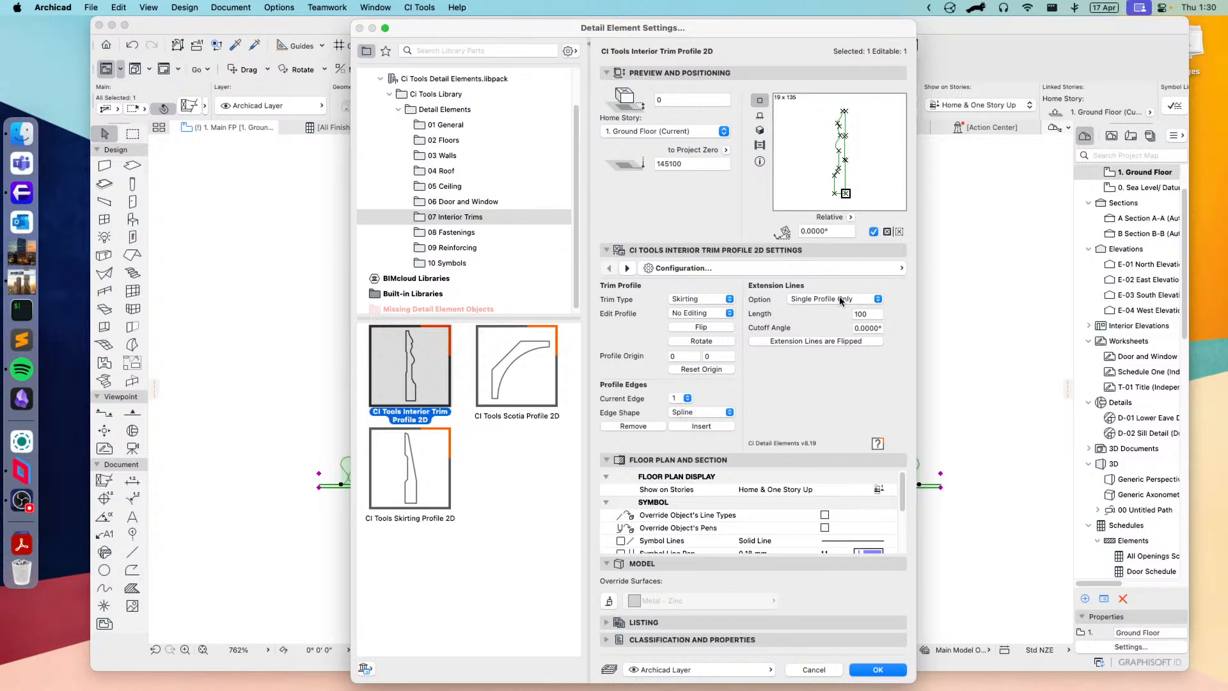
click(877, 669)
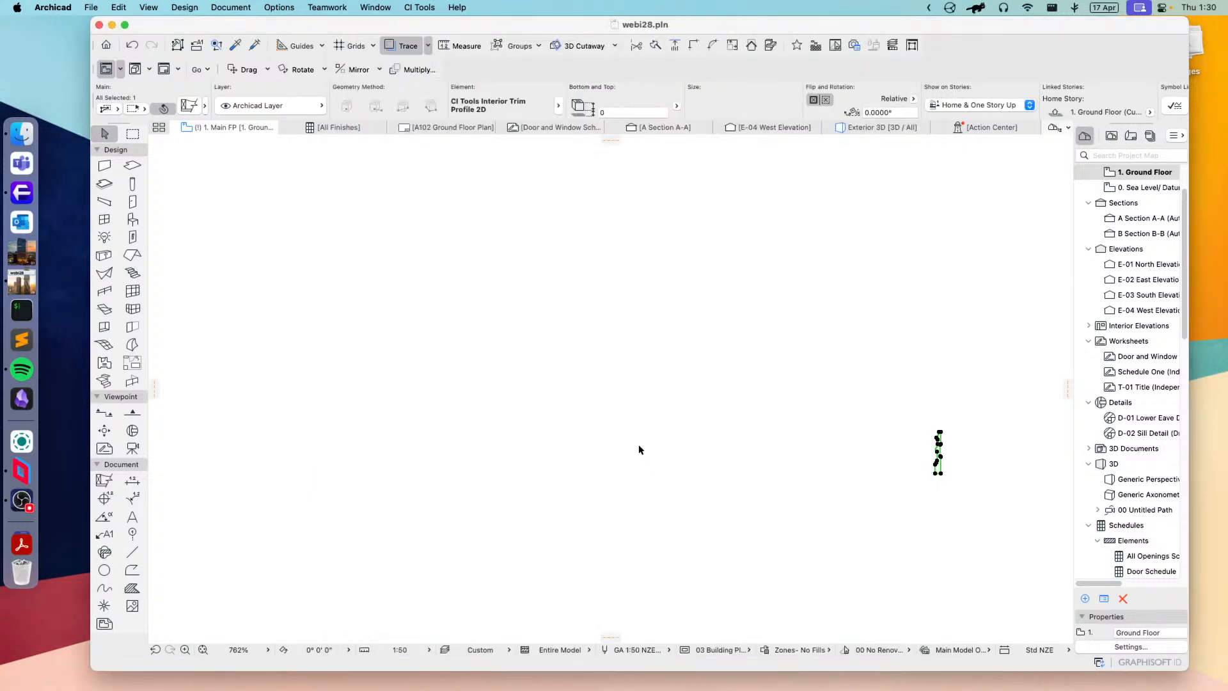
scroll(980, 464, up, 10)
scroll(850, 397, up, 7)
middle_drag(837, 387, 748, 417)
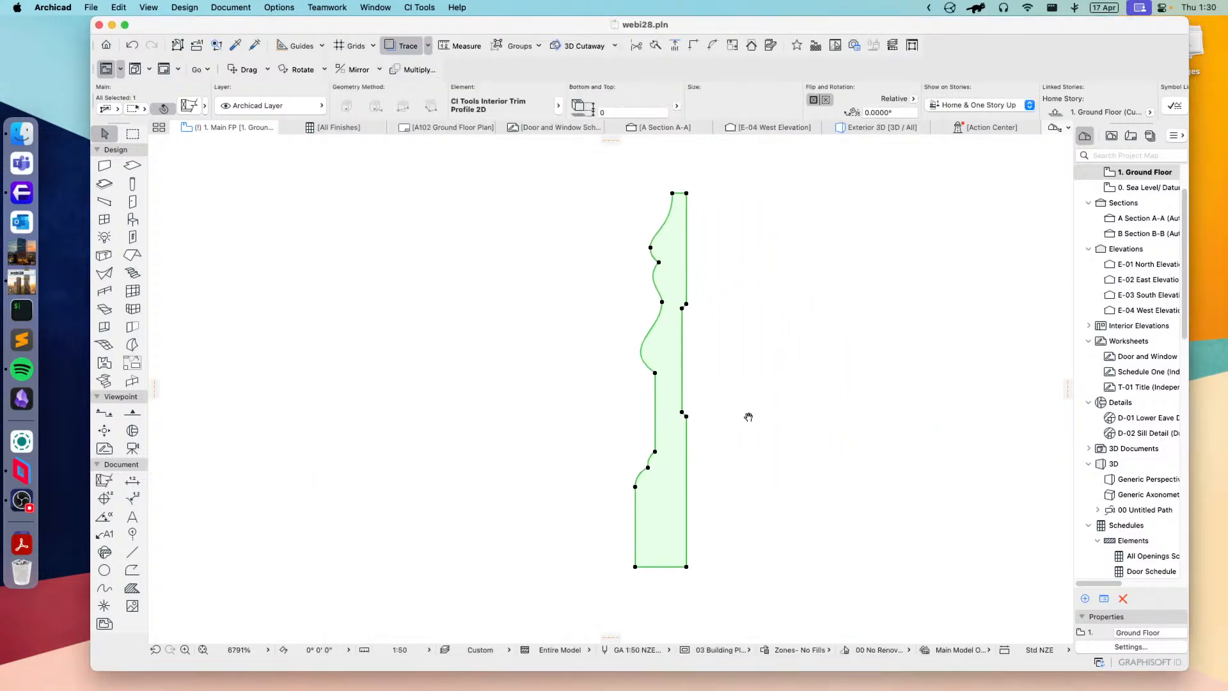
Step: Look at the Scotia Profile 2D and try CI Tools Skirting Profile 2D with the Bullnose profile in the element's settings
click(190, 106)
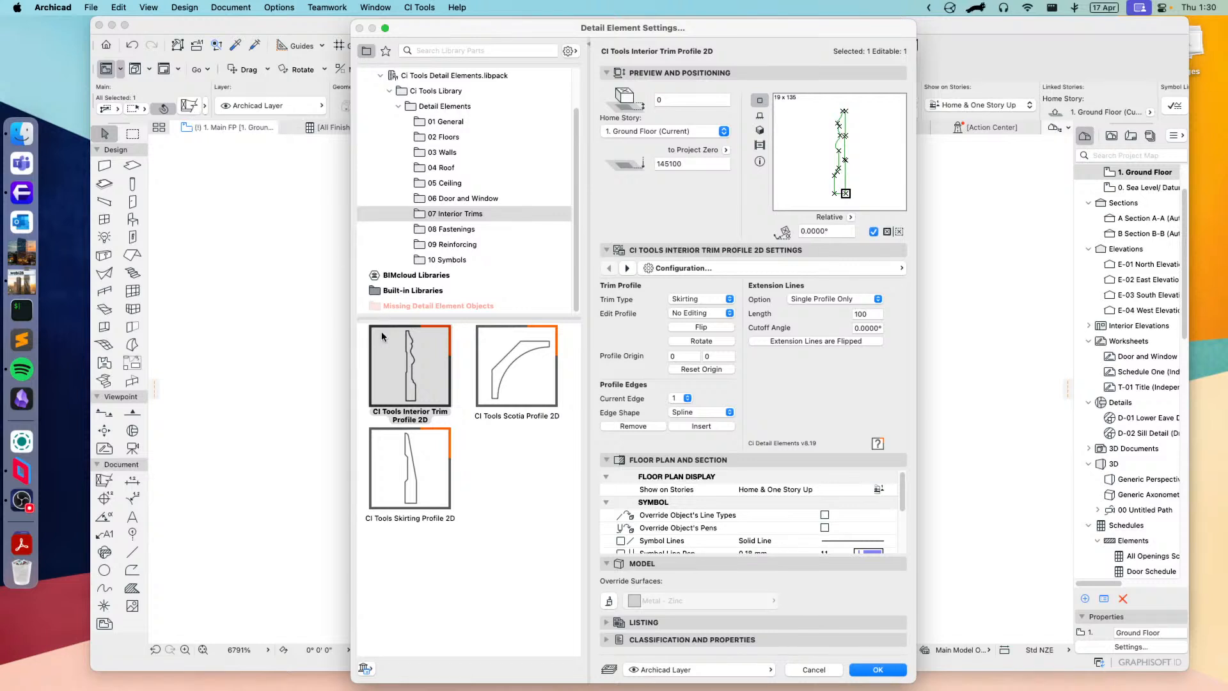
click(485, 398)
click(403, 458)
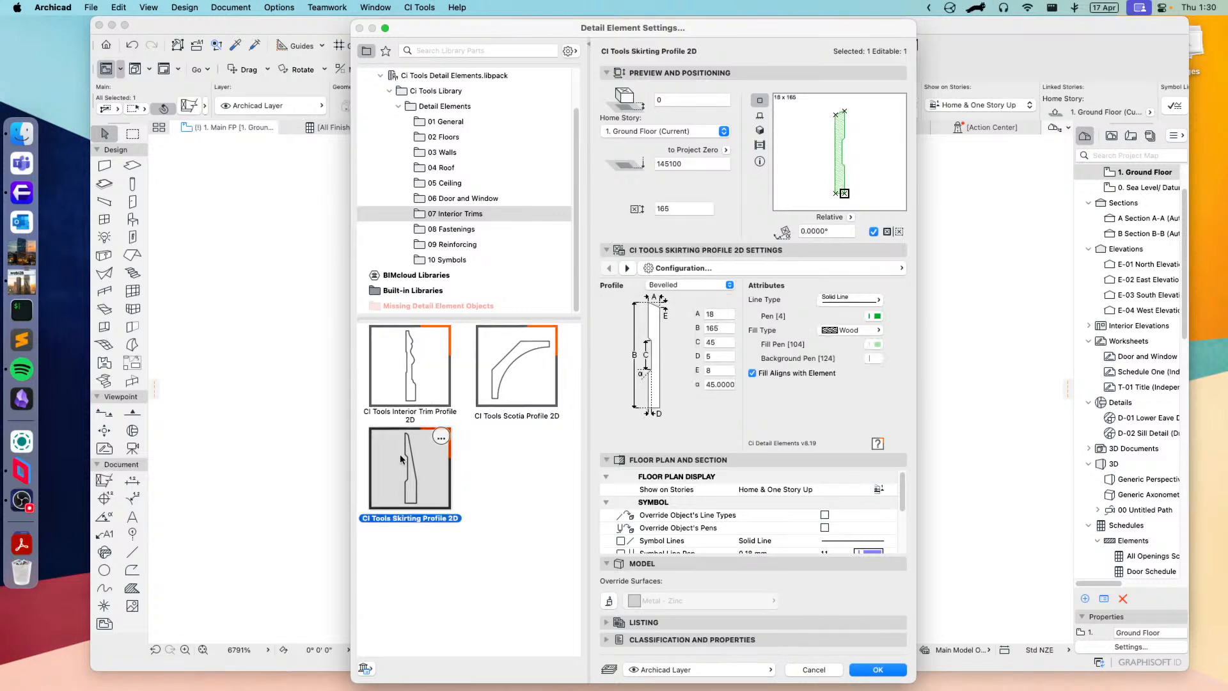
click(681, 286)
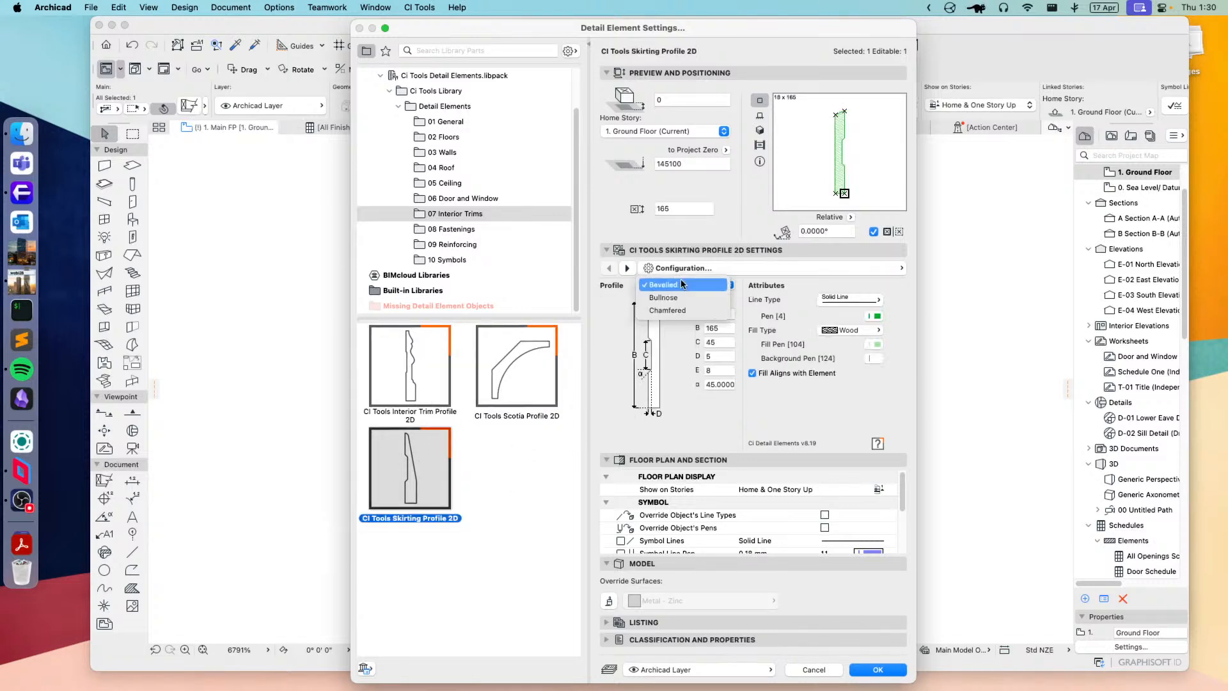
click(663, 297)
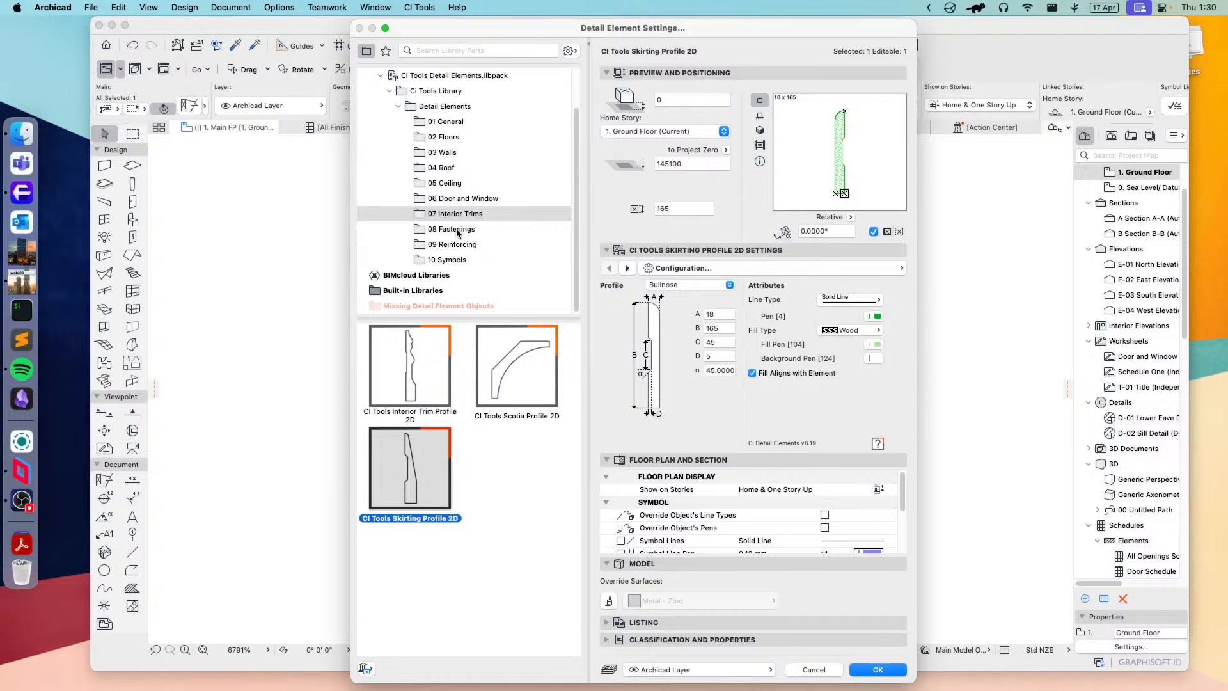
Step: Browse the 08 Fastenings folder and try CI Tools Bolt 2D with the Coach Bolt type
click(456, 231)
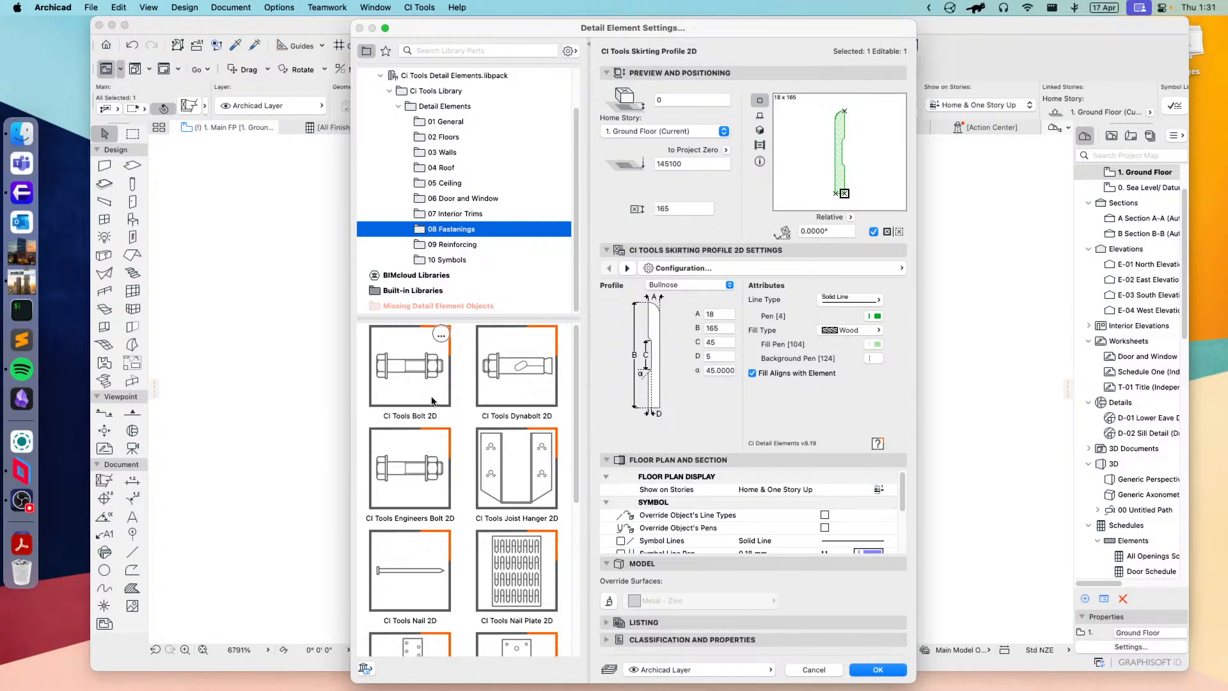
scroll(421, 476, down, 1)
scroll(419, 476, down, 5)
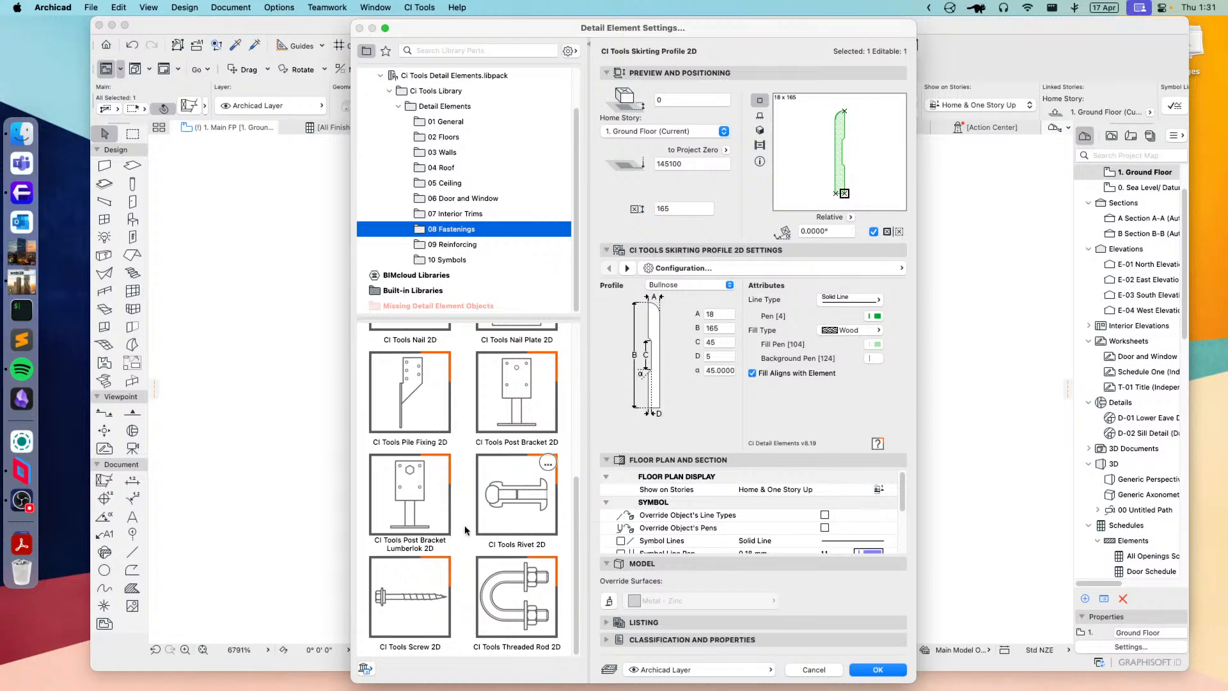
scroll(480, 516, up, 5)
click(412, 340)
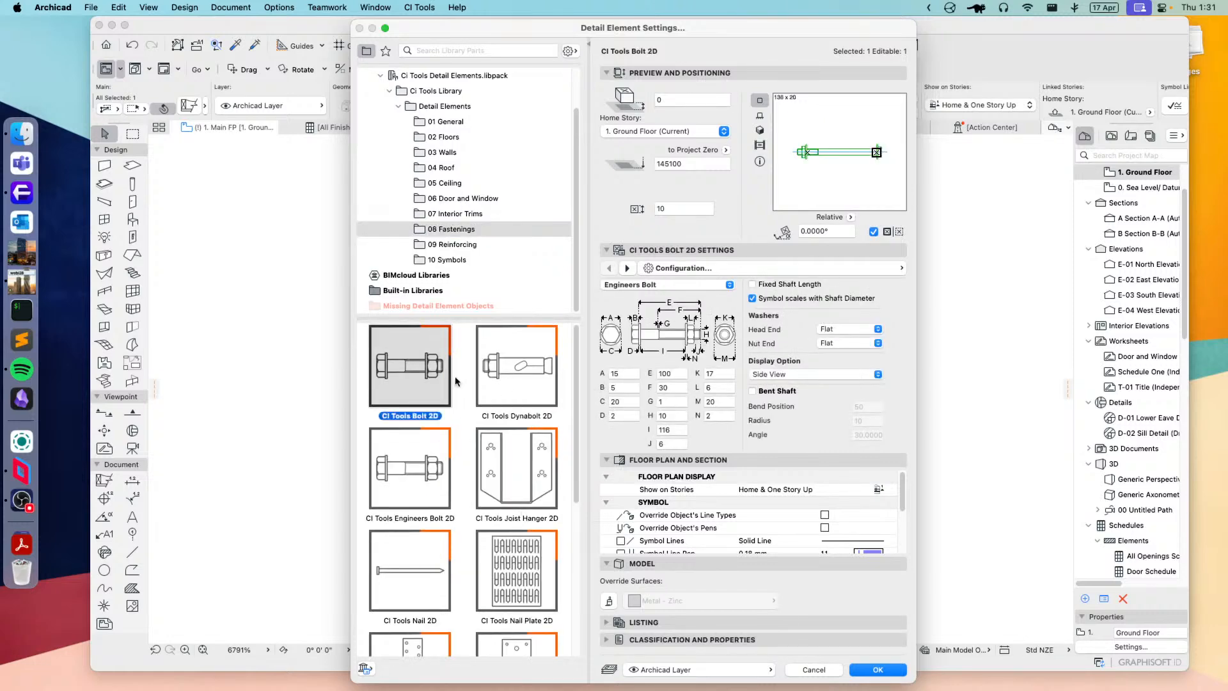
click(661, 285)
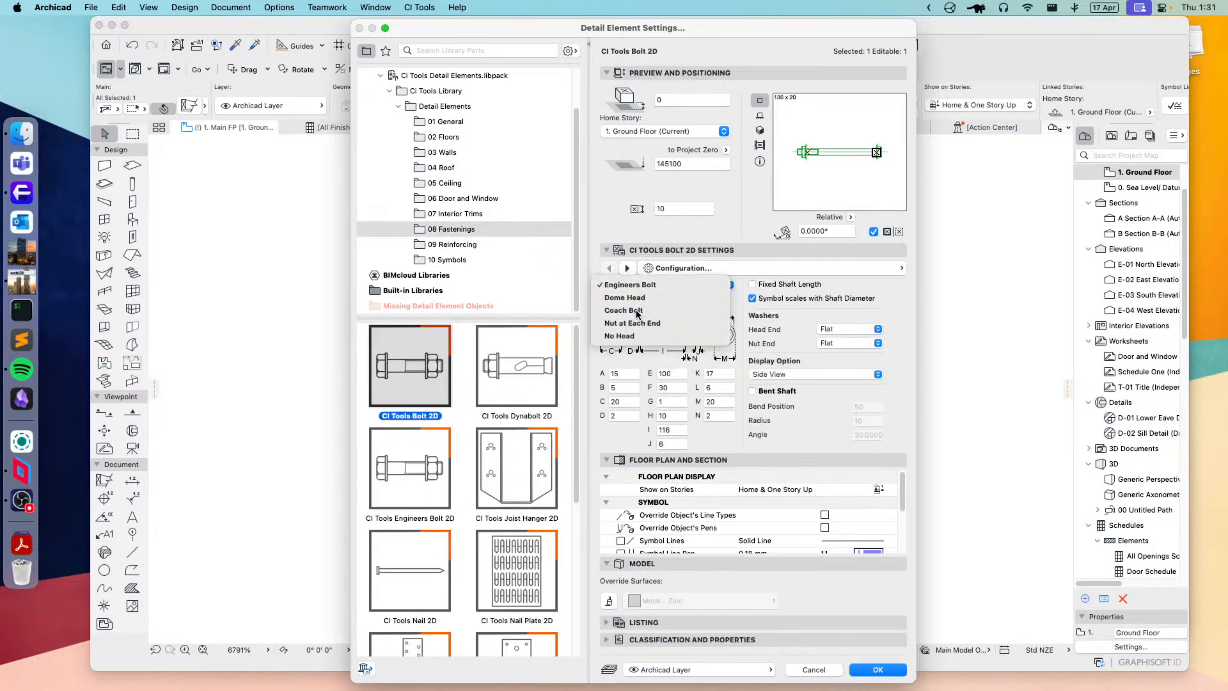
click(658, 313)
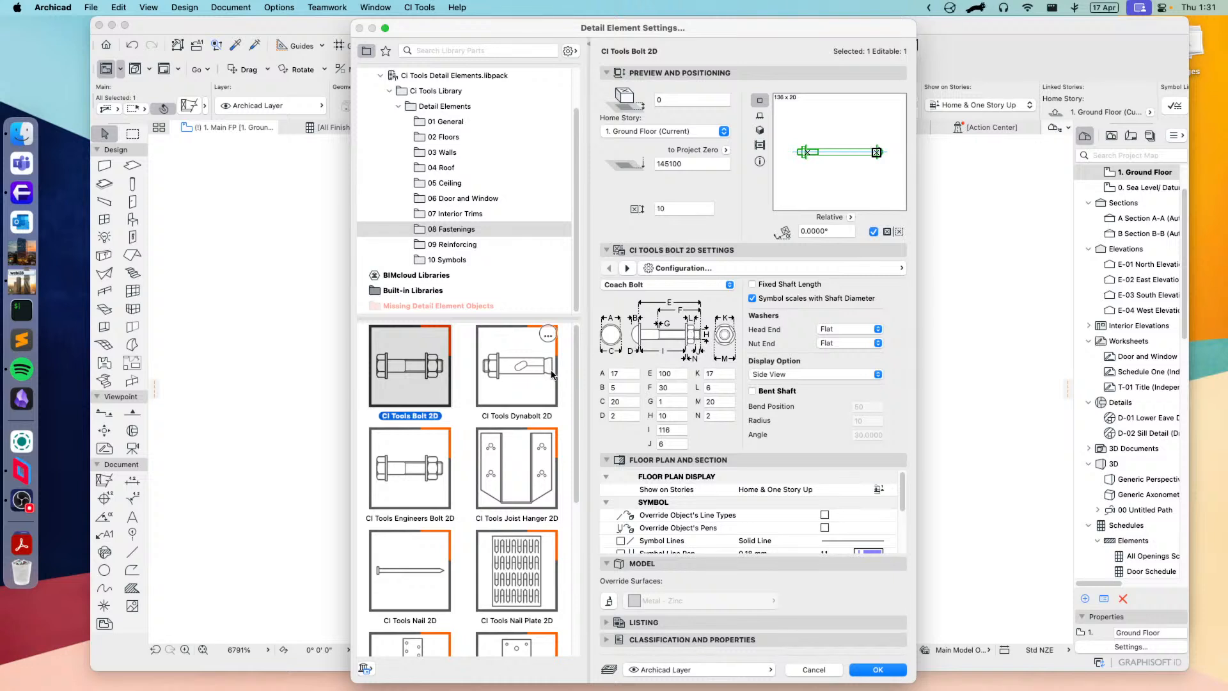
Step: Examine the settings of the CI Tools Dynabolt 2D, Engineers Bolt 2D and Joist Hanger 2D fastenings
click(518, 378)
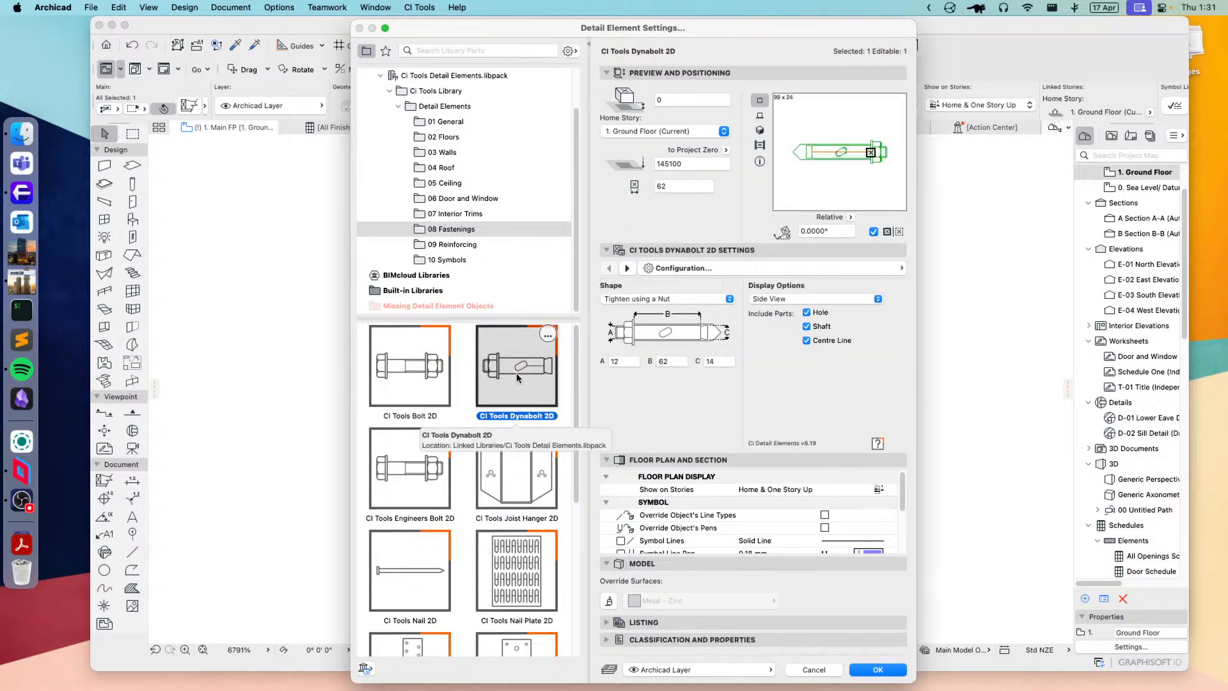
click(394, 486)
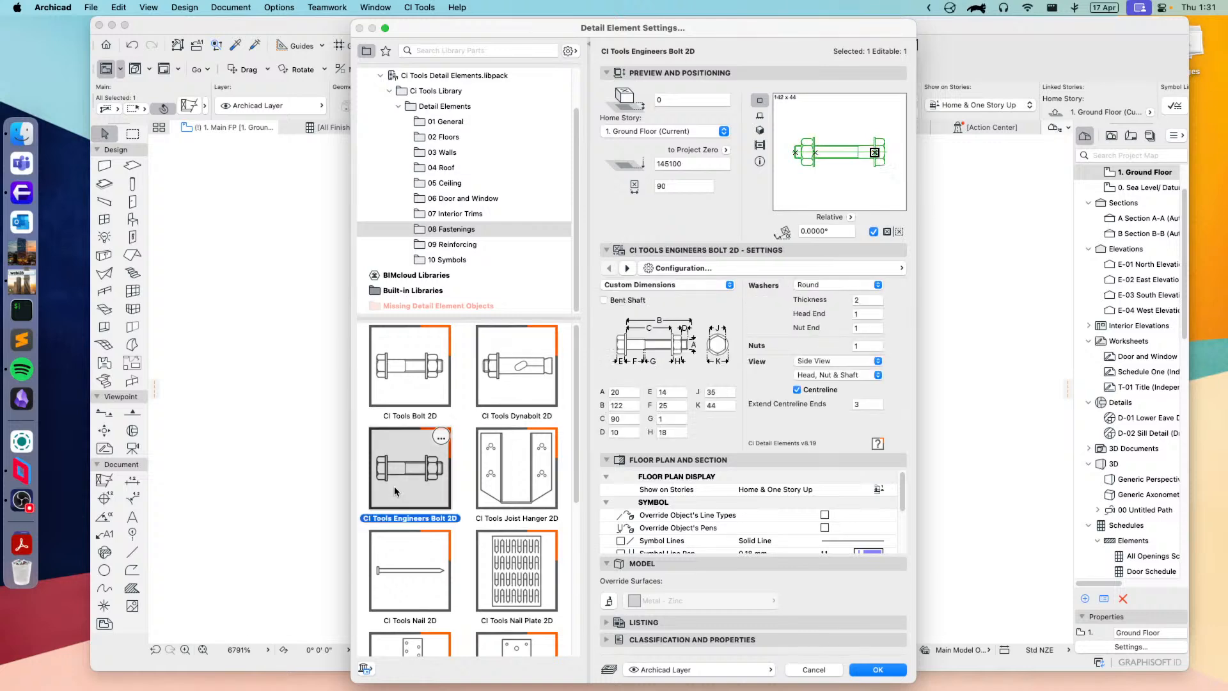
click(505, 486)
Step: Switch the selected element to CI Tools Nail 2D in its settings and set the nail shape to Panel Pin
scroll(512, 476, down, 5)
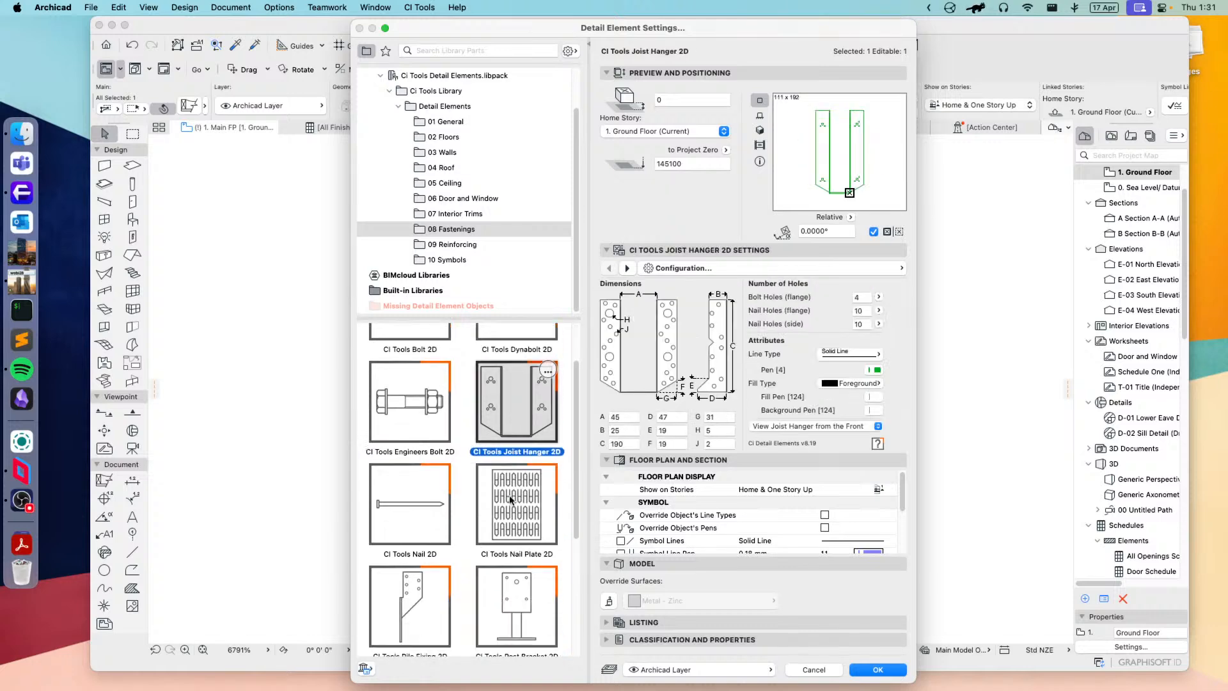
click(412, 441)
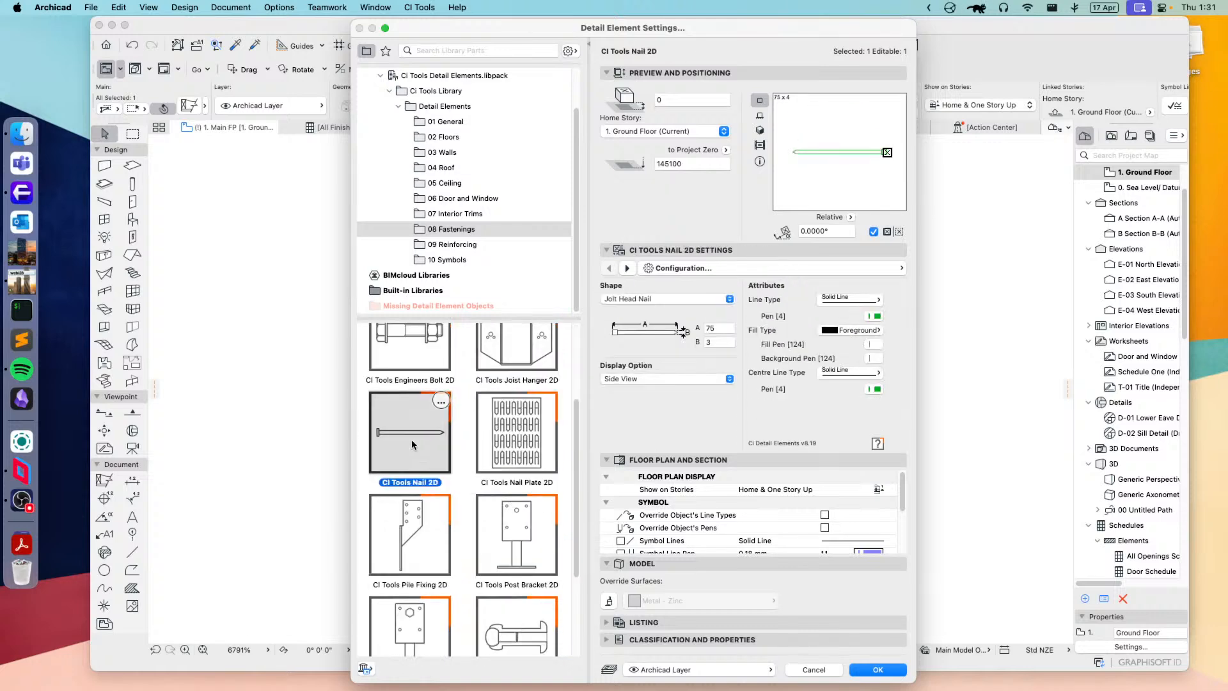
click(623, 299)
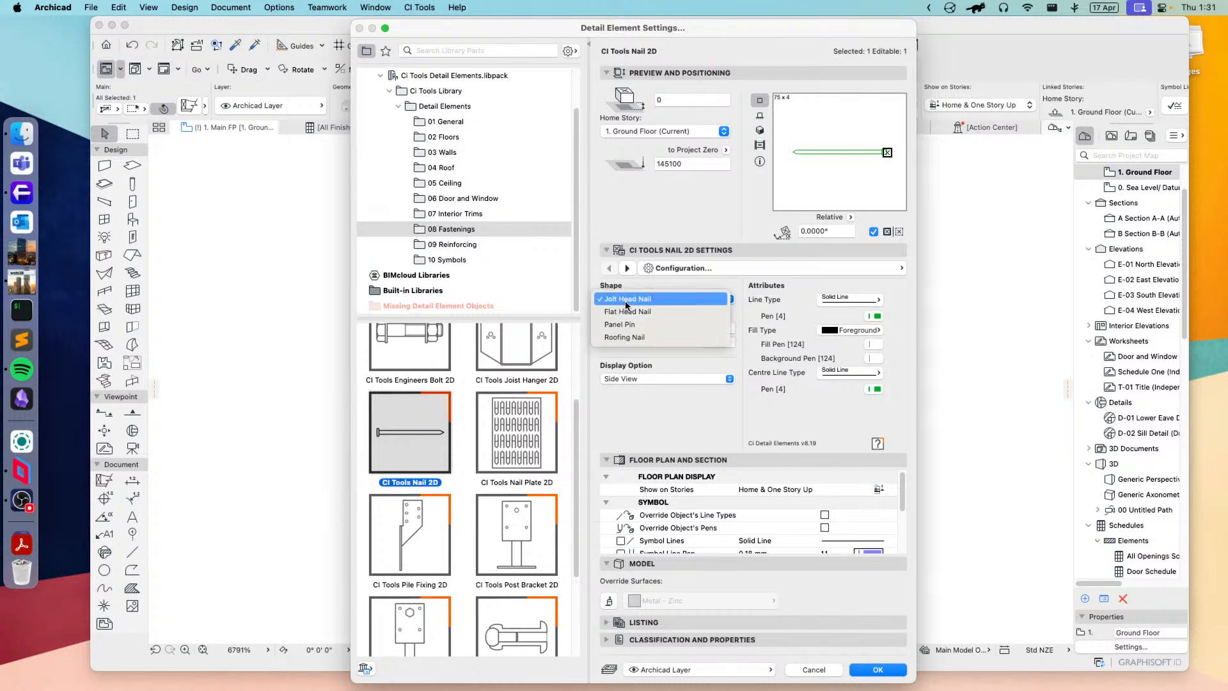
click(625, 326)
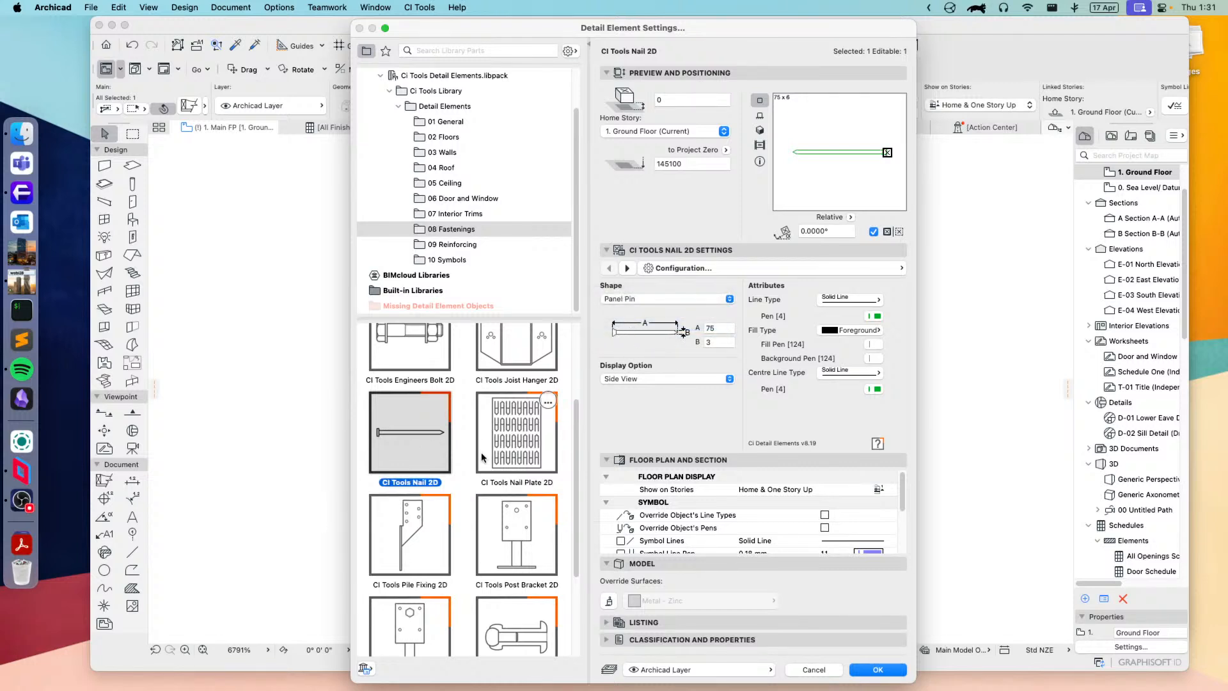
Step: Switch the selected element to CI Tools Nail Plate 2D and try the Knuckle Plate type
click(513, 438)
scroll(509, 454, down, 3)
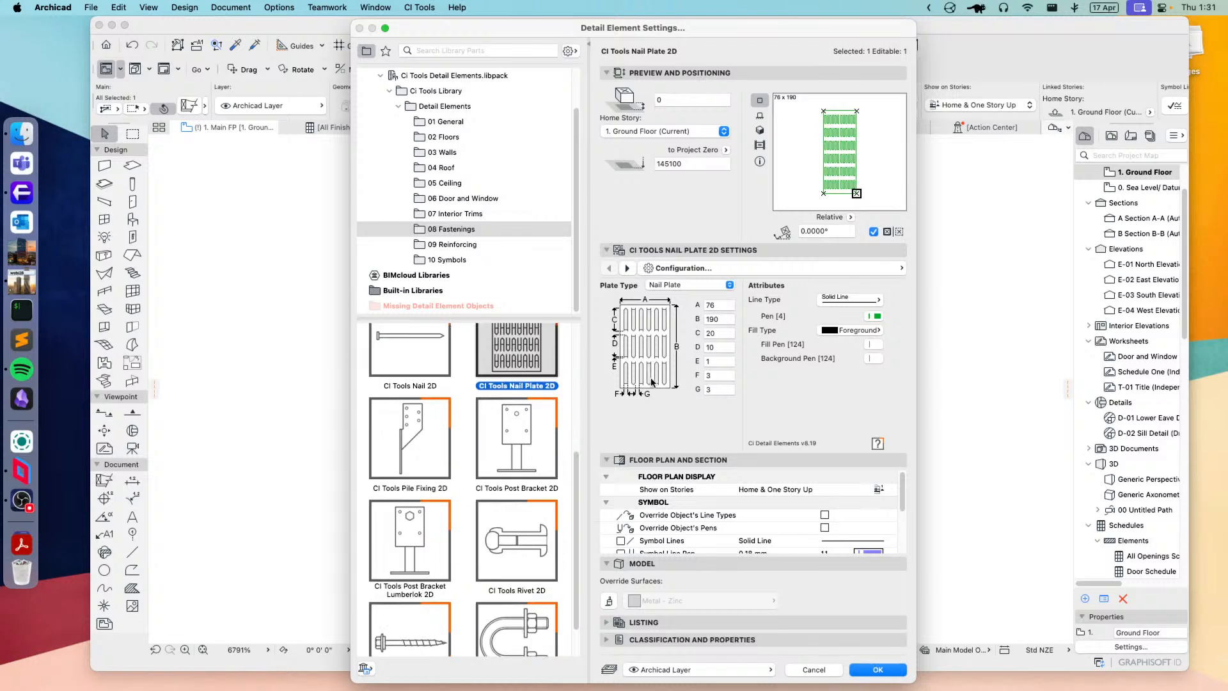
click(692, 286)
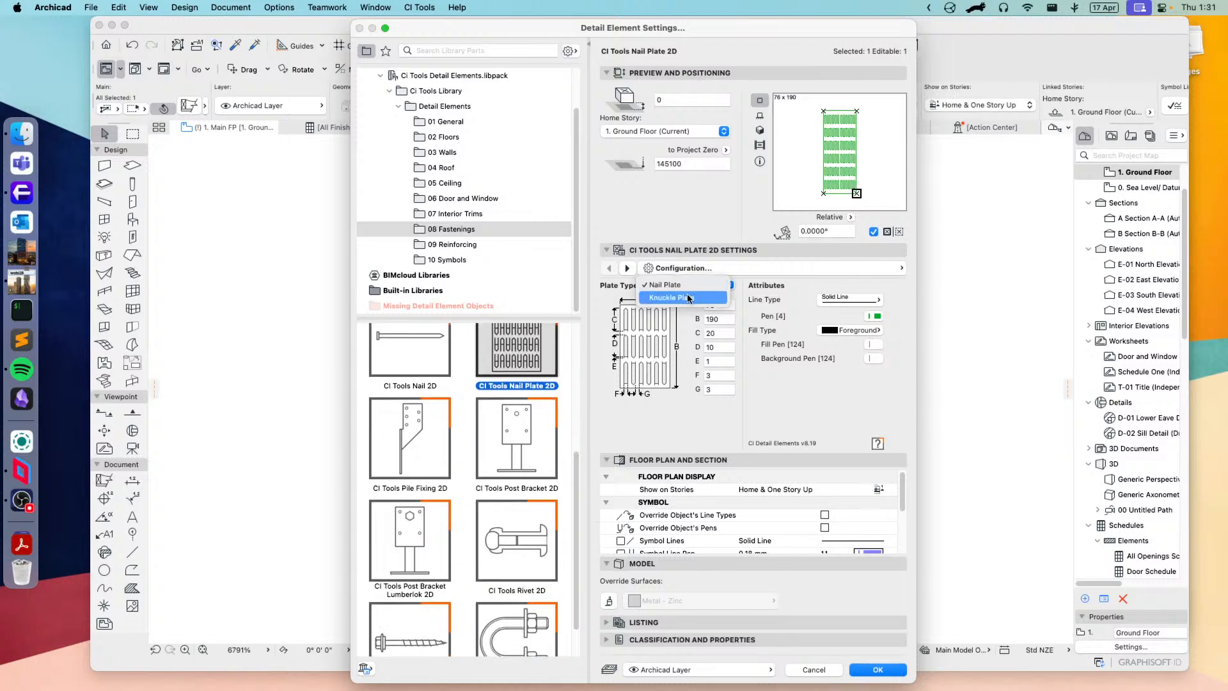
click(691, 296)
Step: Examine the settings of the CI Tools Pile Fixing 2D, Post Bracket 2D and Post Bracket Lumberlok 2D fastenings
click(402, 460)
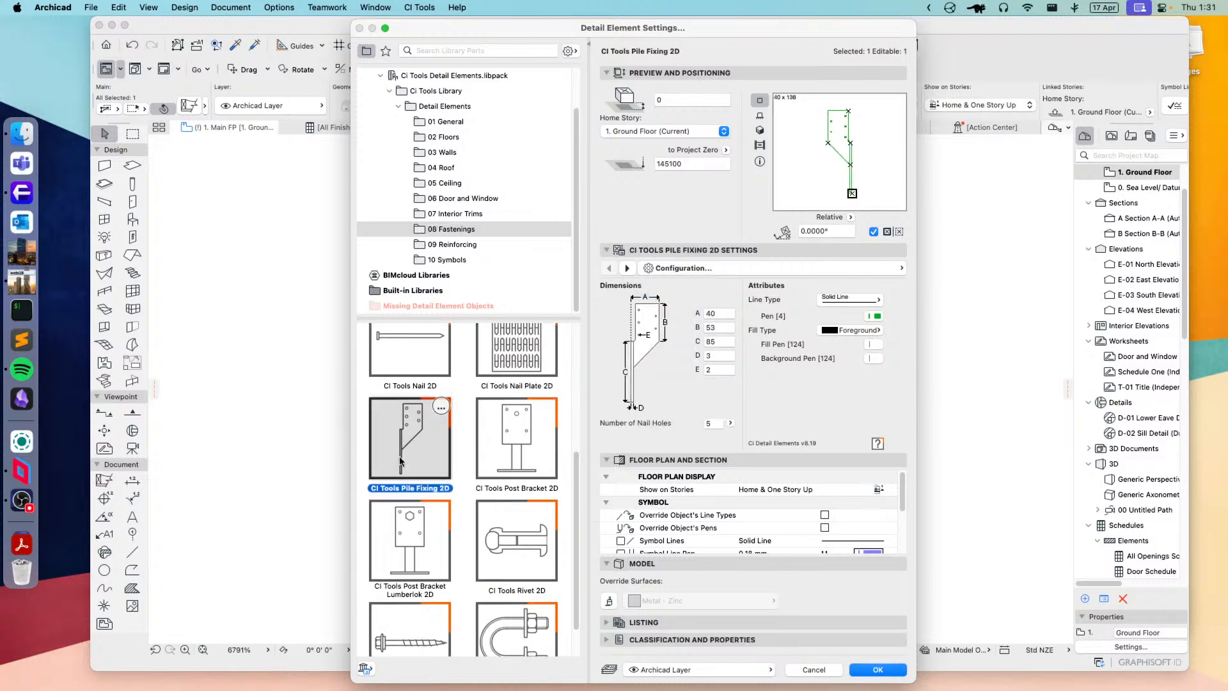
click(513, 454)
scroll(516, 456, down, 2)
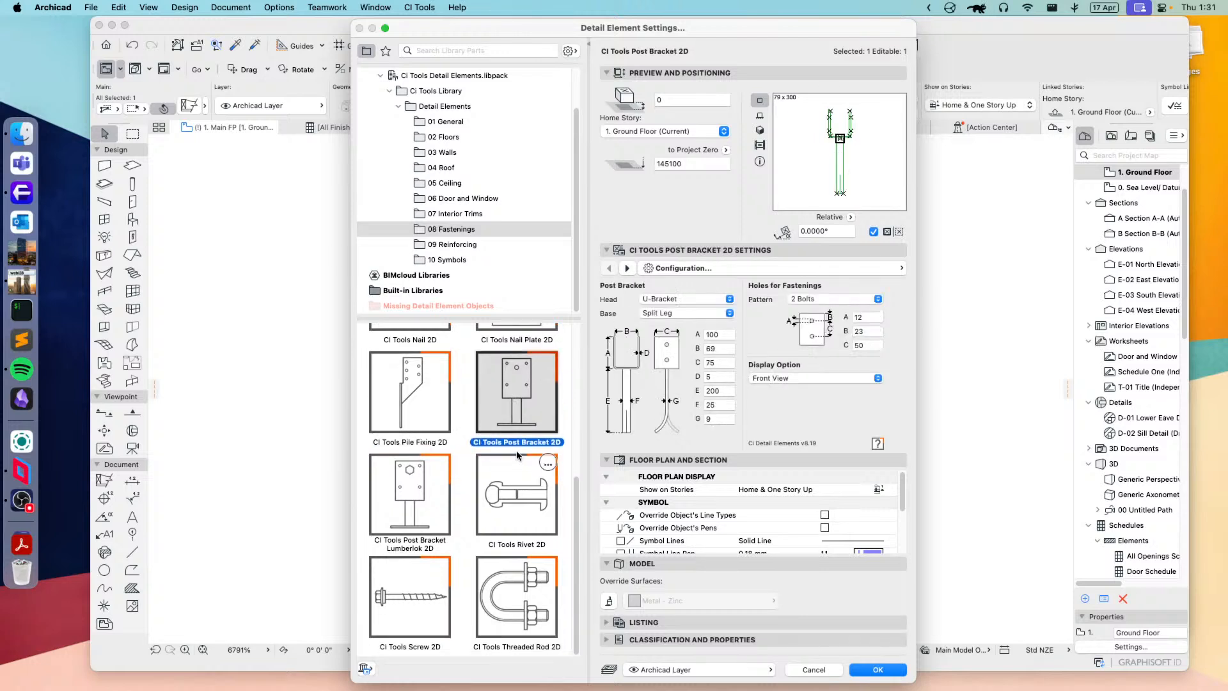
click(406, 511)
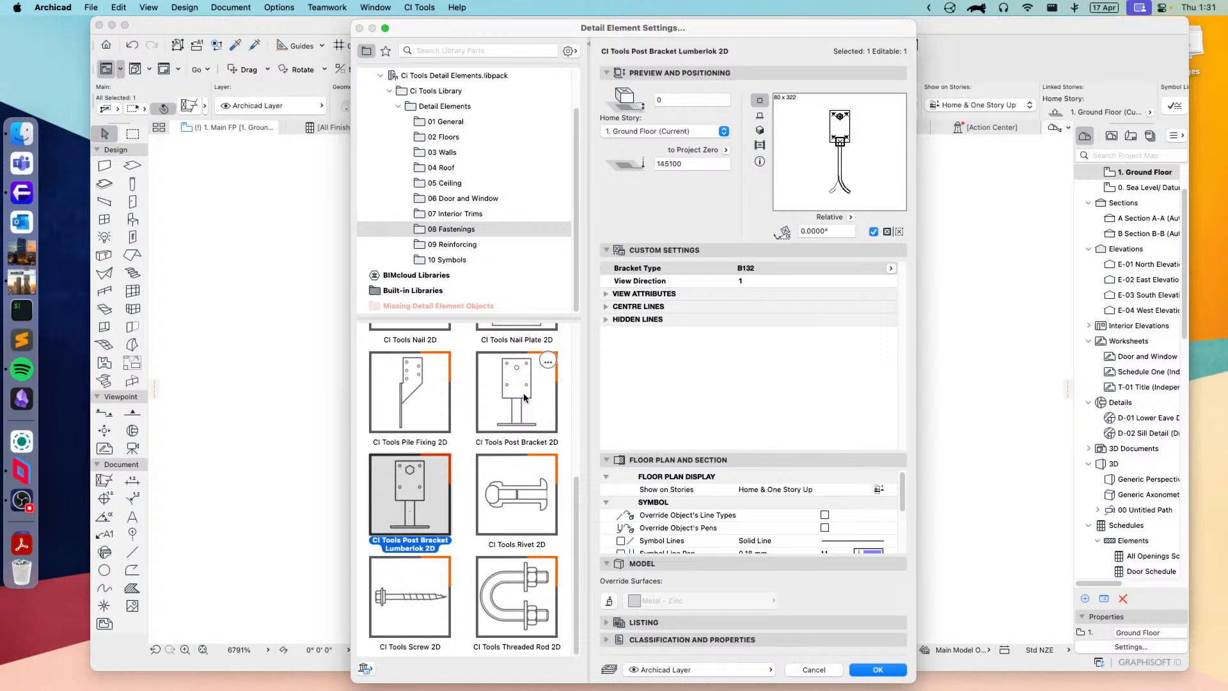
Step: Try CI Tools Post Bracket 2D with Concealed and U-Bracket heads, and set its base to Rod & Base Plate
click(524, 396)
click(410, 475)
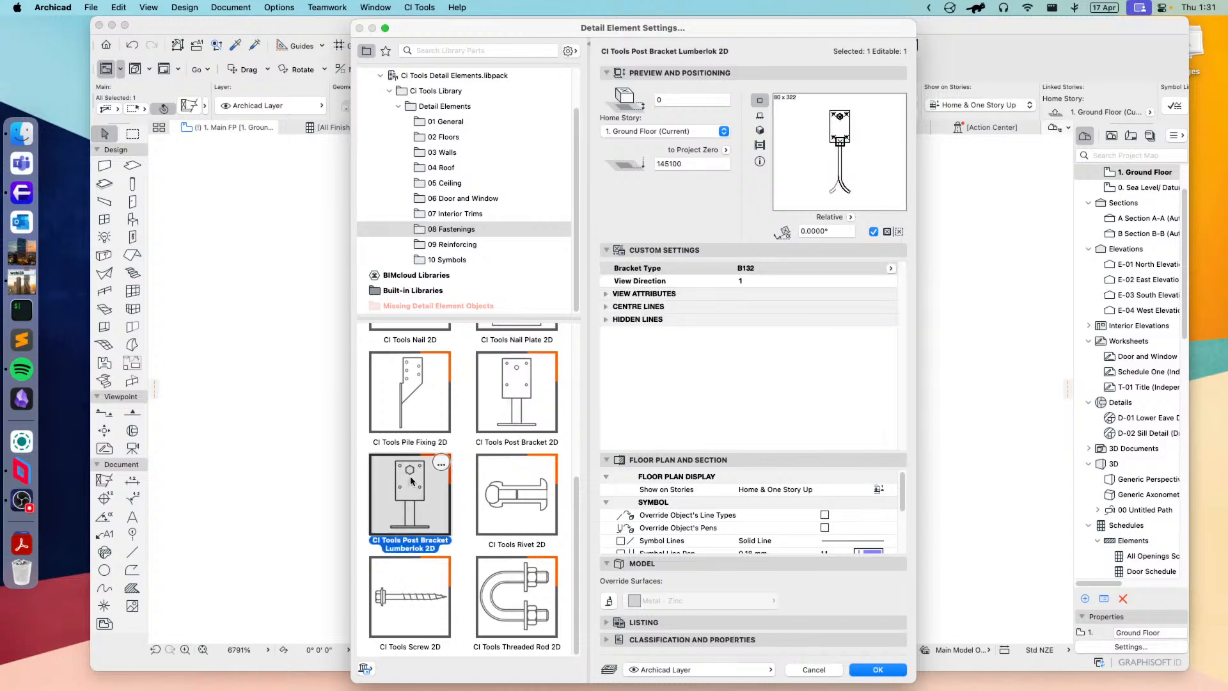
click(518, 393)
click(692, 300)
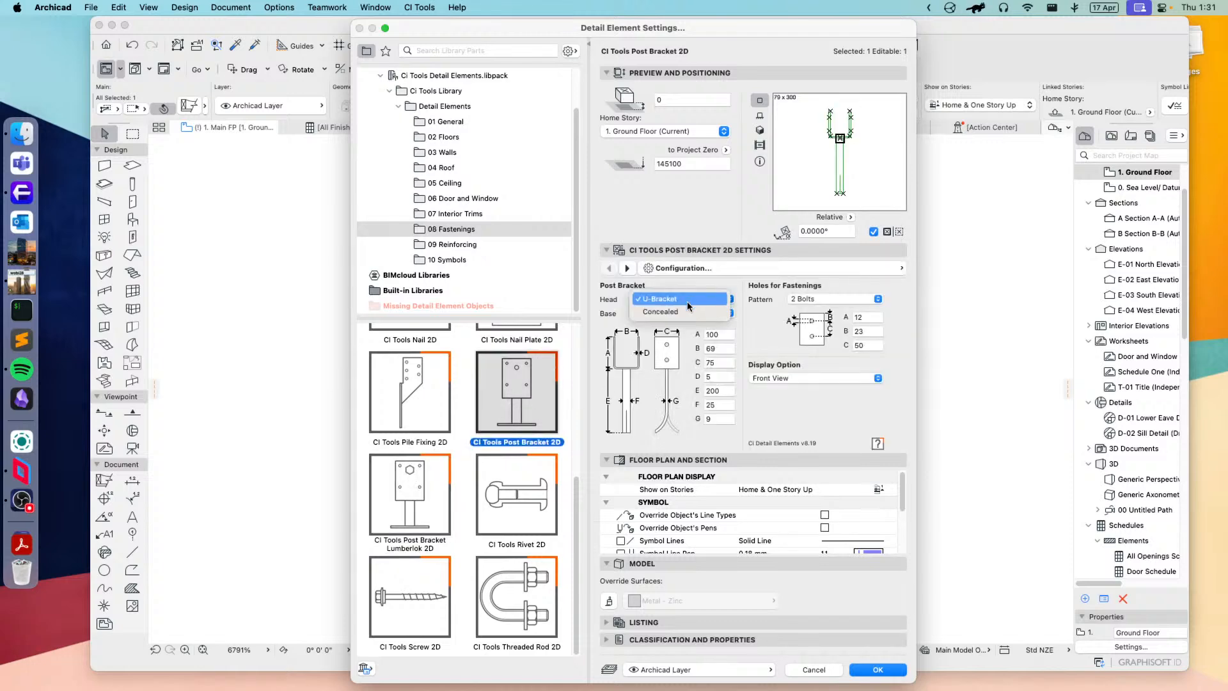
click(679, 309)
click(681, 295)
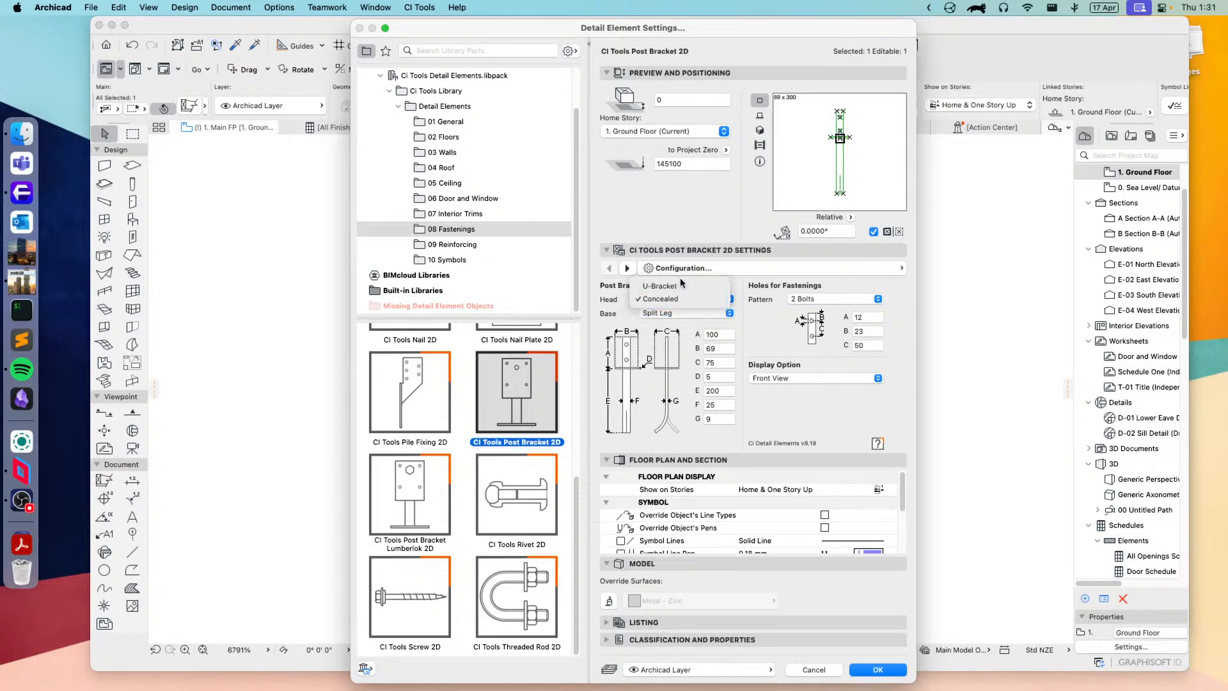
click(677, 282)
click(678, 312)
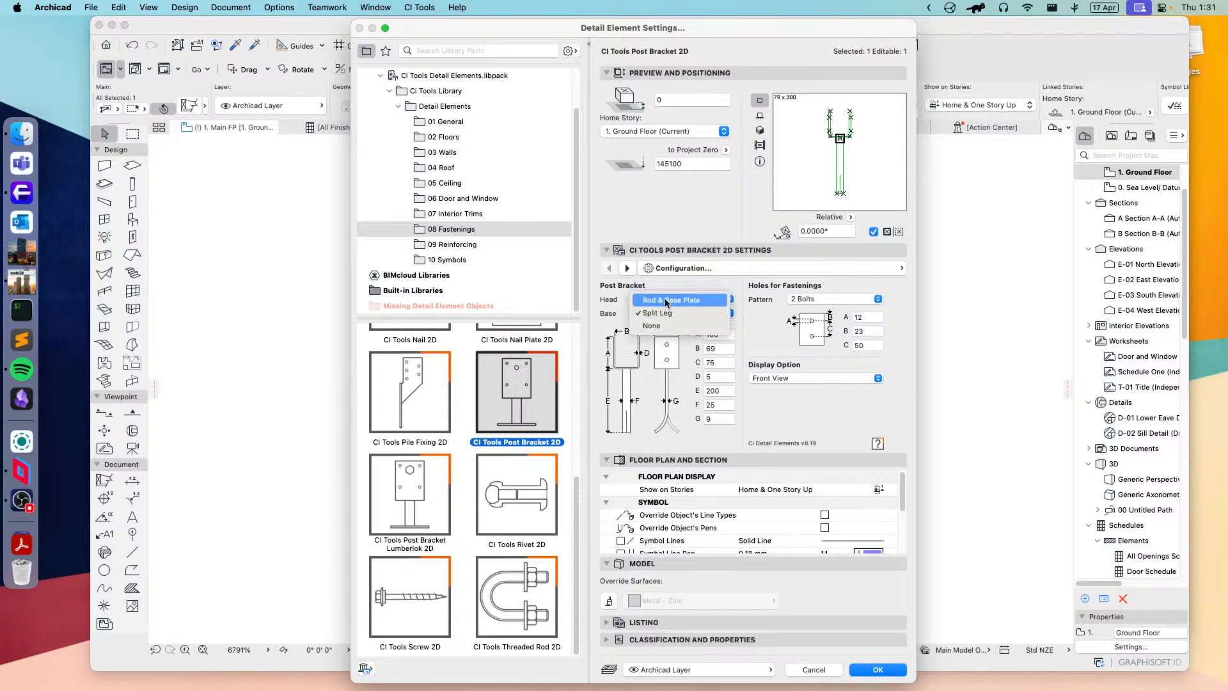
click(672, 300)
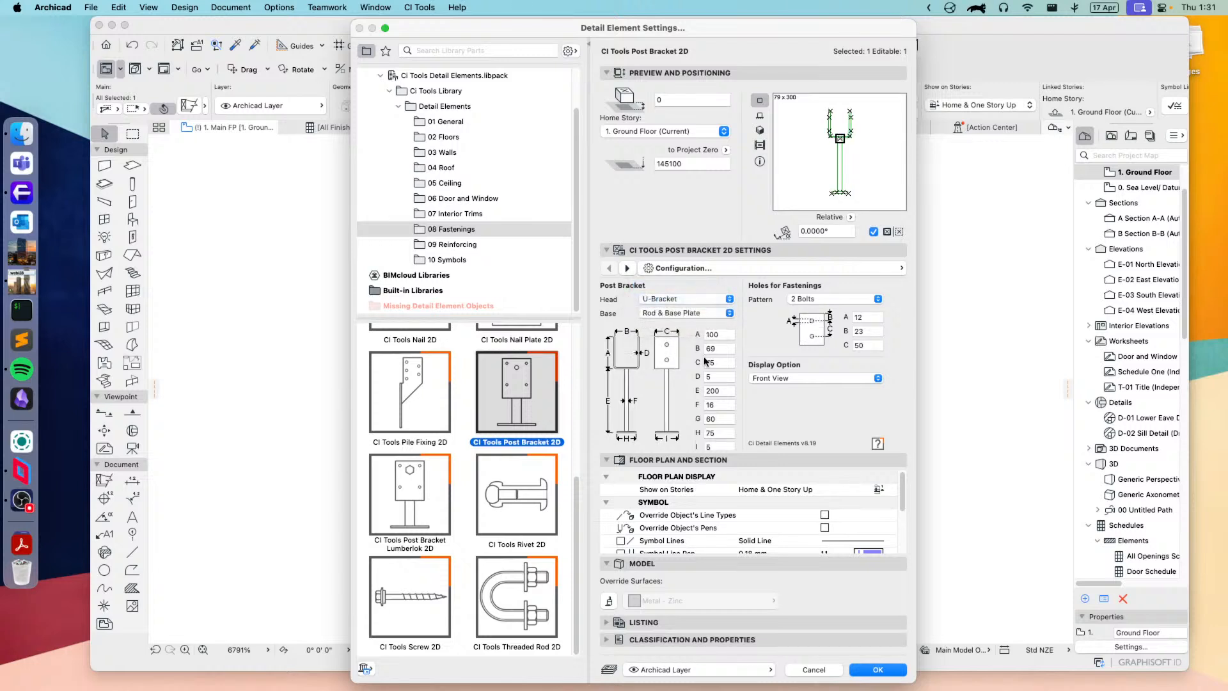
Step: Examine the settings of the Post Bracket Lumberlok 2D, Rivet 2D, Screw 2D and Threaded Rod 2D fastenings
click(410, 510)
click(520, 500)
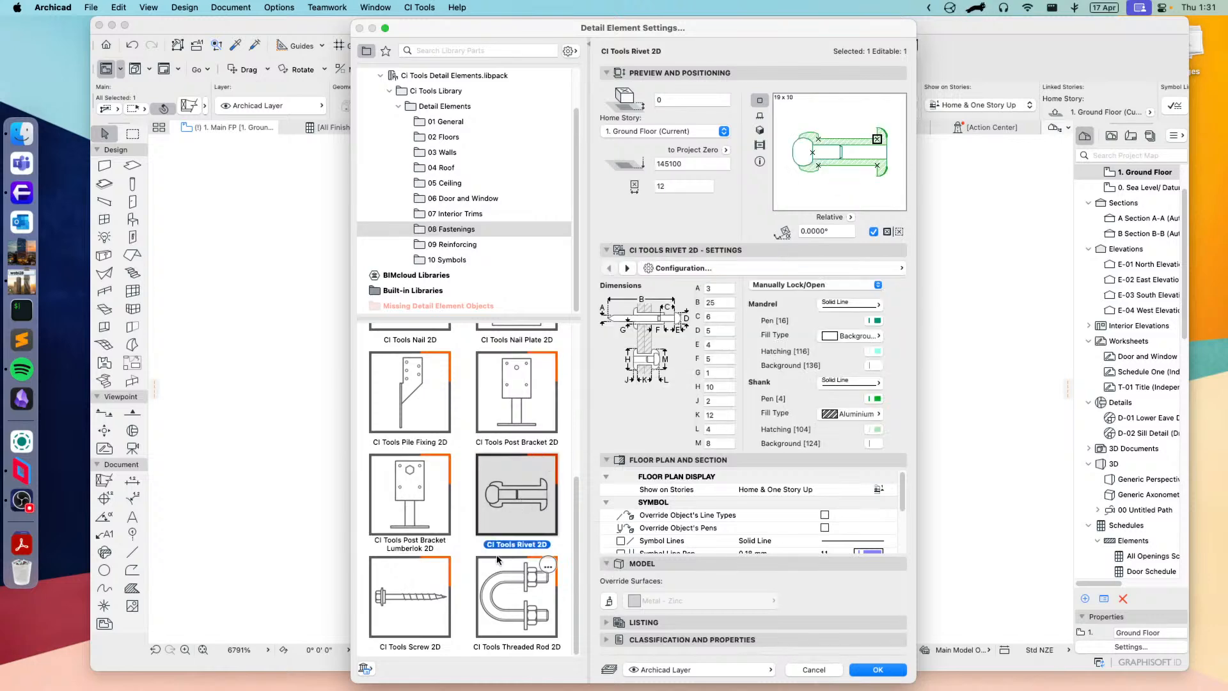
click(403, 605)
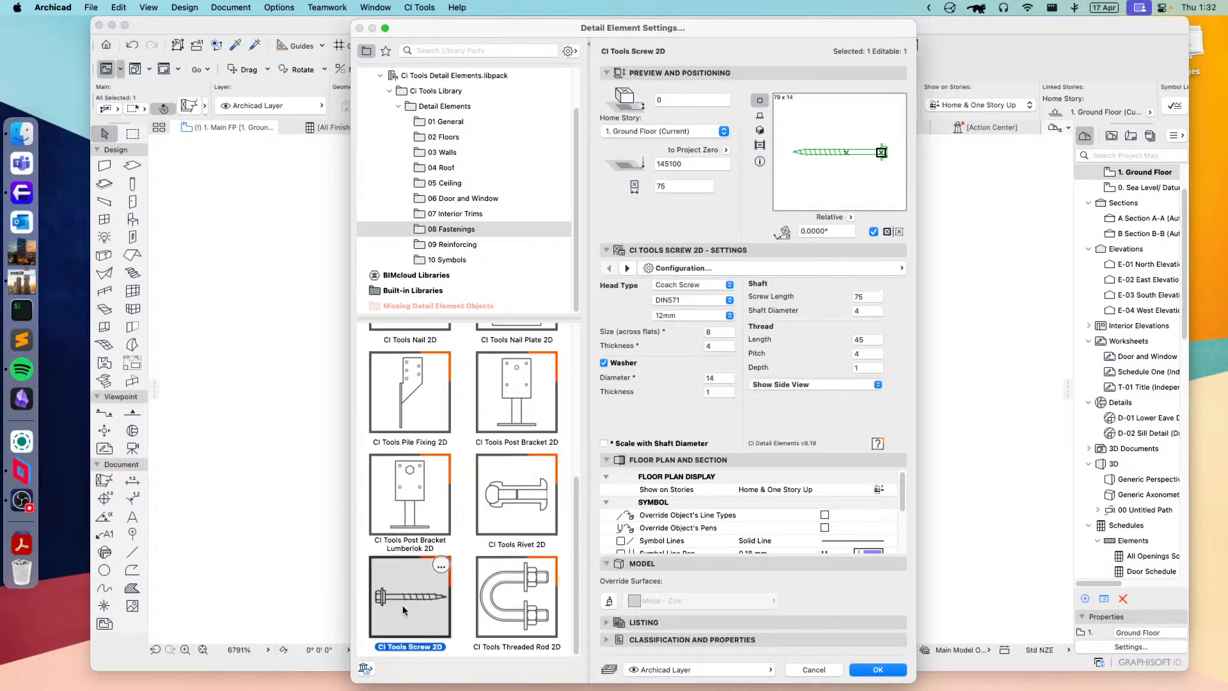
click(496, 611)
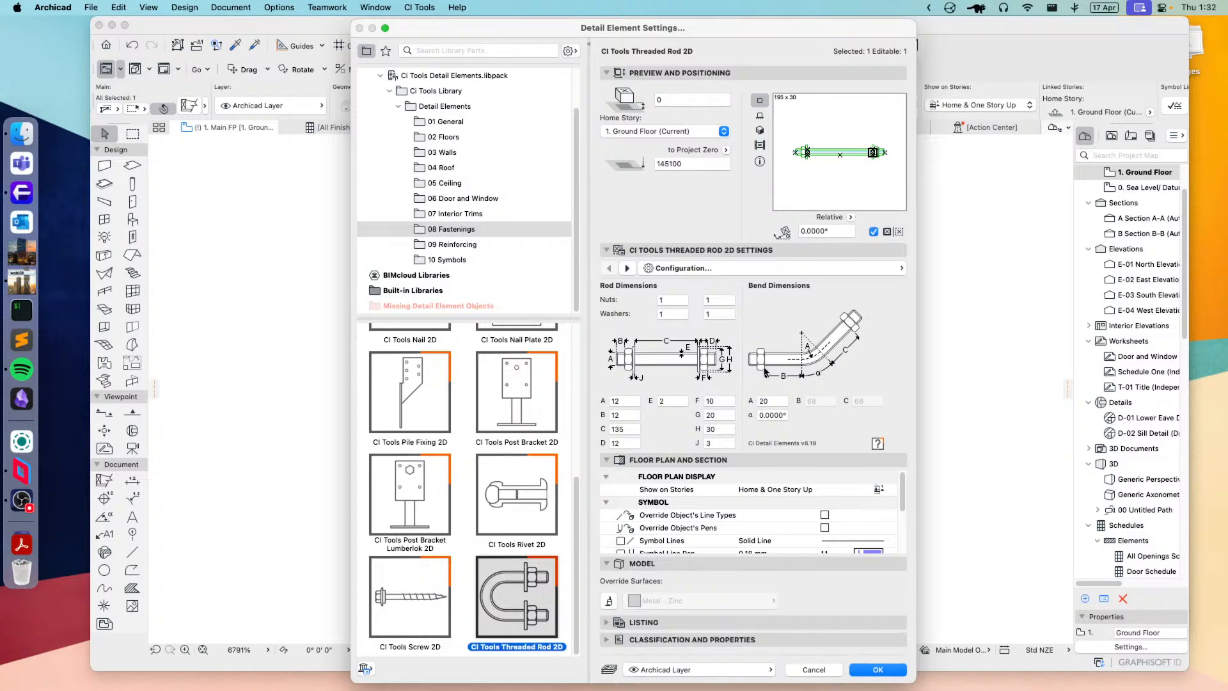
Step: Browse the 09 Reinforcing folder and examine the settings of Rebar 2D, Reinf Beam 2D, Reinf Cage 2D and Reinf Mesh 2D
click(452, 247)
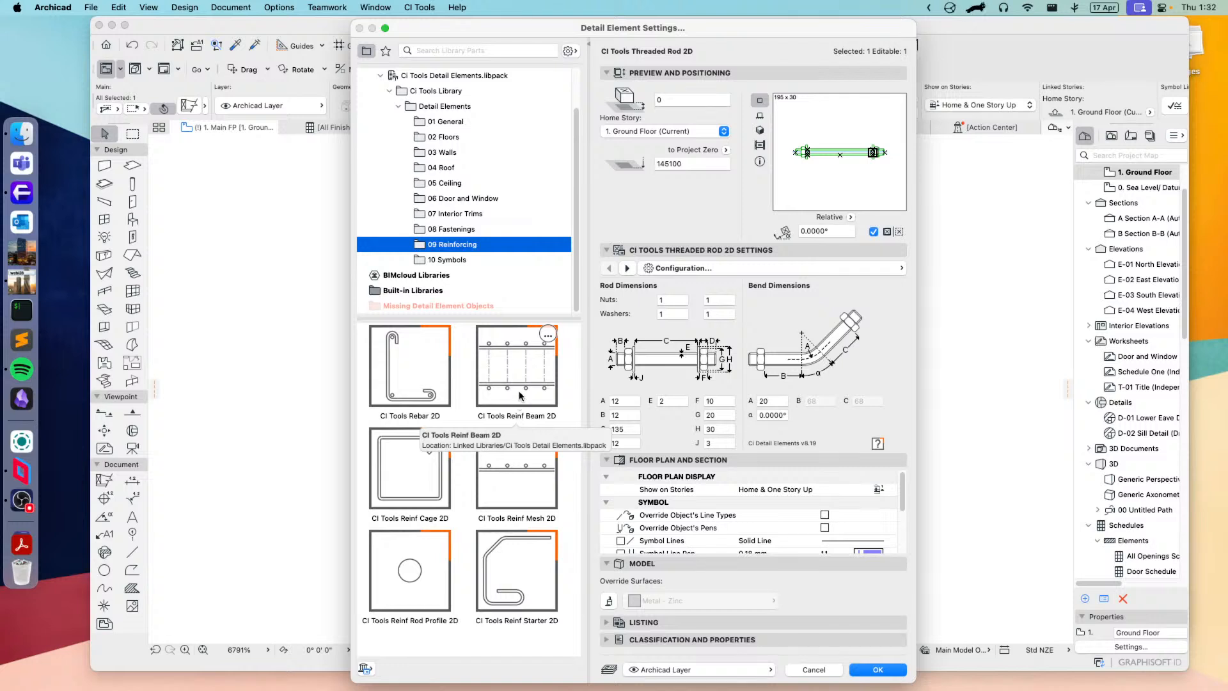
click(418, 378)
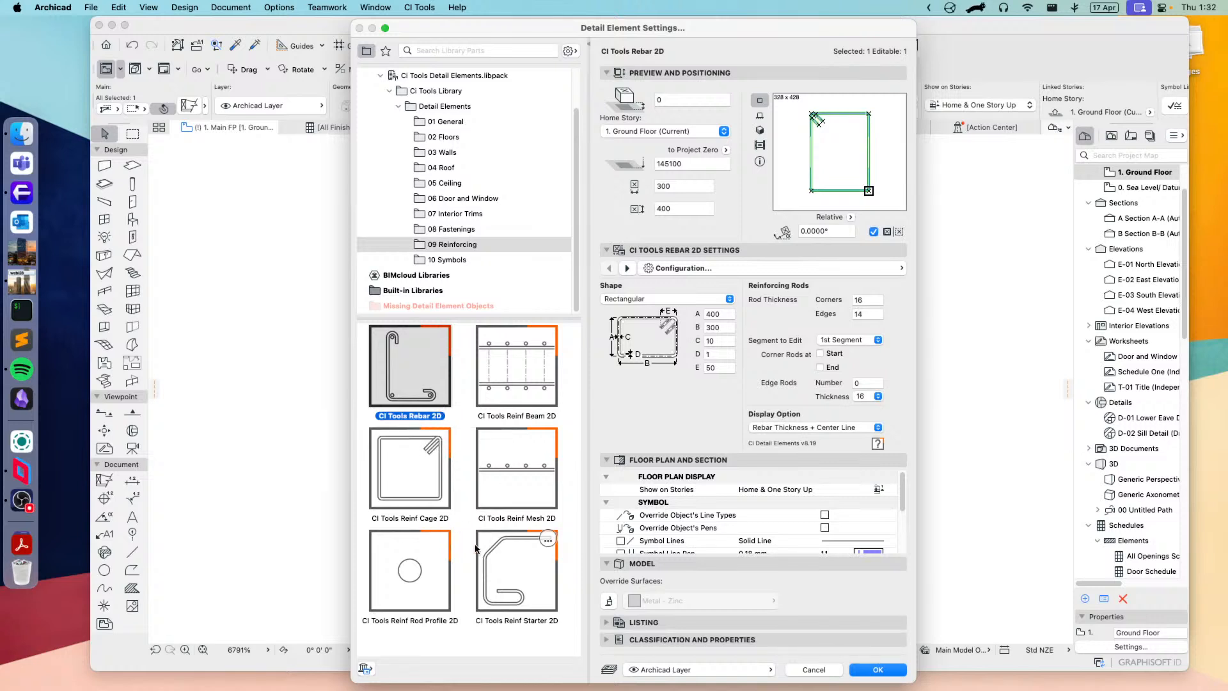
click(519, 381)
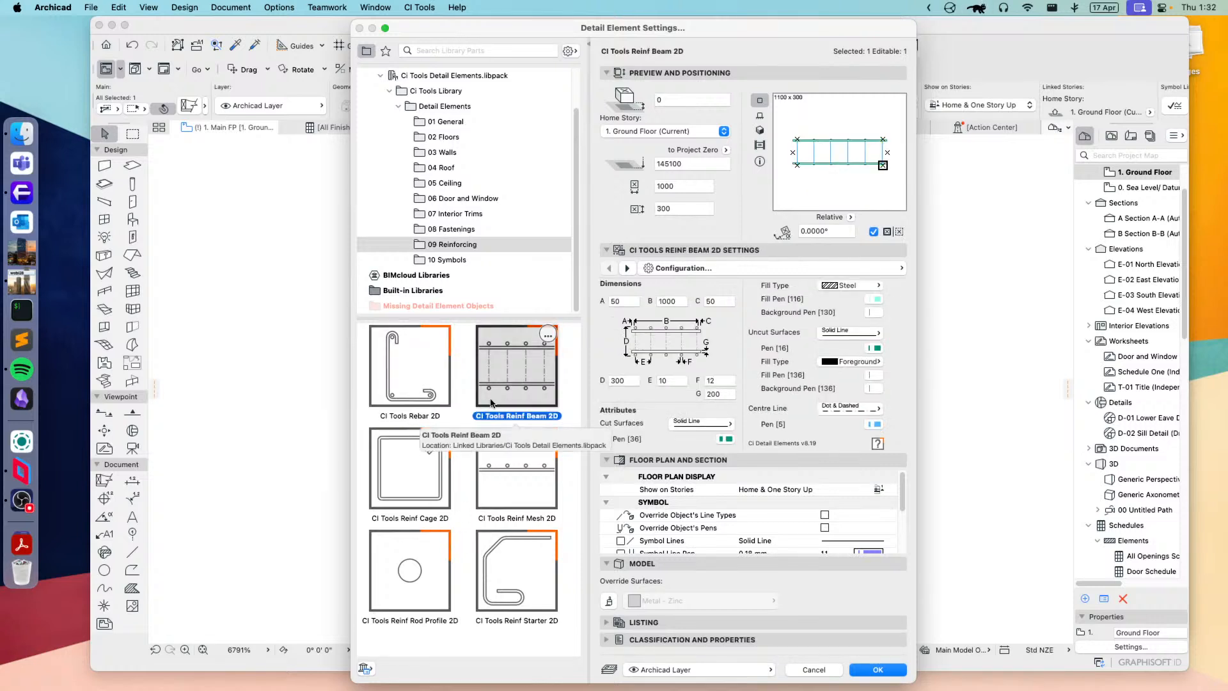
click(415, 483)
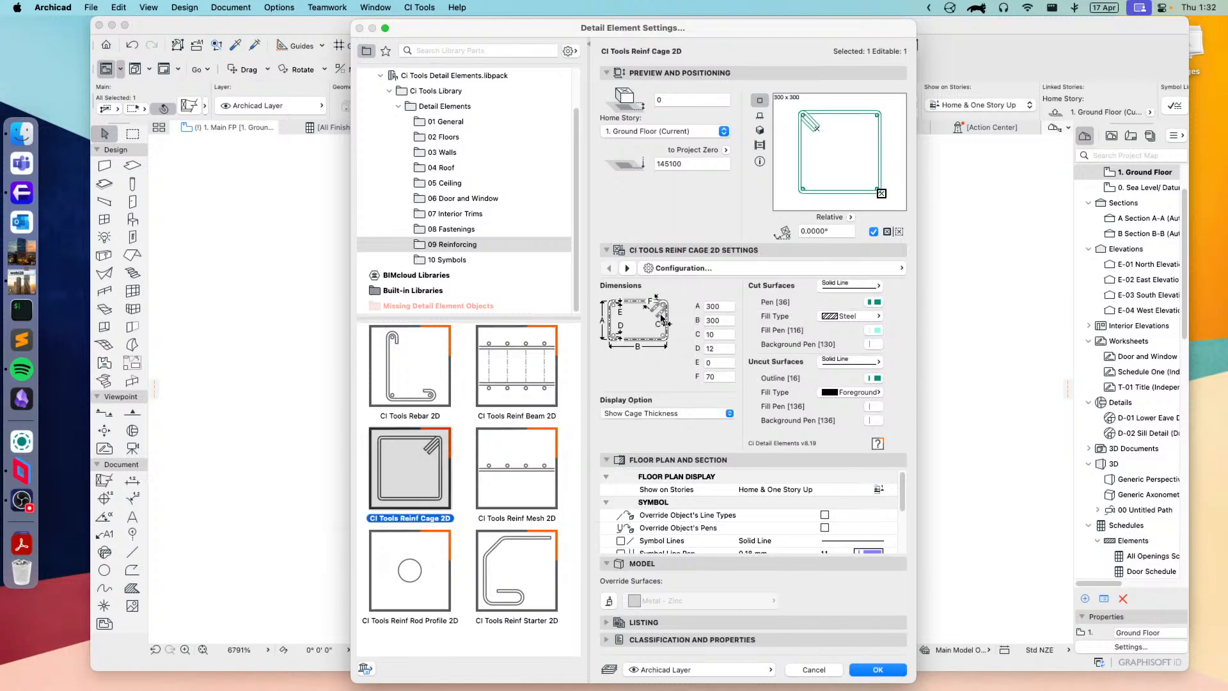
click(509, 471)
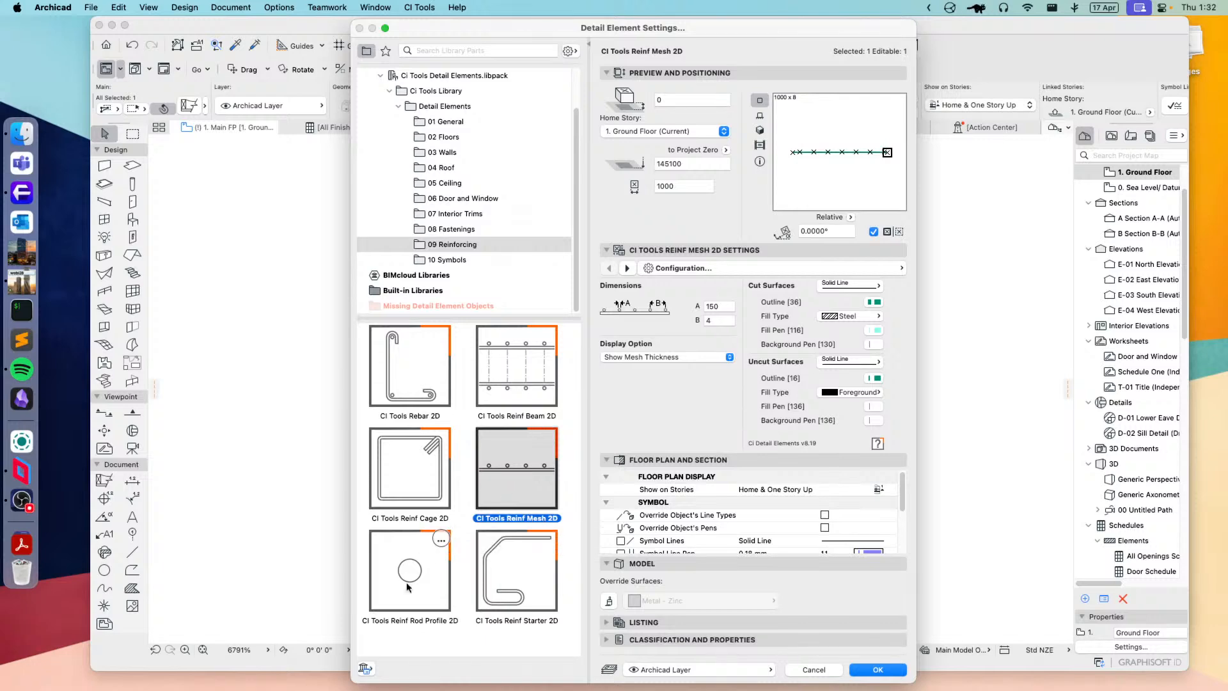
Step: Switch the selected element to CI Tools Reinf Starter 2D and shorten its upper horizontal leg on the floor plan
click(501, 589)
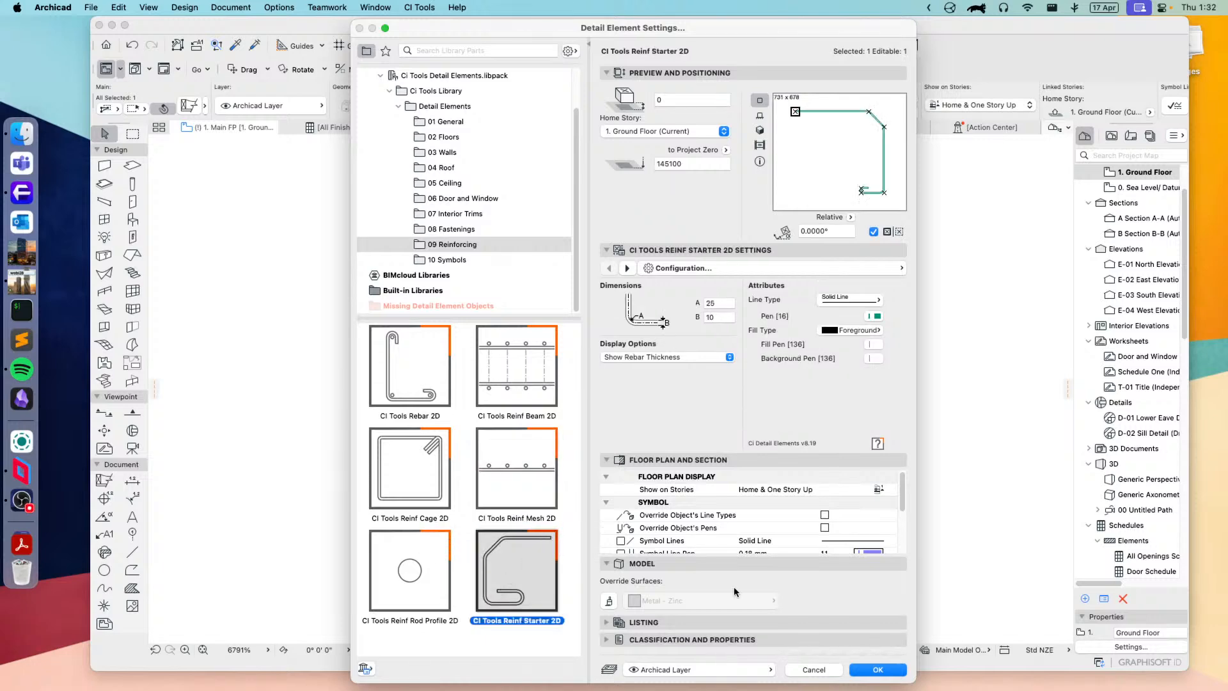
click(876, 669)
scroll(787, 527, down, 5)
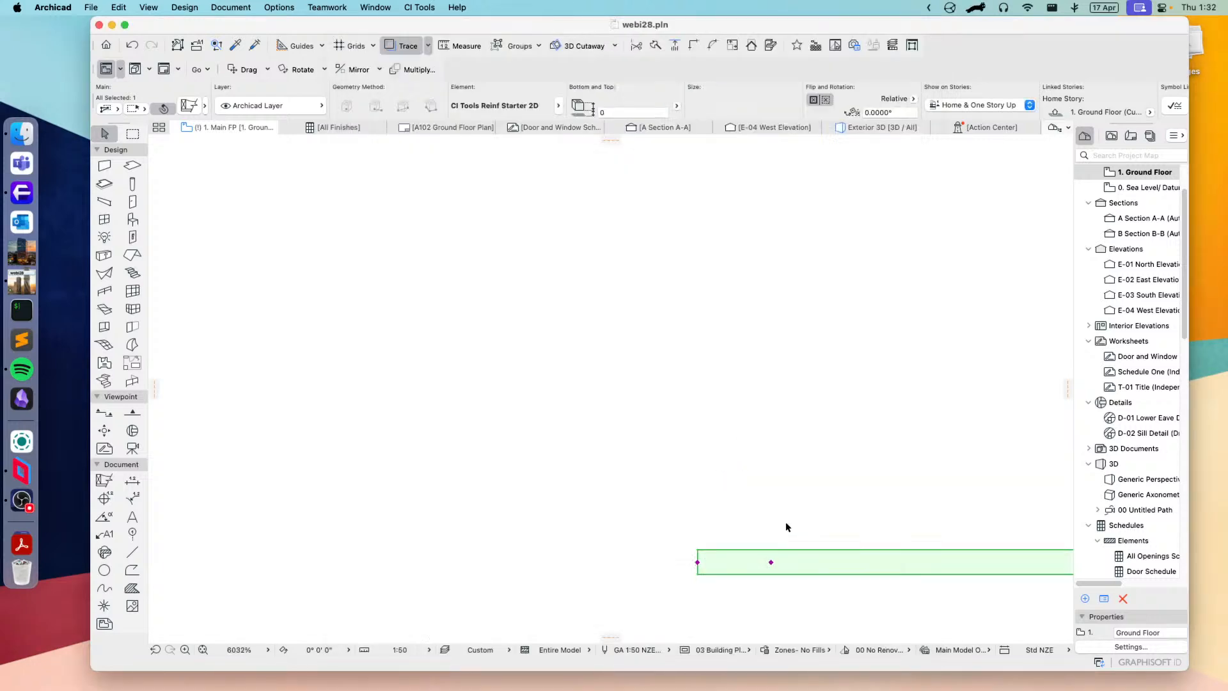
scroll(788, 527, down, 5)
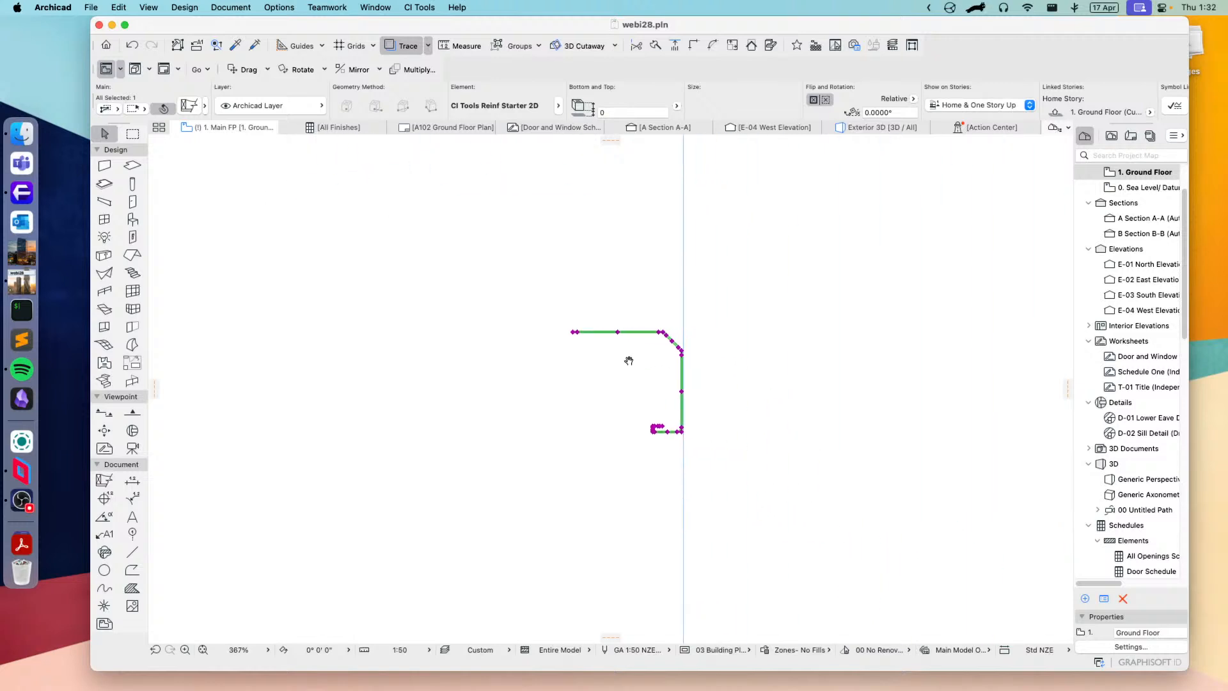
scroll(681, 394, up, 5)
scroll(540, 392, left, 2)
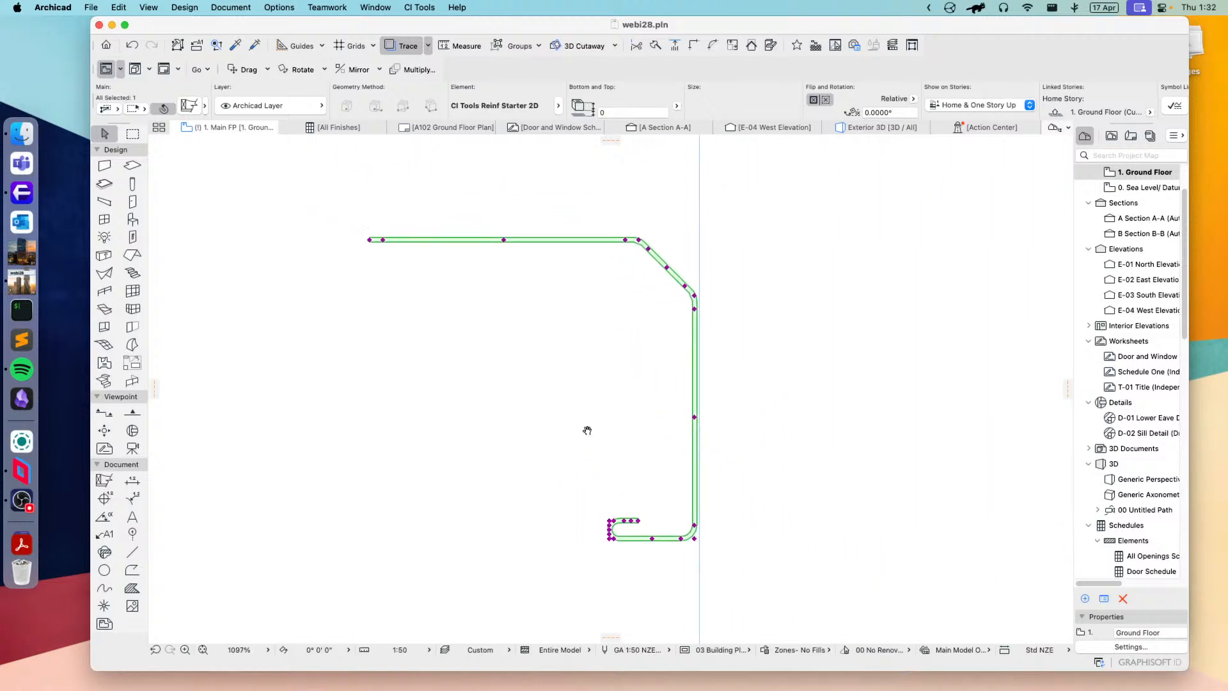
scroll(534, 384, up, 2)
scroll(535, 383, left, 2)
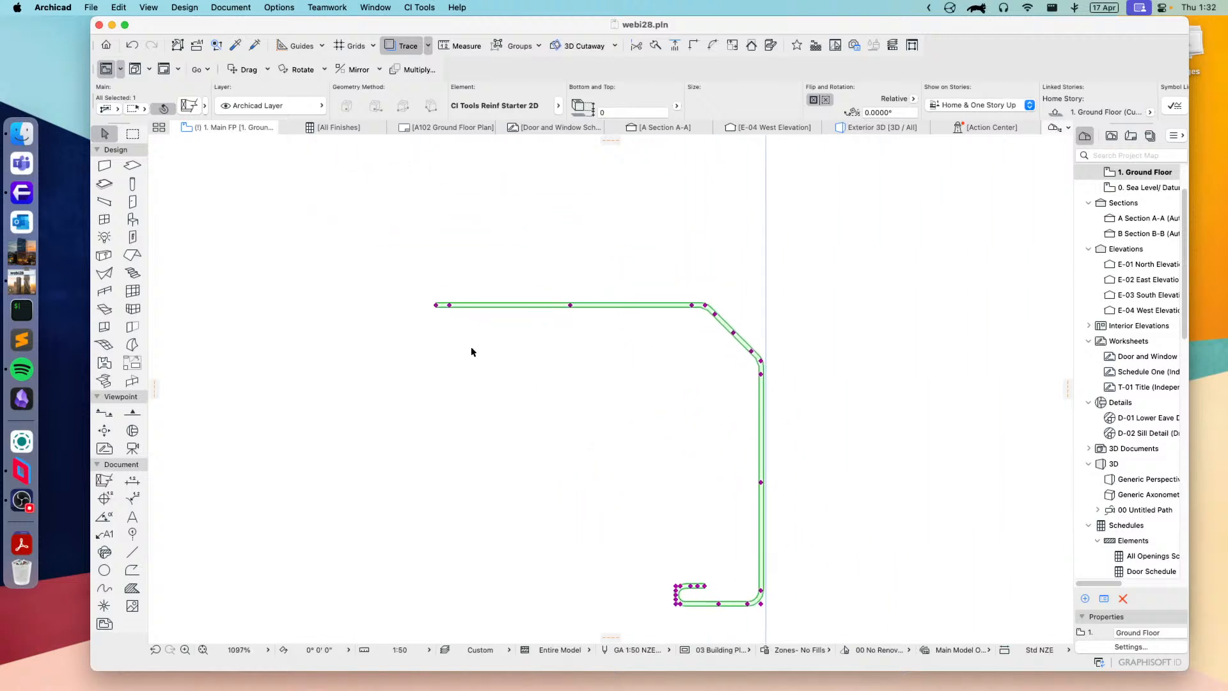
click(435, 307)
click(509, 328)
Step: Bend the starter bar's free end back by about 30° and reshape it into extra segments by stretching the segment midpoints outward
click(521, 305)
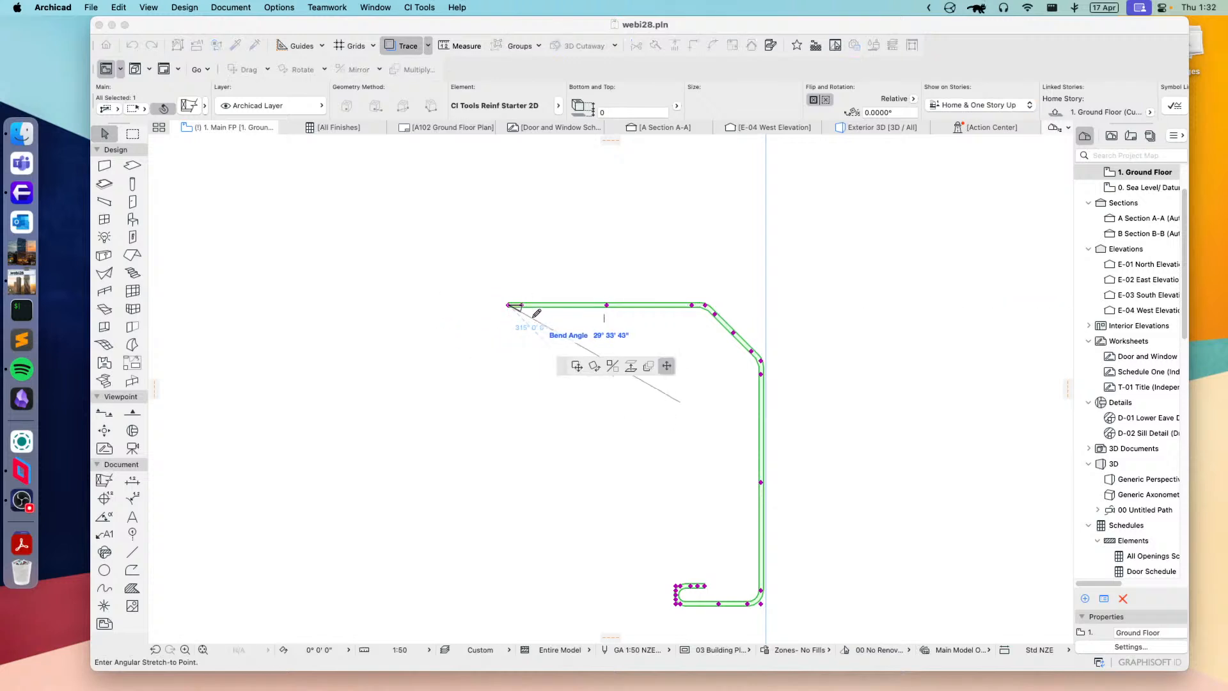
click(532, 317)
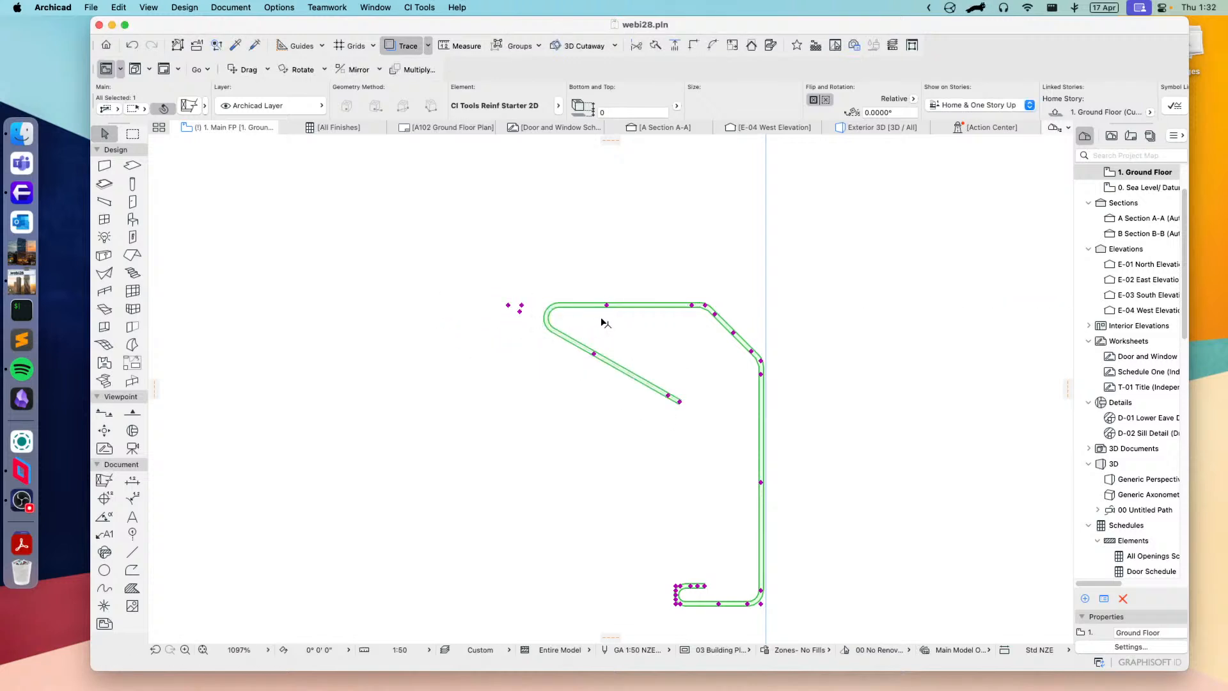
click(594, 356)
click(548, 375)
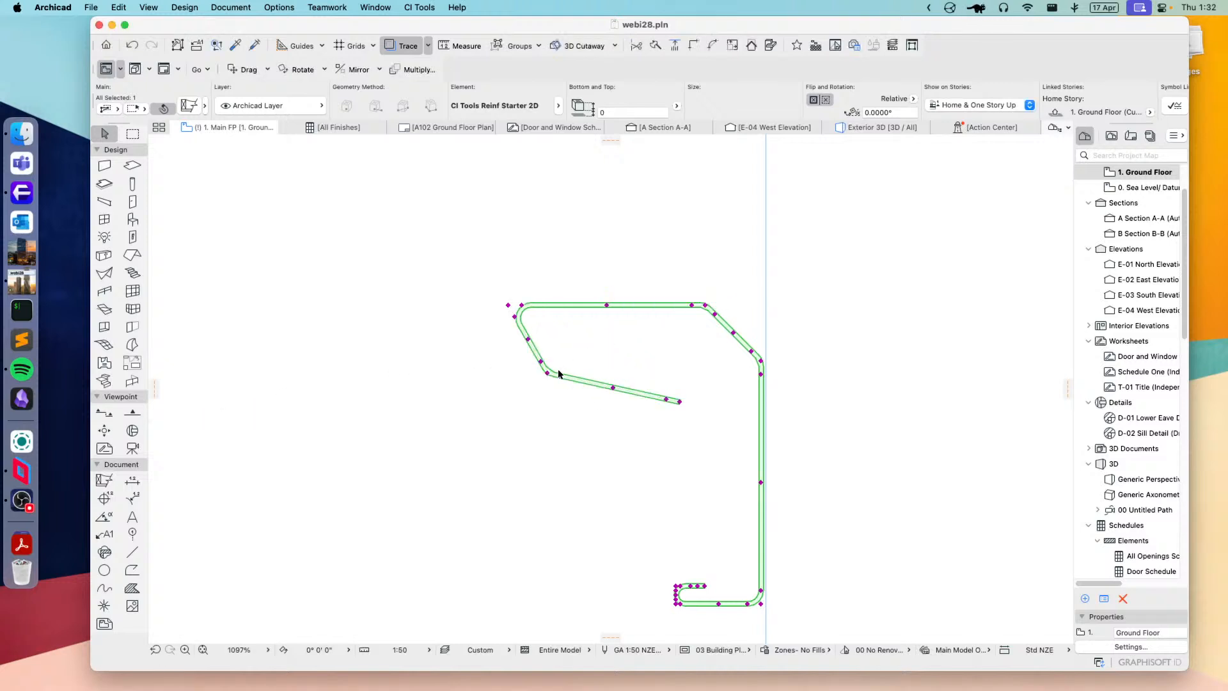
click(528, 341)
click(462, 356)
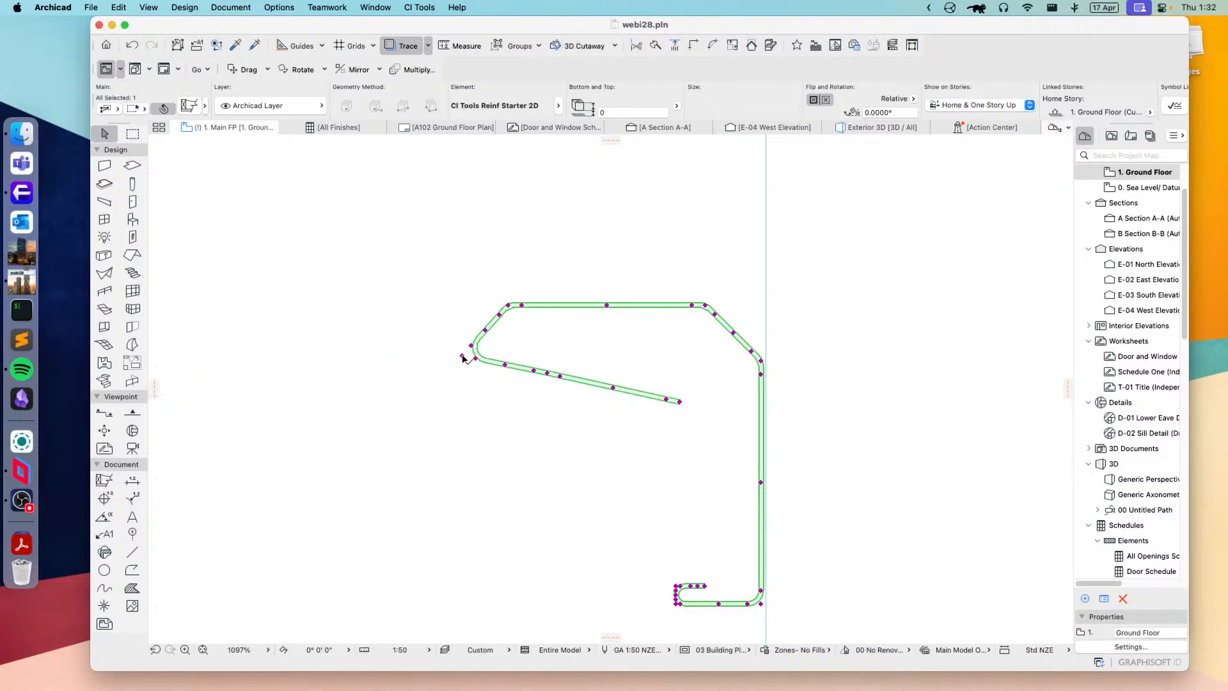
Step: Change the bend angle above the starter bar's diagonal segment so the upper leg runs vertically upward
click(692, 306)
click(707, 287)
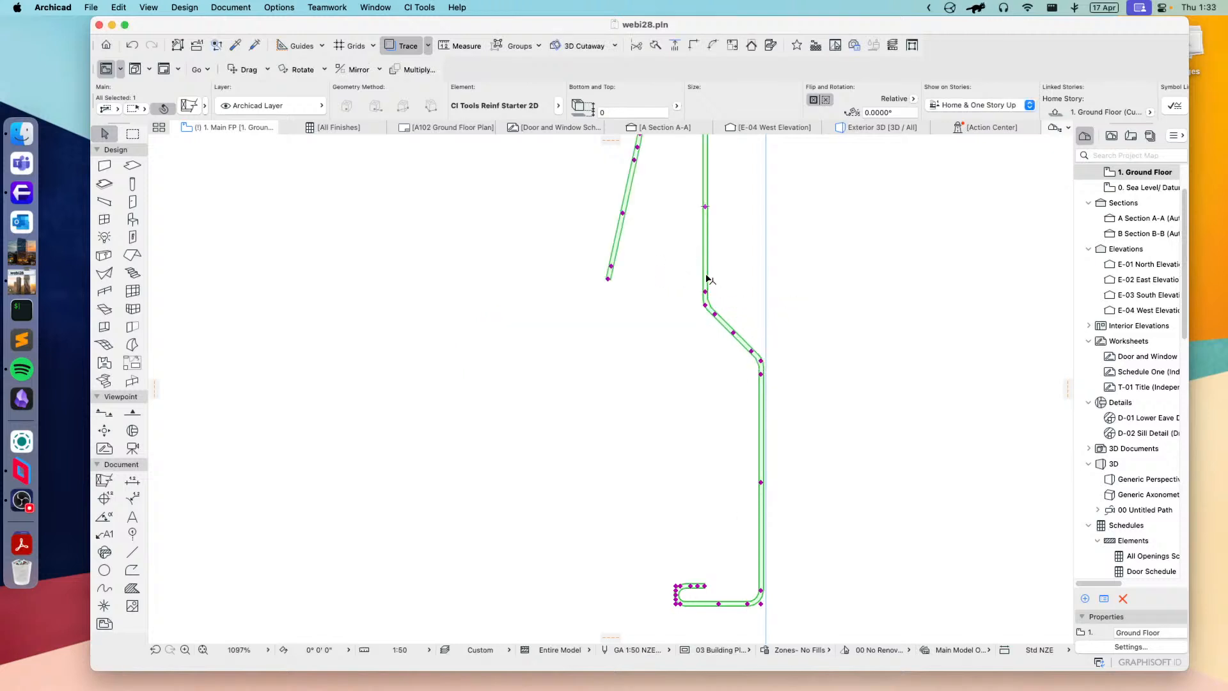
scroll(711, 322, down, 3)
middle_drag(740, 294, 671, 339)
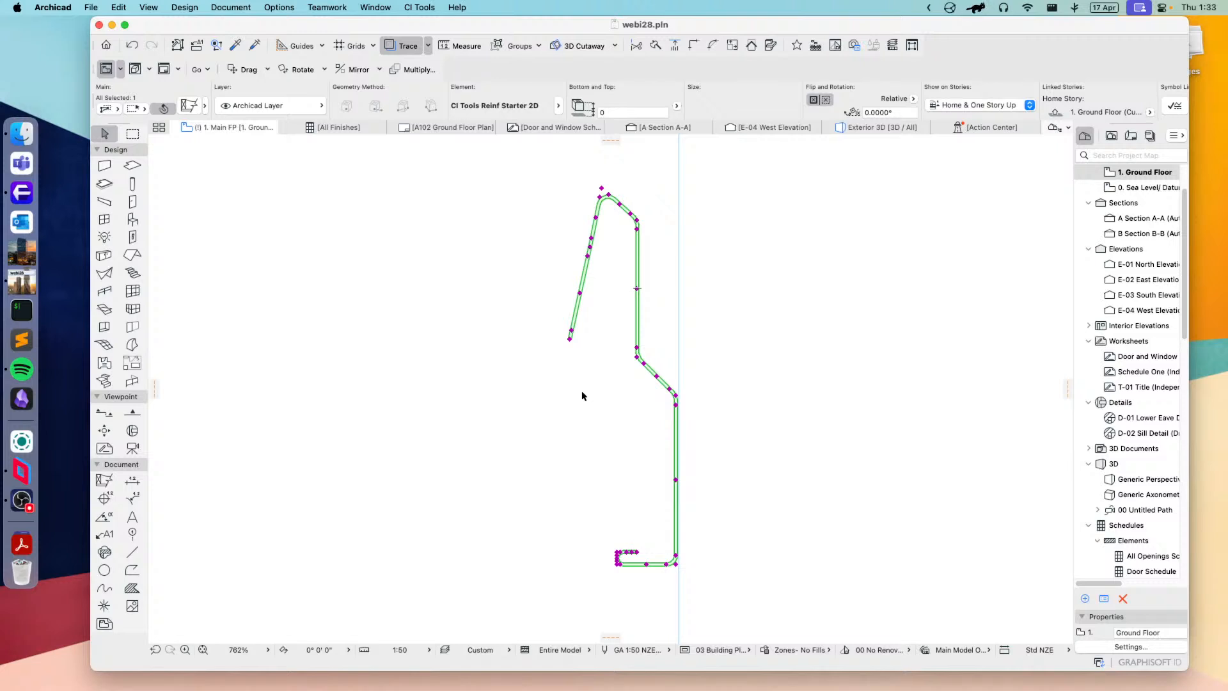
Step: Switch the selected reinforcing starter to CI Tools Reinf Cage 2D and apply the settings
click(190, 106)
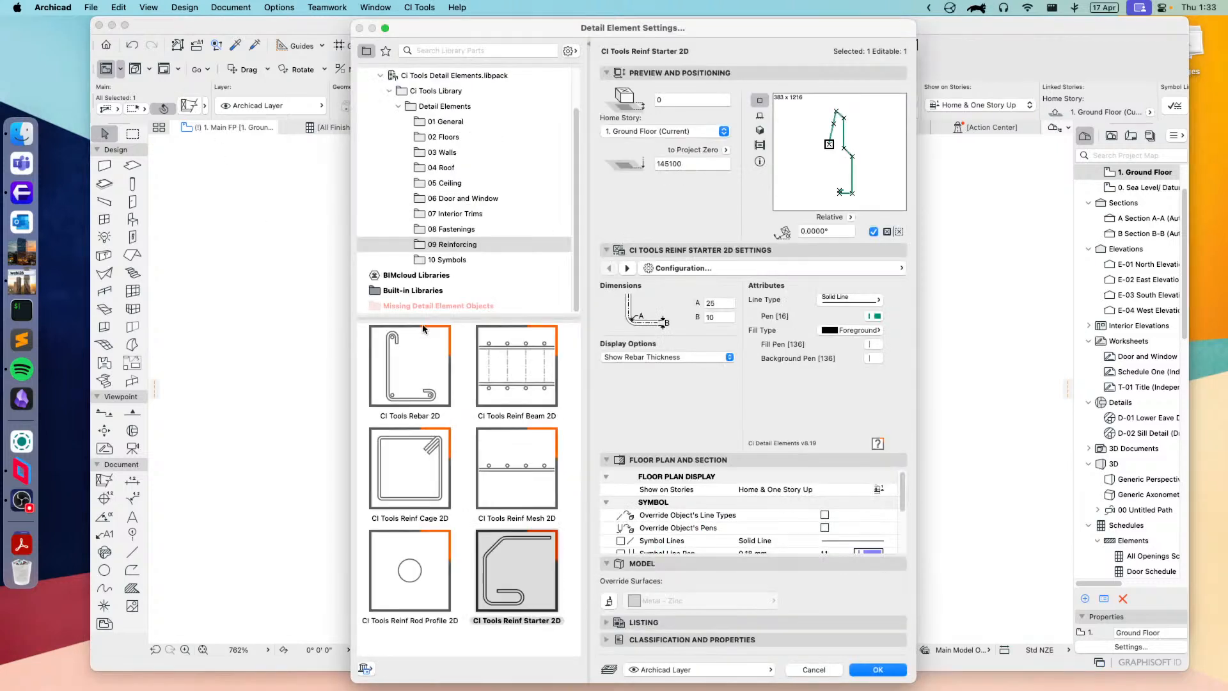
click(414, 489)
click(878, 669)
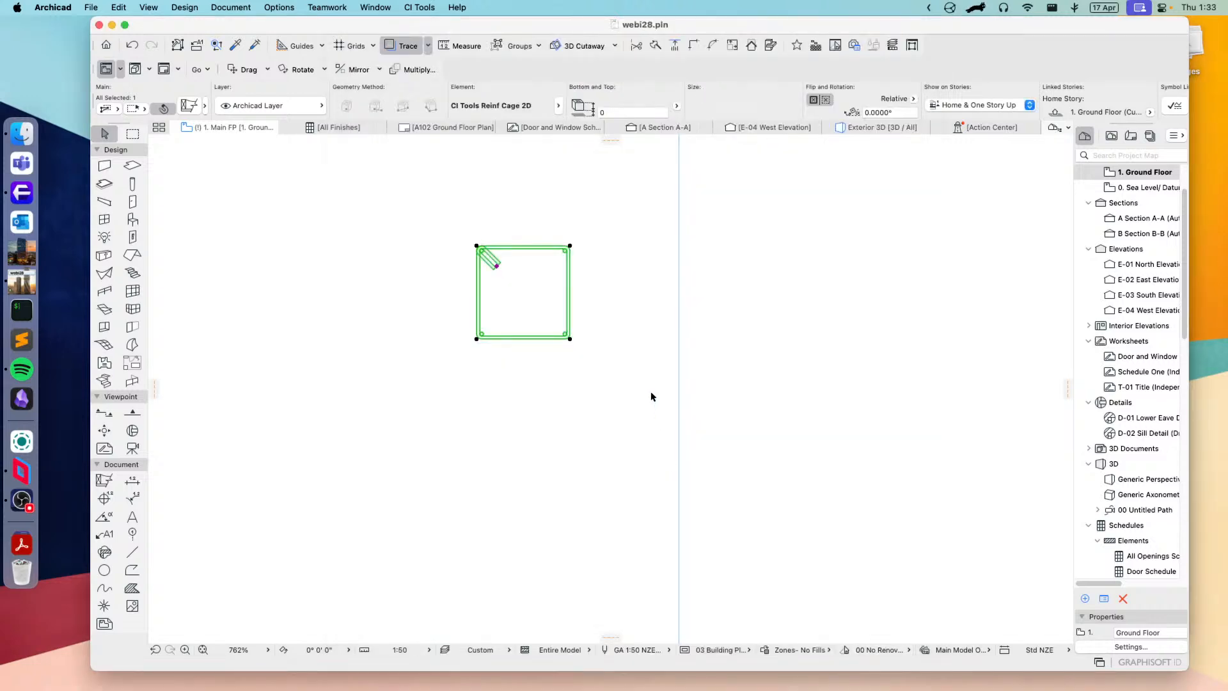
Step: Stretch the diagonal hook in the reinforcing cage's upper-left corner to a length of about 96 mm
scroll(511, 269, up, 3)
click(477, 265)
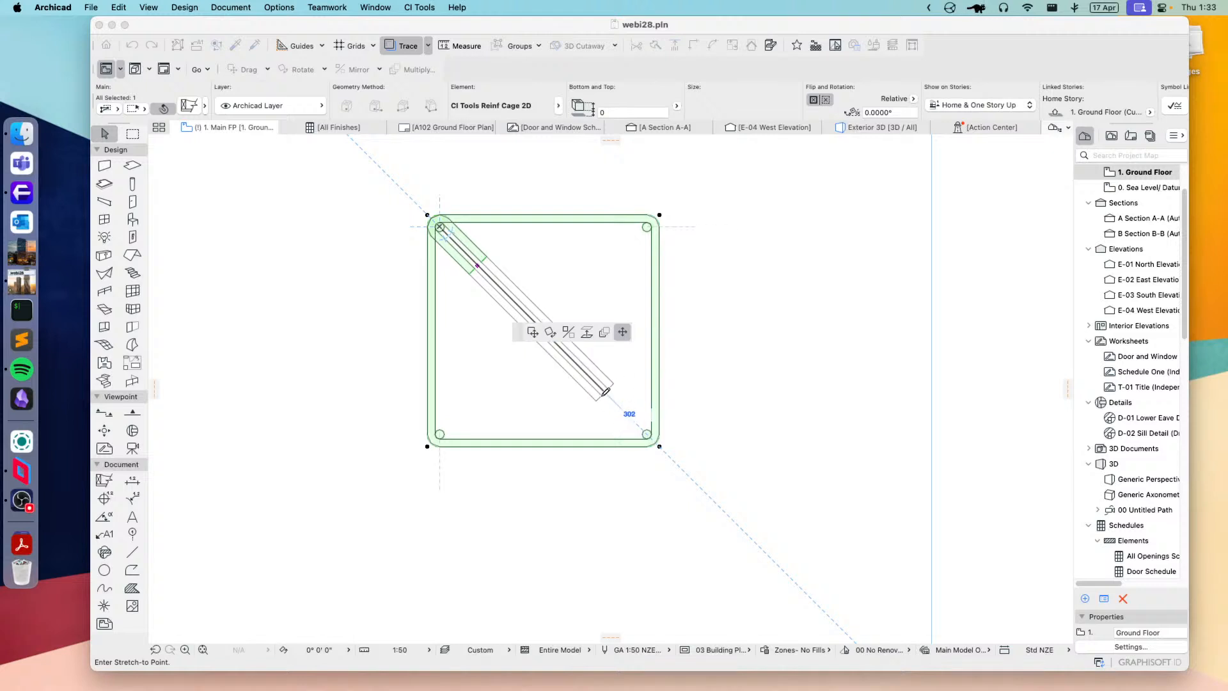
click(493, 280)
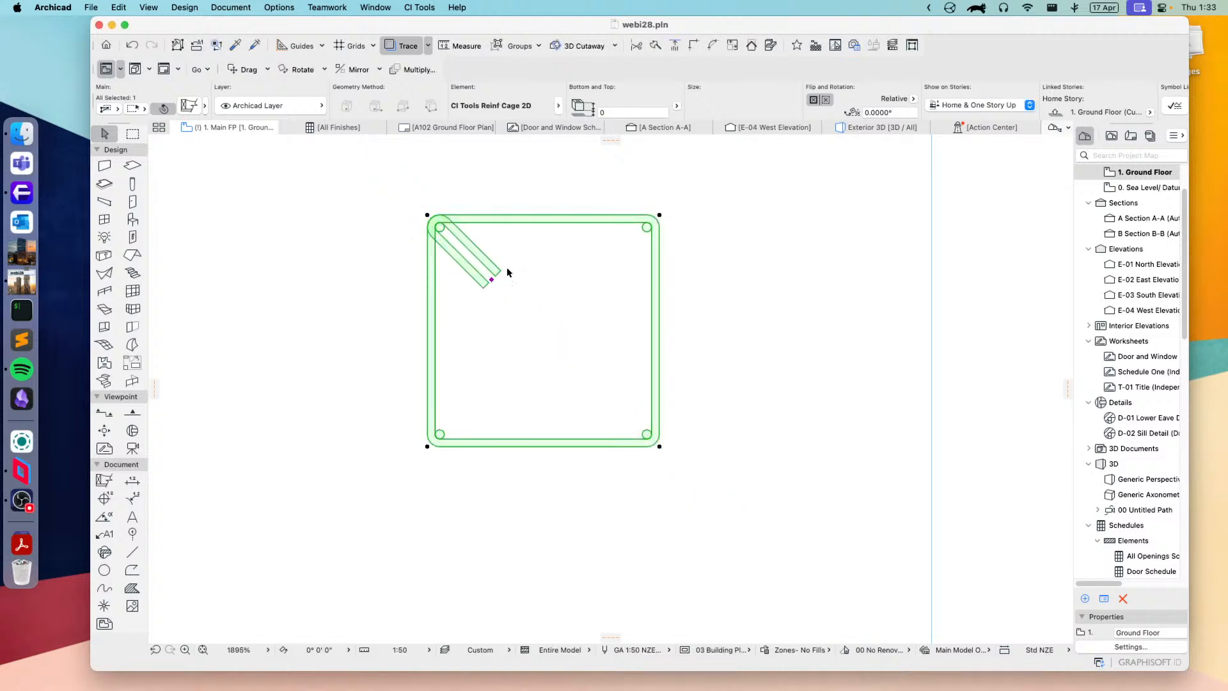
Step: Switch the selected reinforcing cage to CI Tools Break Line Symbol 2D from 10 Symbols, and toggle its base break line off and on
click(190, 107)
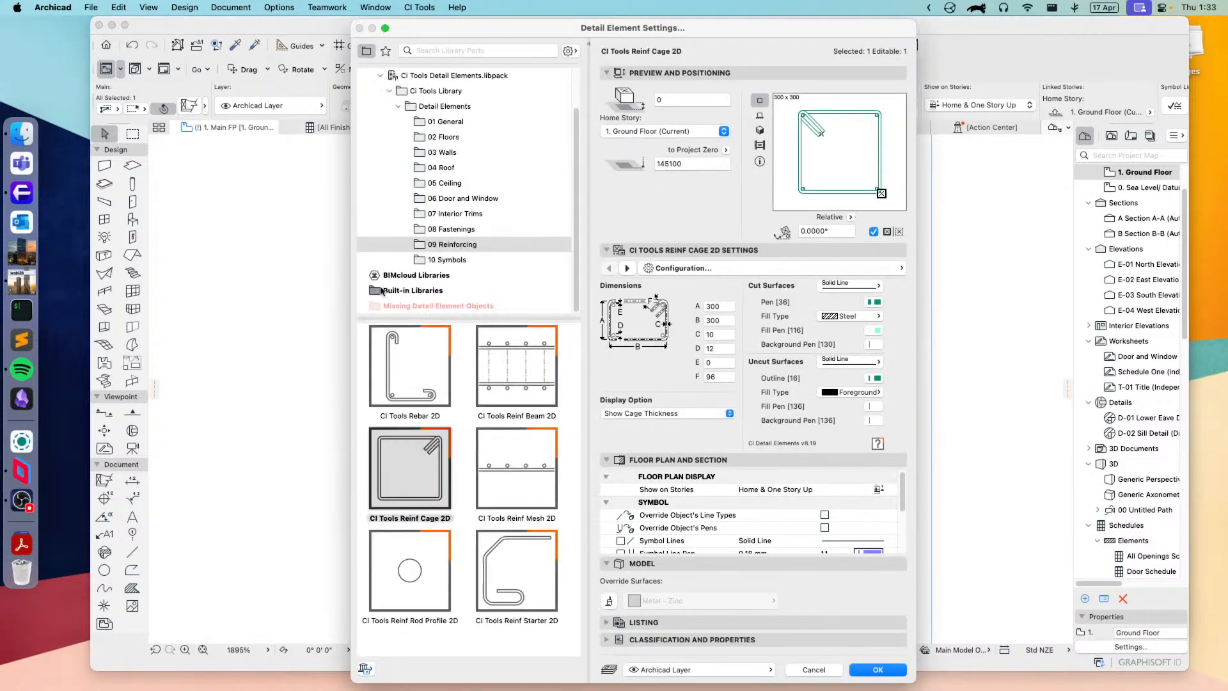
click(451, 261)
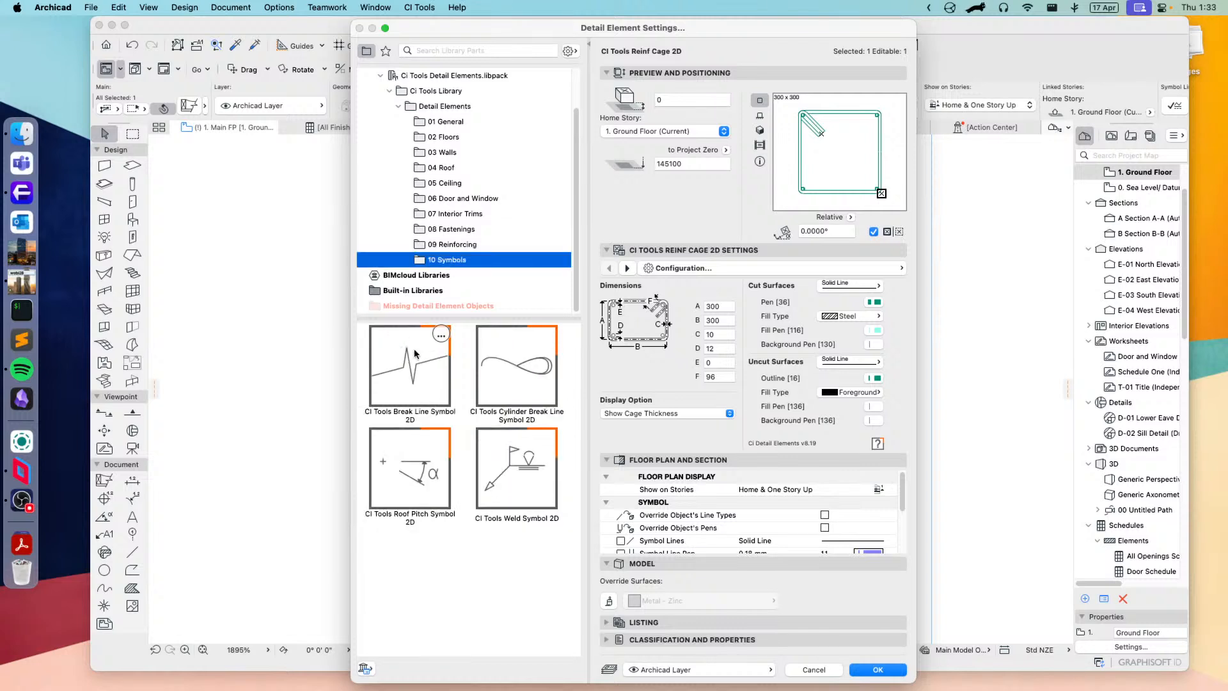
click(422, 382)
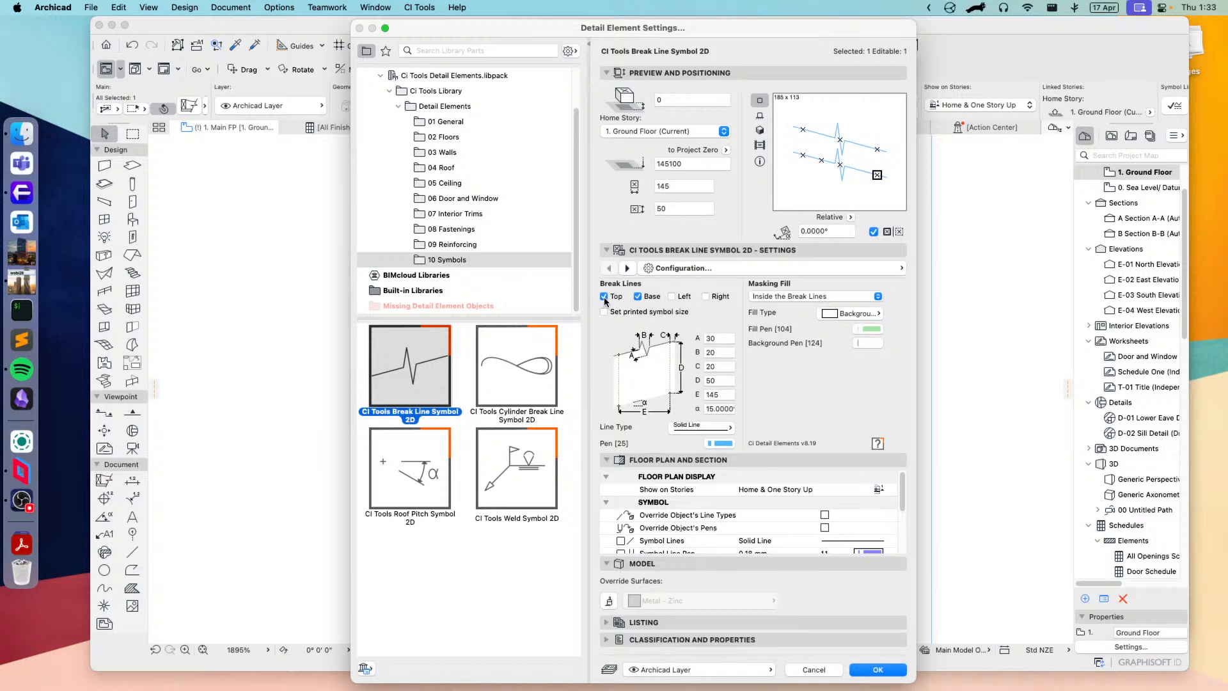
click(637, 296)
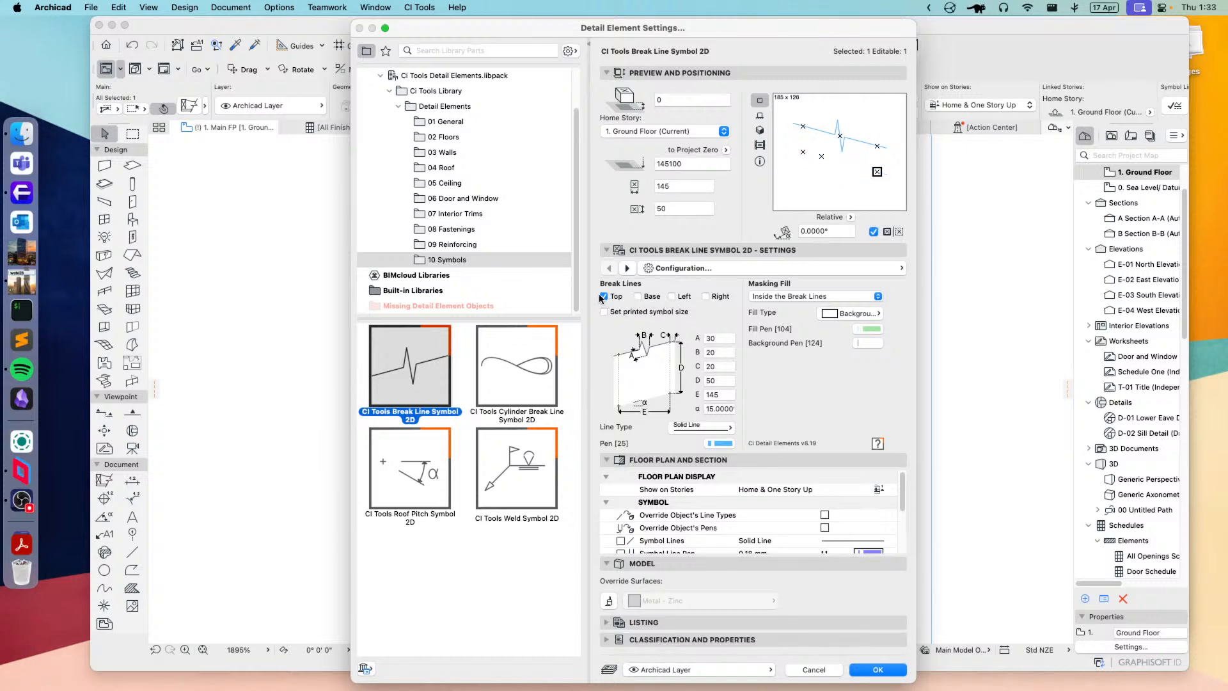
click(637, 297)
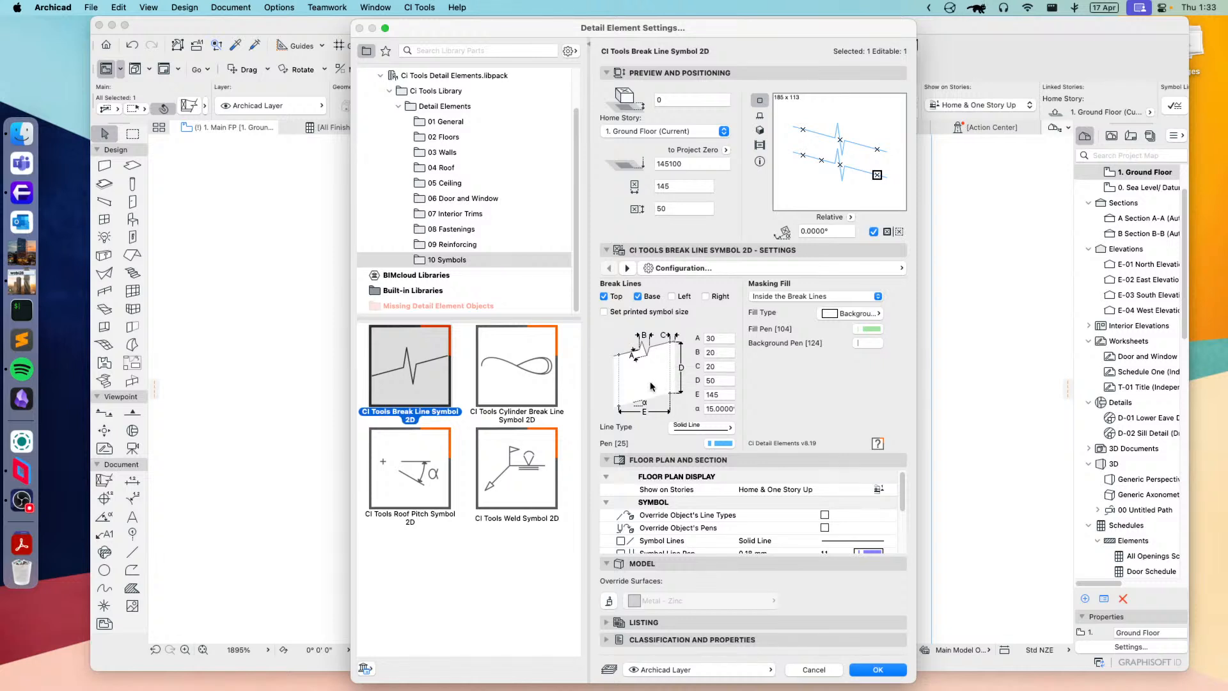
Step: Preview the Cylinder Break Line and Roof Pitch symbols, and choose CI Tools Weld Symbol 2D for the selected element
click(525, 368)
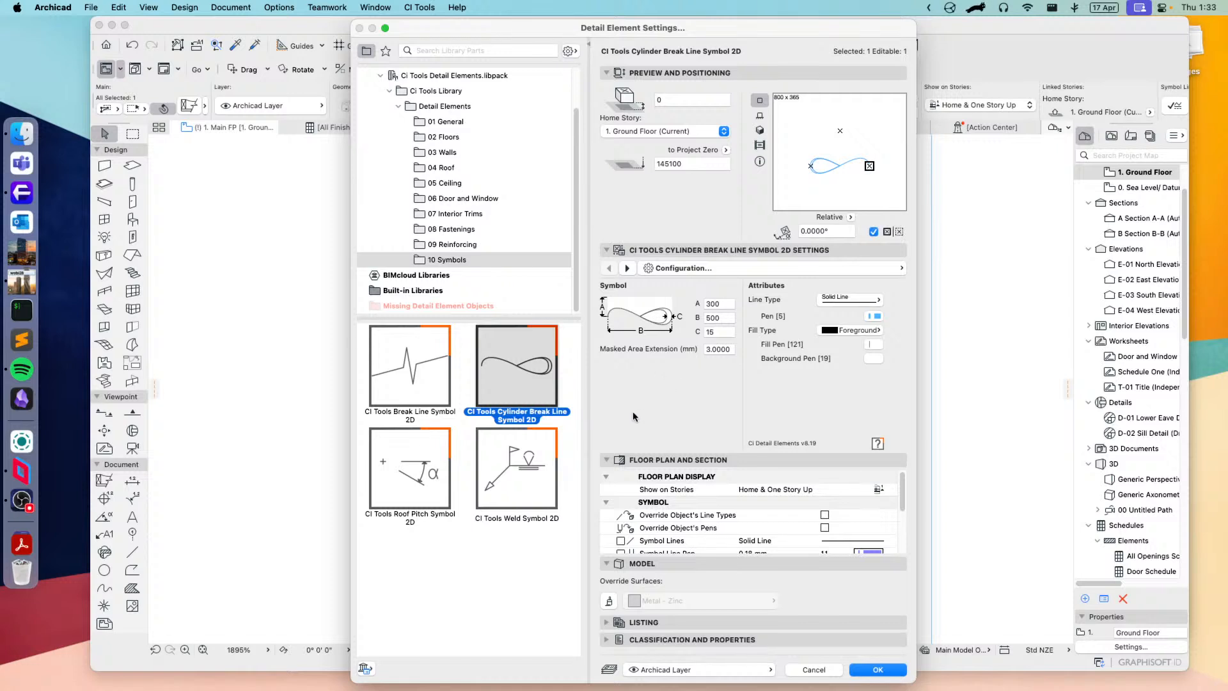
click(395, 480)
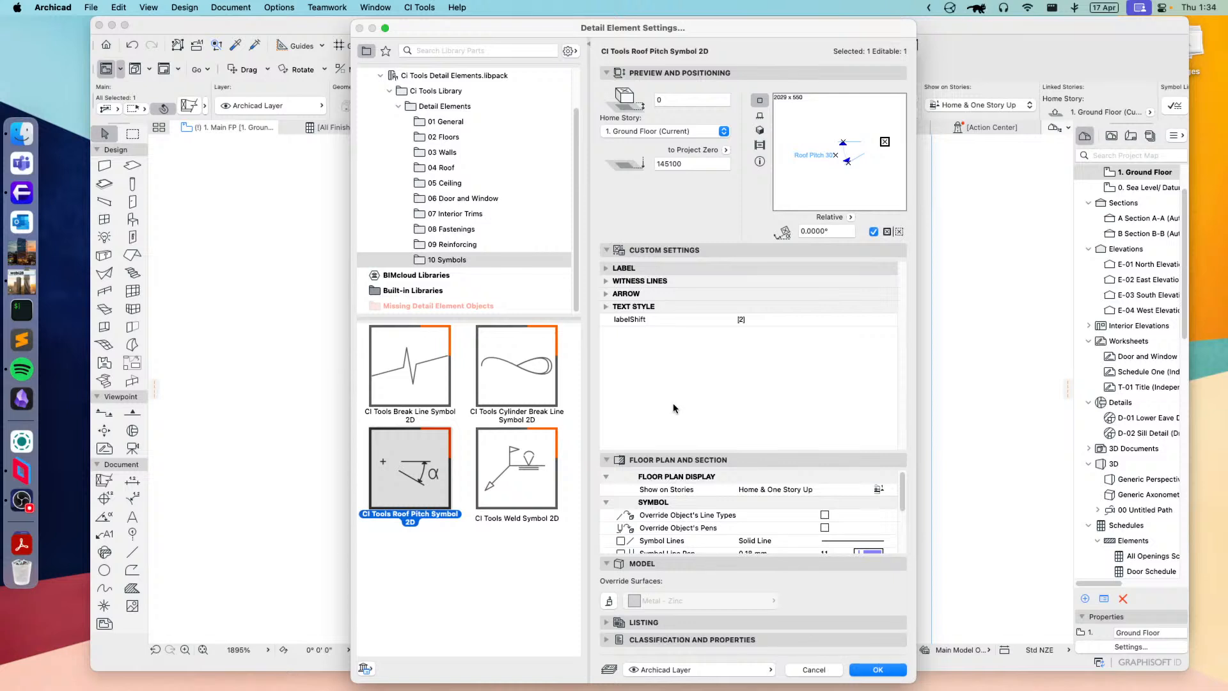
click(521, 478)
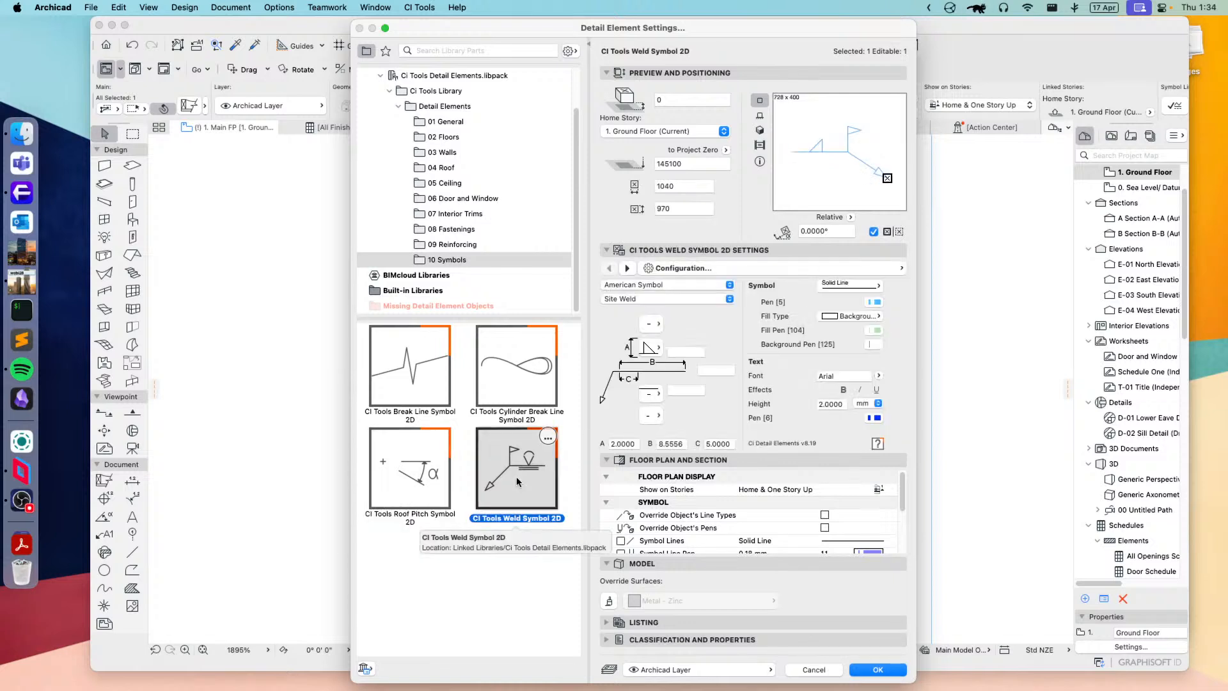
Step: Set the weld symbol's standard to European Symbol and its extras option to Weld All Around
click(703, 287)
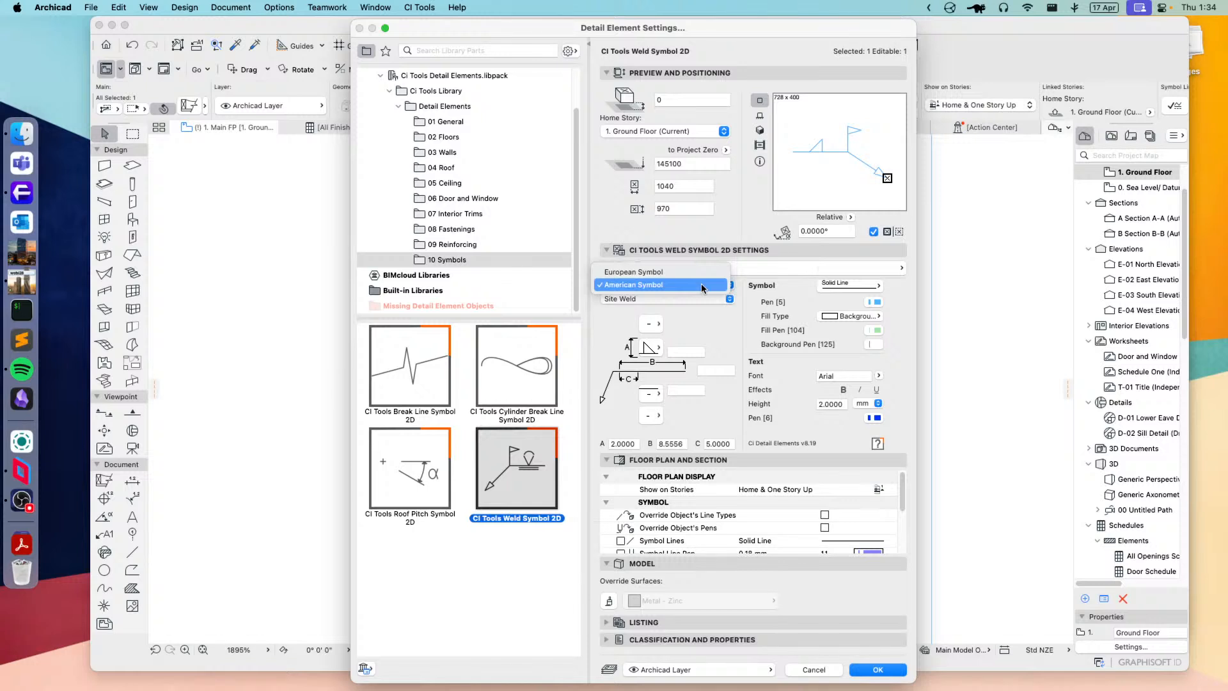
click(667, 270)
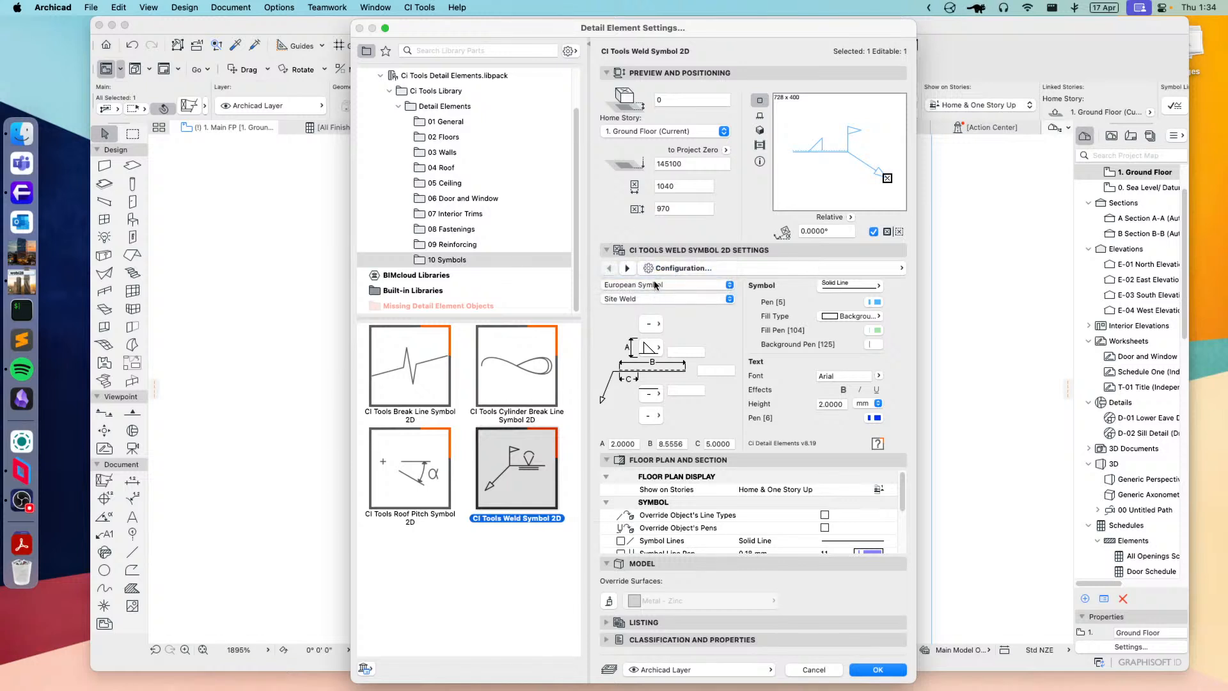
click(642, 299)
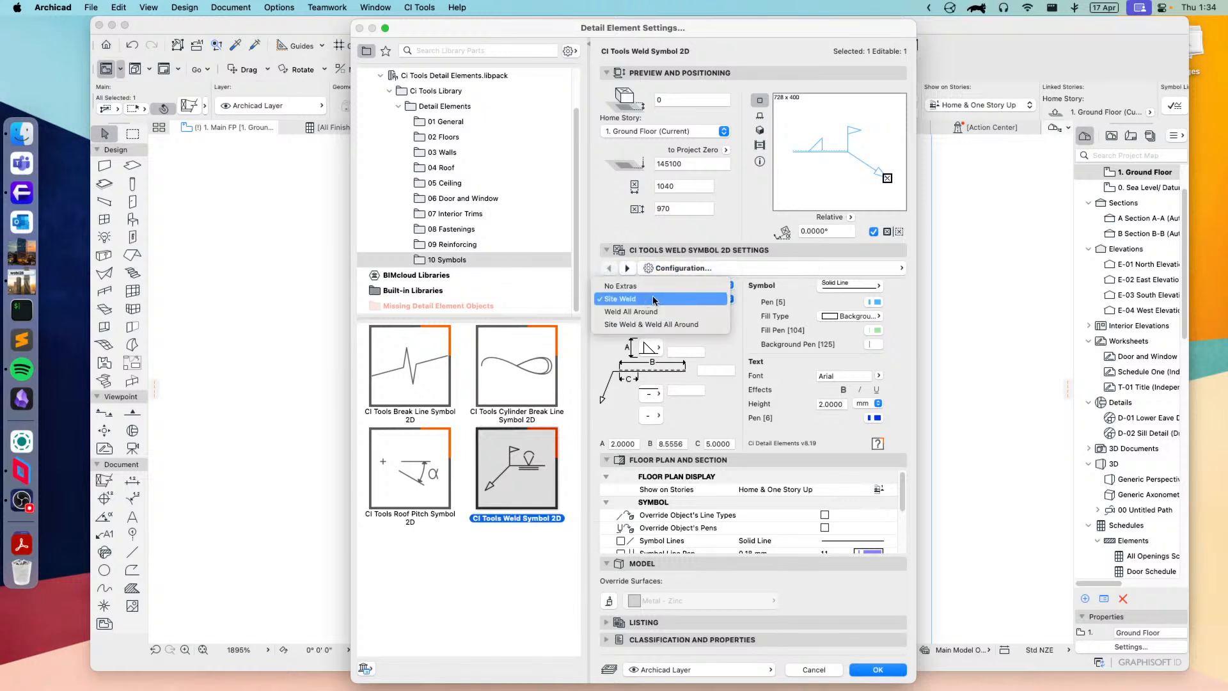
click(665, 313)
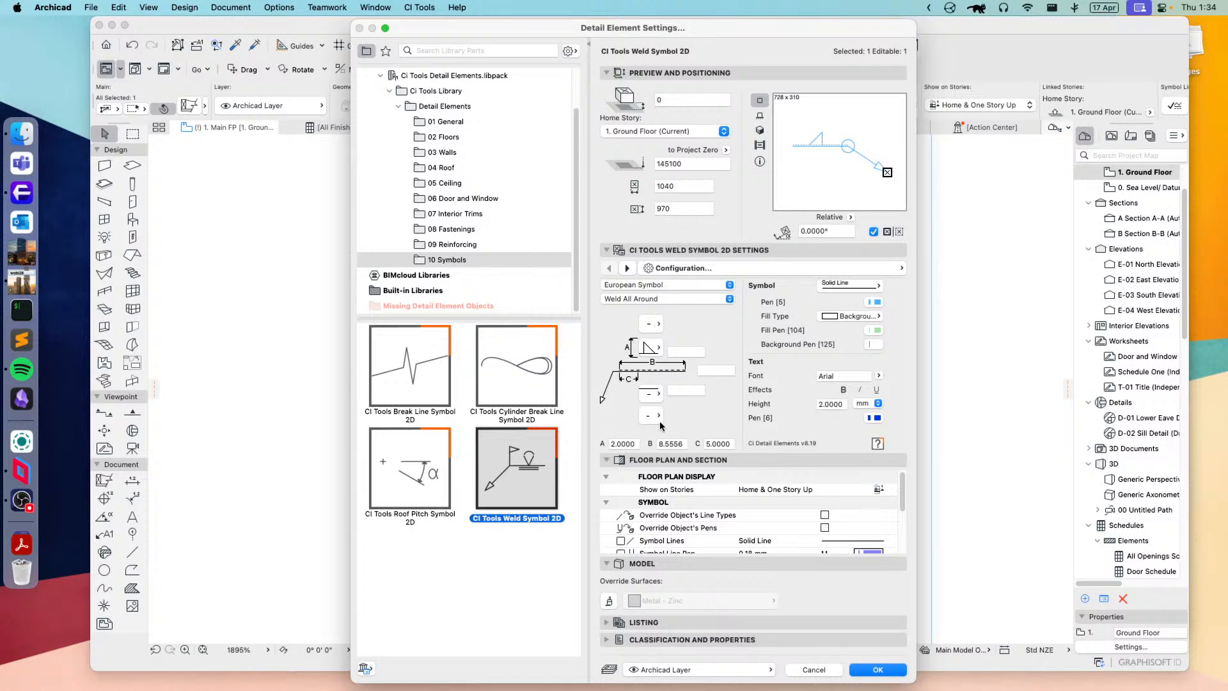
Step: Give the weld symbol a Seal or Bead Weld with a circle above the line, and a Backing Strip with a flat line below
click(652, 348)
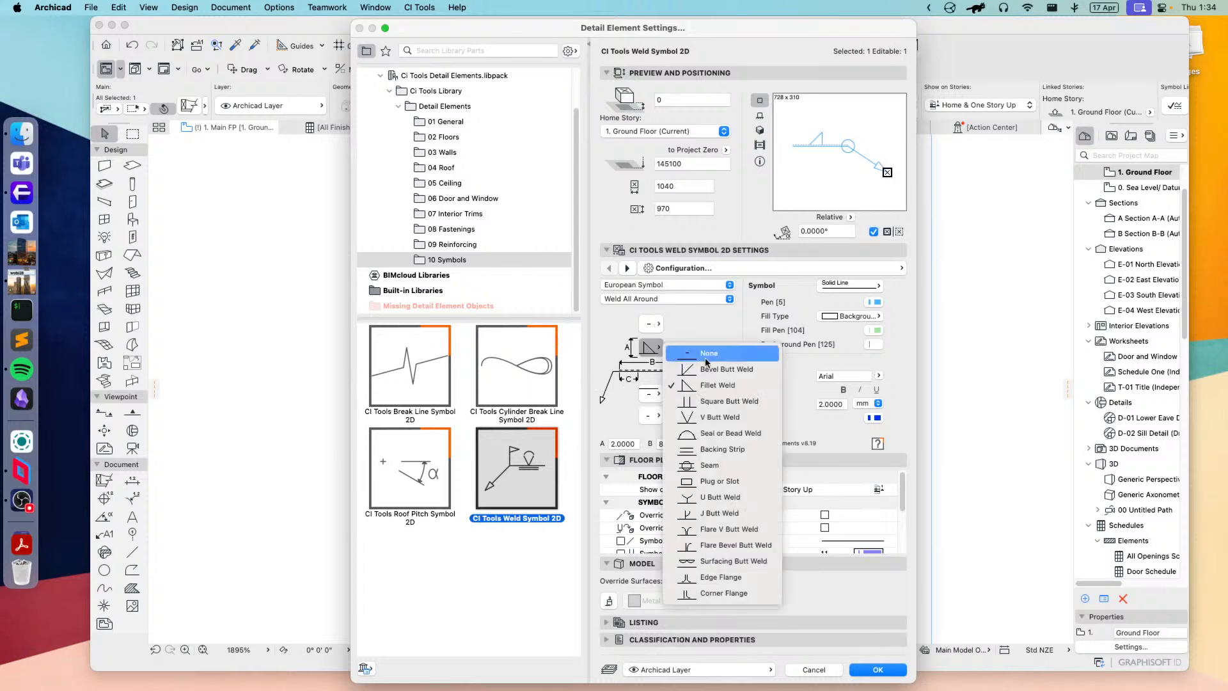
click(710, 440)
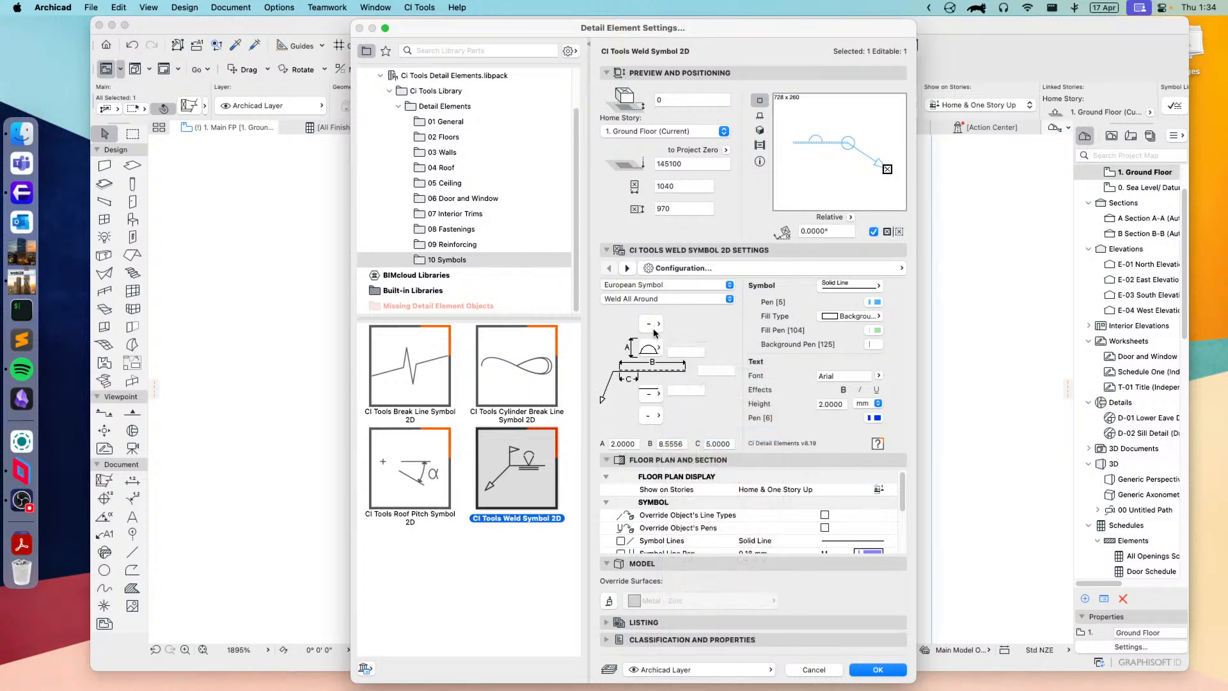
click(653, 324)
click(722, 362)
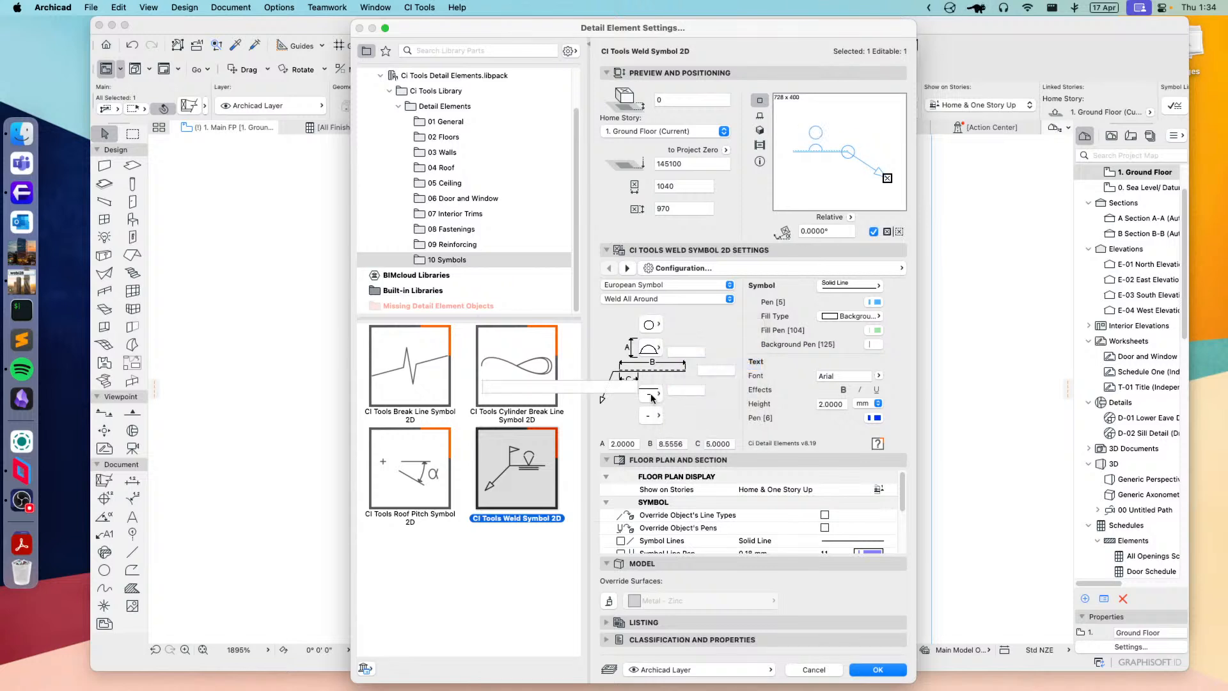
click(652, 393)
click(704, 486)
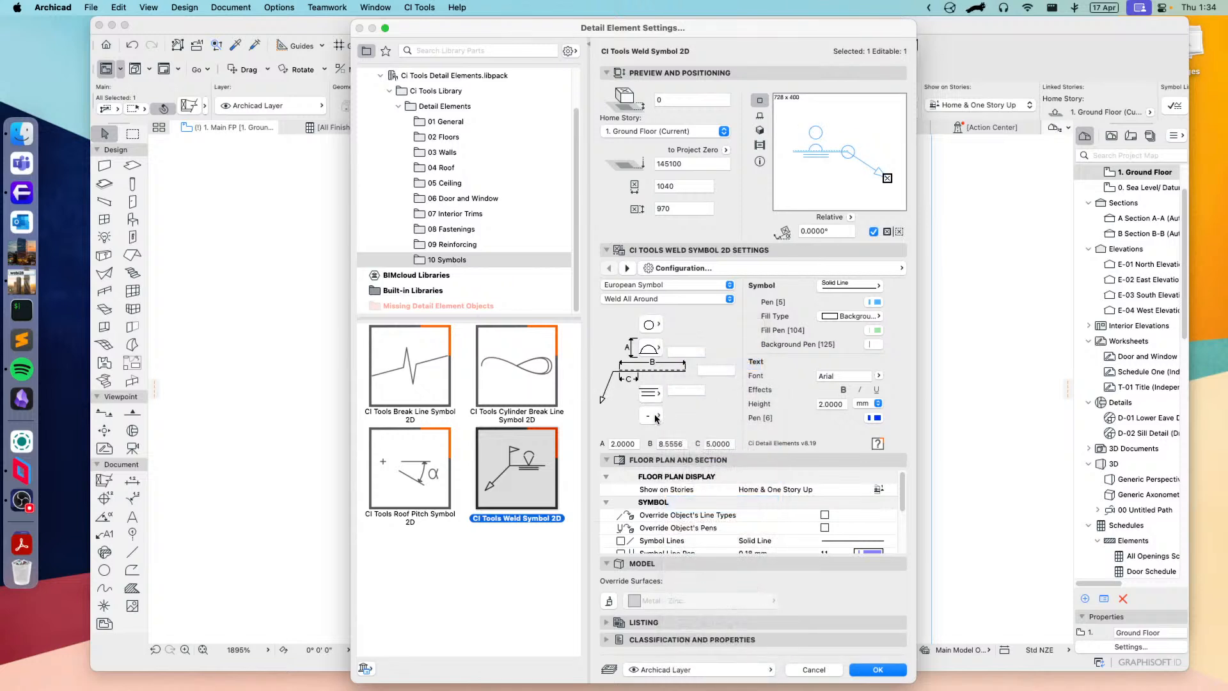
click(652, 415)
click(709, 485)
Step: Apply the weld symbol settings with the weld text fields left empty, and deselect the symbol on the floor plan
click(687, 352)
click(726, 371)
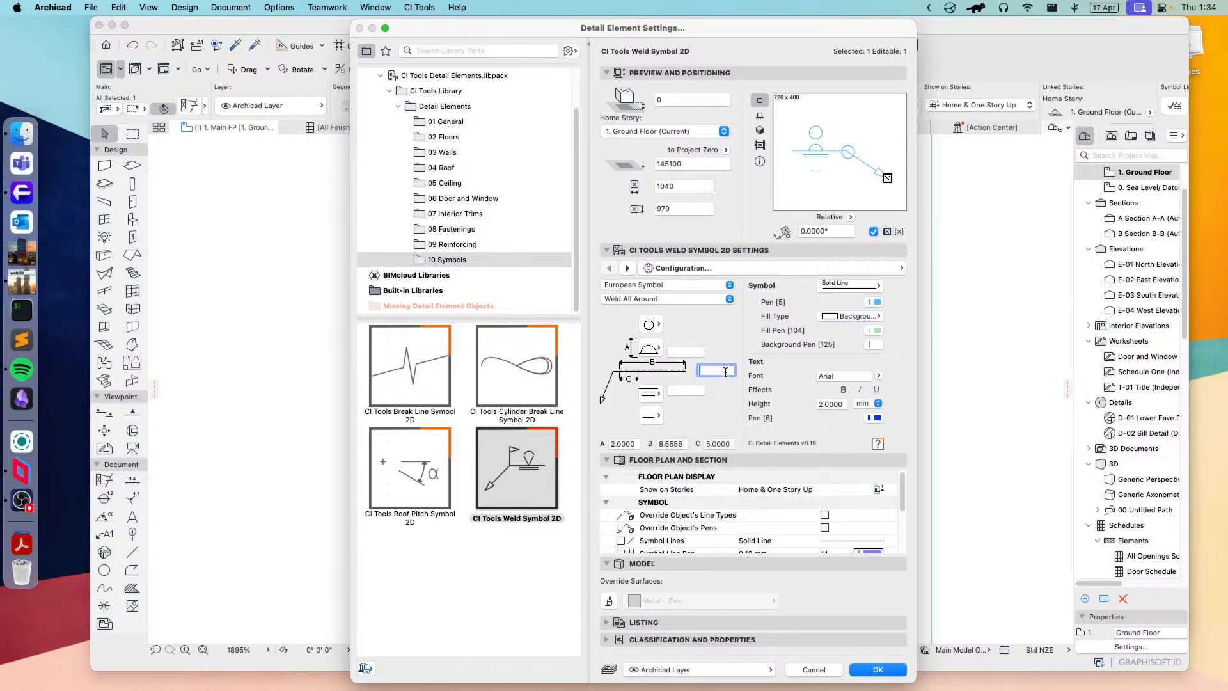
click(684, 389)
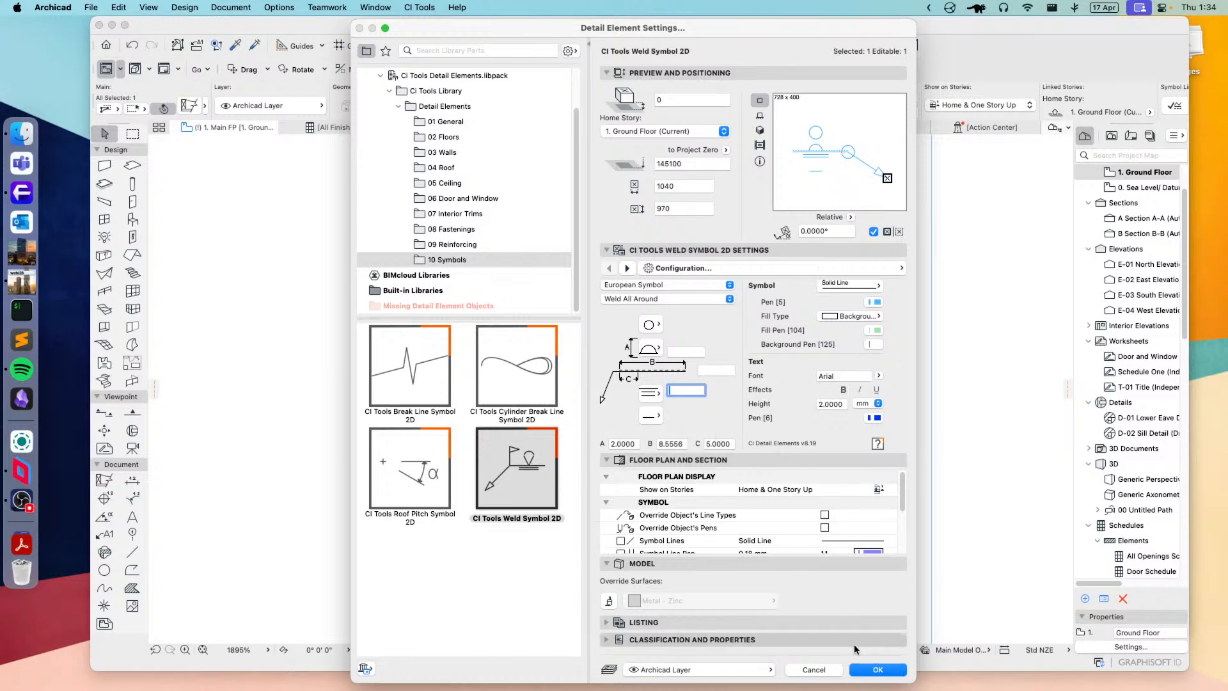
click(878, 669)
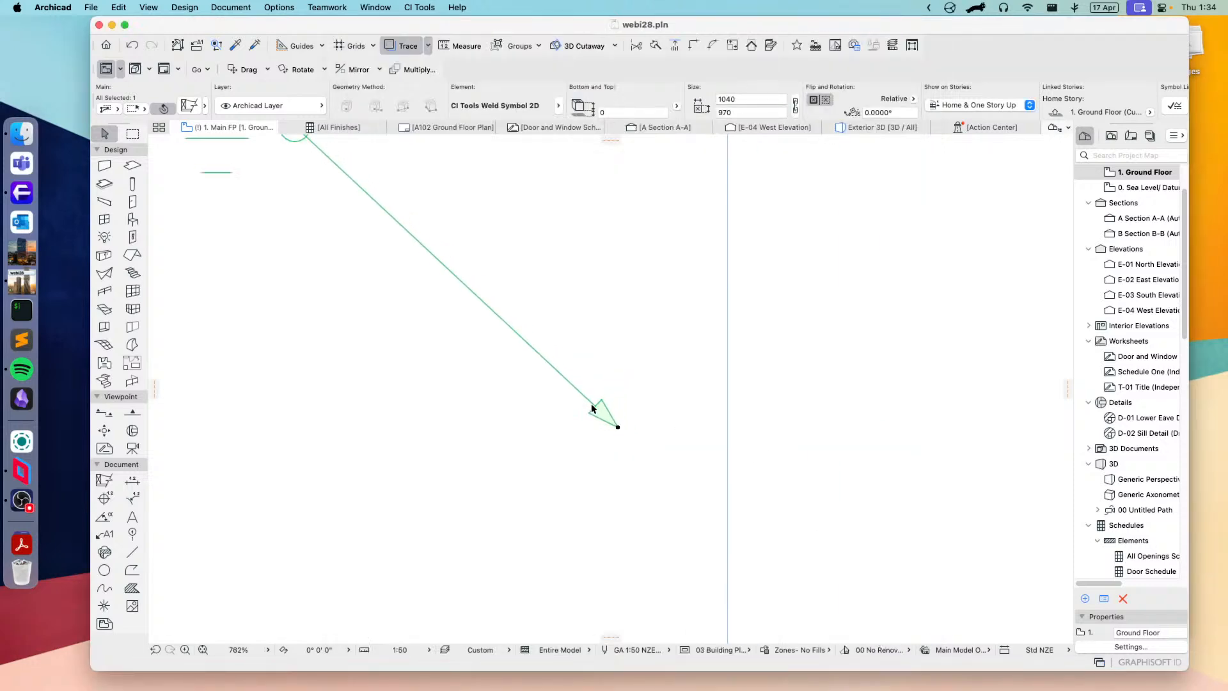
scroll(592, 408, down, 4)
middle_drag(505, 348, 604, 399)
scroll(636, 421, up, 4)
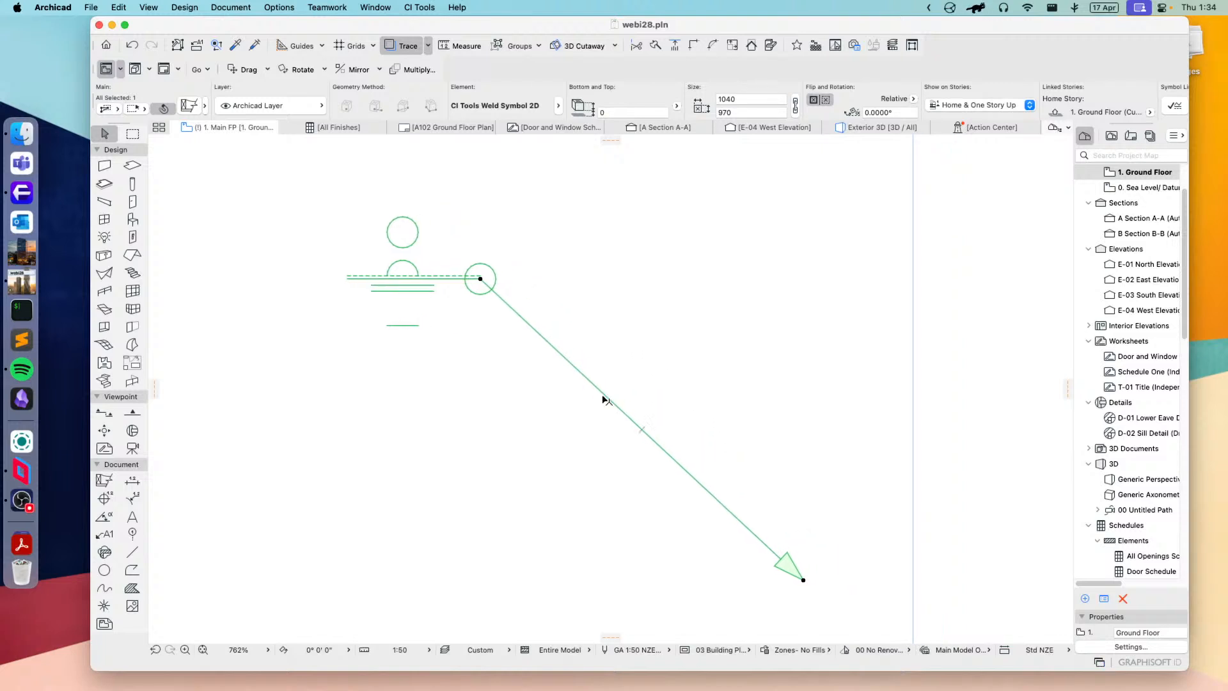
click(651, 328)
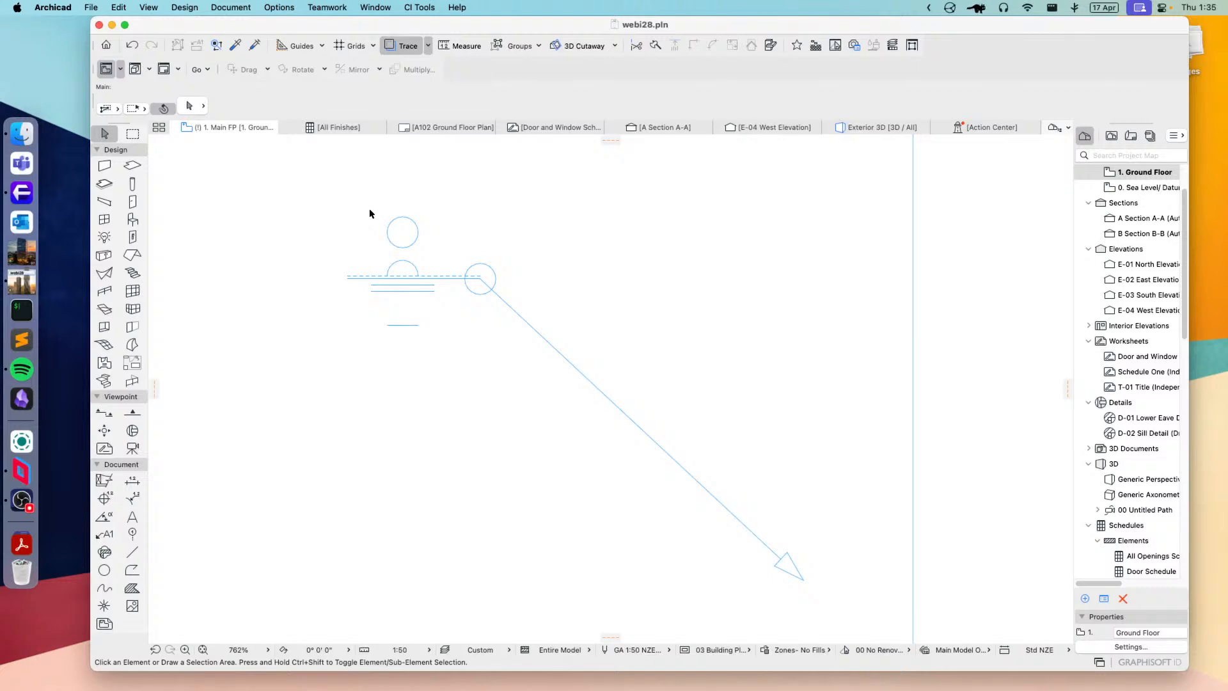
Step: Switch to OBS and change the live scene to the "Stream Starting in" card
key(ctrl+Up)
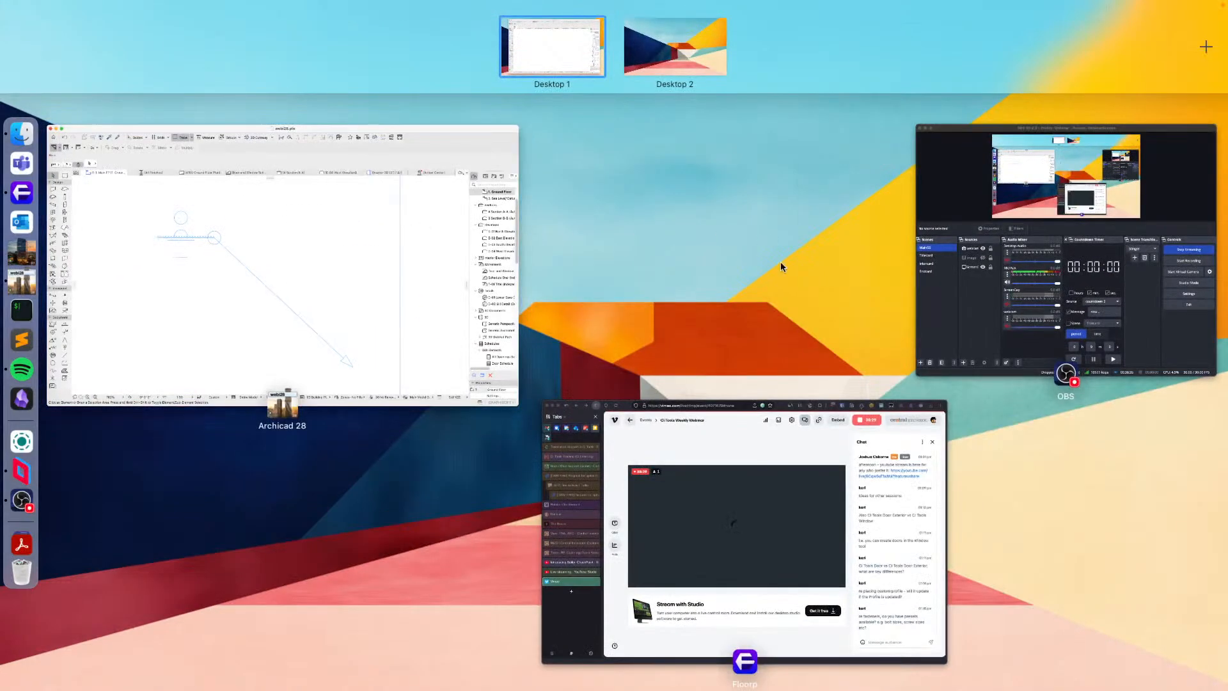
click(1035, 320)
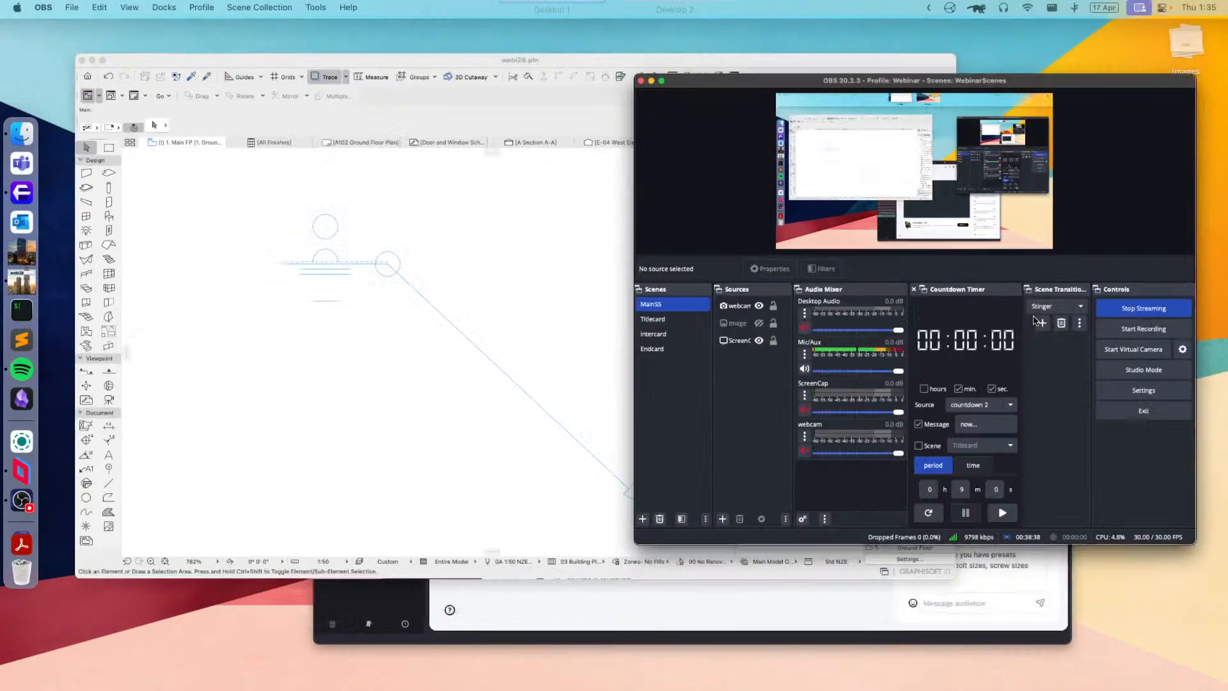
click(515, 348)
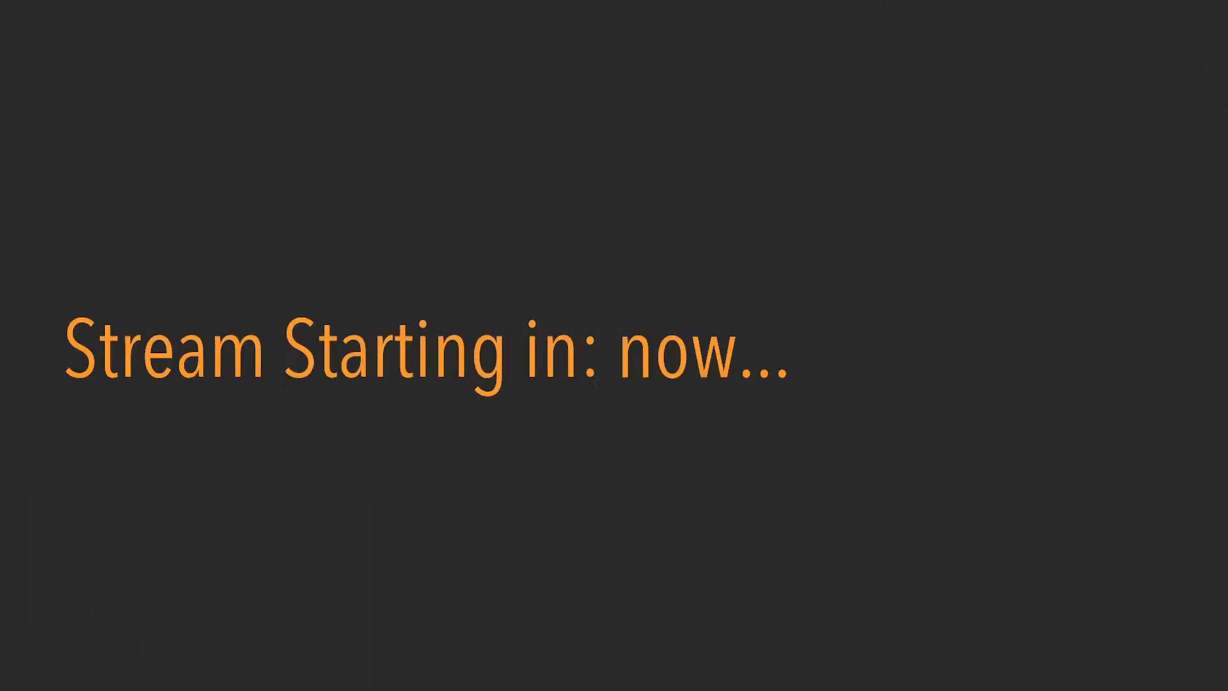